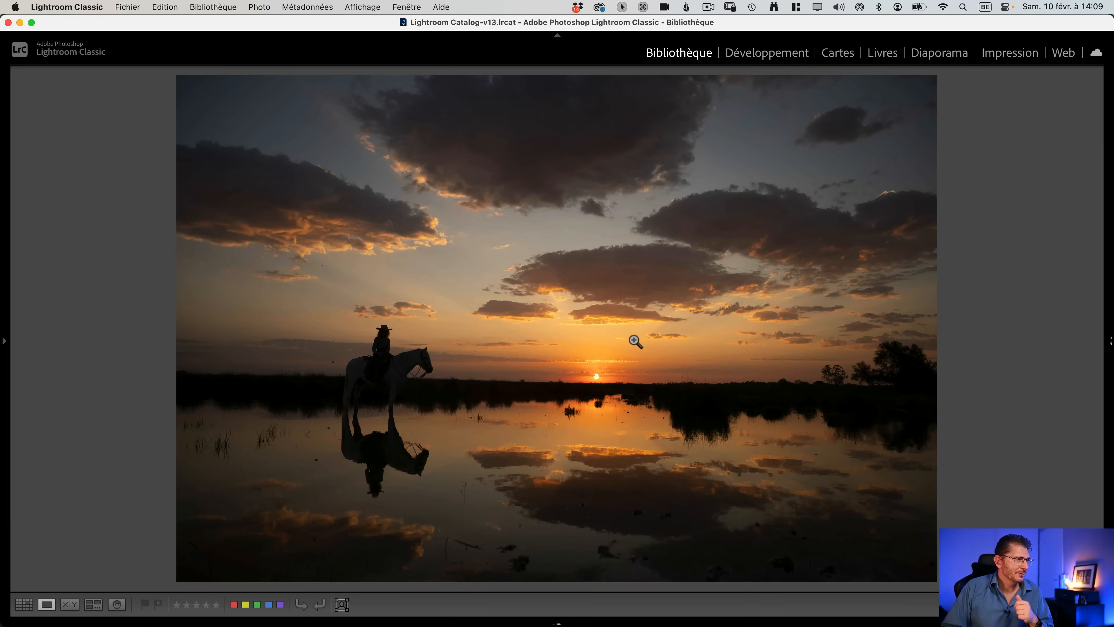
# Step: Look through the sunset, herder, galloping rider and white horses photos, and return to the thumbnail grid
pyautogui.press('Right')
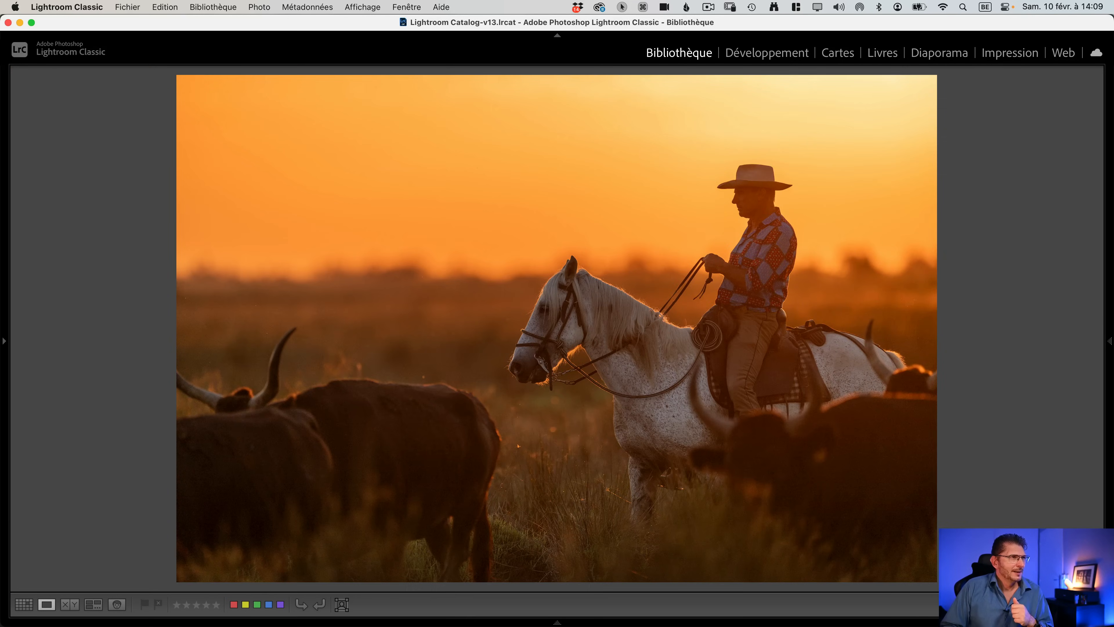
pyautogui.press('Left')
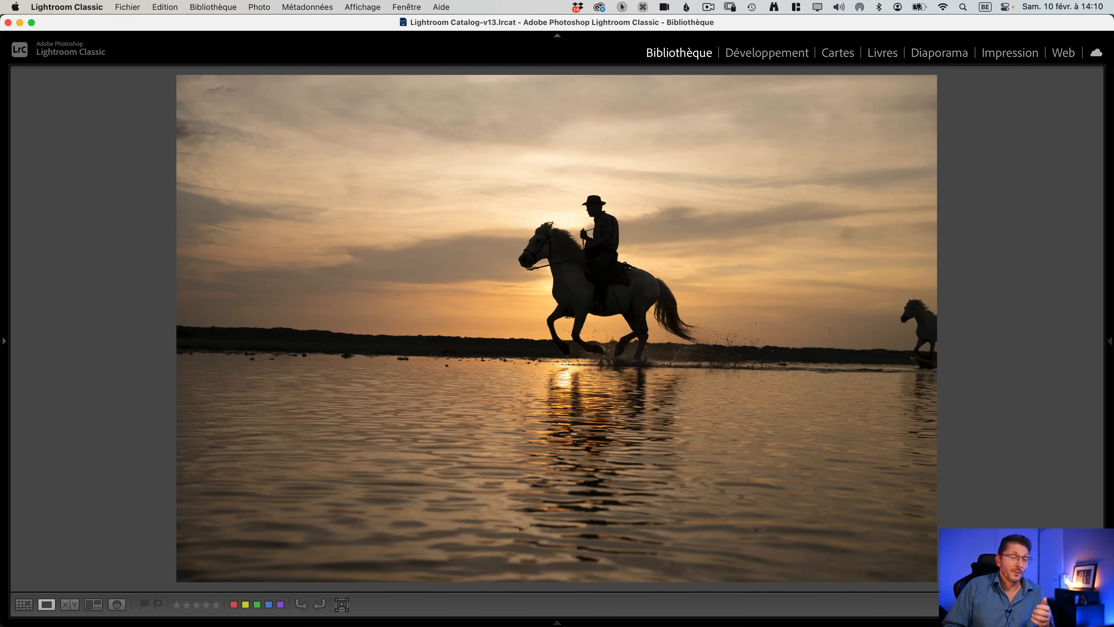
pyautogui.press('Left')
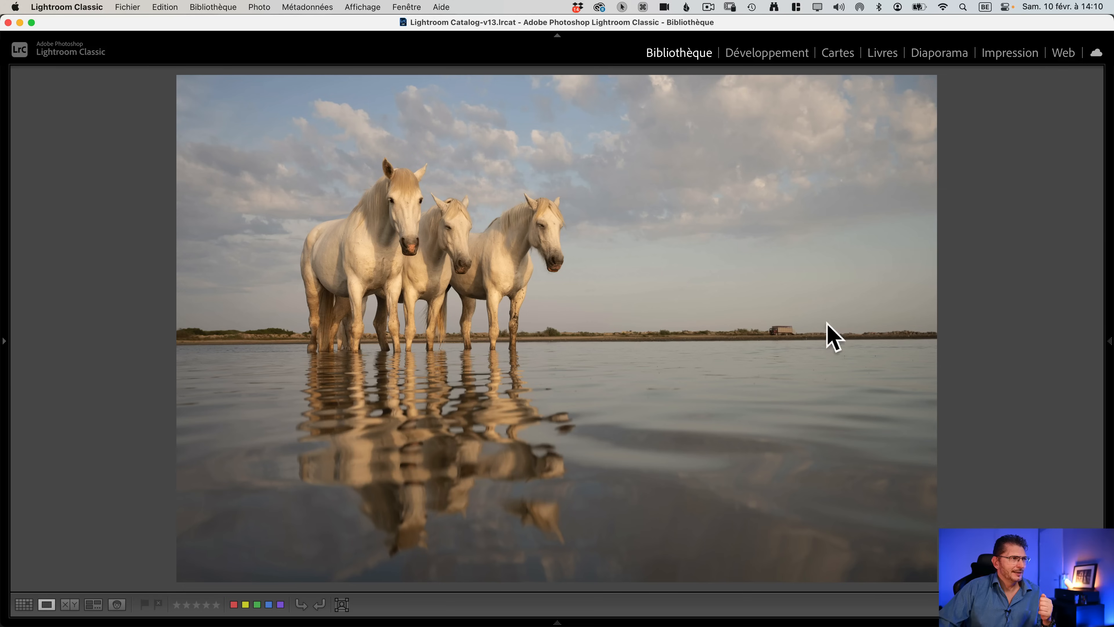
pyautogui.press('g')
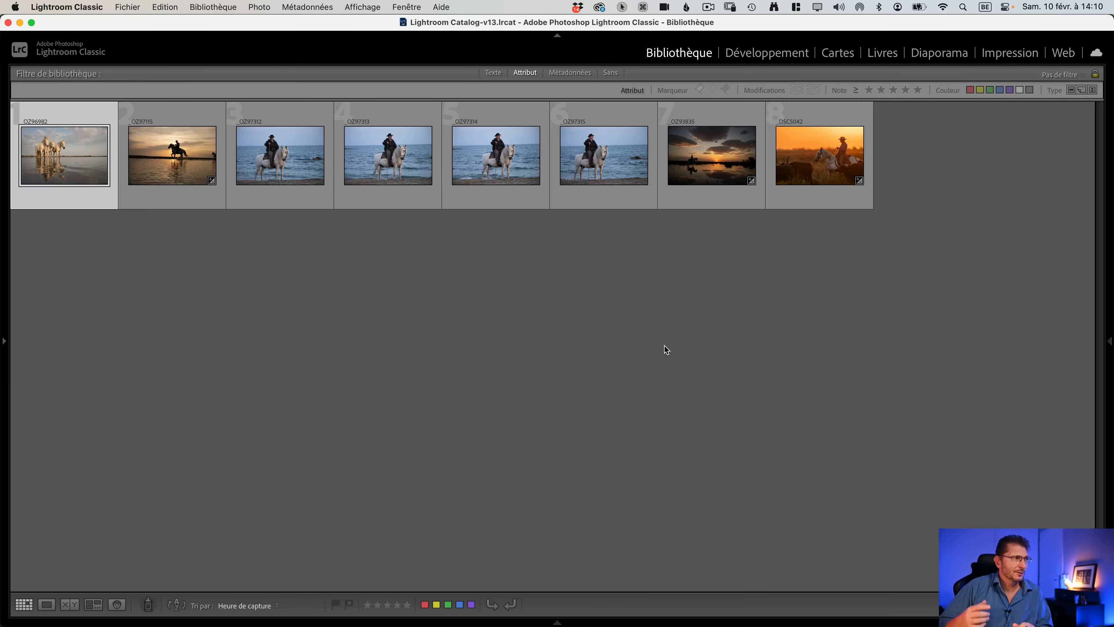
# Step: Open the OZ97312 beach rider photo and compare the rider's gaze, the horse's eye and the framing across the four shots
pyautogui.moveTo(233, 205)
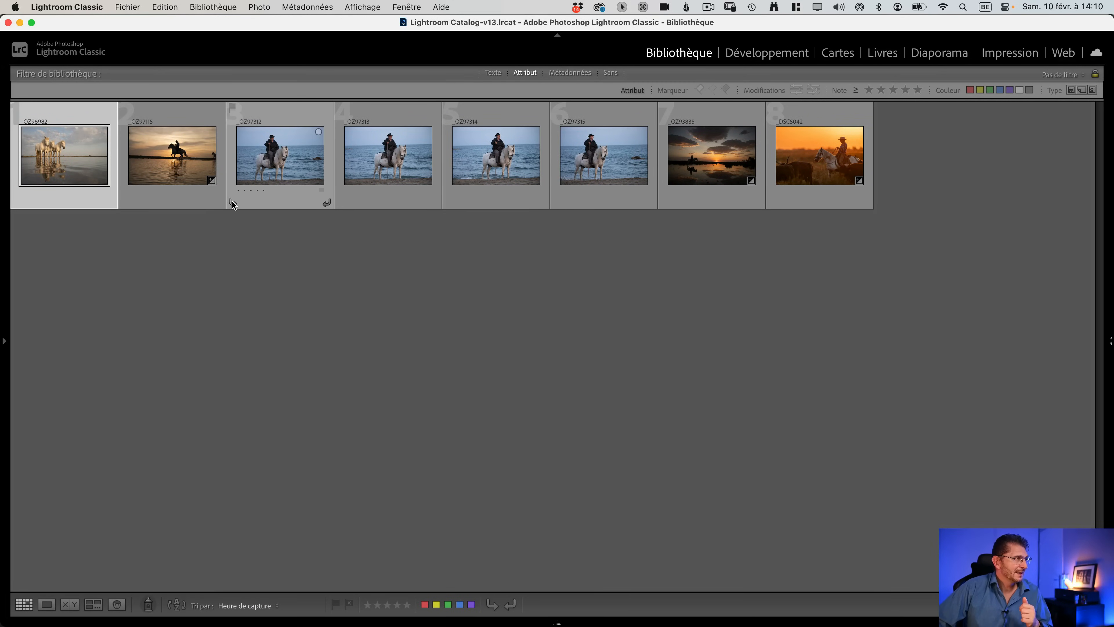
pyautogui.doubleClick(272, 182)
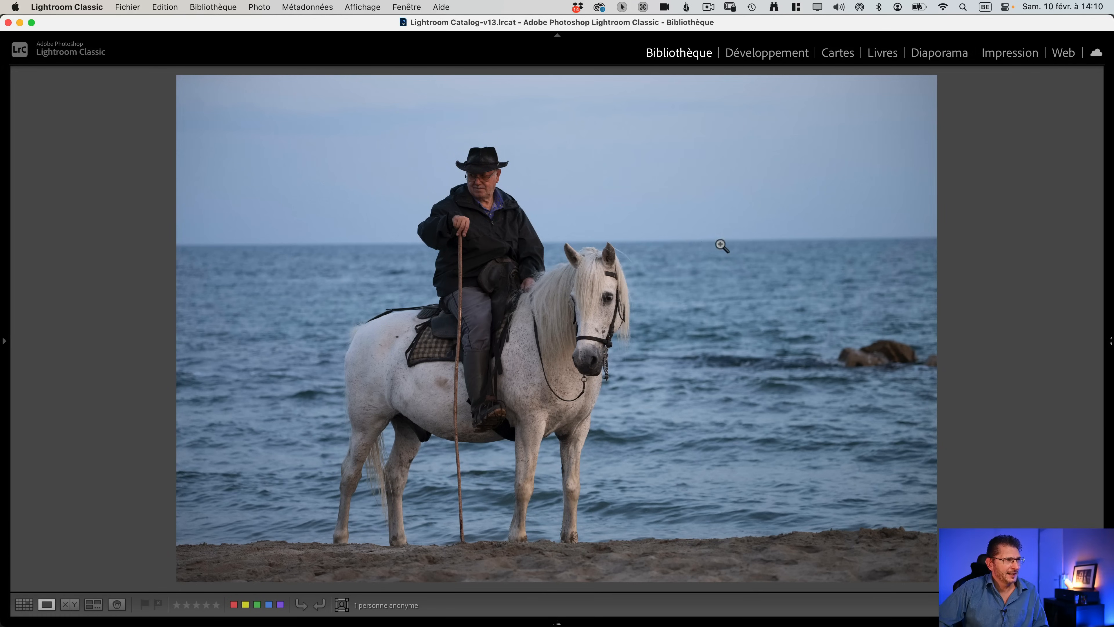
pyautogui.click(616, 252)
pyautogui.click(576, 322)
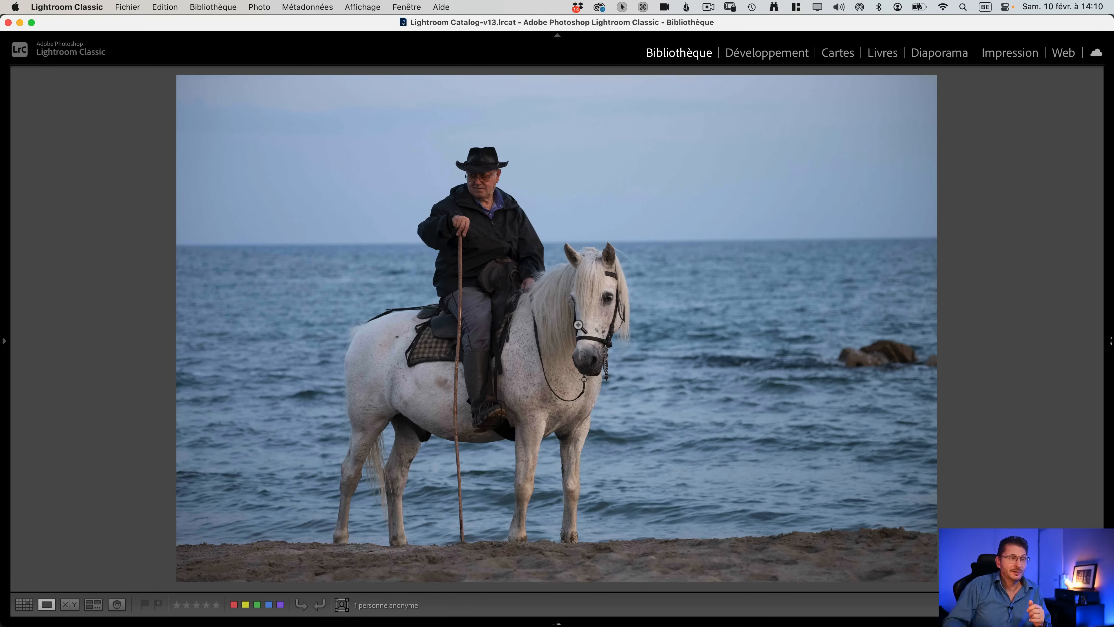
pyautogui.press('Right')
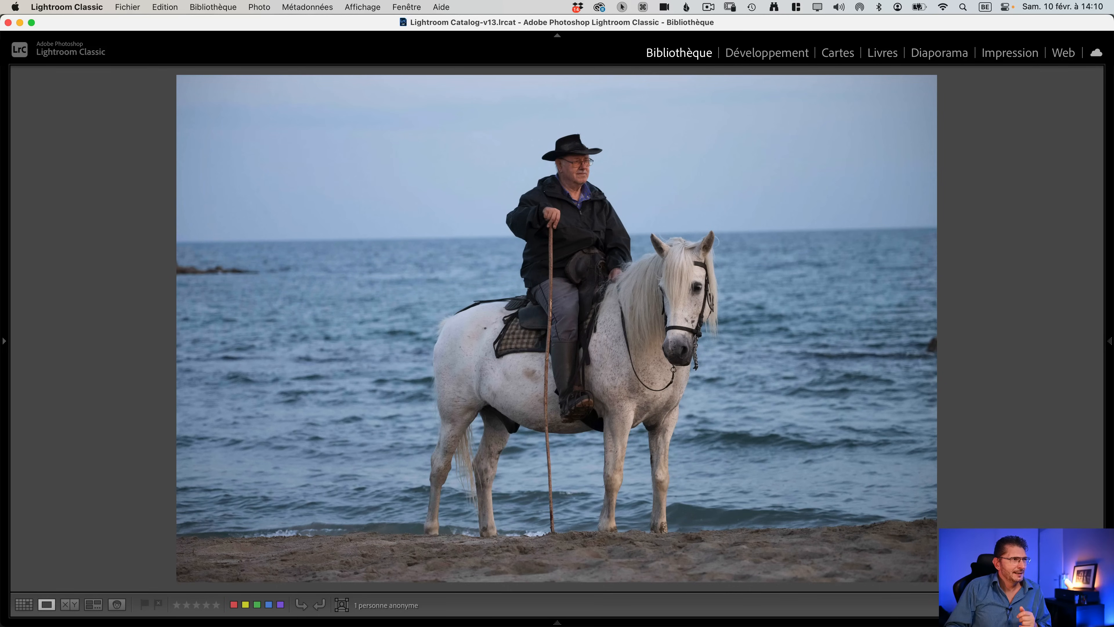
pyautogui.press('Right')
pyautogui.press('Right')
pyautogui.press('Left')
pyautogui.press('Right')
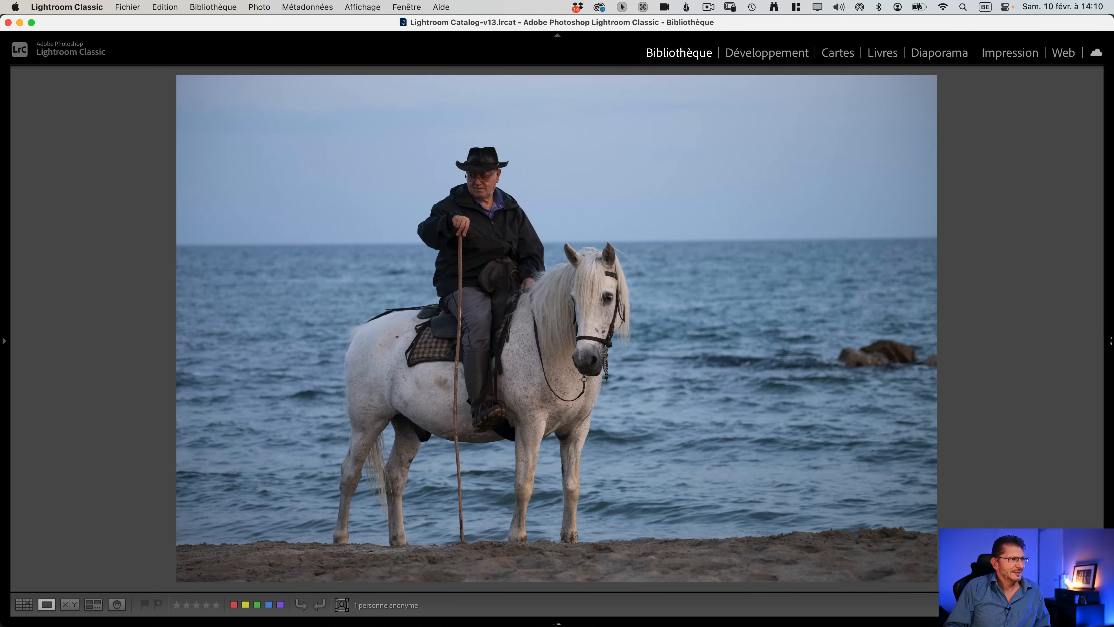
pyautogui.press('Right')
pyautogui.press('Left')
pyautogui.press('Right')
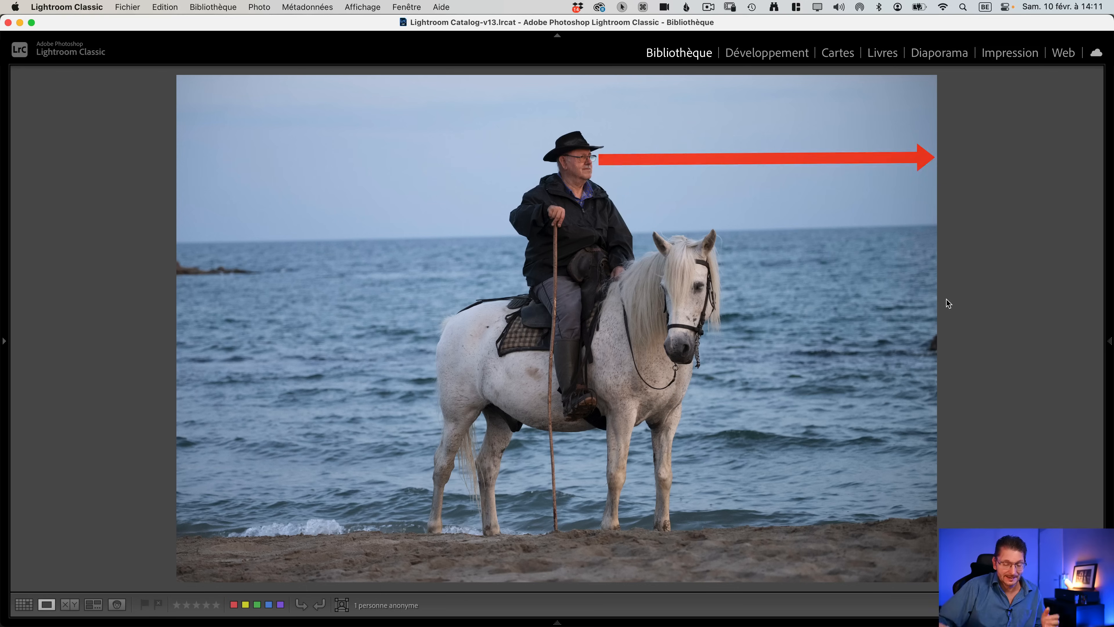
pyautogui.press('Right')
pyautogui.press('Right')
pyautogui.press('Right')
pyautogui.press('Right')
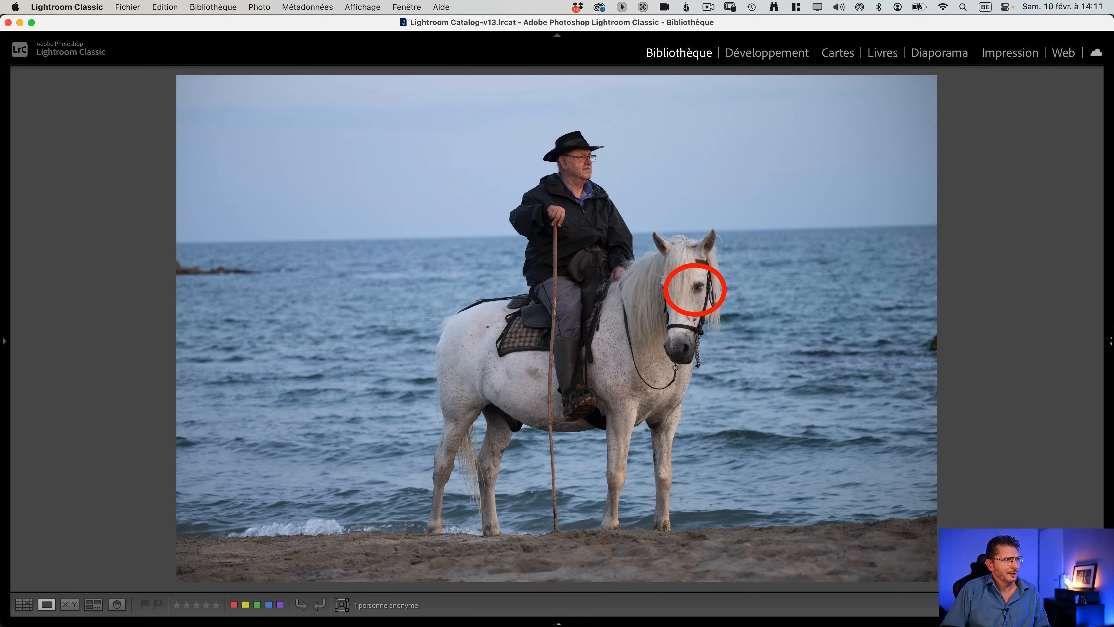
pyautogui.press('Right')
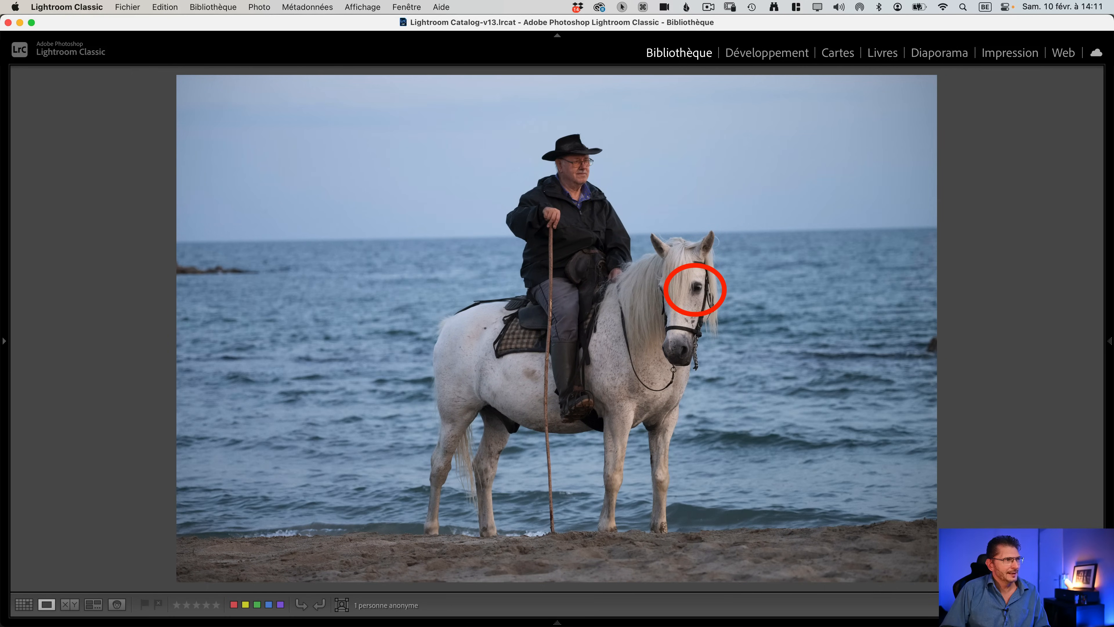
pyautogui.press('Right')
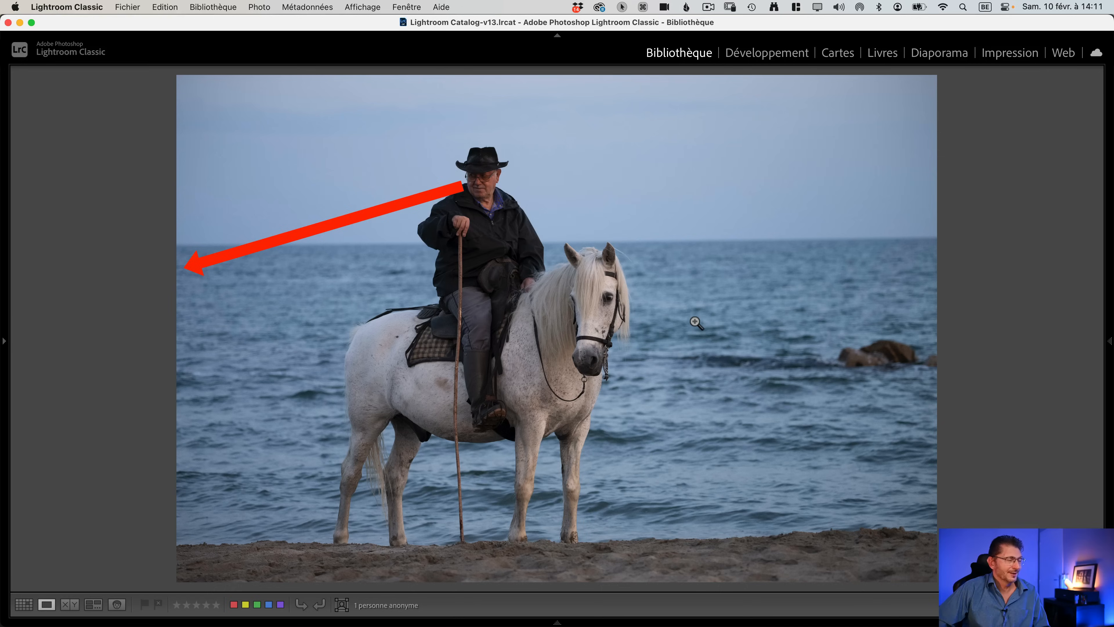
# Step: Rate the beach rider photos OZ97313, OZ97314 and OZ97315 with one star and show them selected in the grid
pyautogui.press('g')
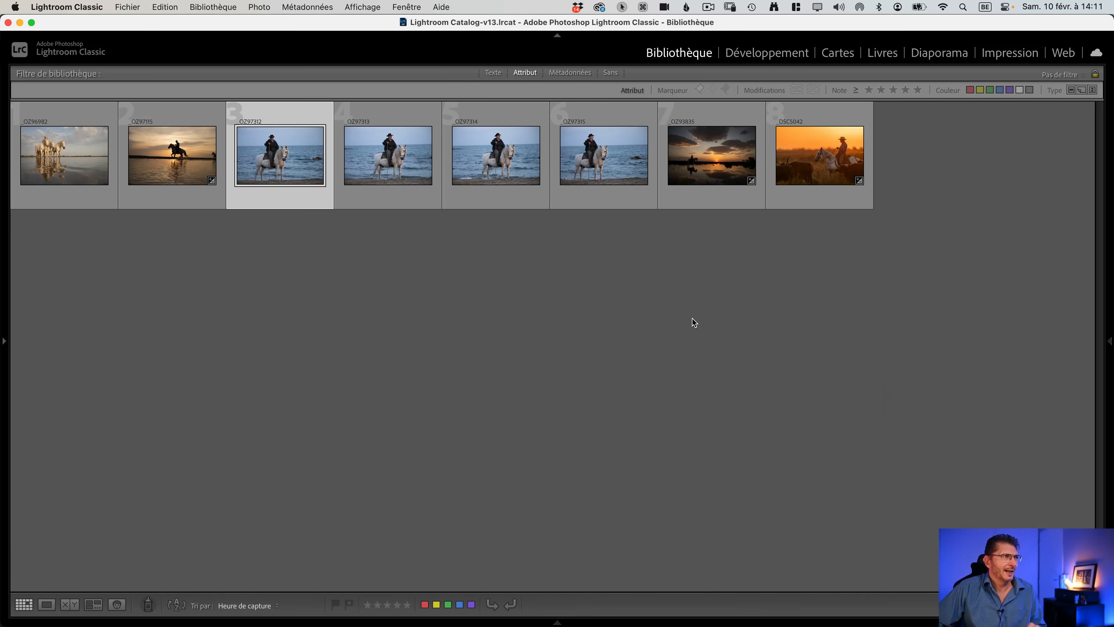
pyautogui.doubleClick(606, 186)
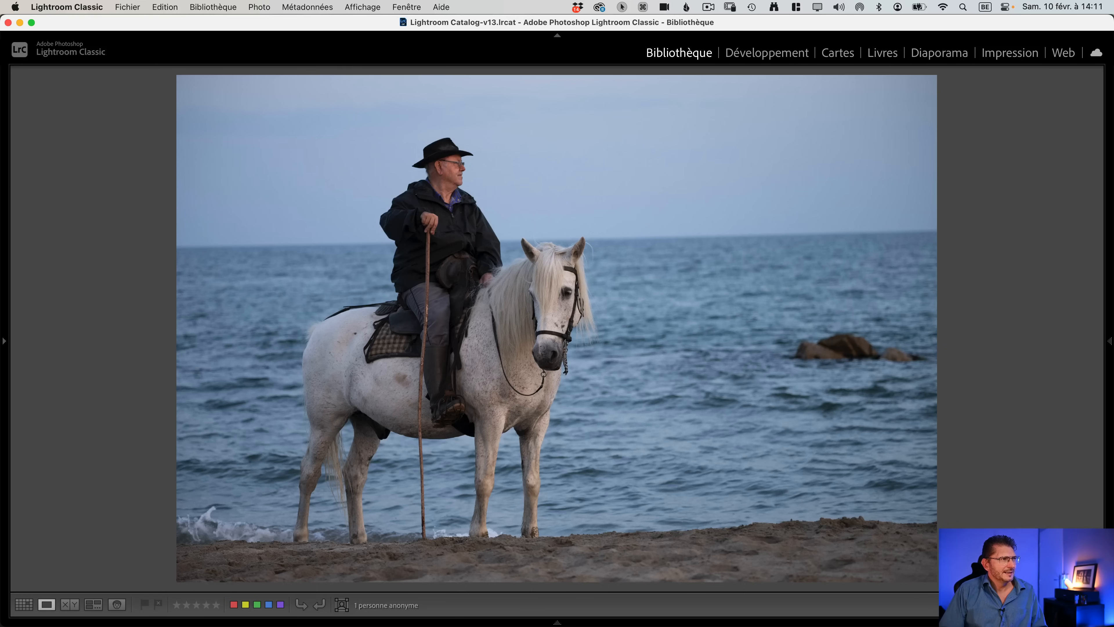
pyautogui.press('1')
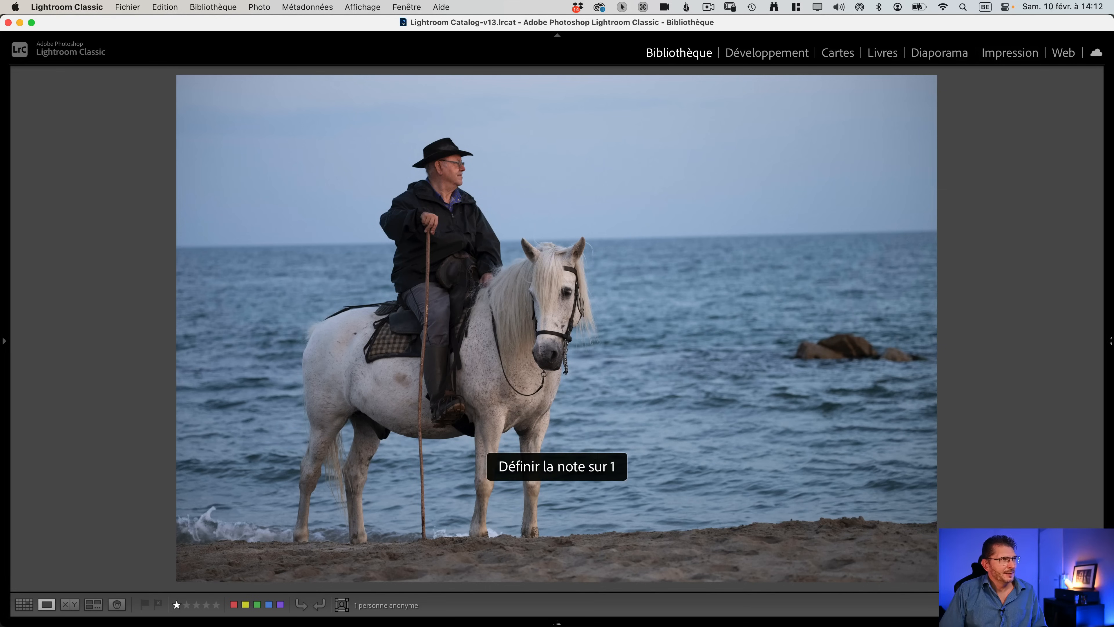
pyautogui.press('Right')
pyautogui.press('1')
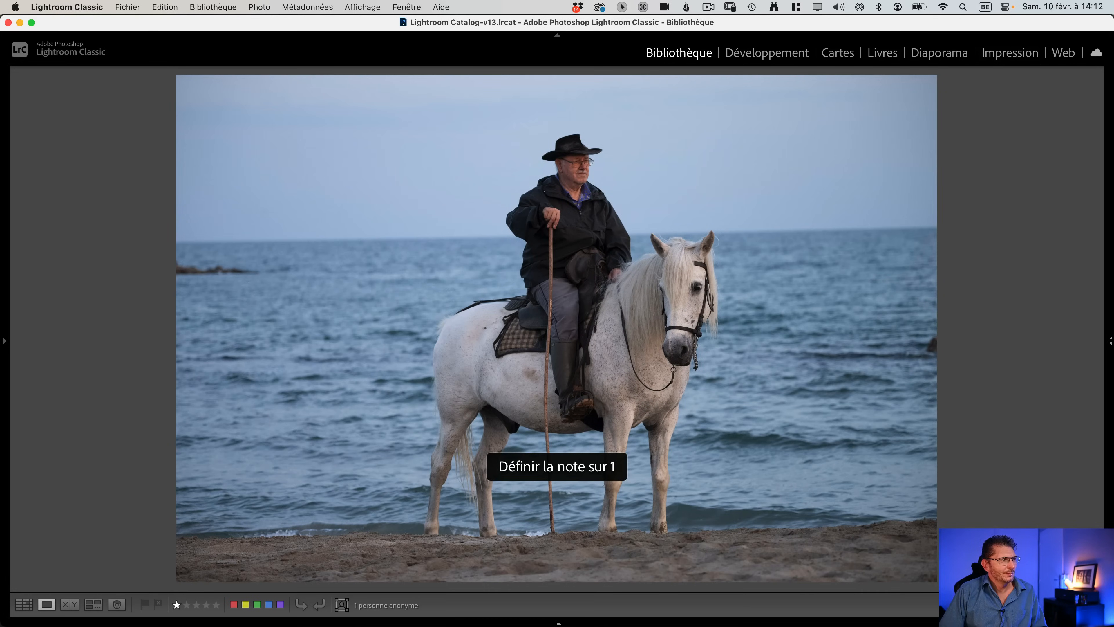
pyautogui.press('g')
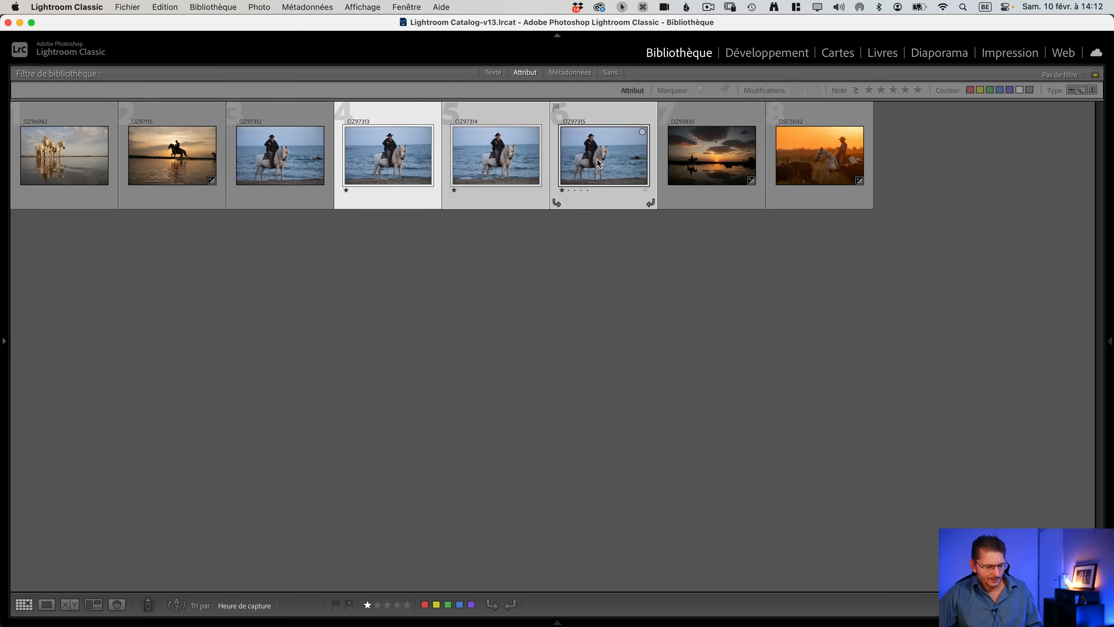
# Step: Develop the three selected photos with automatic synchronisation, enabling the lens correction profile and chromatic aberration removal
pyautogui.press('d')
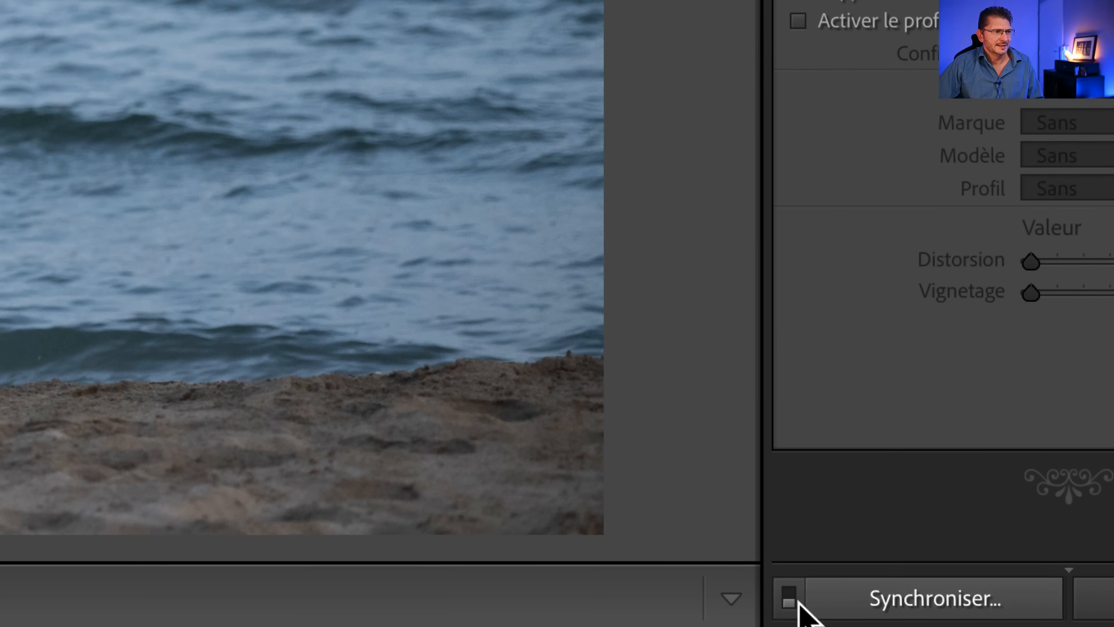
pyautogui.click(795, 600)
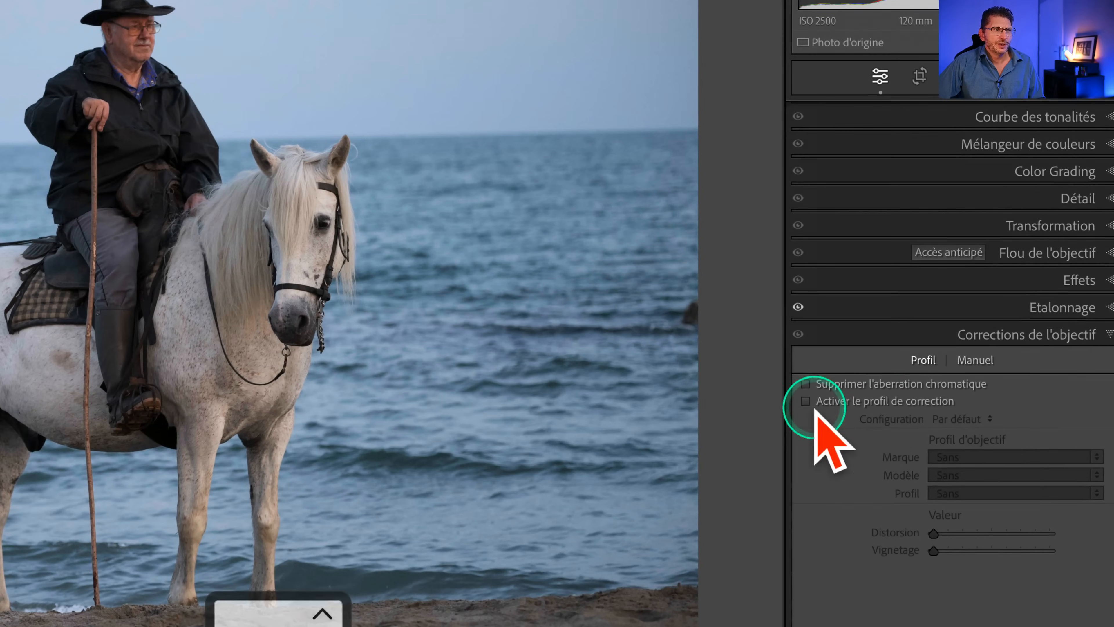
pyautogui.click(809, 402)
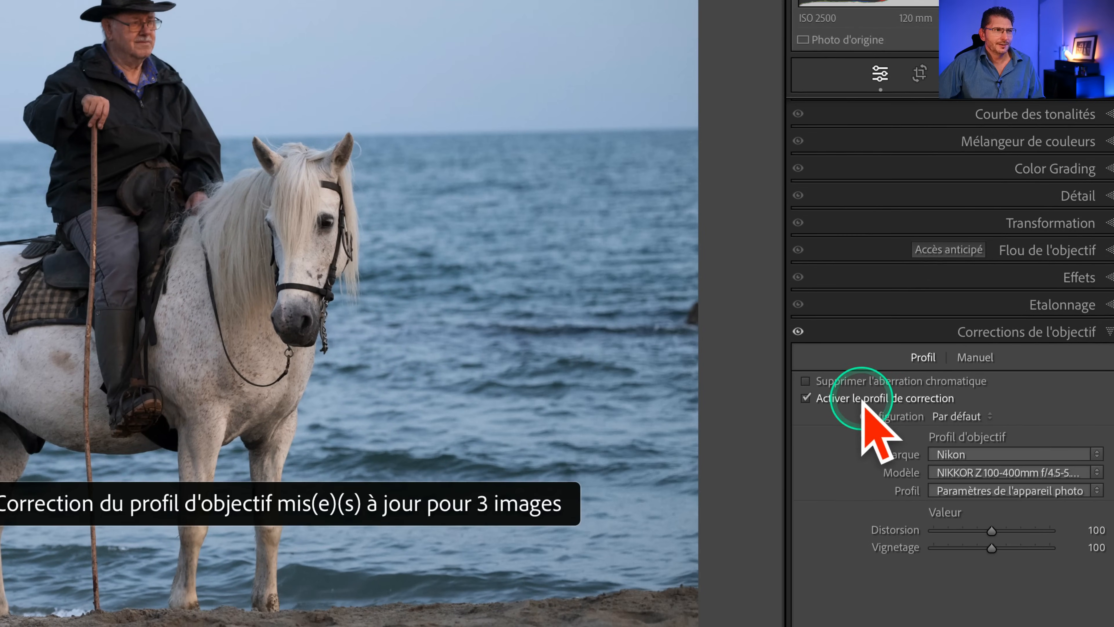
pyautogui.click(862, 382)
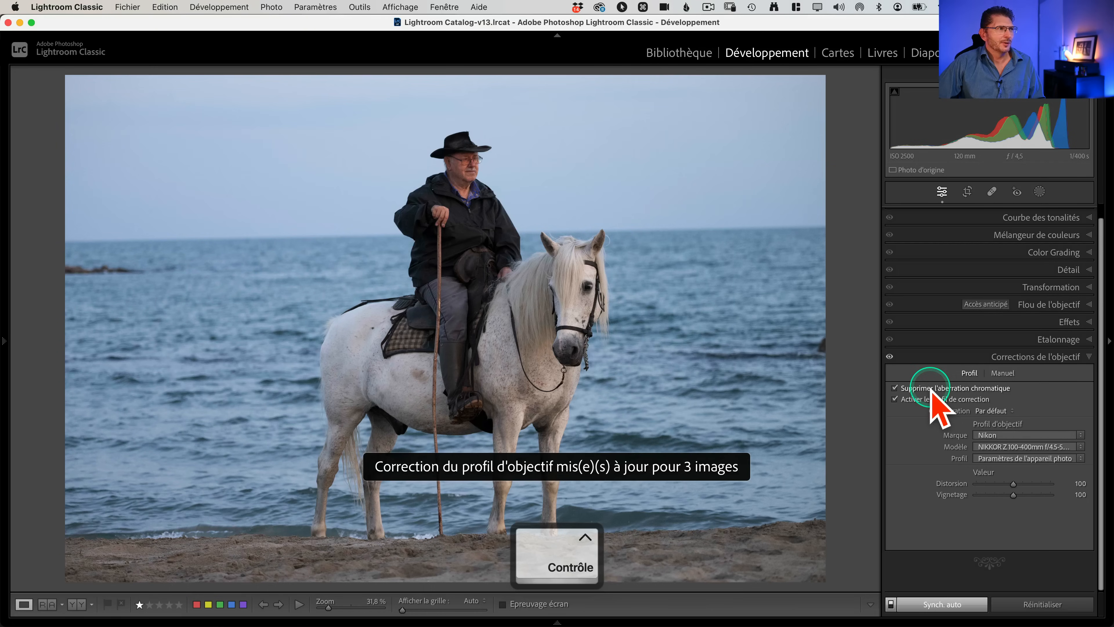
# Step: Compare the beach rider photo with and without the lens corrections
pyautogui.click(889, 357)
pyautogui.click(889, 356)
pyautogui.click(890, 356)
pyautogui.click(889, 356)
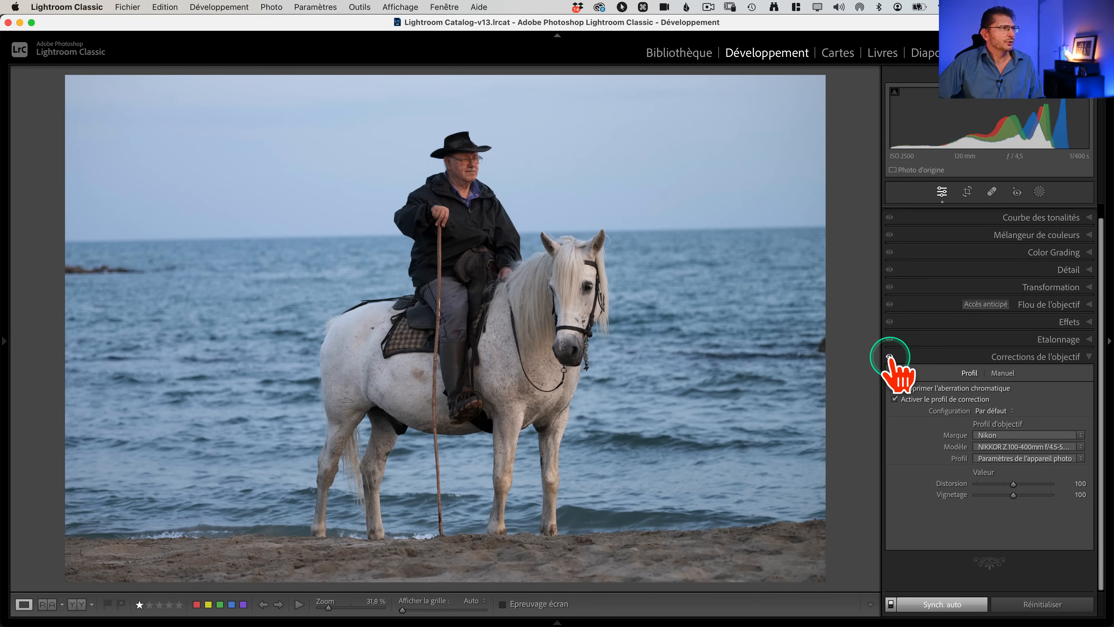
# Step: Warm the white balance of the synchronised photos to a temperature of 7615
pyautogui.scroll(3, 1061, 272)
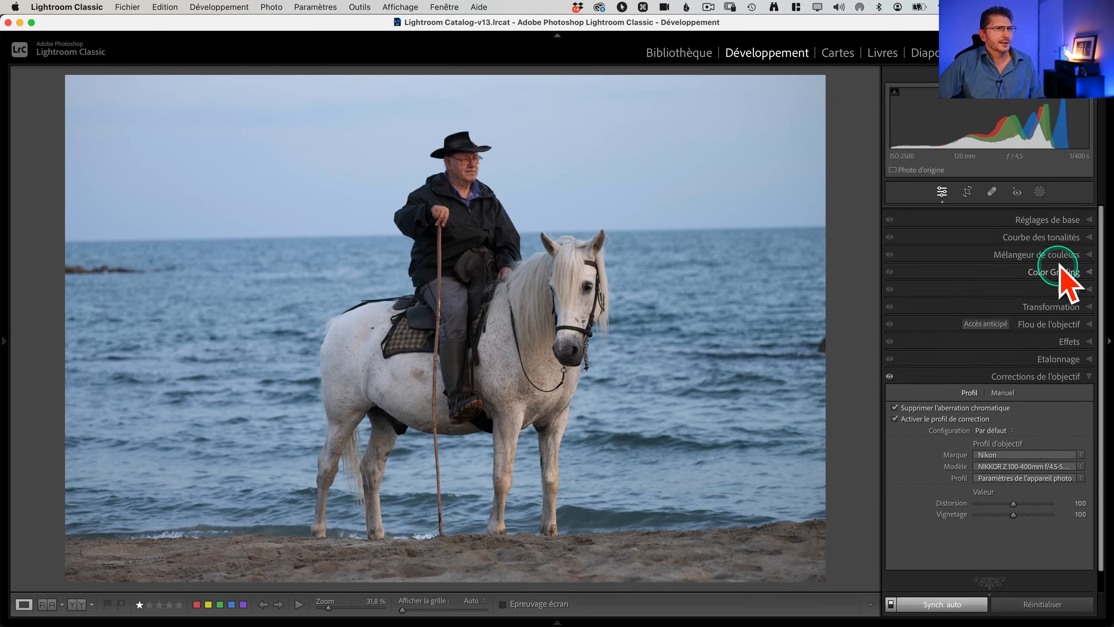
pyautogui.click(1063, 215)
pyautogui.moveTo(1014, 286); pyautogui.dragTo(1021, 285)
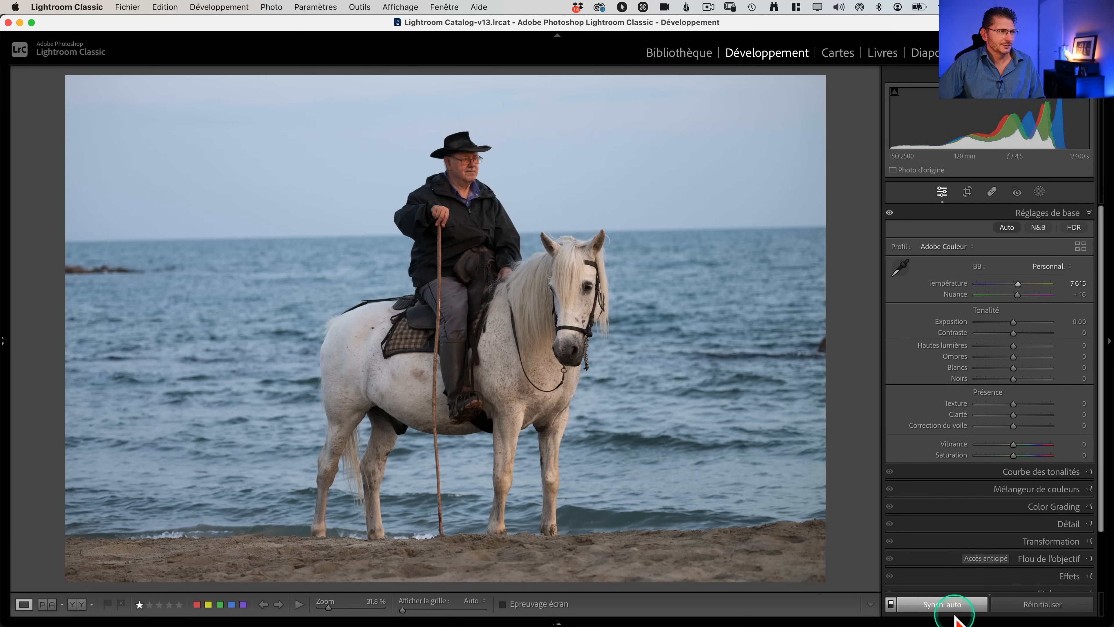
# Step: Return to the library grid and open the three selected photos as layers of one document in Photoshop
pyautogui.press('g')
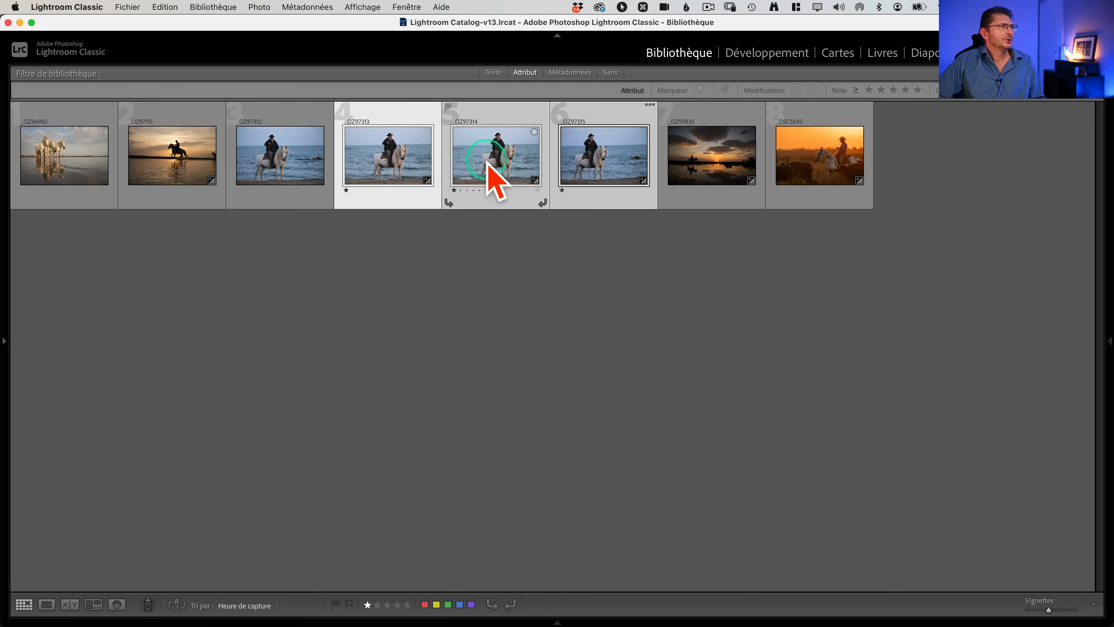
pyautogui.rightClick(502, 154)
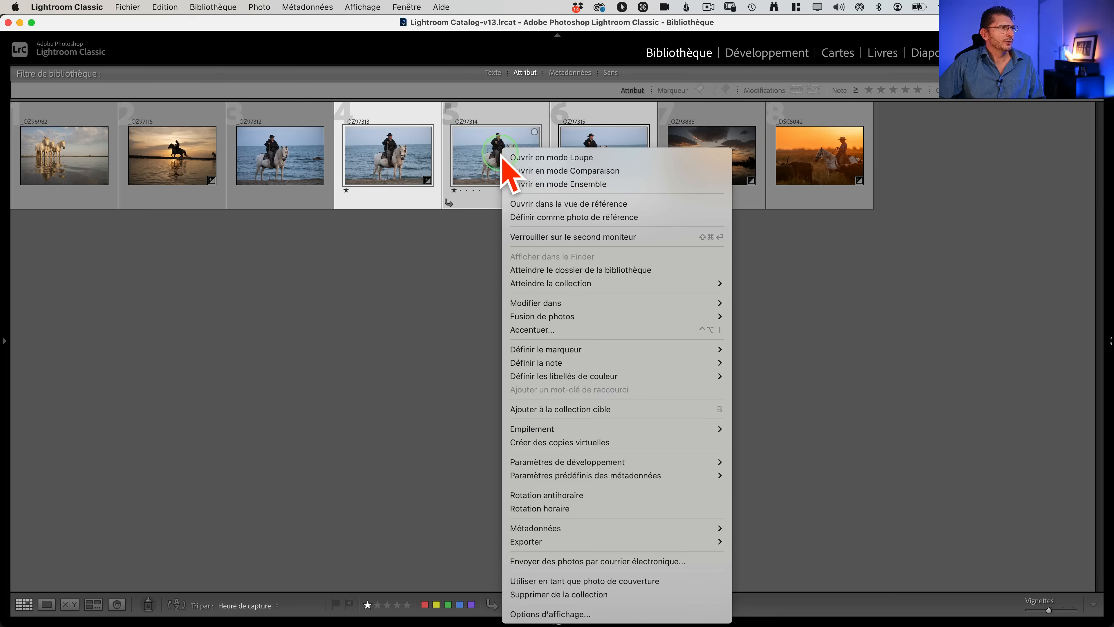
pyautogui.click(589, 305)
pyautogui.click(794, 302)
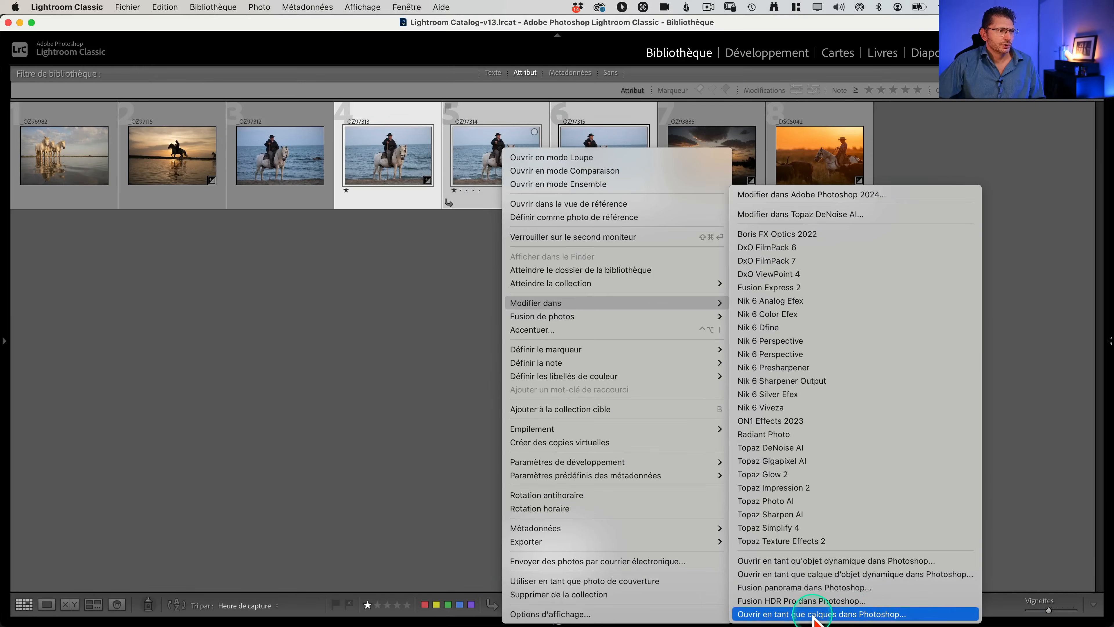
pyautogui.click(814, 614)
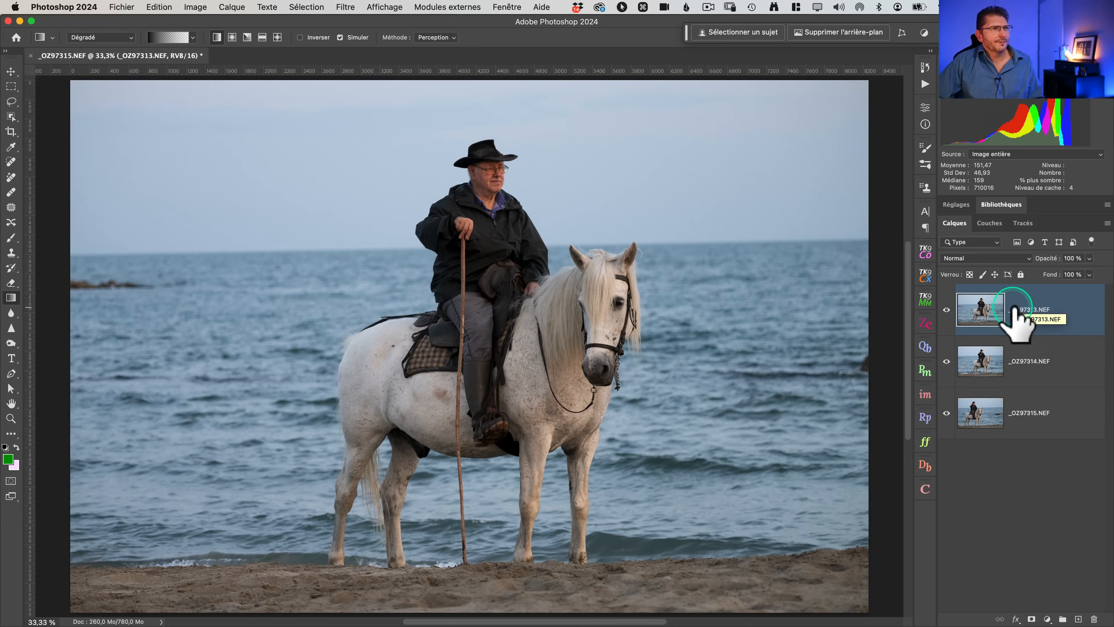
# Step: Hide the top layer and rename the middle layer as REGARD_OZ97314.NEF
pyautogui.click(946, 309)
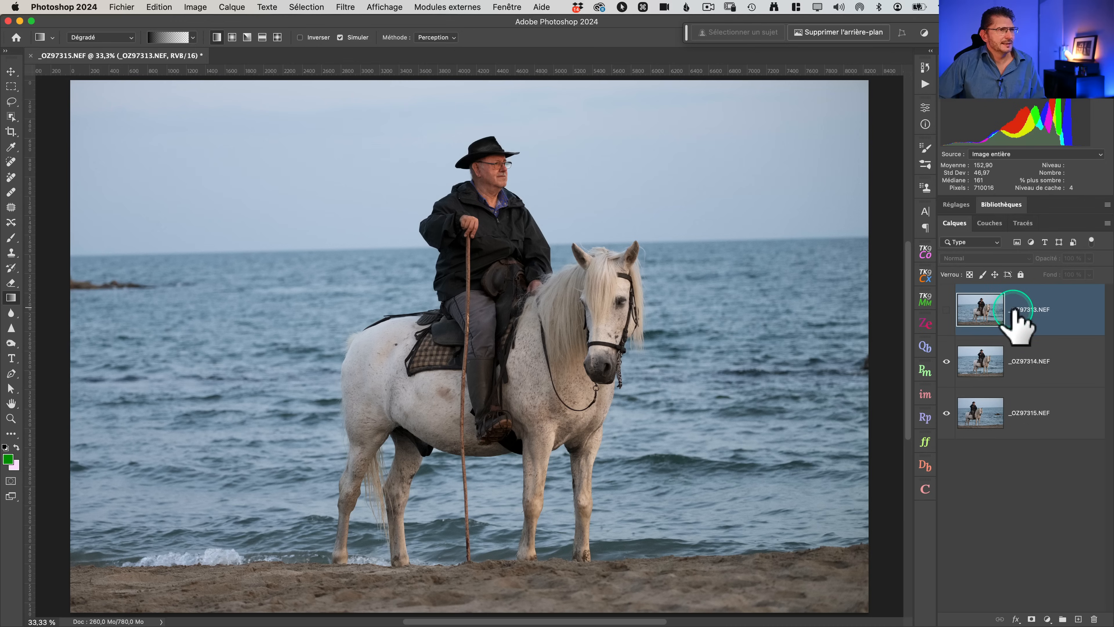
pyautogui.click(1020, 373)
pyautogui.doubleClick(1010, 363)
pyautogui.click(1008, 363)
pyautogui.write('RE')
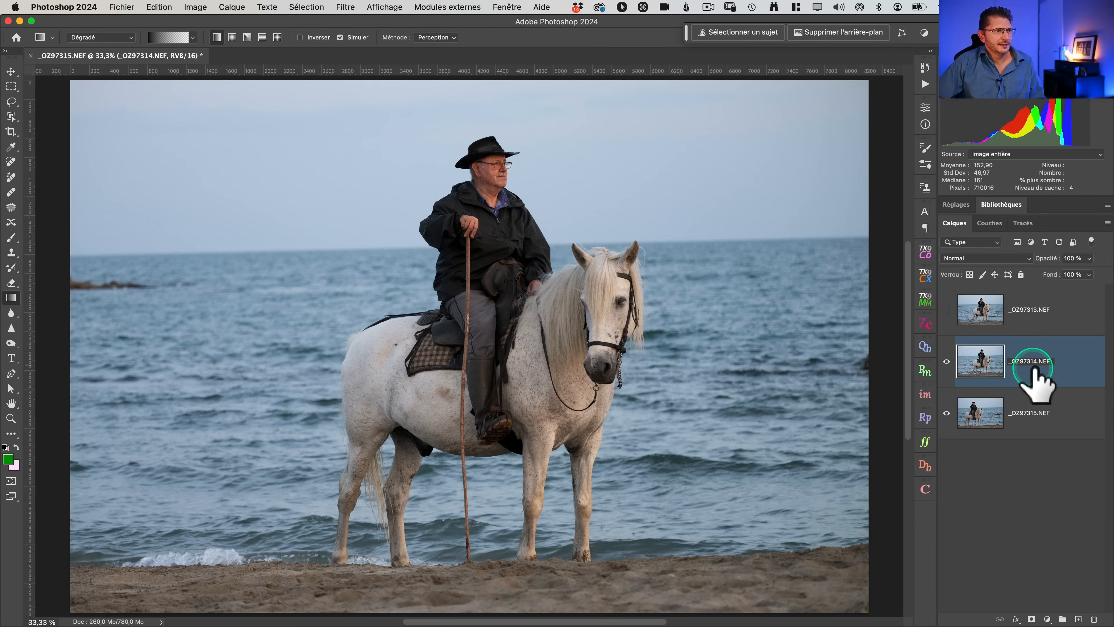
pyautogui.write('GARD')
# Step: Hide the middle layer and rename the bottom layer as ESP DROITE_OZ97315.NEF
pyautogui.click(946, 361)
pyautogui.click(1028, 413)
pyautogui.click(1022, 413)
pyautogui.doubleClick(1022, 413)
pyautogui.write('ESP DROITE')
pyautogui.press('Return')
pyautogui.click(1074, 405)
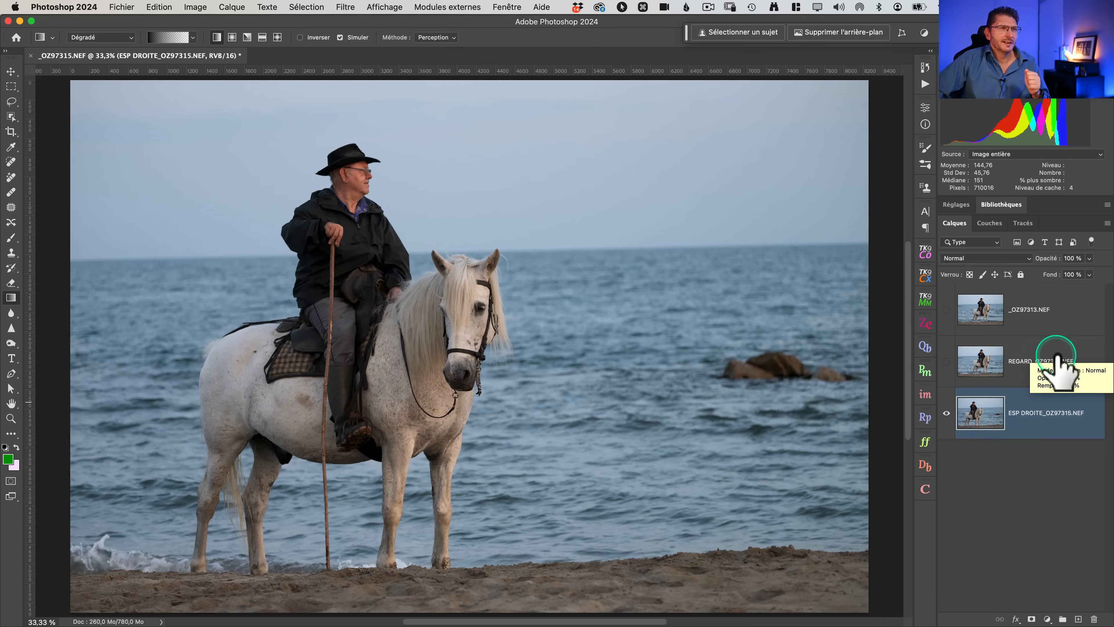
# Step: Make the middle and top layers visible again
pyautogui.click(1024, 364)
pyautogui.click(946, 361)
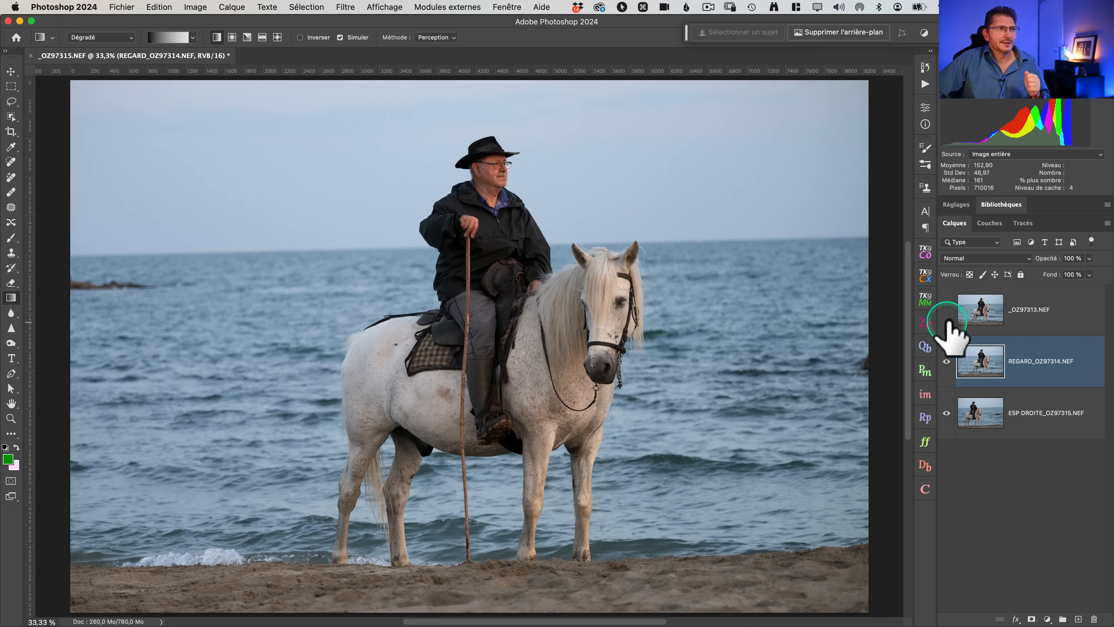
pyautogui.click(946, 309)
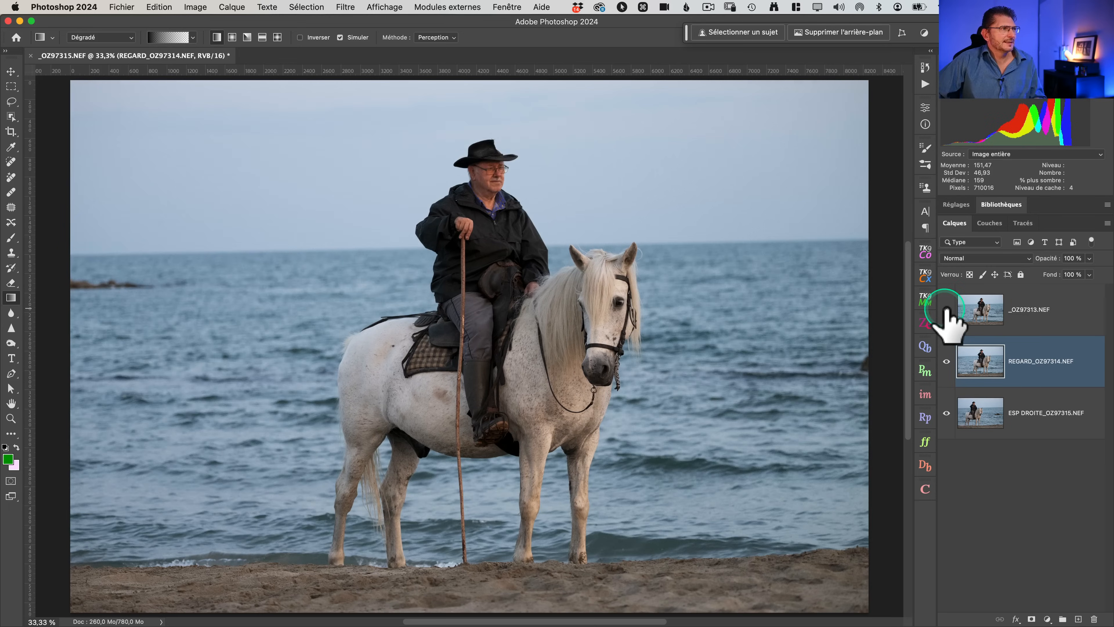
# Step: Rename the top layer as OEIL CHEVAL_OZ97313.NEF and save the document
pyautogui.click(1031, 313)
pyautogui.doubleClick(1010, 310)
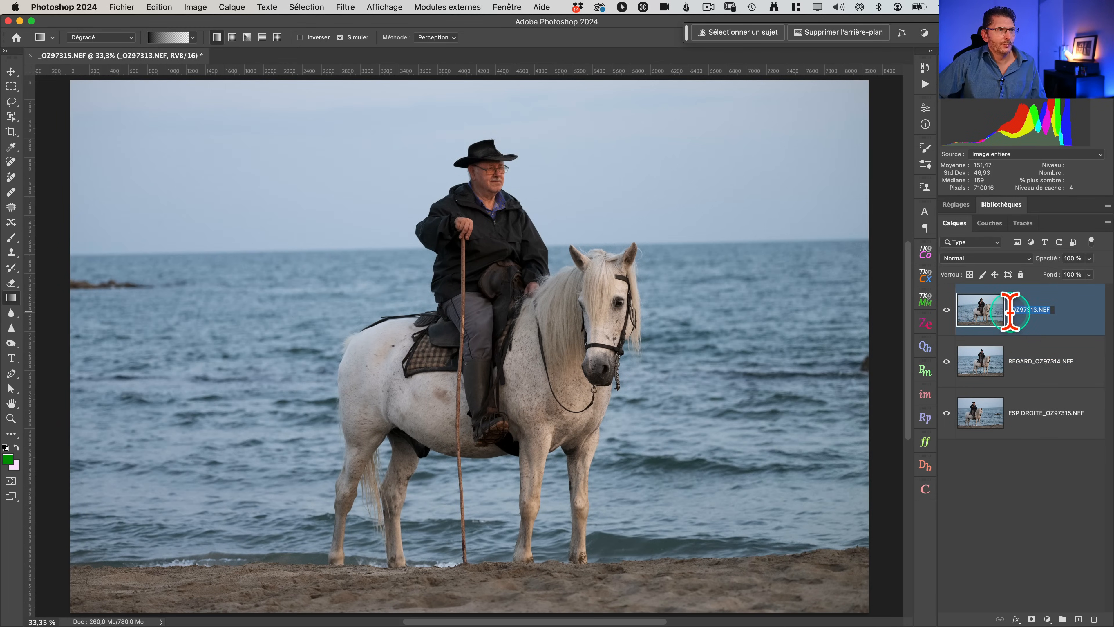
pyautogui.click(1010, 310)
pyautogui.press('Left')
pyautogui.write('OEIL CH')
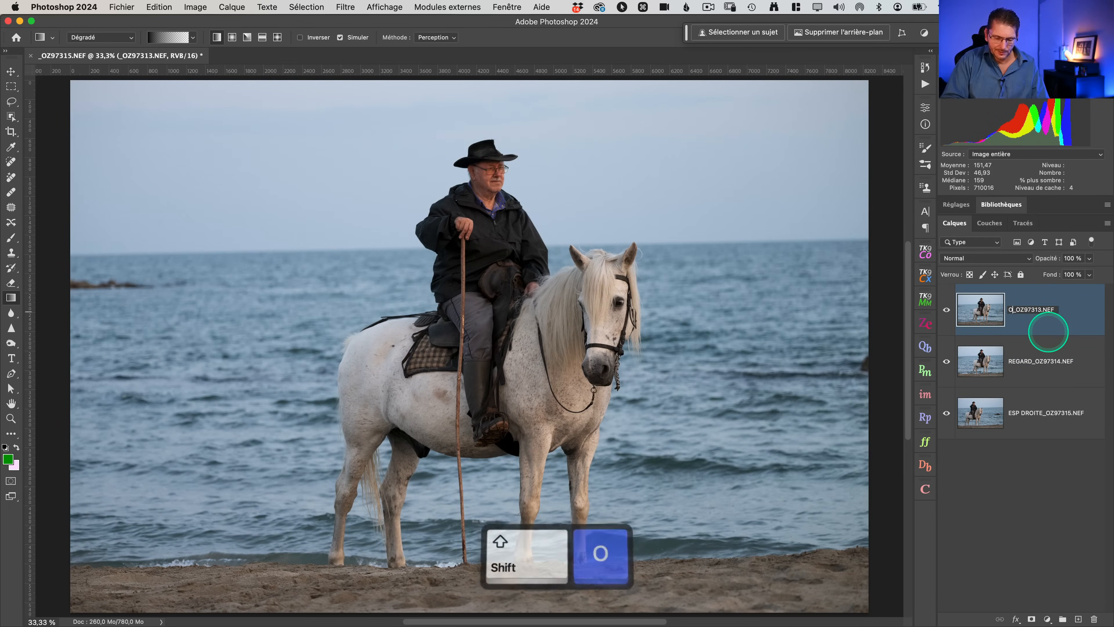
pyautogui.write('EVA')
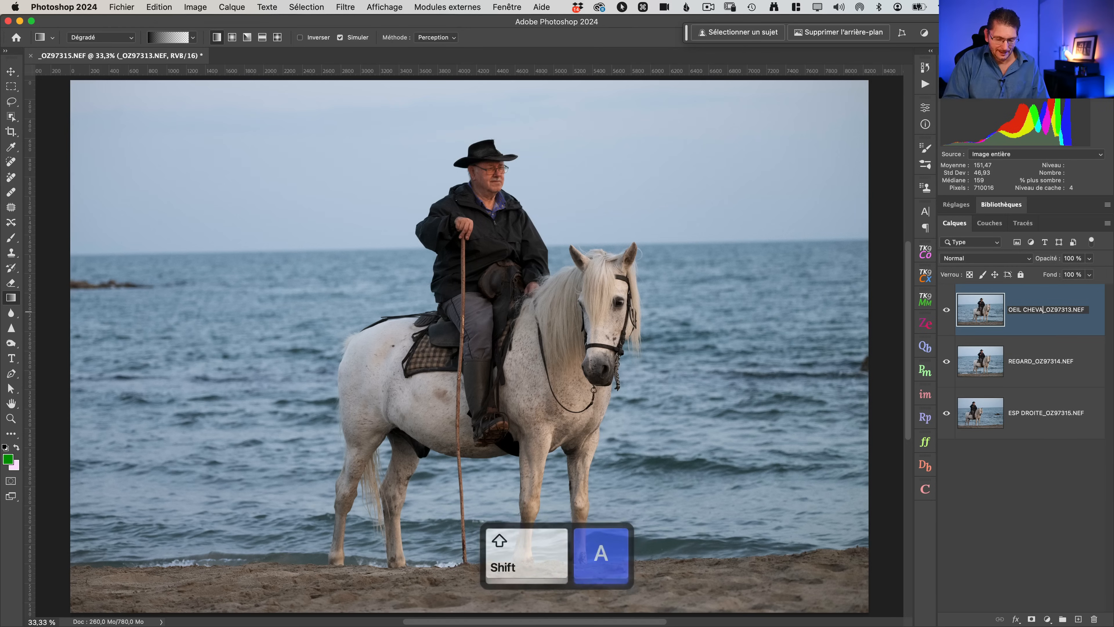
pyautogui.write('L')
pyautogui.press('Return')
pyautogui.press('super+s')
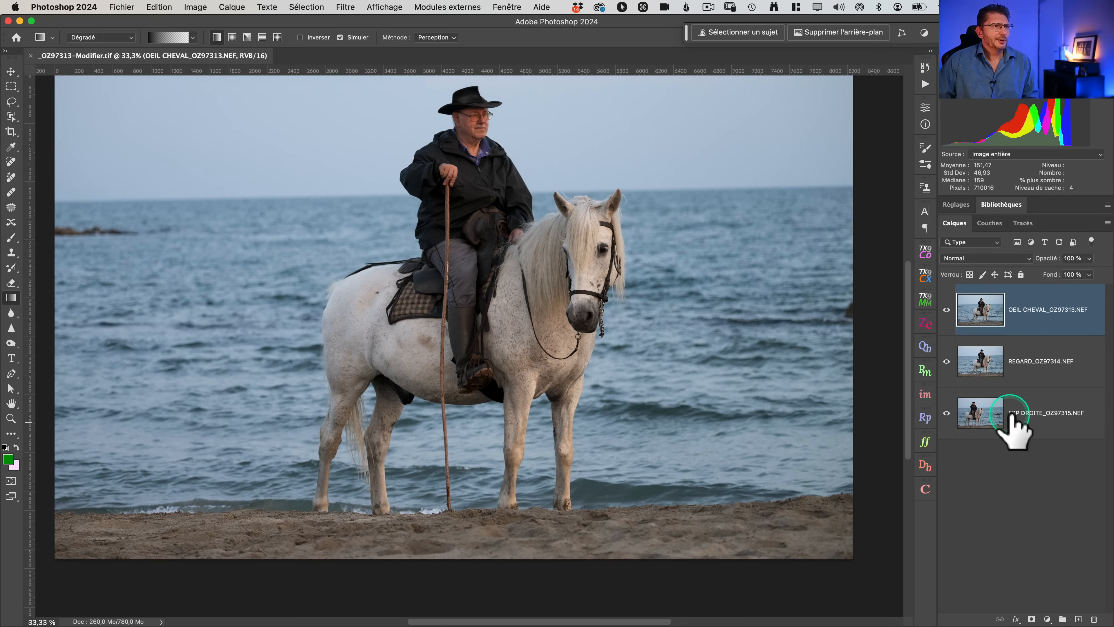
# Step: Select all three layers and auto-align them with the Automatique projection, fitting the whole image in view
pyautogui.press('shift')
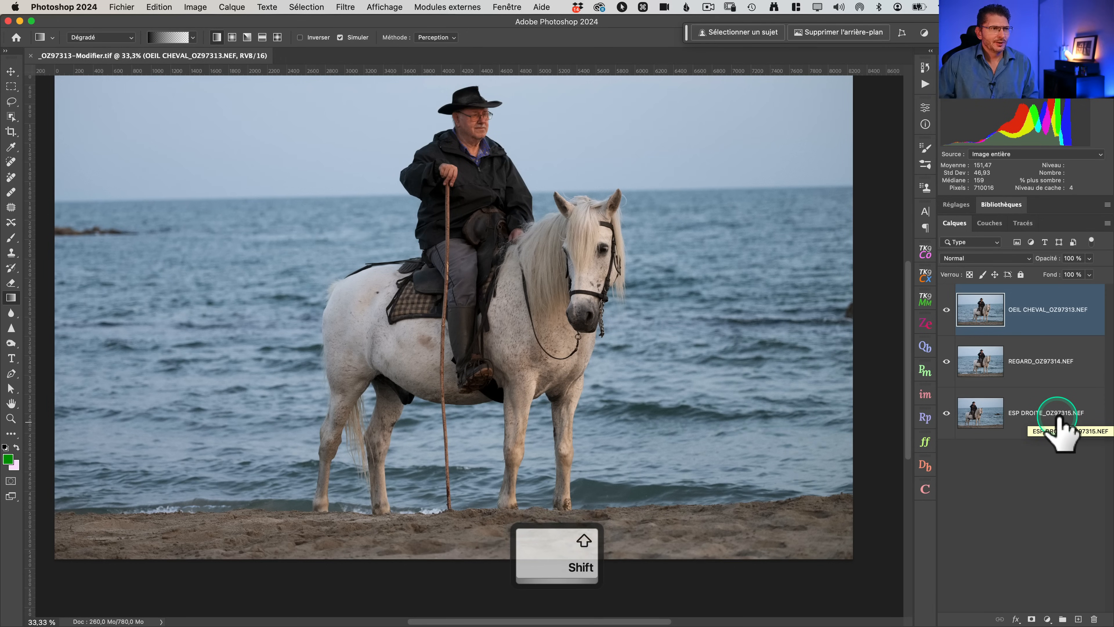
pyautogui.keyDown('shift'); pyautogui.click(1059, 416); pyautogui.keyUp('shift')
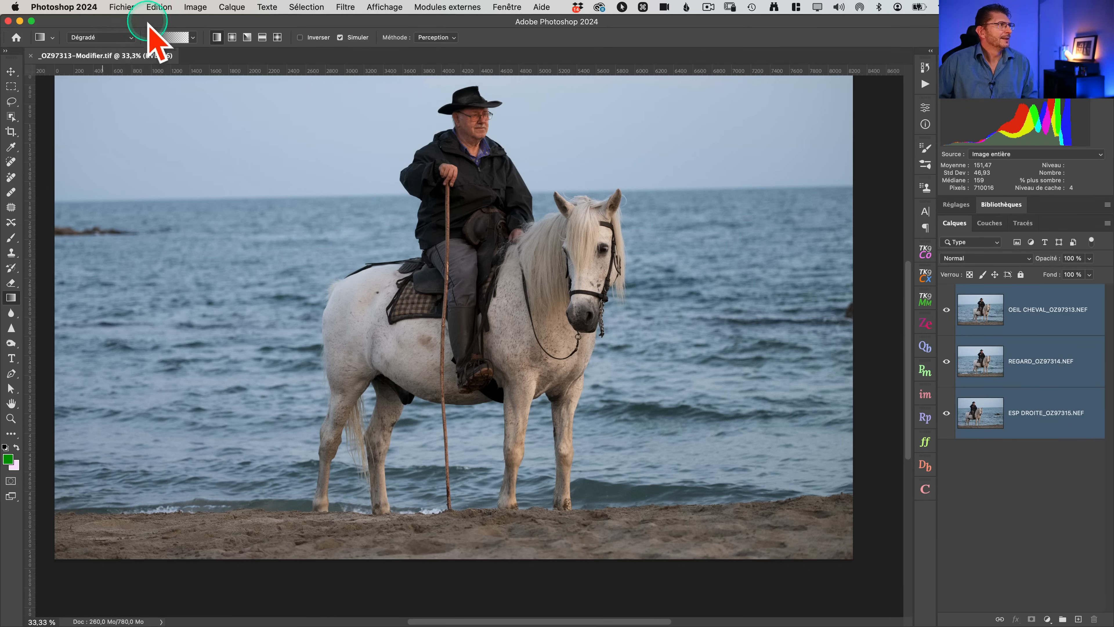
pyautogui.click(151, 7)
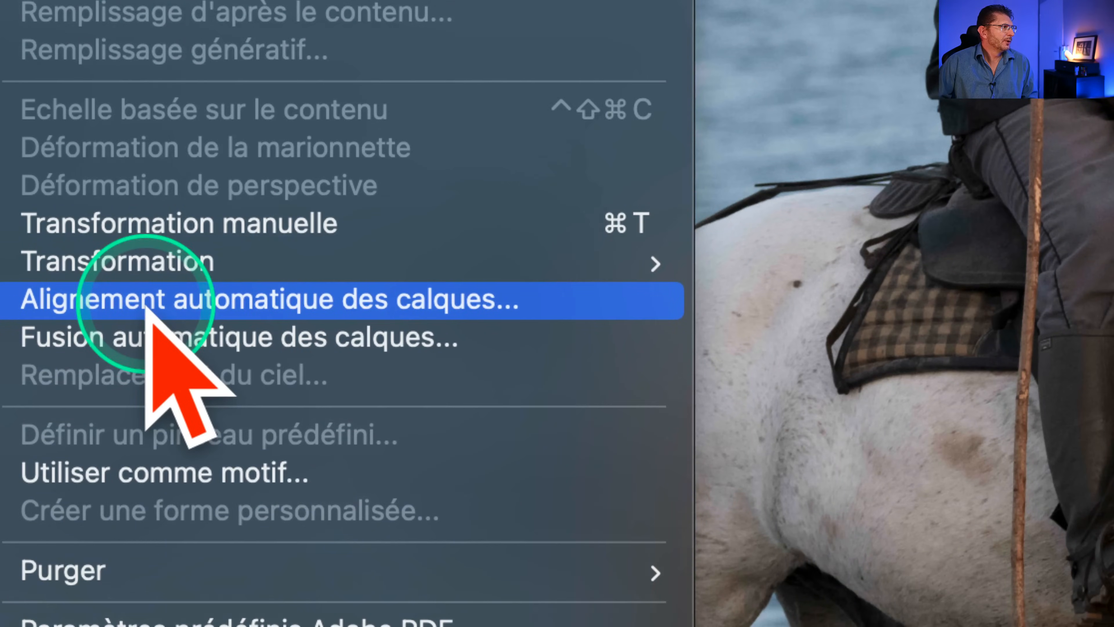
pyautogui.click(186, 298)
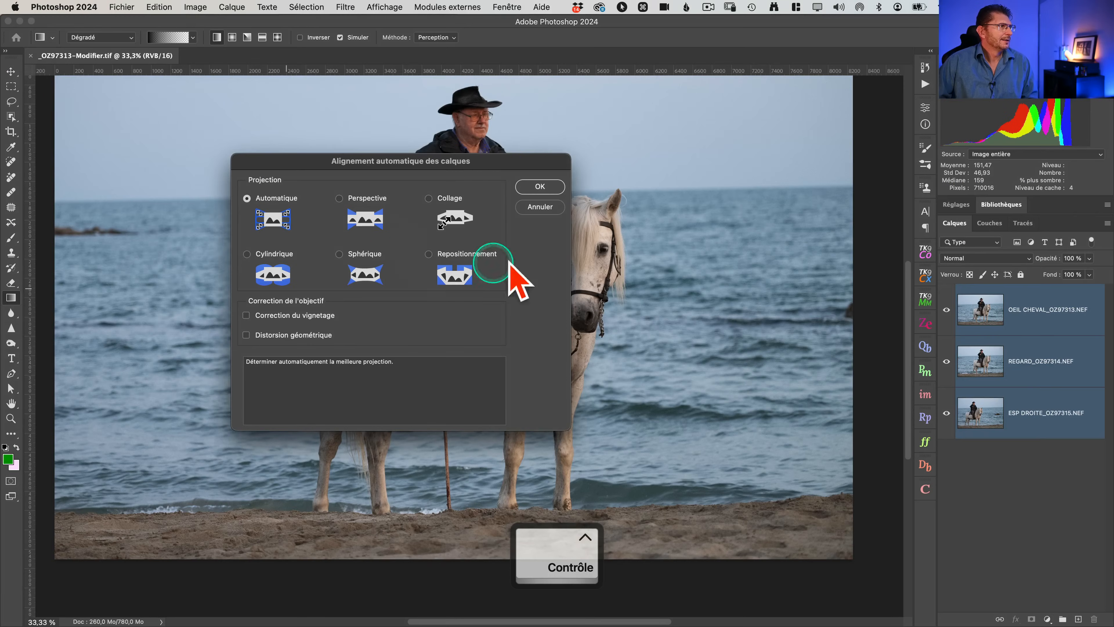
pyautogui.click(533, 186)
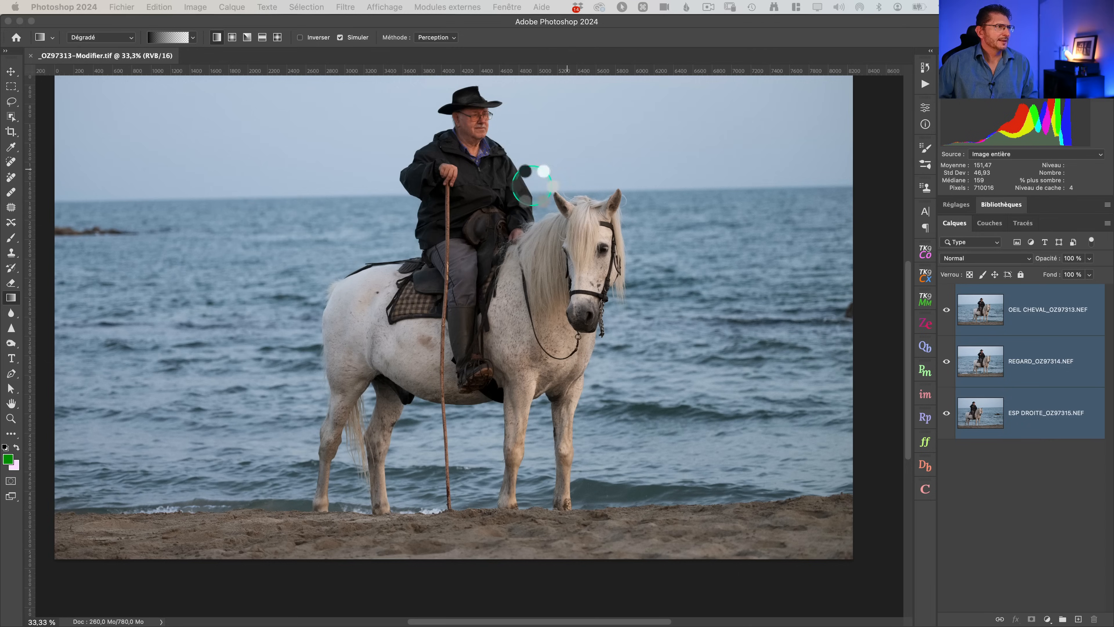
pyautogui.press('super+0')
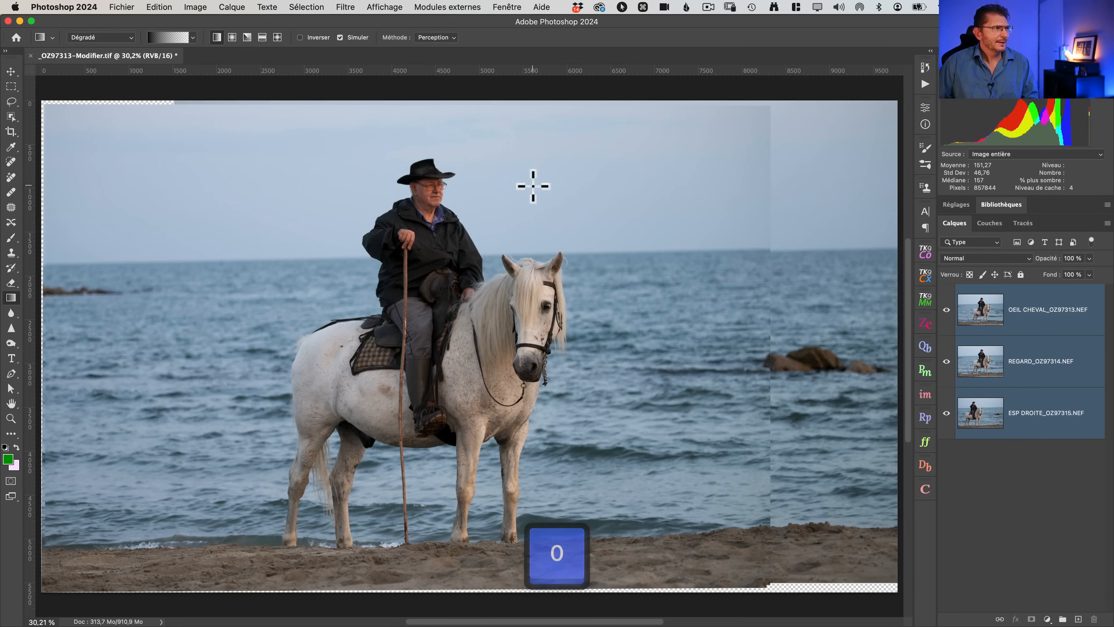
# Step: Toggle the visibility of the top and middle layers to compare how the three photos line up
pyautogui.click(946, 309)
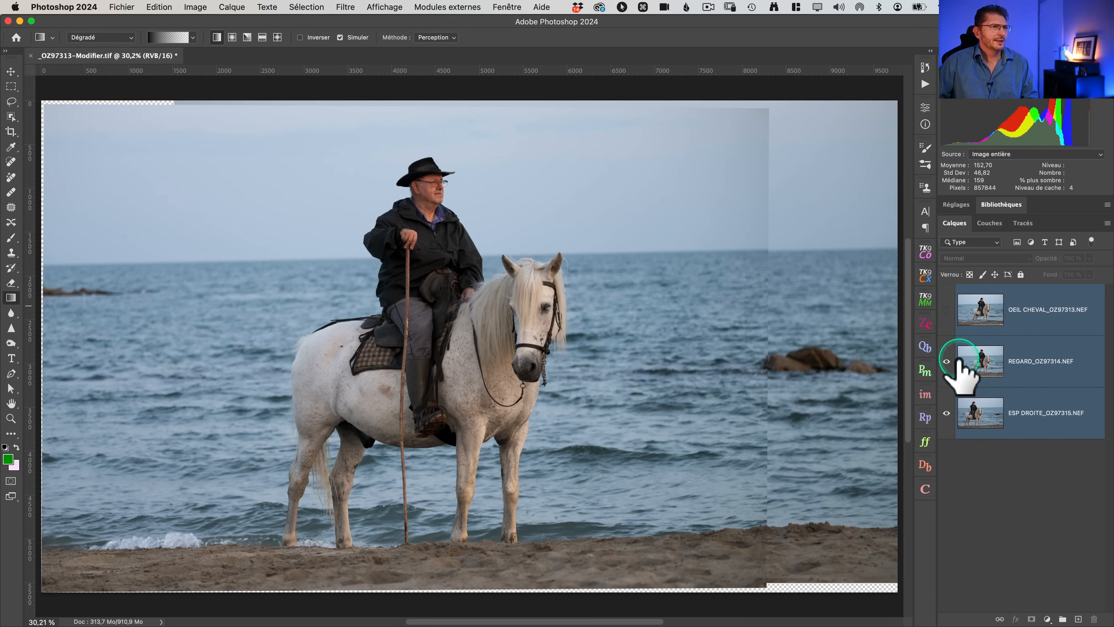
pyautogui.click(947, 361)
pyautogui.click(946, 361)
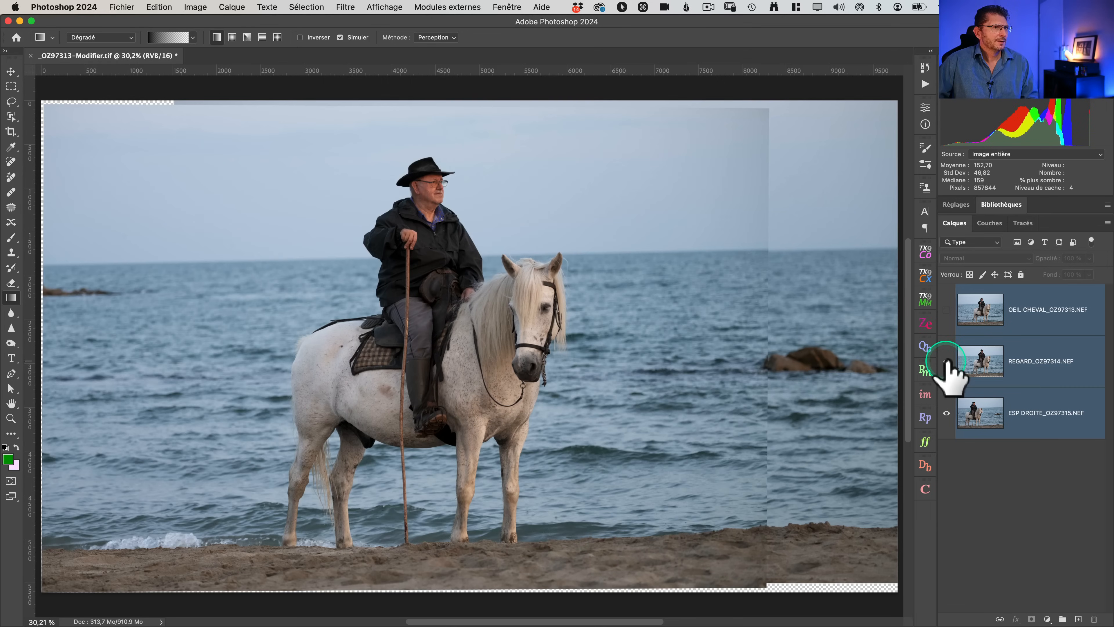
pyautogui.click(947, 309)
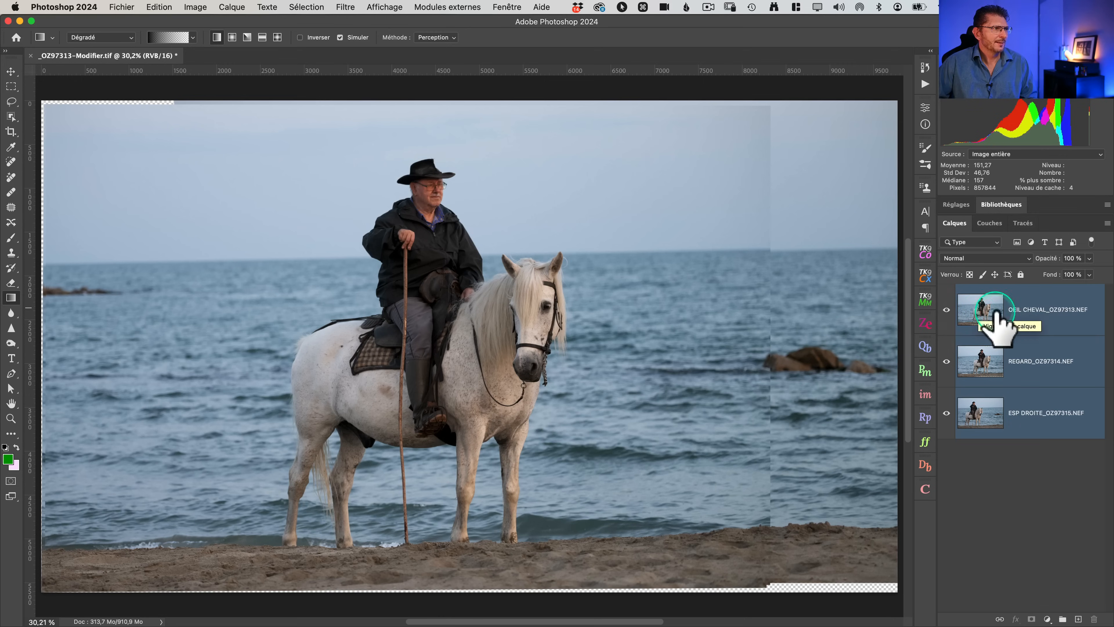
# Step: Add a black layer mask that hides everything on the OEIL CHEVAL_OZ97313.NEF layer
pyautogui.click(1034, 314)
pyautogui.click(967, 312)
pyautogui.click(946, 323)
pyautogui.click(948, 324)
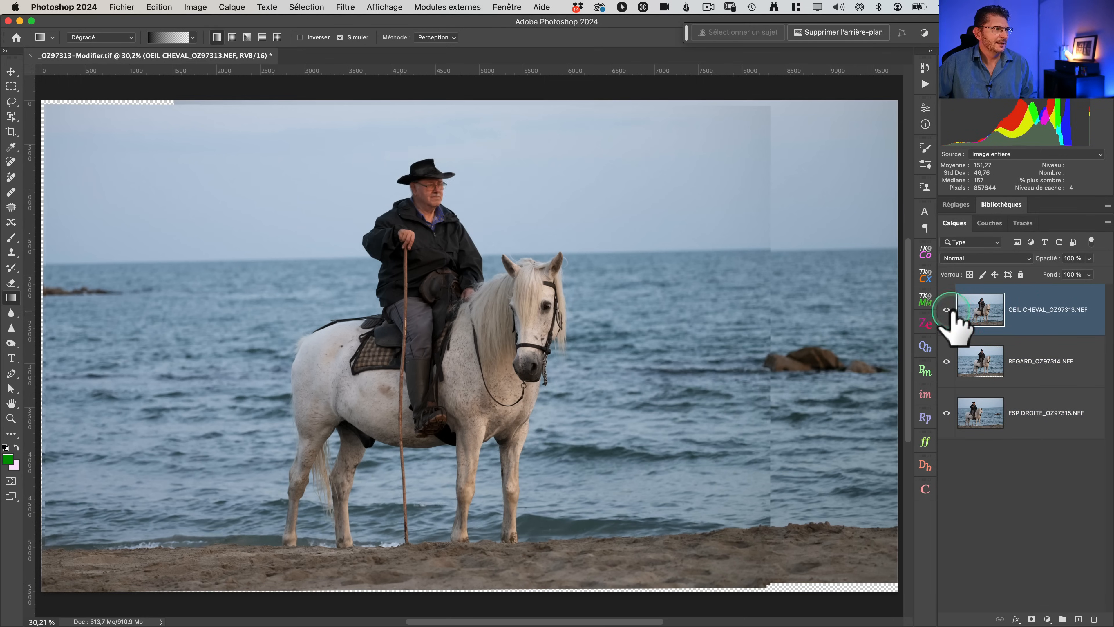
pyautogui.click(1039, 337)
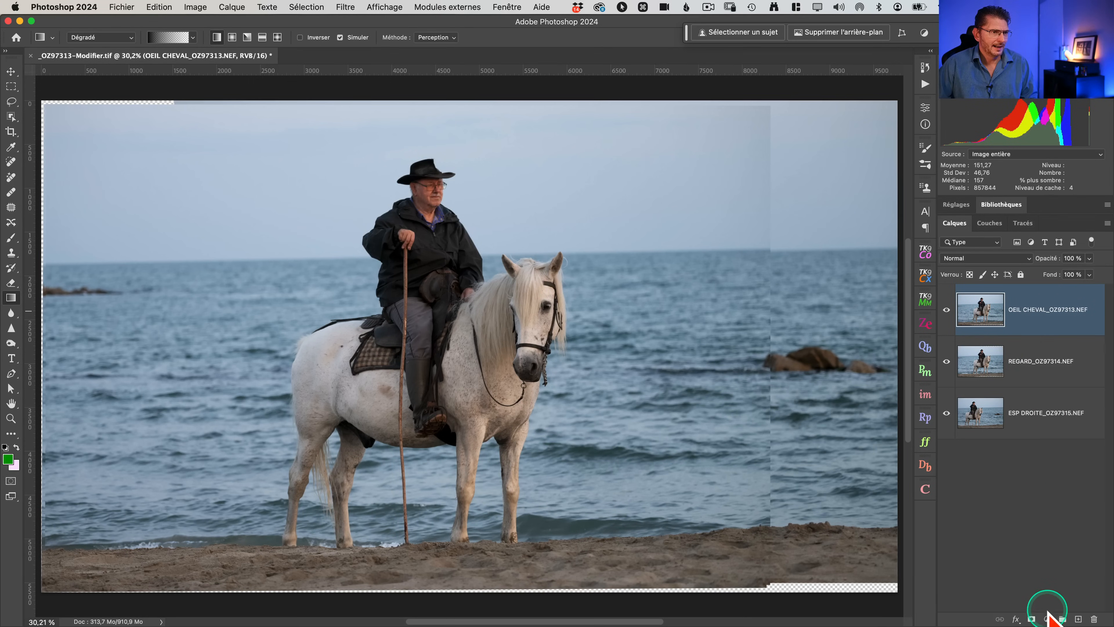
pyautogui.scroll(5, 1048, 615)
pyautogui.scroll(-5, 1048, 618)
pyautogui.scroll(5, 1047, 619)
pyautogui.scroll(3, 1047, 614)
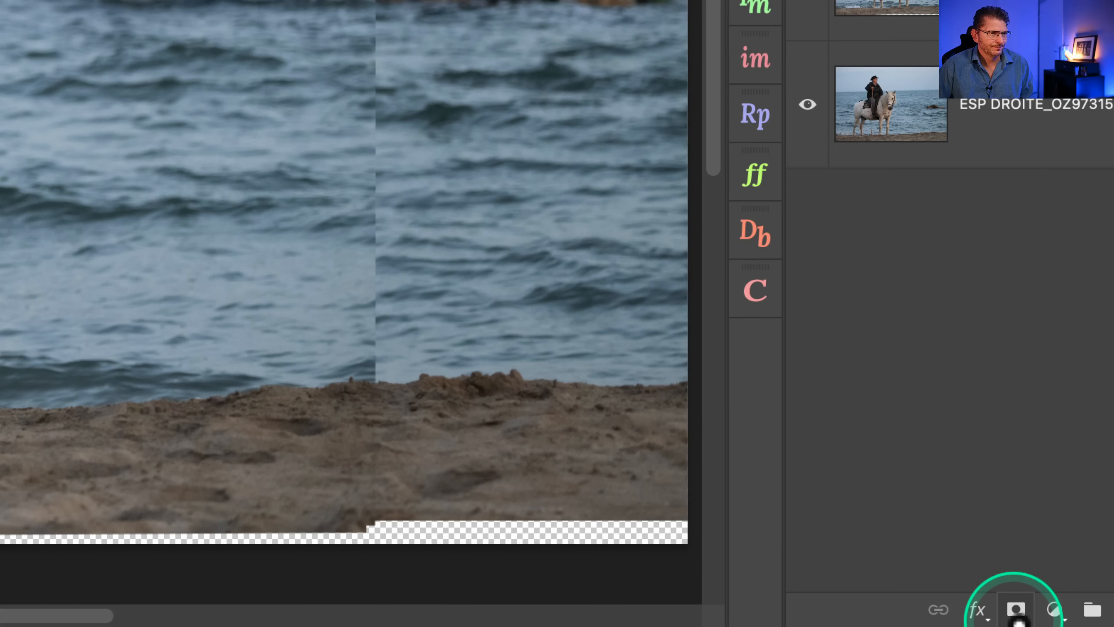
pyautogui.click(1015, 616)
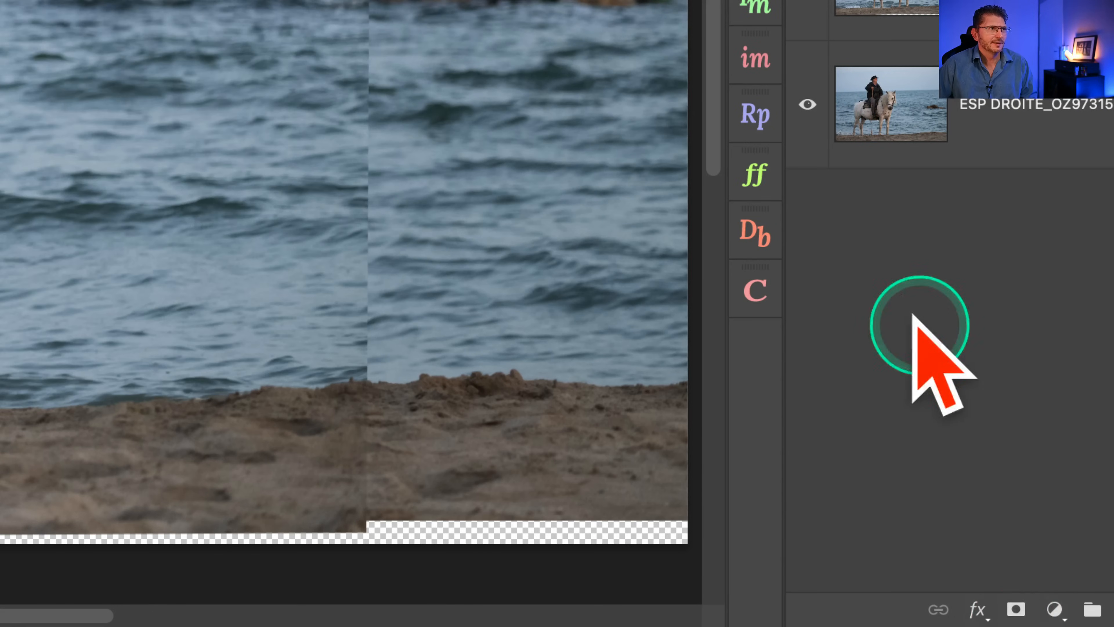
pyautogui.scroll(-3, 891, 268)
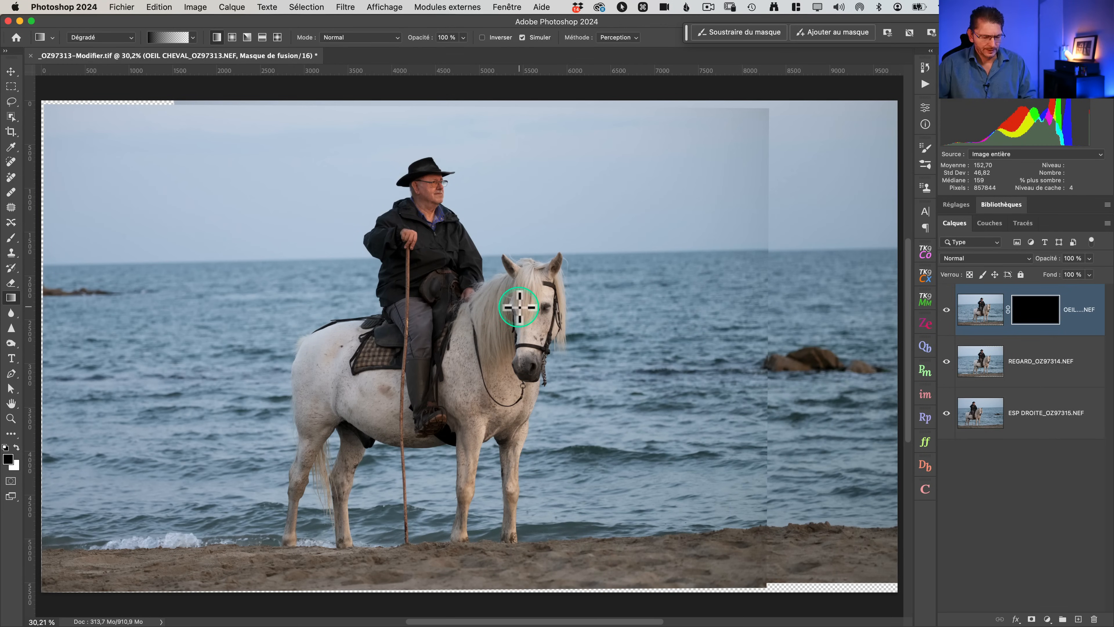
# Step: Paint with a white brush on the top layer's mask over the horse's eye and compare with the layer hidden
pyautogui.press('b')
pyautogui.moveTo(526, 302); pyautogui.dragTo(527, 304)
pyautogui.scroll(8, 544, 304)
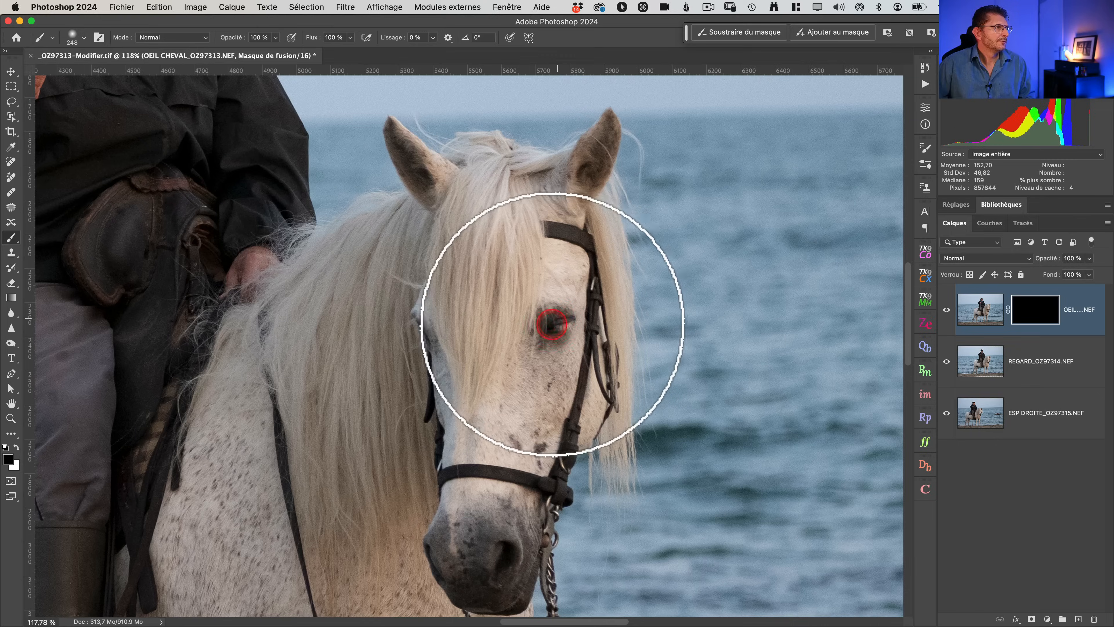
pyautogui.moveTo(552, 343); pyautogui.dragTo(556, 323)
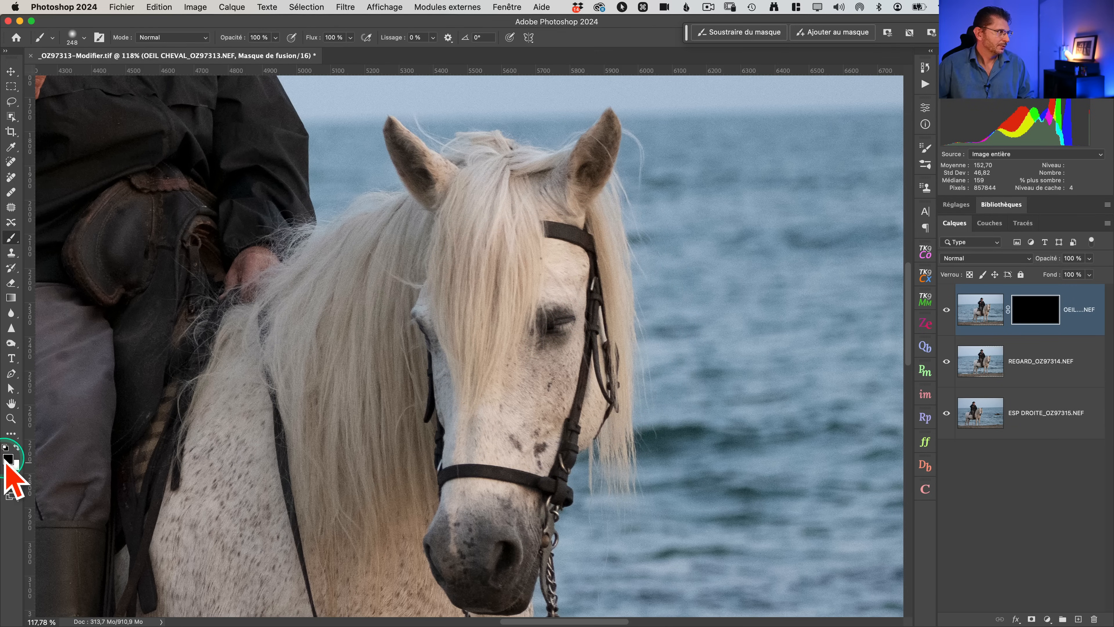
pyautogui.scroll(5, 12, 457)
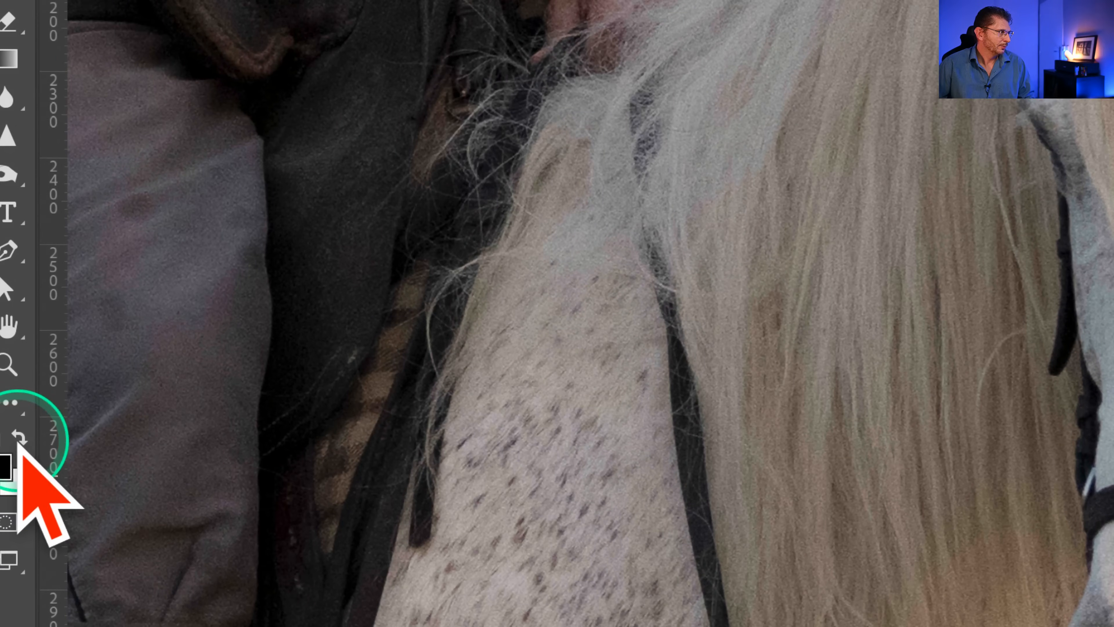
pyautogui.click(16, 447)
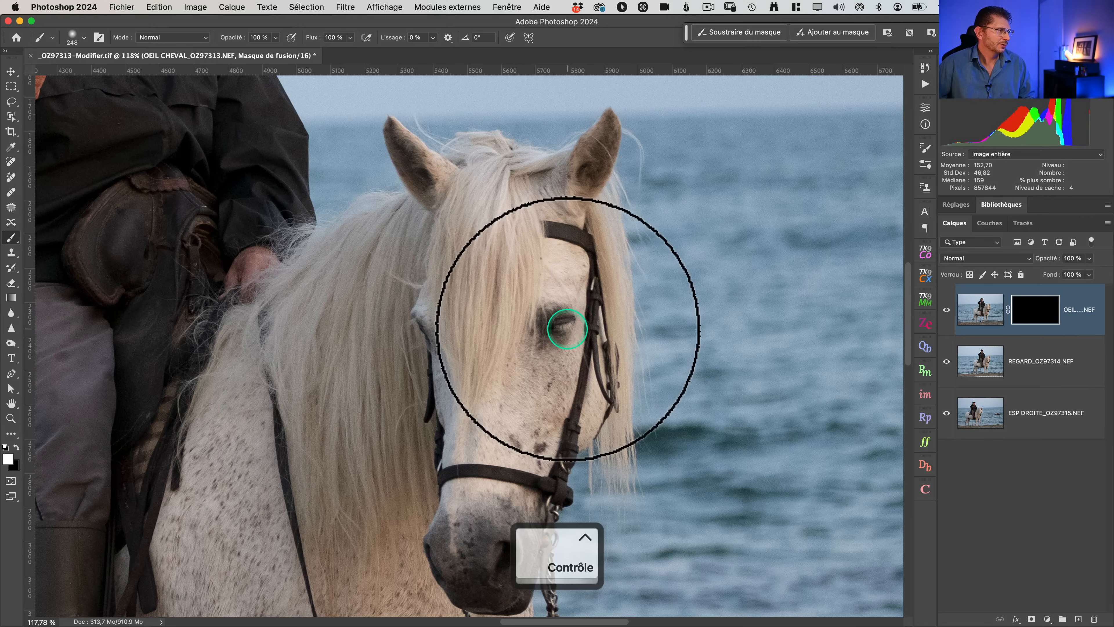
pyautogui.moveTo(559, 317)
pyautogui.mouseDown()
pyautogui.moveTo(539, 307)
pyautogui.moveTo(554, 339)
pyautogui.moveTo(560, 301)
pyautogui.mouseUp()
pyautogui.click(946, 309)
pyautogui.click(946, 309)
# Step: Reduce the brush to 151 and paint black on the mask along the bridle strap beside the eye, checking before and after
pyautogui.moveTo(588, 356); pyautogui.dragTo(563, 358)
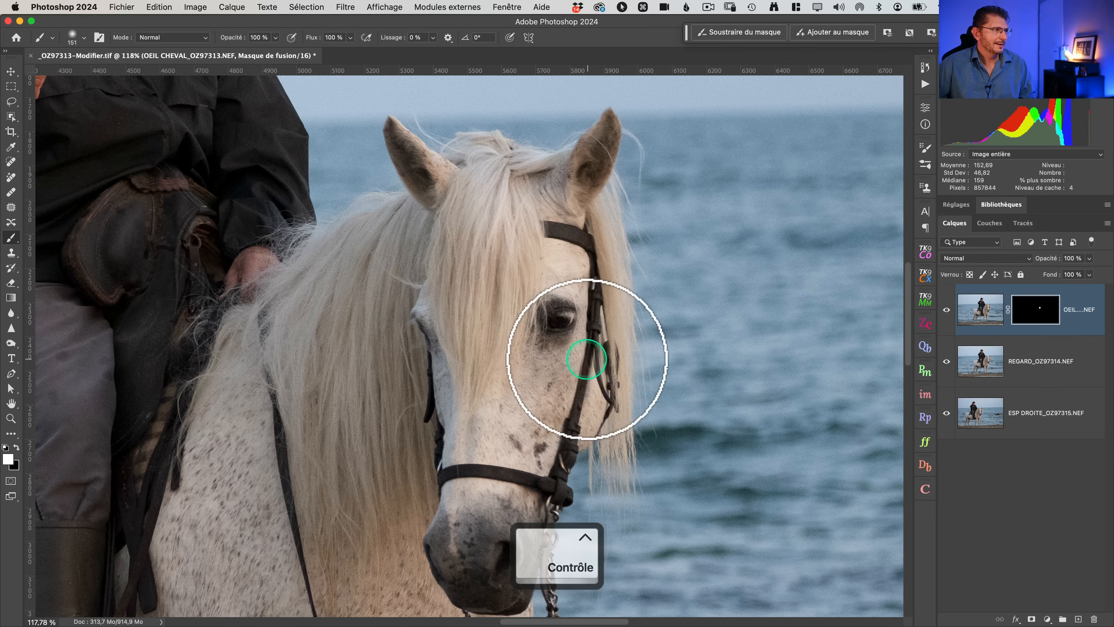
pyautogui.press('x')
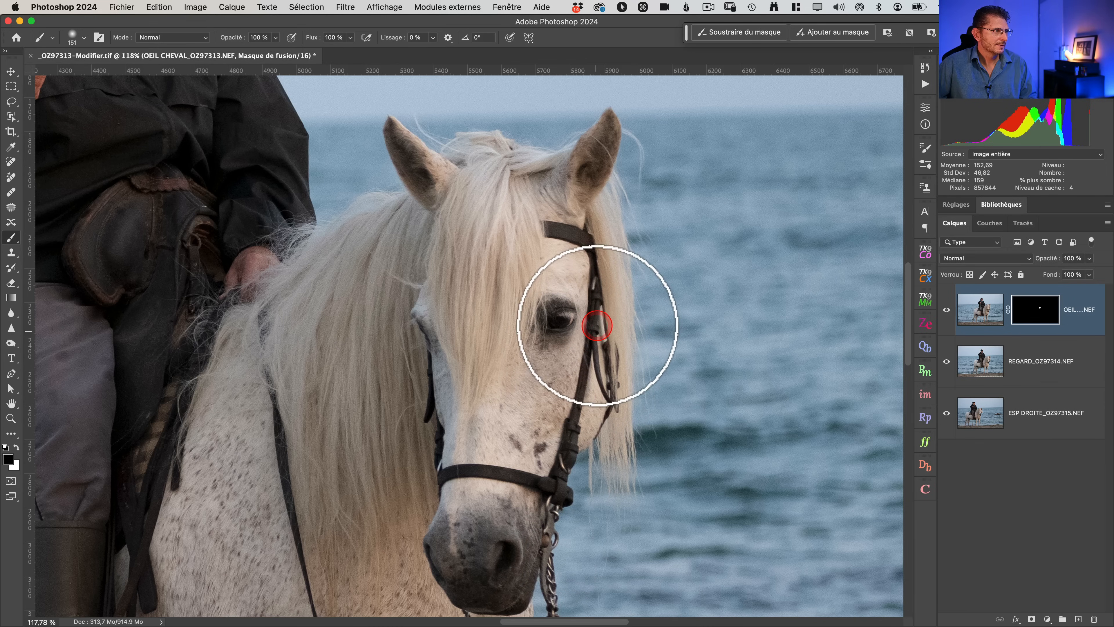
pyautogui.moveTo(607, 293)
pyautogui.mouseDown()
pyautogui.moveTo(595, 258)
pyautogui.moveTo(598, 353)
pyautogui.mouseUp()
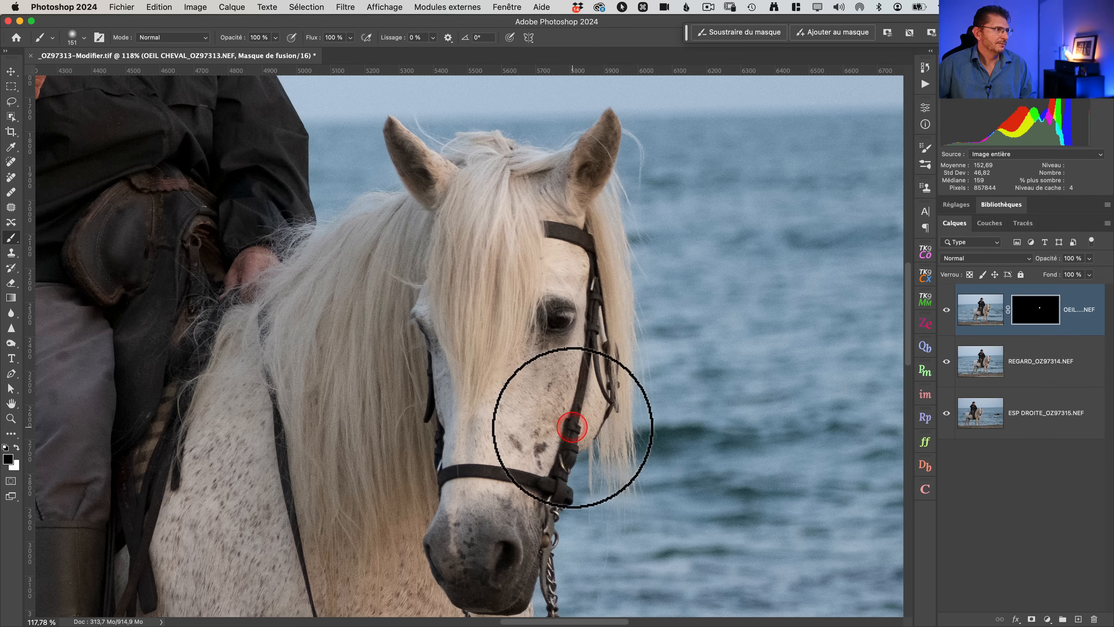
pyautogui.press('shift')
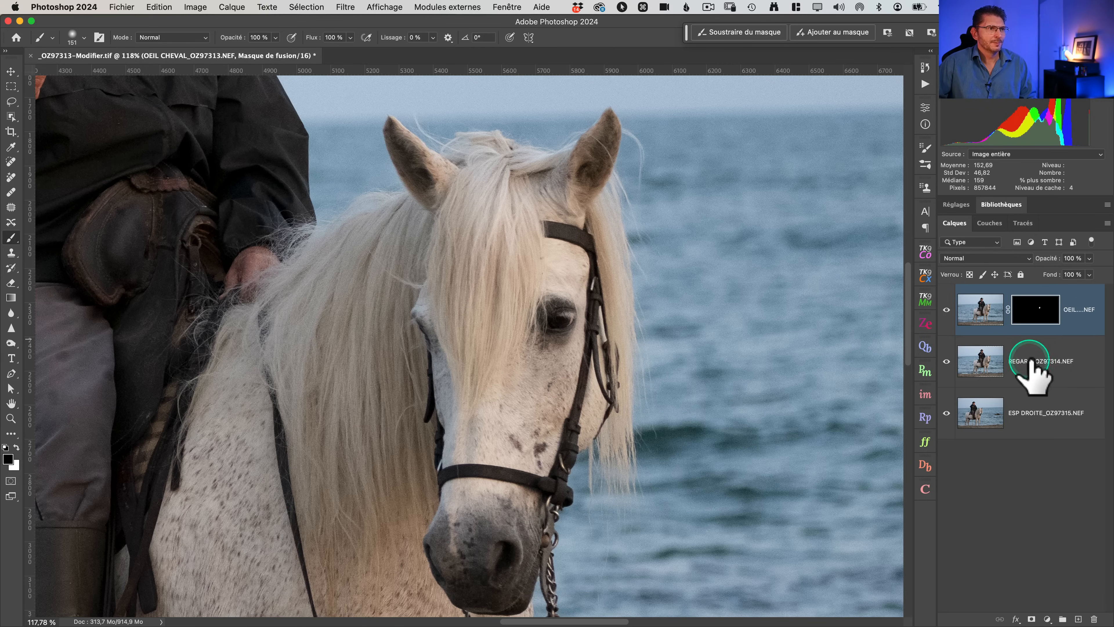
pyautogui.click(946, 309)
pyautogui.click(946, 309)
# Step: Select the OEIL CHEVAL and REGARD layers and merge them into one layer
pyautogui.click(1026, 316)
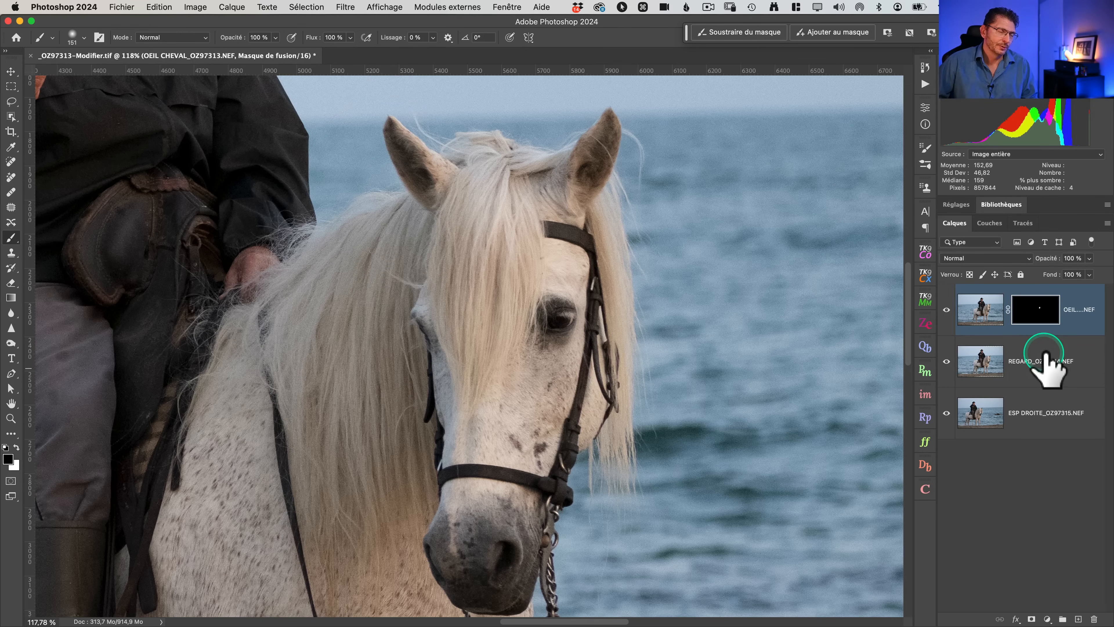
pyautogui.keyDown('shift'); pyautogui.click(1031, 358); pyautogui.keyUp('shift')
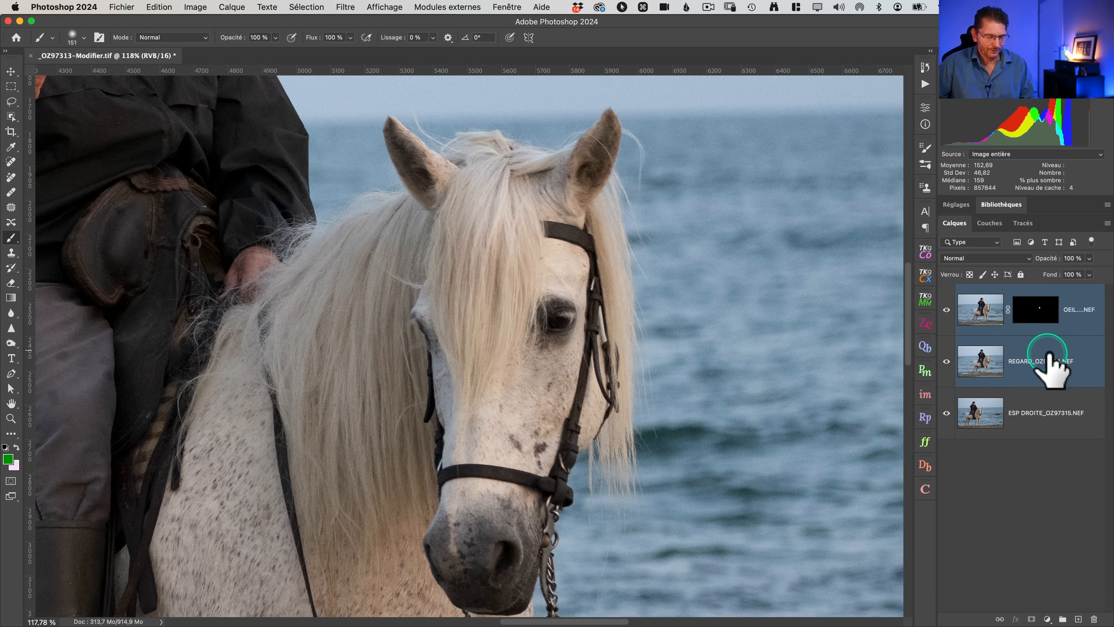
pyautogui.press('super')
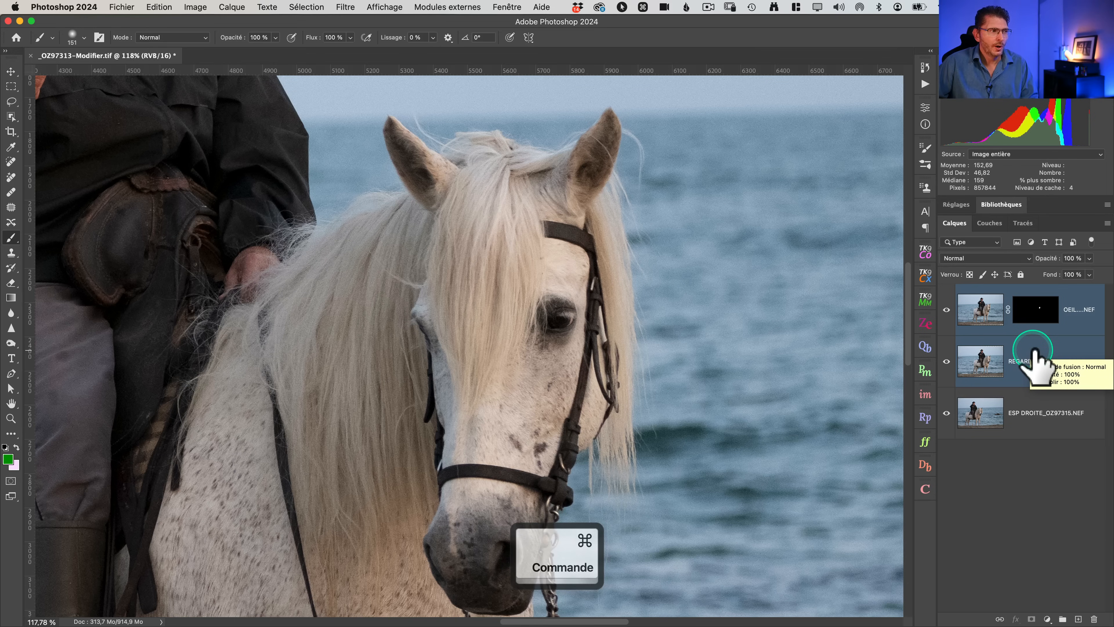
pyautogui.press('super+e')
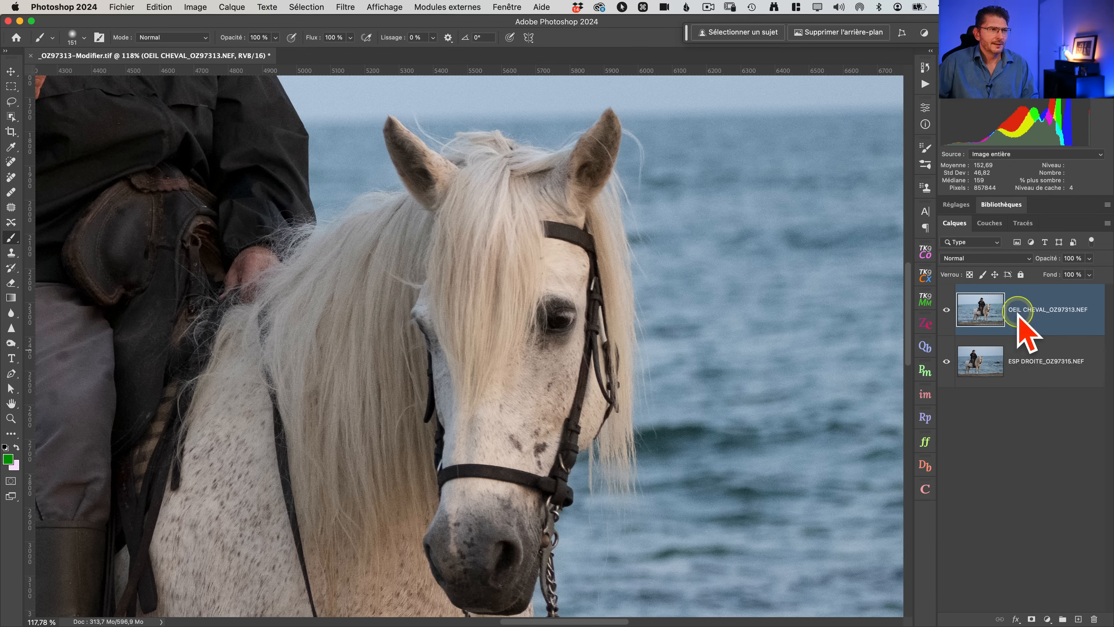
pyautogui.rightClick(1017, 313)
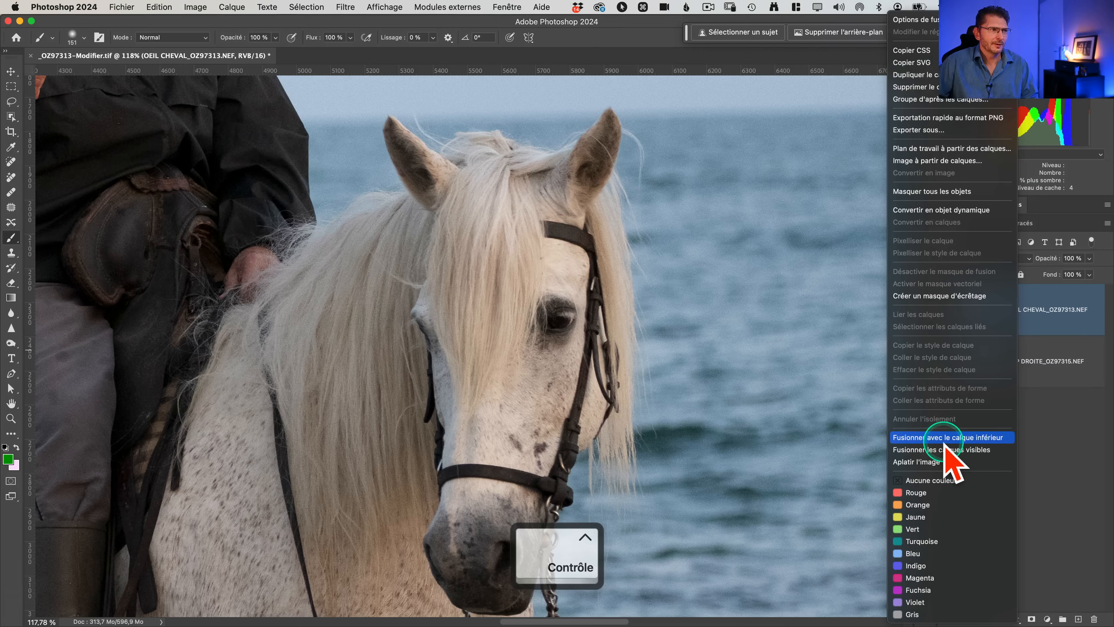
pyautogui.click(931, 417)
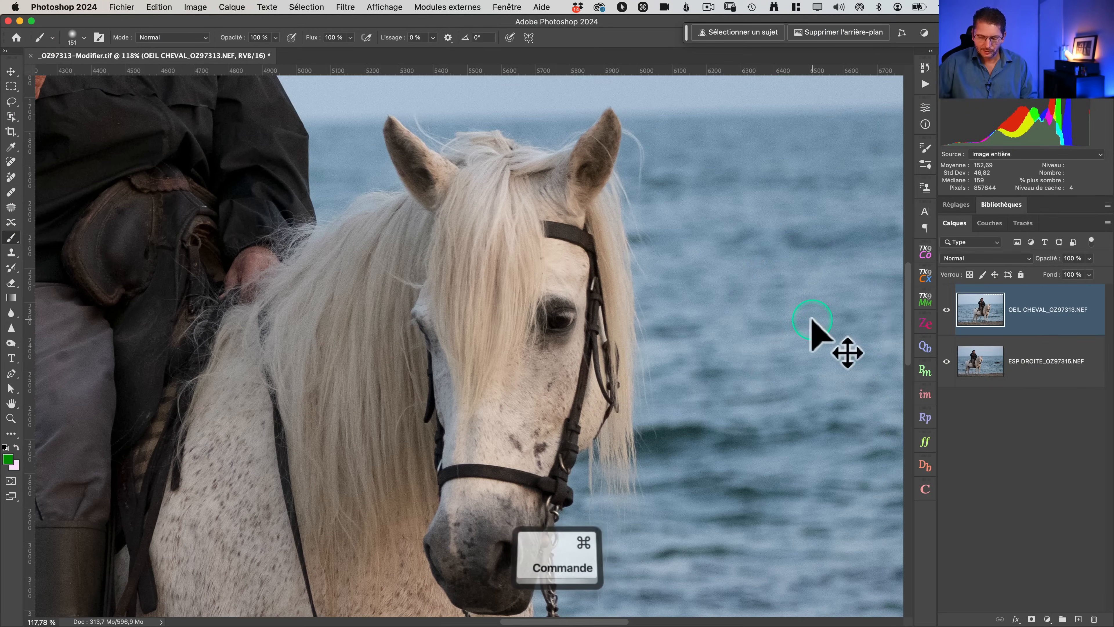
pyautogui.press('super+0')
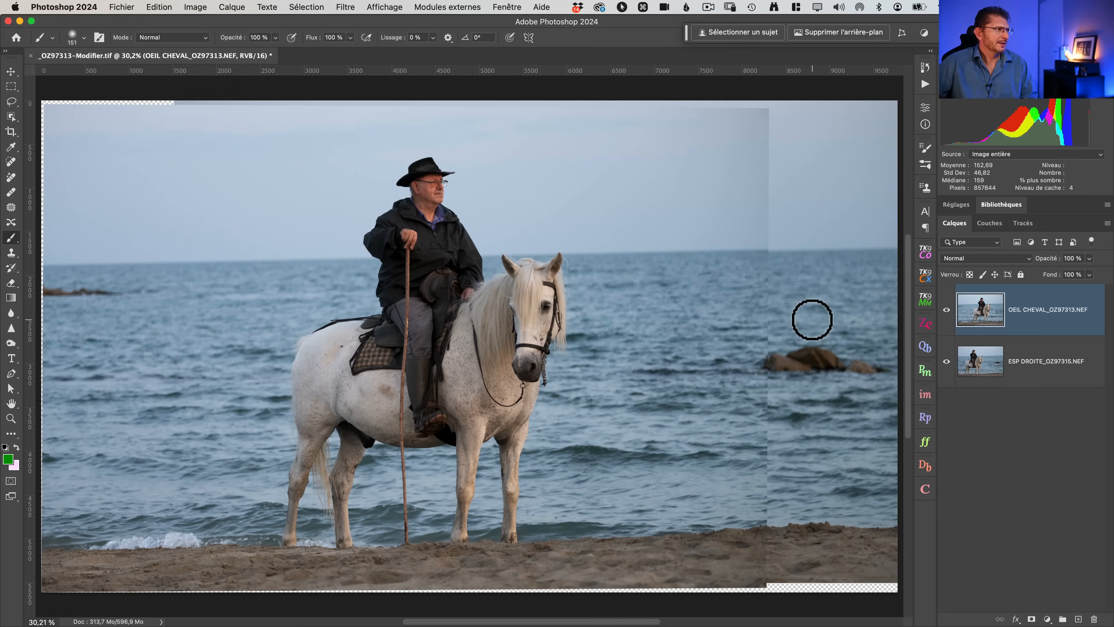
# Step: Compare the image with the OEIL CHEVAL layer hidden and shown to examine how the two layers overlap
pyautogui.click(947, 310)
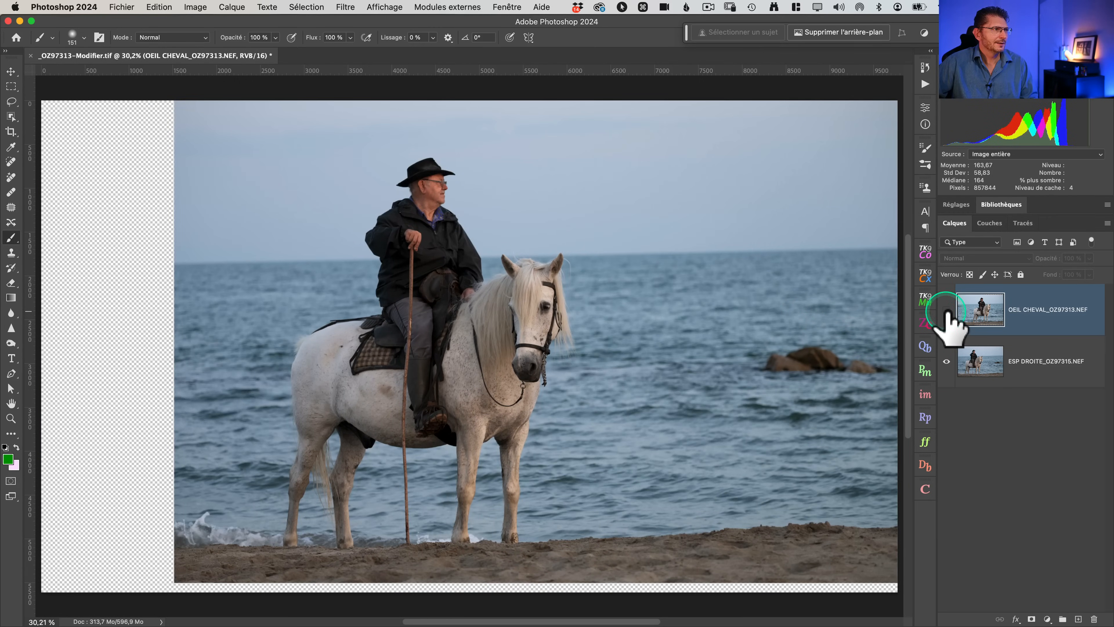
pyautogui.click(948, 310)
pyautogui.click(948, 309)
pyautogui.click(947, 311)
# Step: Start a crop with the 2 : 3 (4 : 6) ratio preset and swap it to landscape orientation
pyautogui.press('super+minus')
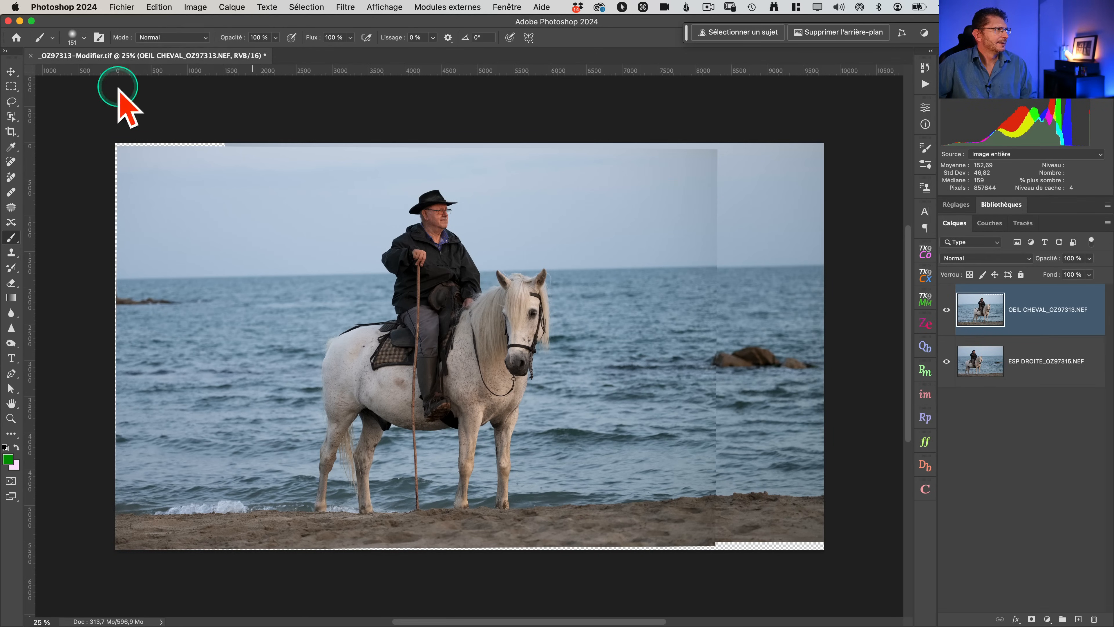
pyautogui.press('ctrl')
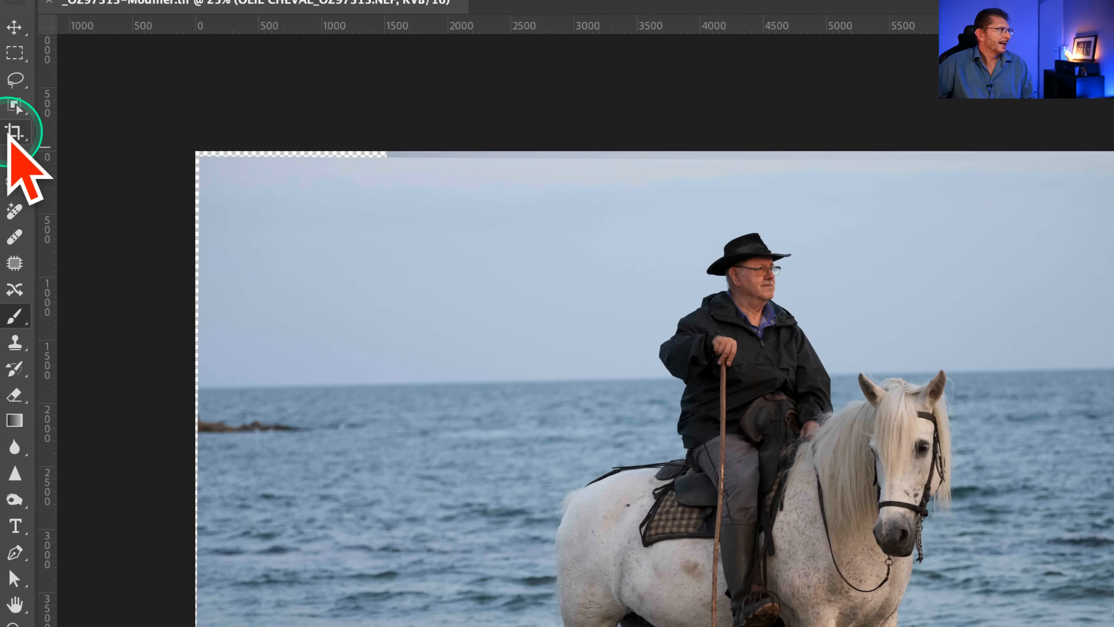
pyautogui.click(10, 131)
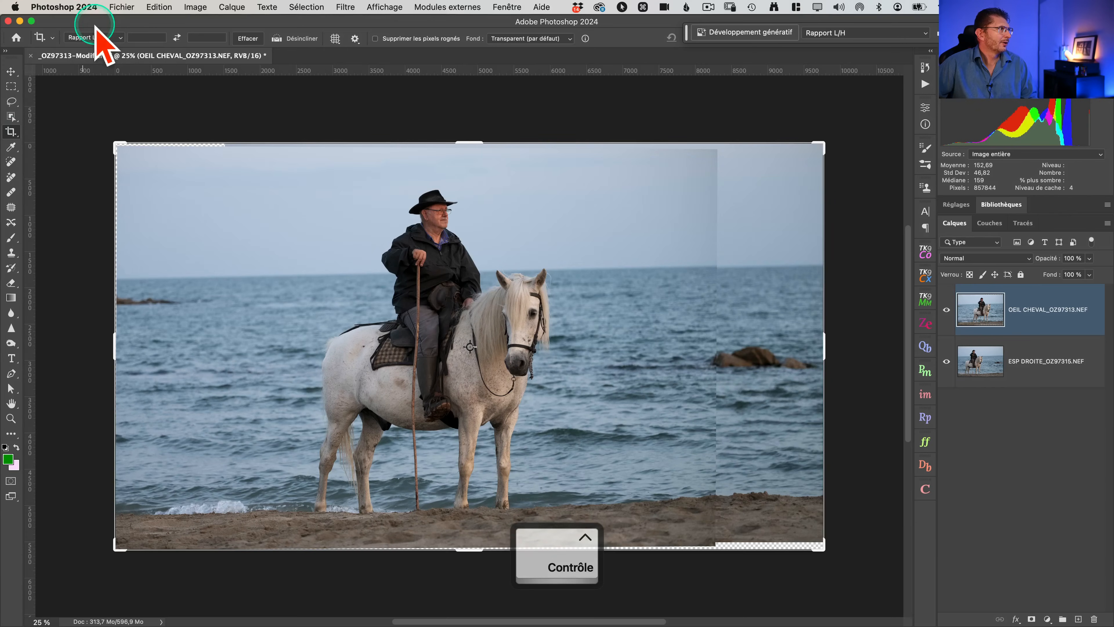
pyautogui.click(94, 38)
pyautogui.press('ctrl')
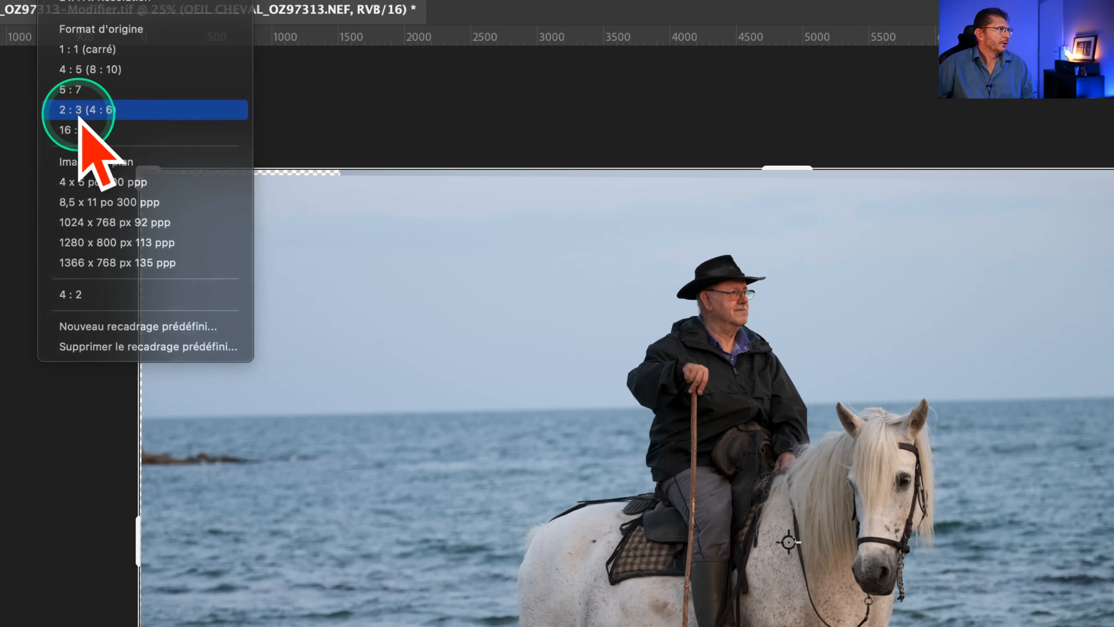
pyautogui.click(78, 113)
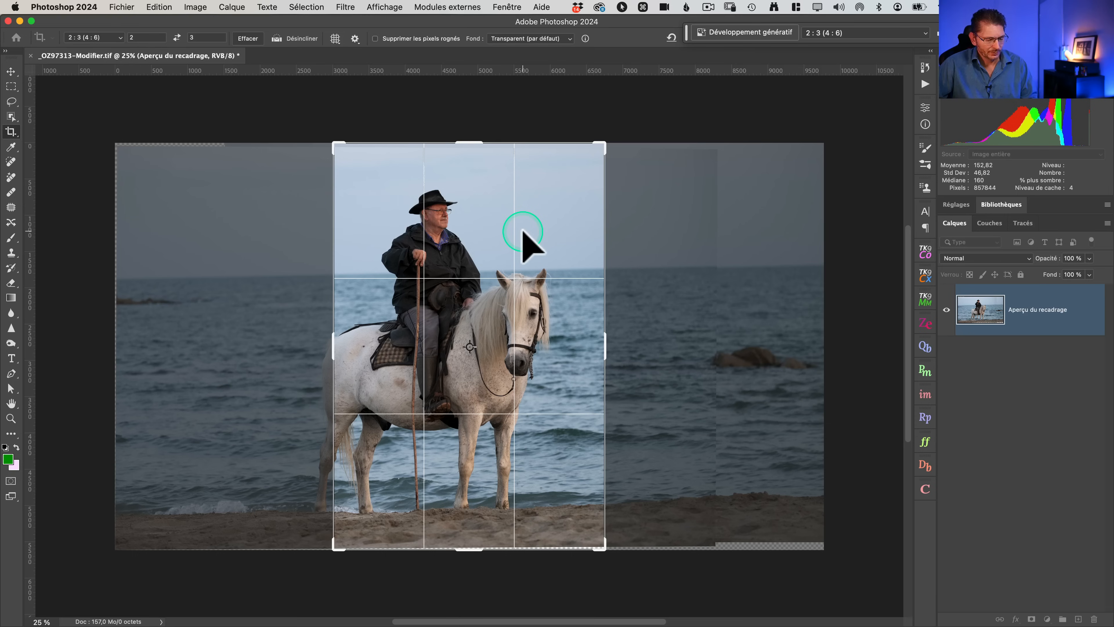
pyautogui.press('x')
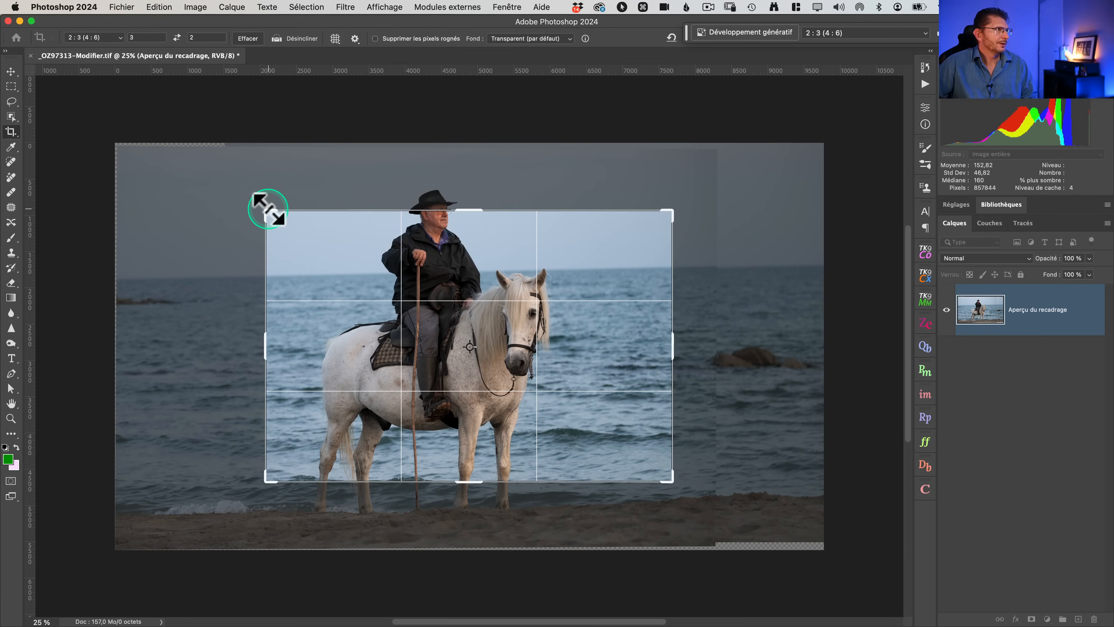
# Step: Enlarge the crop frame and reposition it to take in the rider, the sand and the rocks while excluding the far-left area
pyautogui.moveTo(267, 208); pyautogui.dragTo(218, 172)
pyautogui.moveTo(695, 452); pyautogui.dragTo(597, 391)
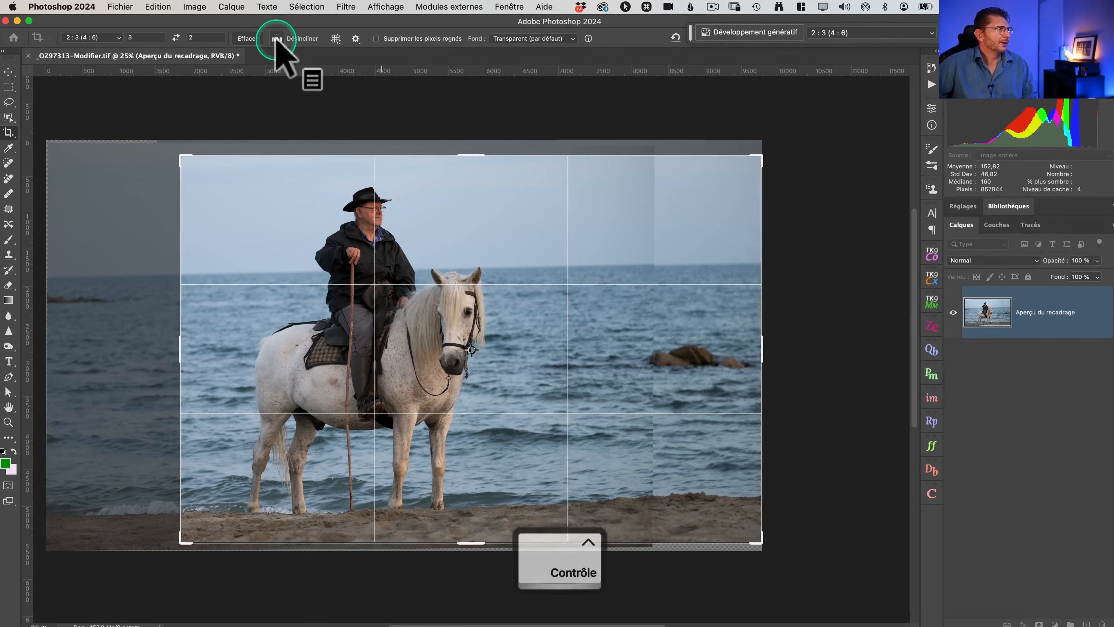
pyautogui.scroll(5, 277, 39)
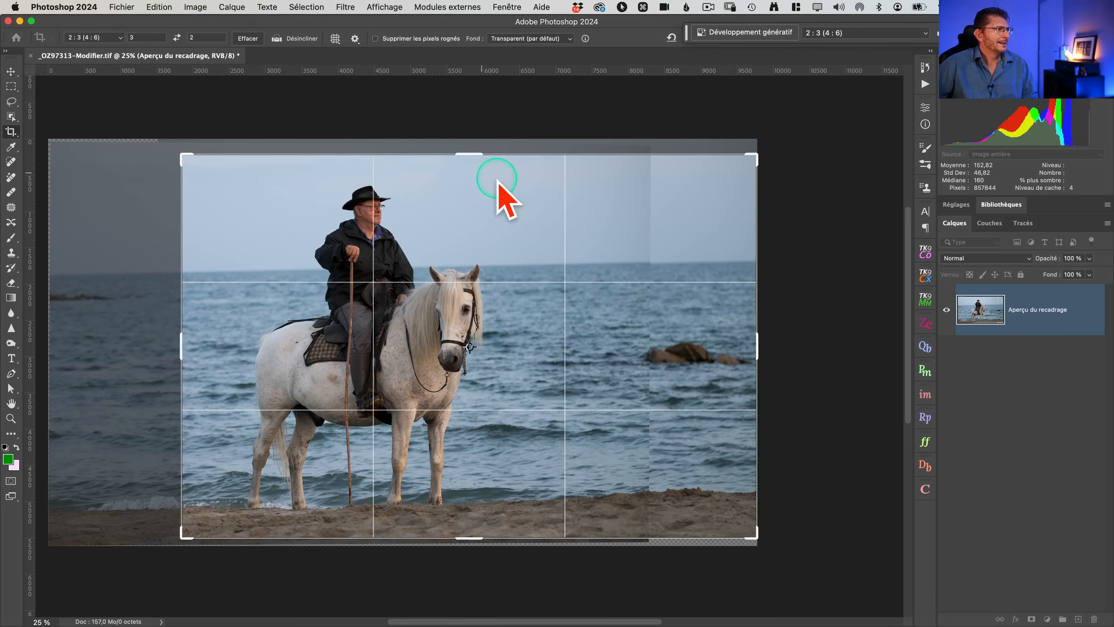
# Step: Straighten the image along the sea horizon between the horse's head and the rocks, and apply the crop
pyautogui.press('super')
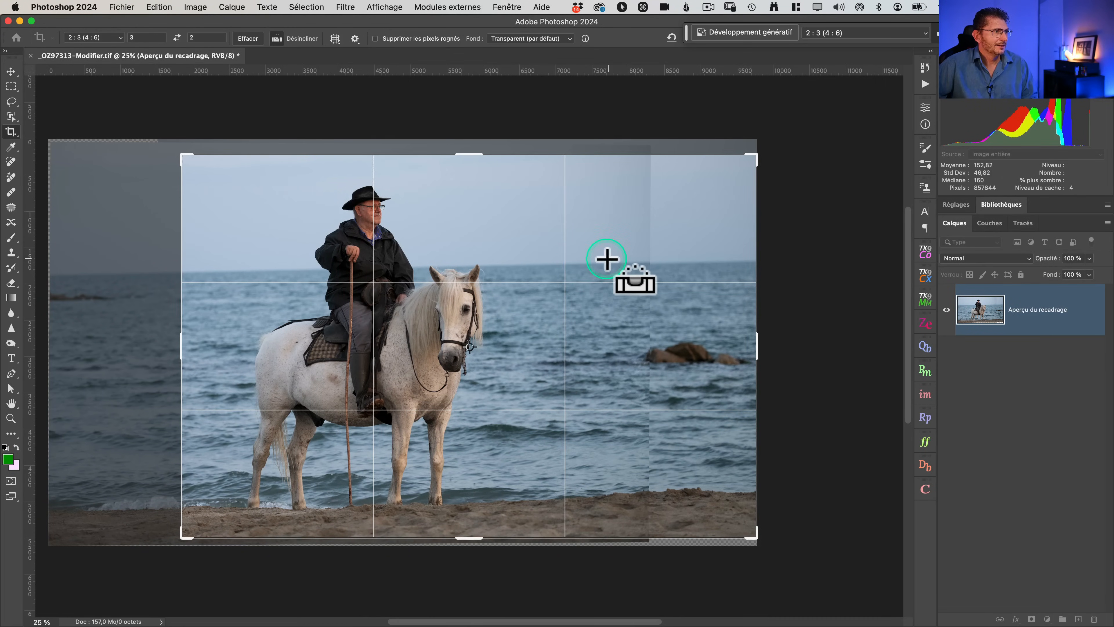
pyautogui.moveTo(494, 264); pyautogui.dragTo(622, 259)
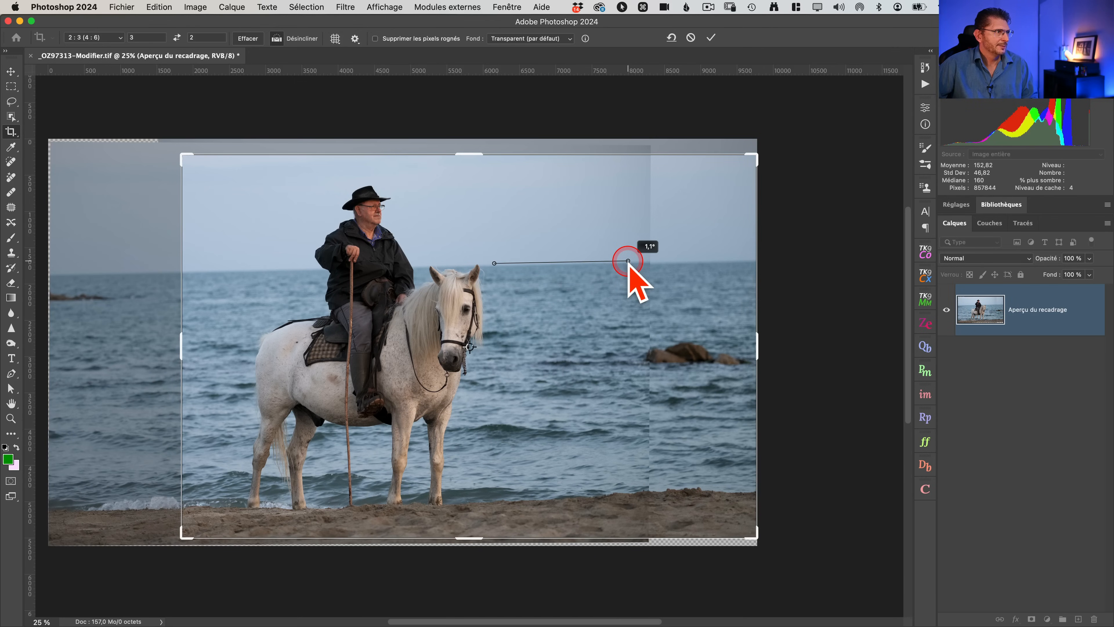
pyautogui.moveTo(628, 261); pyautogui.dragTo(627, 261)
pyautogui.moveTo(782, 142); pyautogui.dragTo(782, 142)
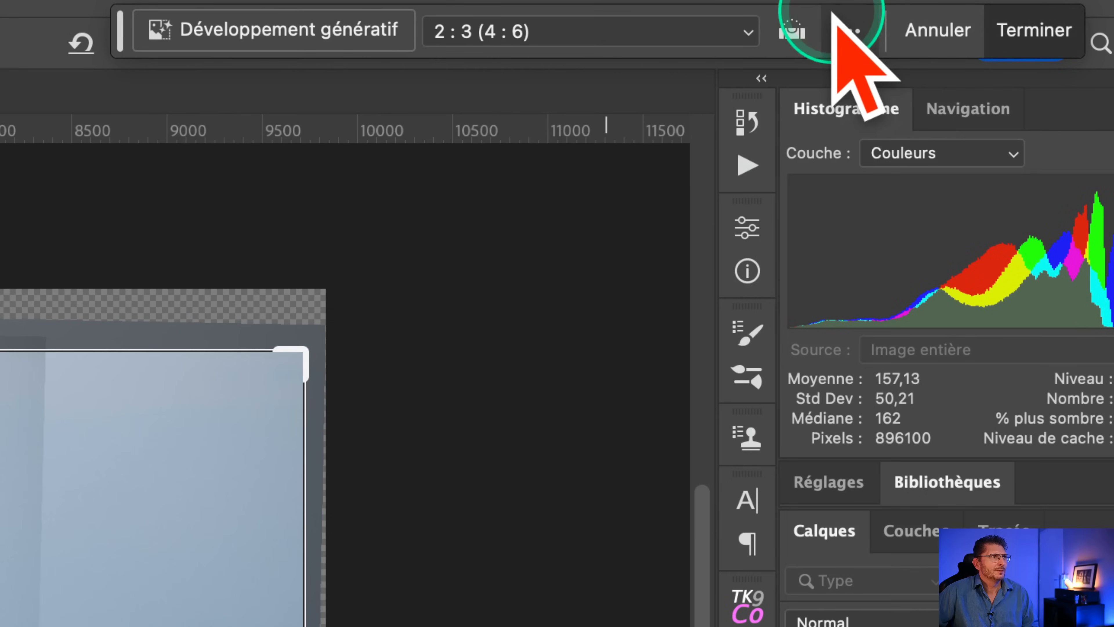
pyautogui.click(1035, 31)
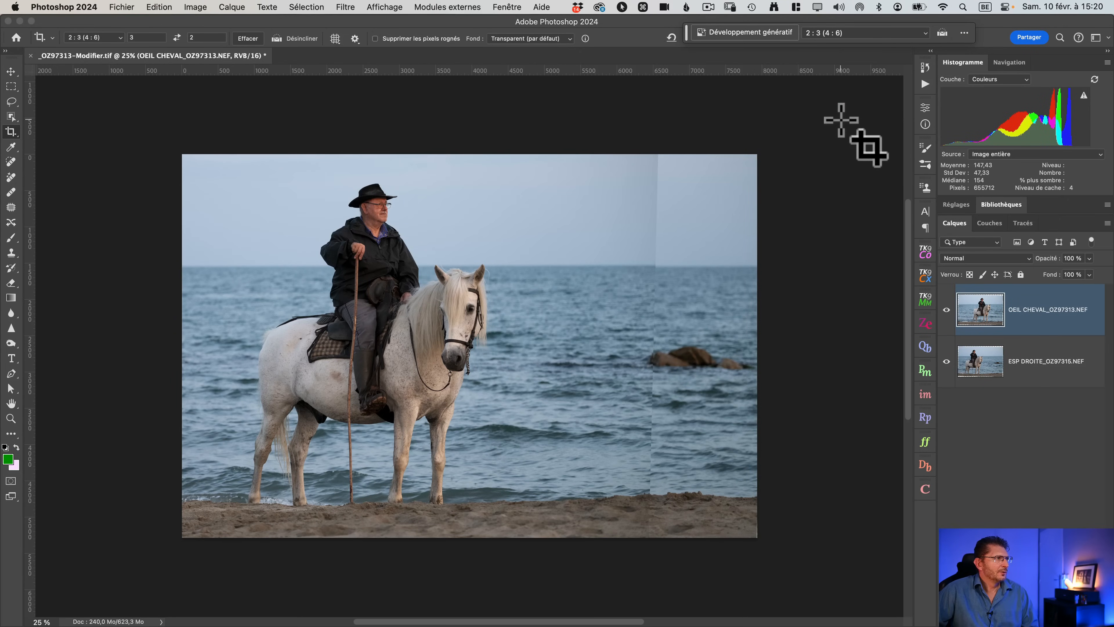
# Step: Compare the cropped image with the OEIL CHEVAL layer shown and hidden, examining the vertical seam near the rocks
pyautogui.click(947, 309)
pyautogui.click(947, 309)
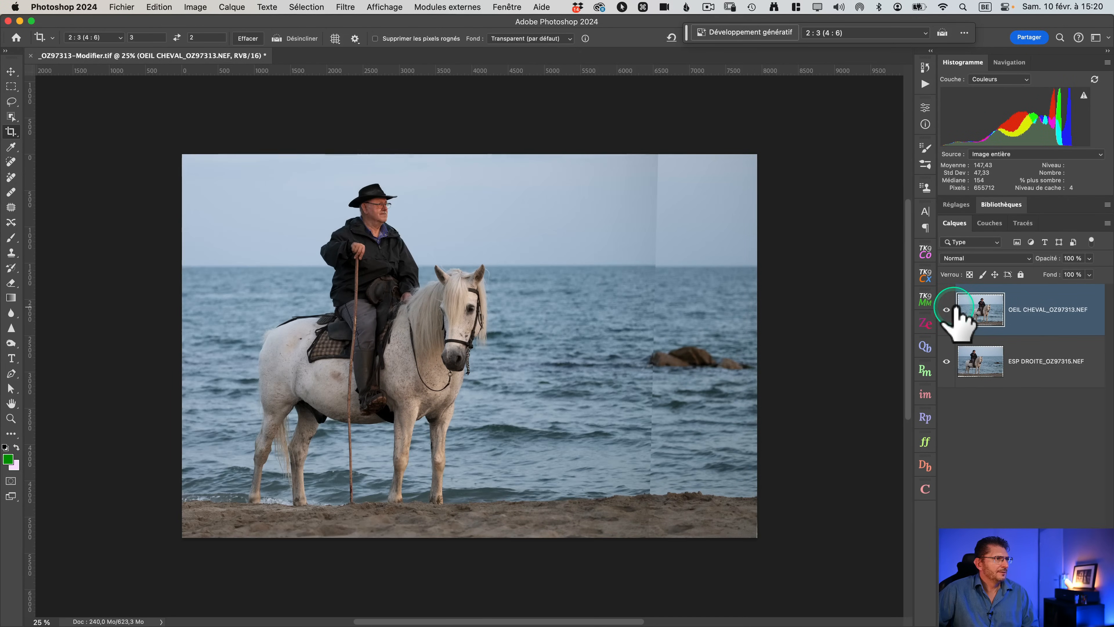
pyautogui.click(949, 310)
pyautogui.click(950, 309)
pyautogui.click(949, 310)
pyautogui.click(948, 310)
pyautogui.click(948, 310)
pyautogui.click(948, 309)
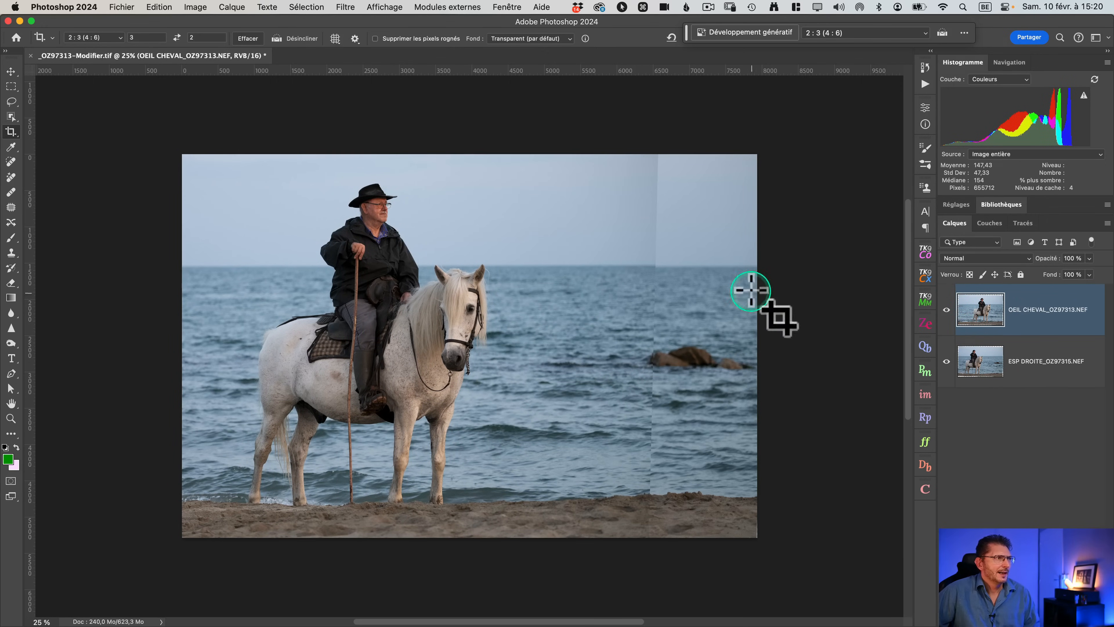
pyautogui.press('z')
pyautogui.moveTo(655, 253); pyautogui.dragTo(737, 265)
pyautogui.moveTo(737, 265); pyautogui.dragTo(657, 264)
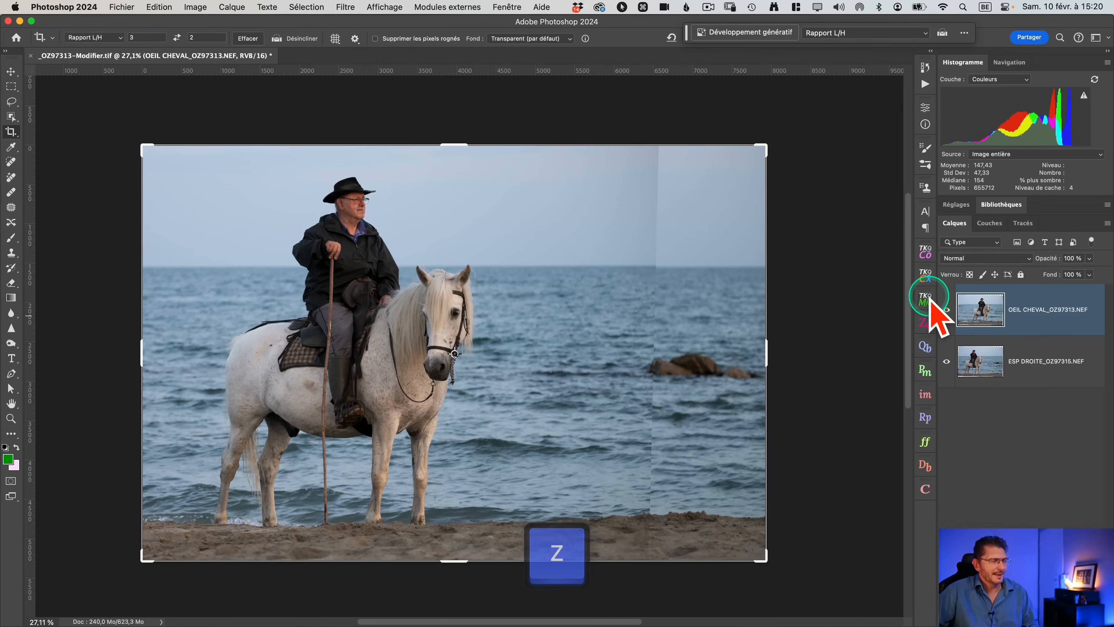
pyautogui.press('v')
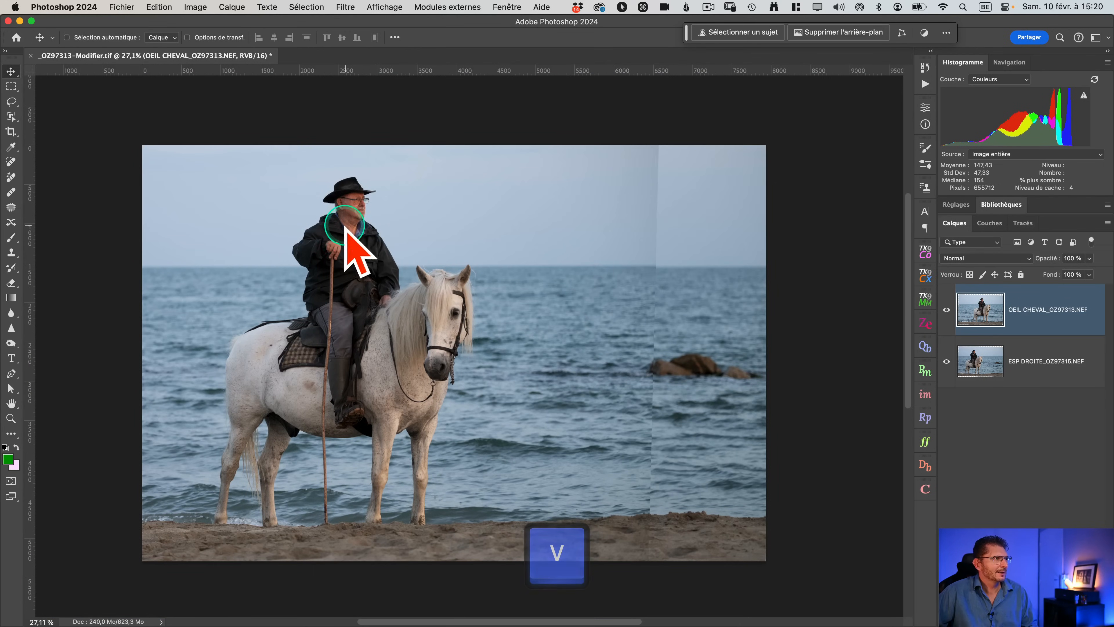
pyautogui.click(947, 310)
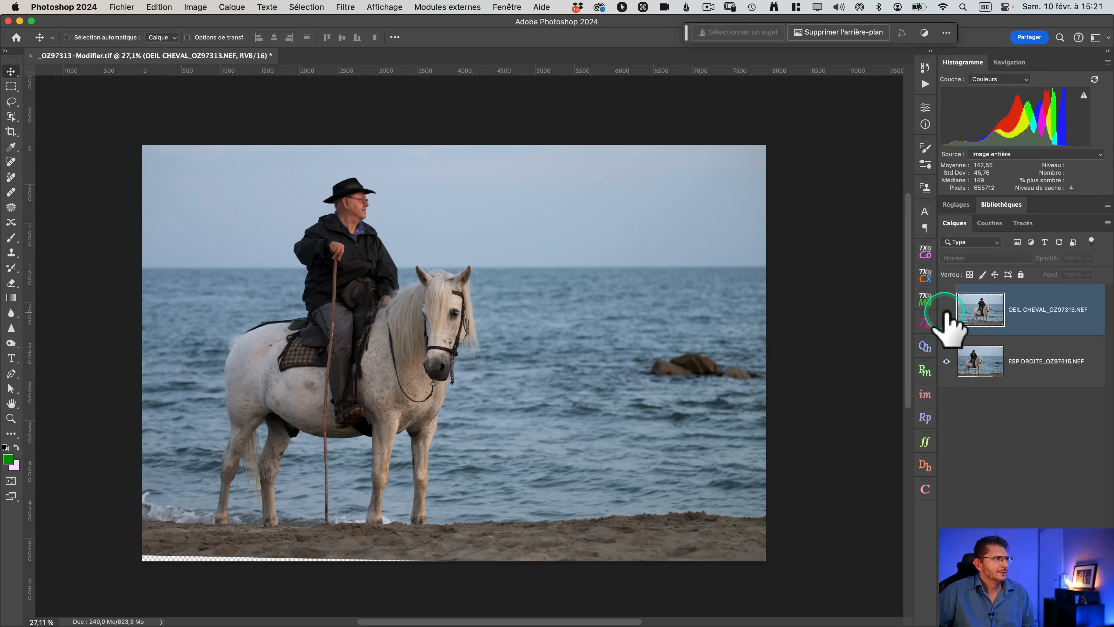
pyautogui.click(947, 309)
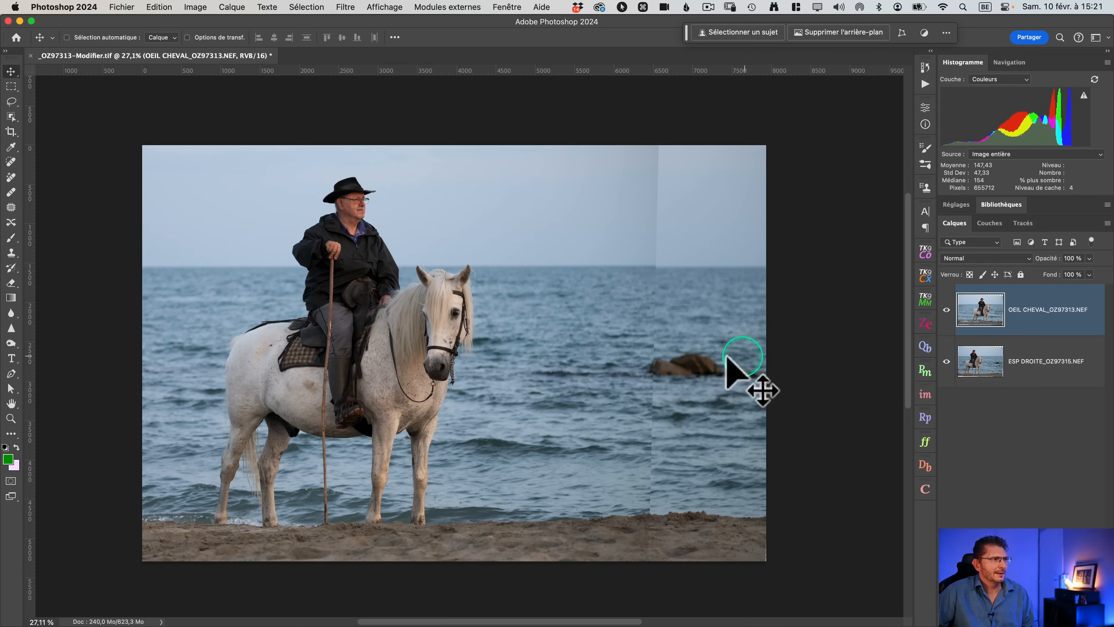
pyautogui.click(947, 309)
pyautogui.click(946, 309)
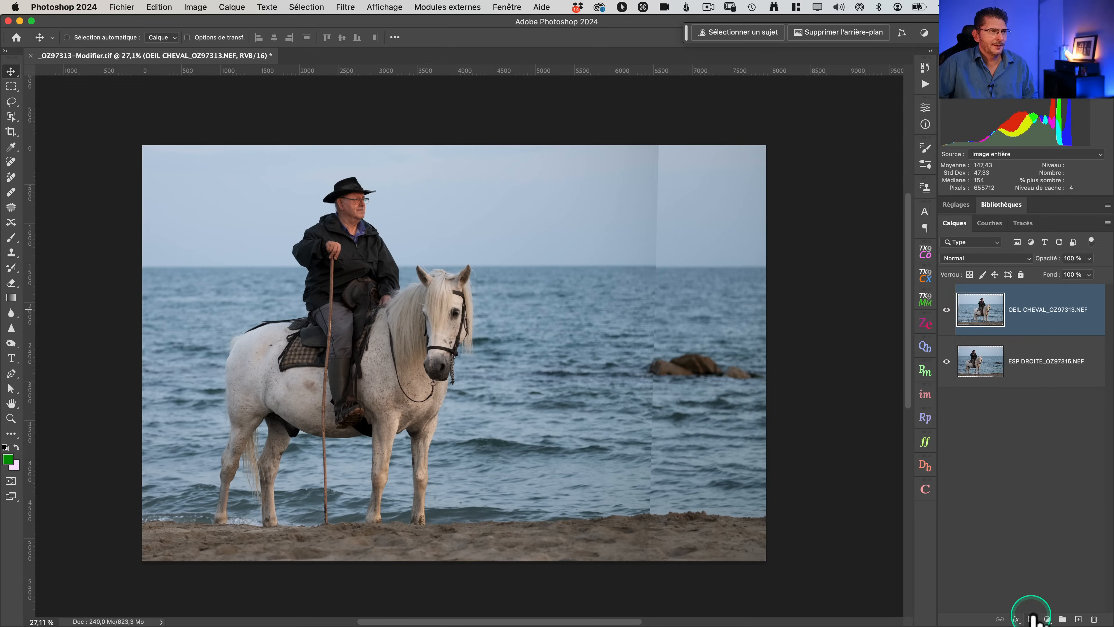
# Step: Add a white mask to the OEIL CHEVAL layer and draw a black foreground-to-transparent linear gradient from the seam towards the horse
pyautogui.click(1031, 618)
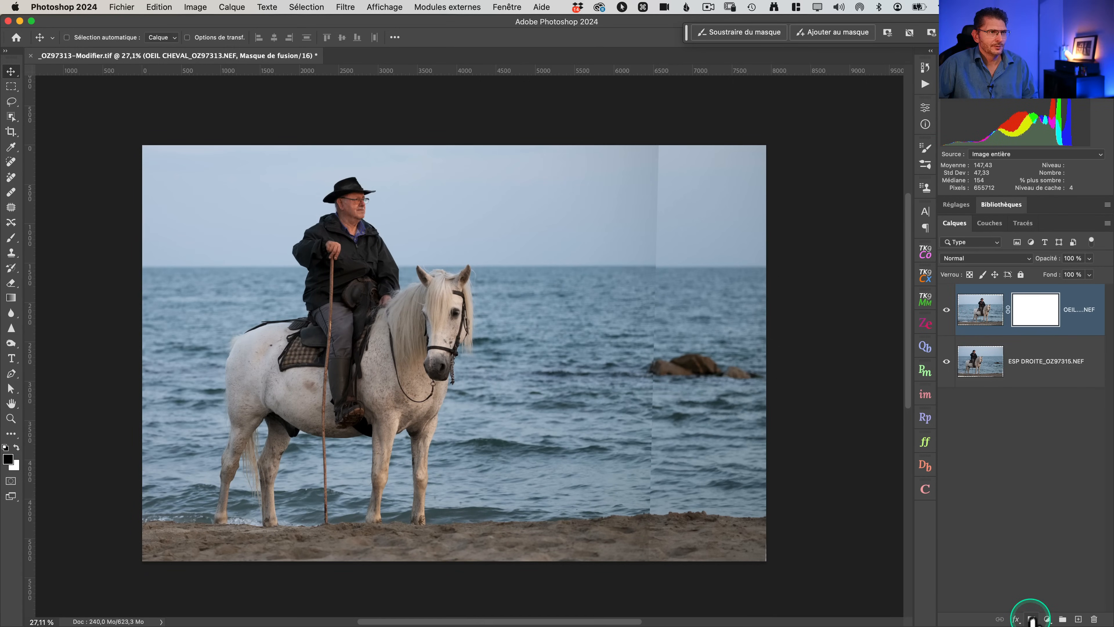
pyautogui.click(11, 299)
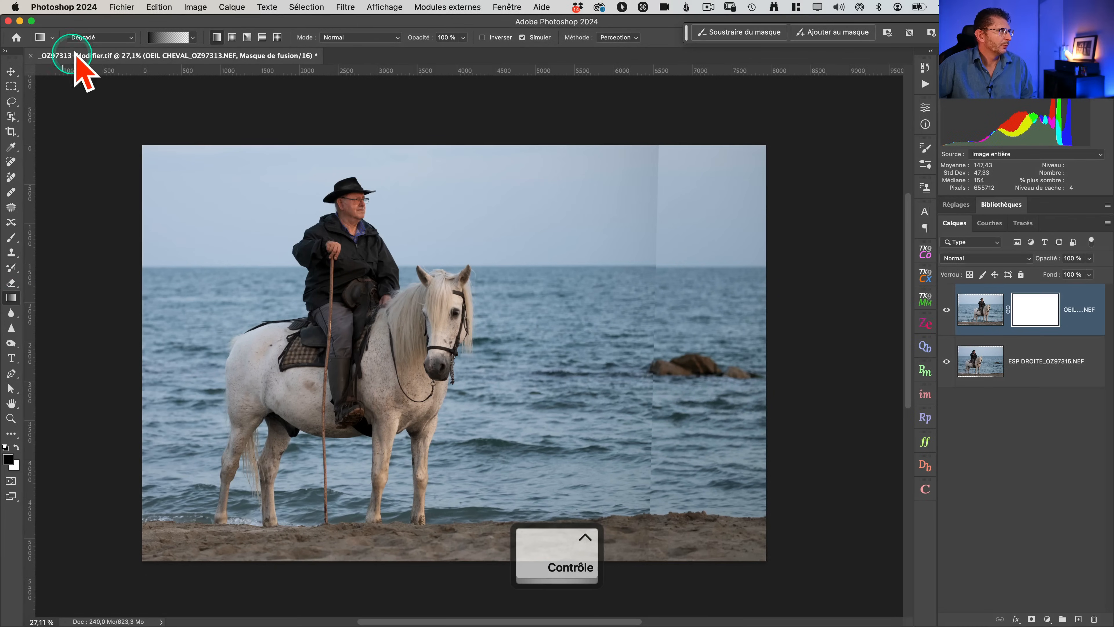
pyautogui.click(161, 38)
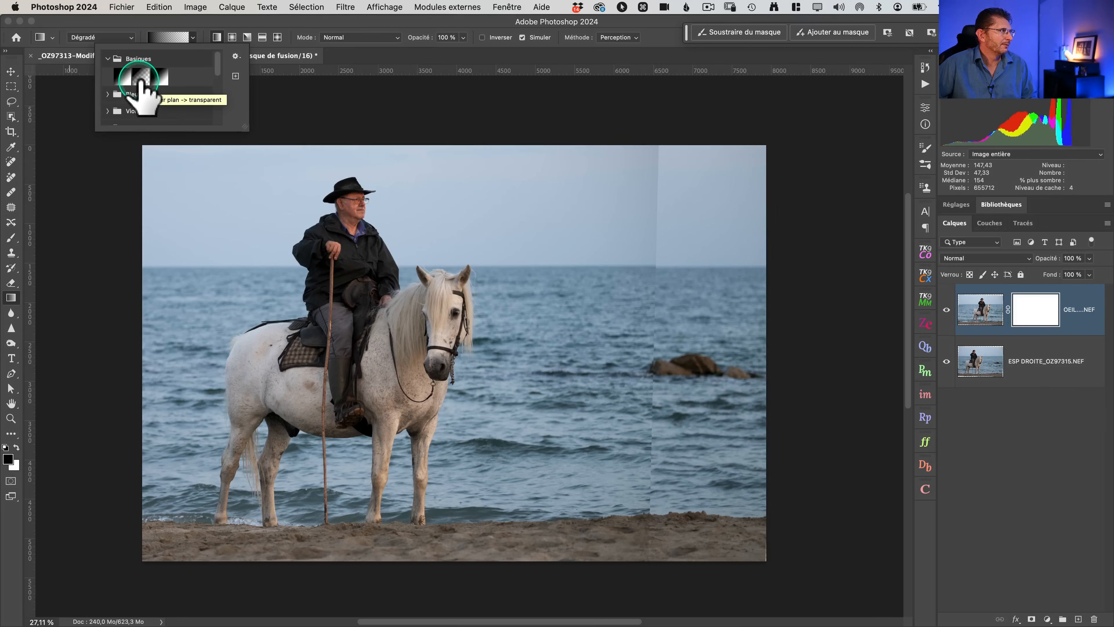
pyautogui.click(140, 79)
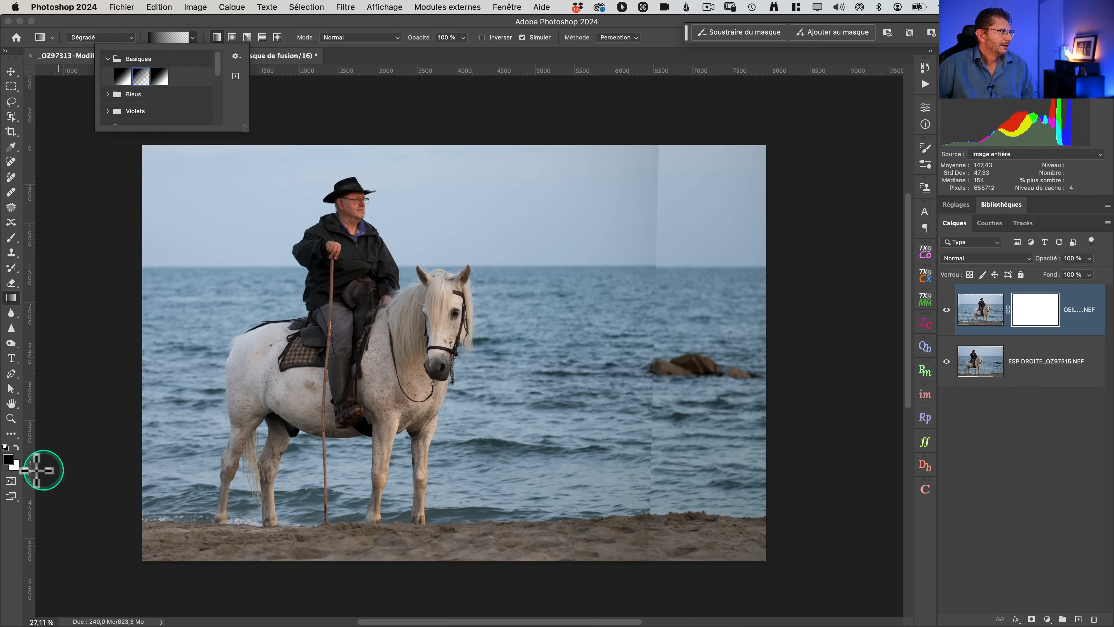
pyautogui.click(391, 22)
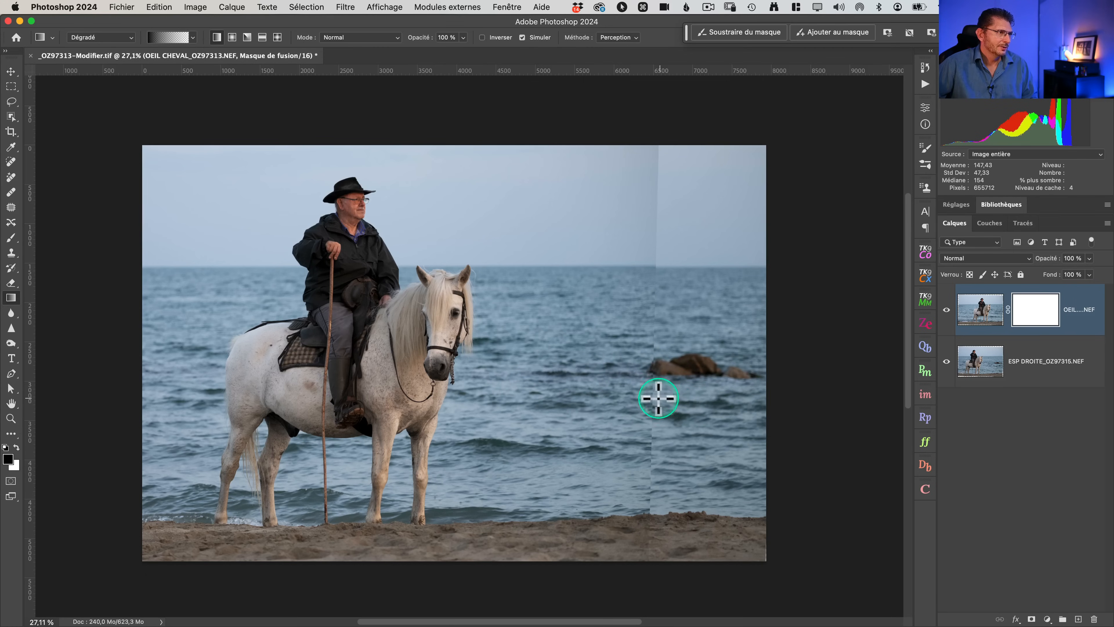
pyautogui.moveTo(653, 397); pyautogui.dragTo(498, 397)
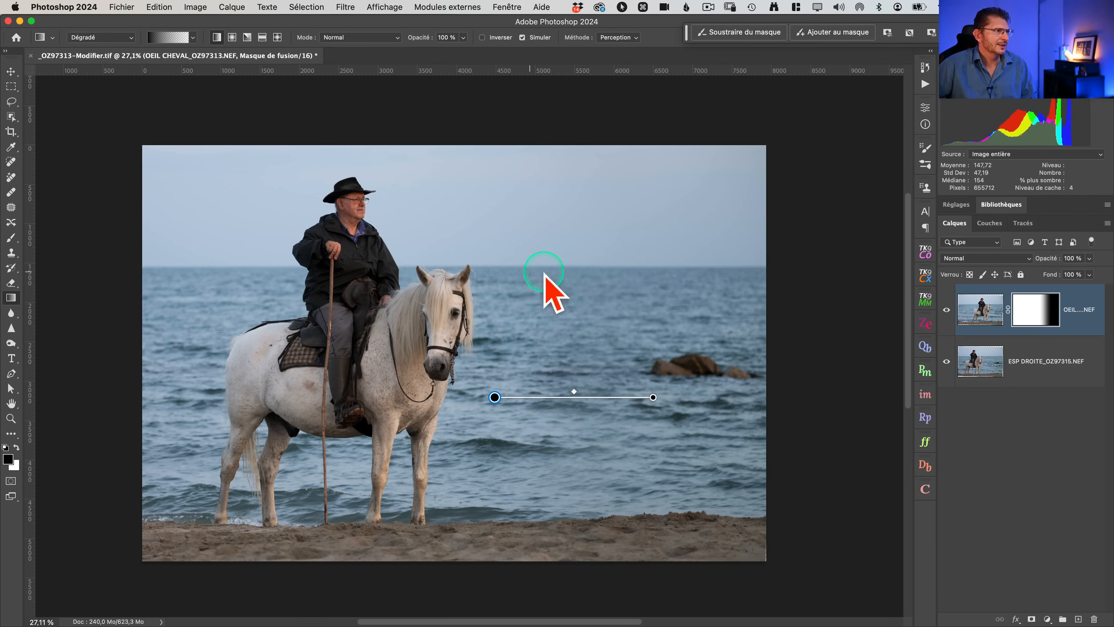
# Step: Check the gradient blend by comparing the image with the masked OEIL CHEVAL layer hidden and shown
pyautogui.click(945, 309)
pyautogui.click(946, 310)
pyautogui.click(946, 310)
pyautogui.click(945, 310)
pyautogui.click(946, 310)
pyautogui.click(946, 310)
pyautogui.click(946, 310)
pyautogui.click(945, 310)
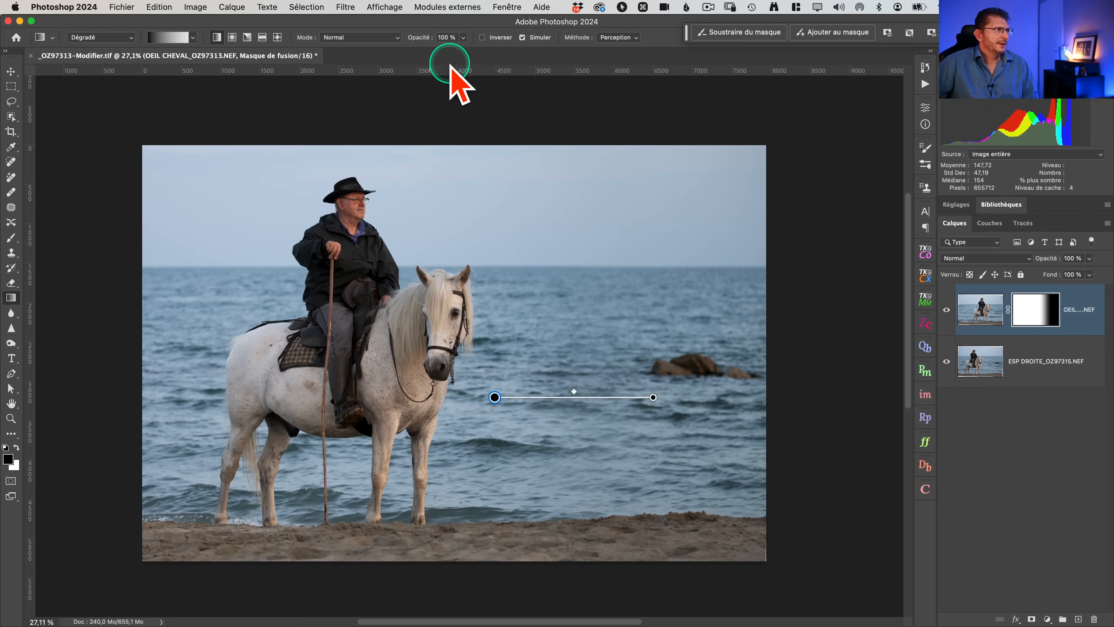
pyautogui.moveTo(450, 69)
pyautogui.mouseDown()
pyautogui.moveTo(470, 268)
pyautogui.moveTo(461, 70)
pyautogui.mouseUp()
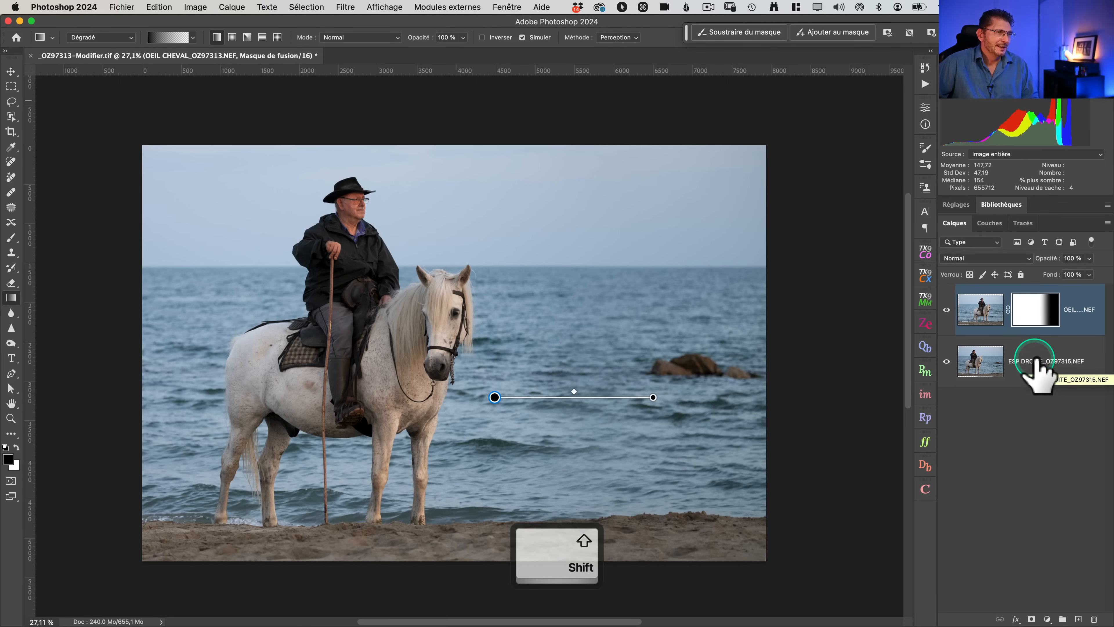
# Step: Select both the OEIL CHEVAL and ESP DROITE layers and group them, keeping the default group name and options
pyautogui.keyDown('shift'); pyautogui.click(1039, 362); pyautogui.keyUp('shift')
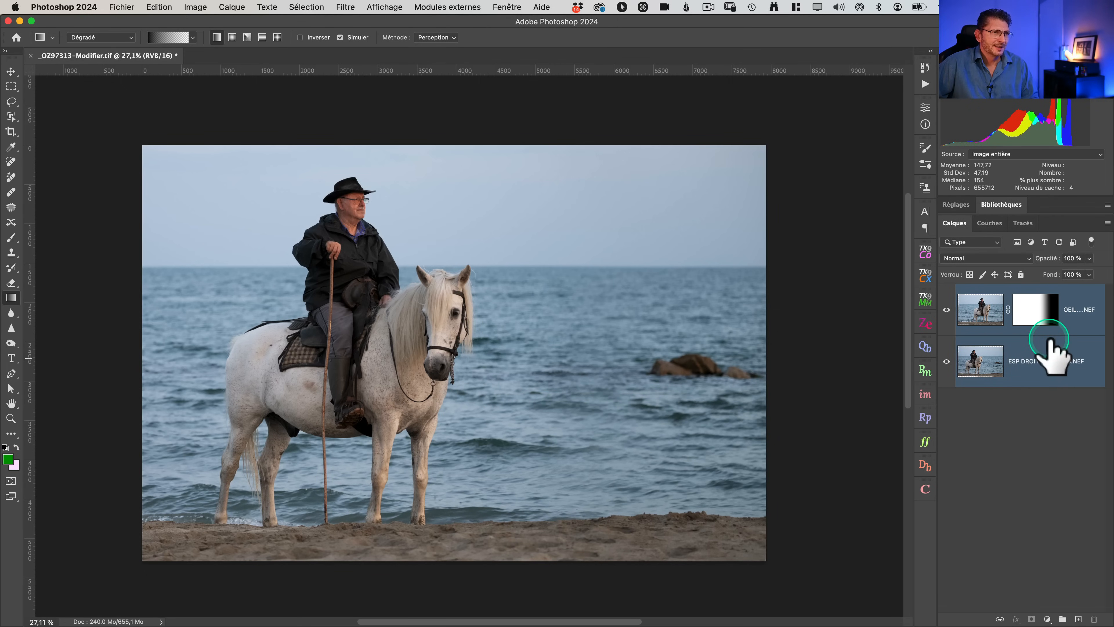
pyautogui.rightClick(1051, 344)
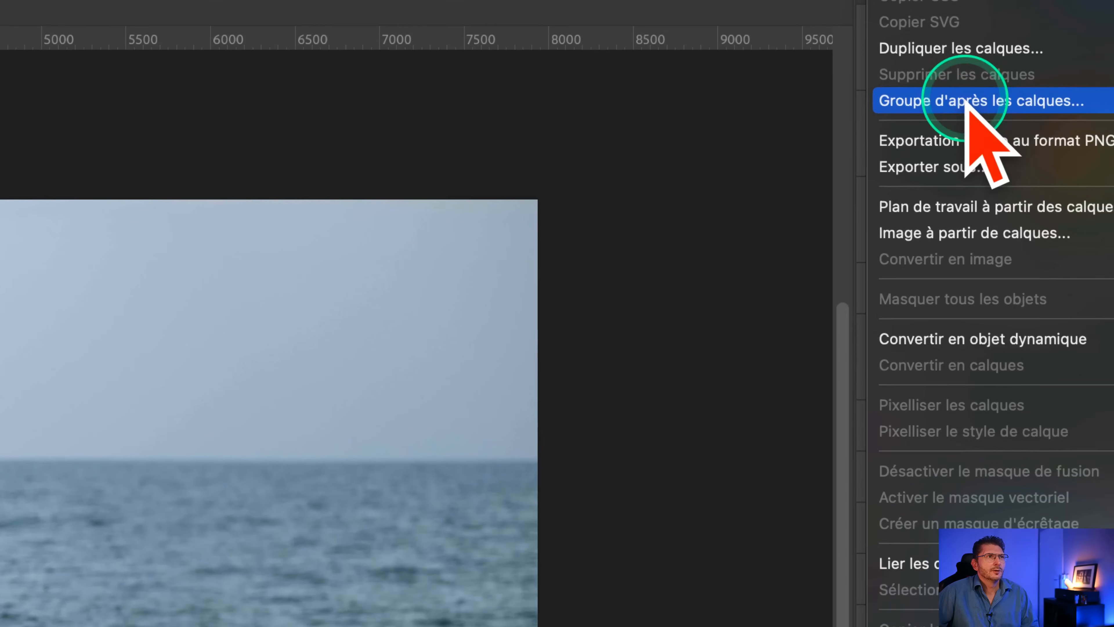
pyautogui.click(966, 102)
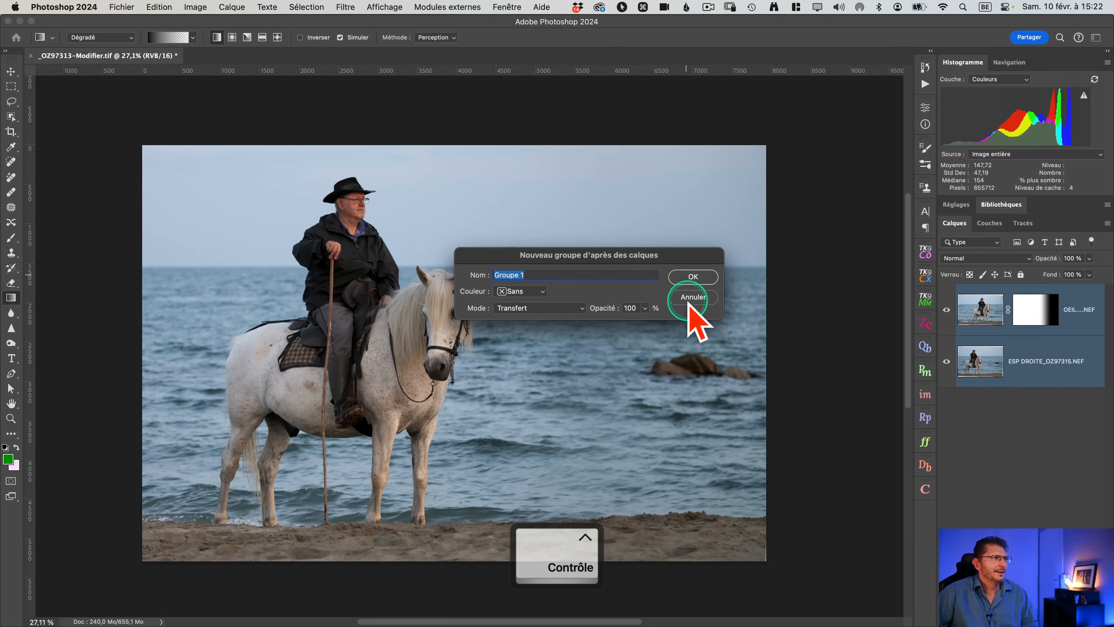
pyautogui.click(693, 276)
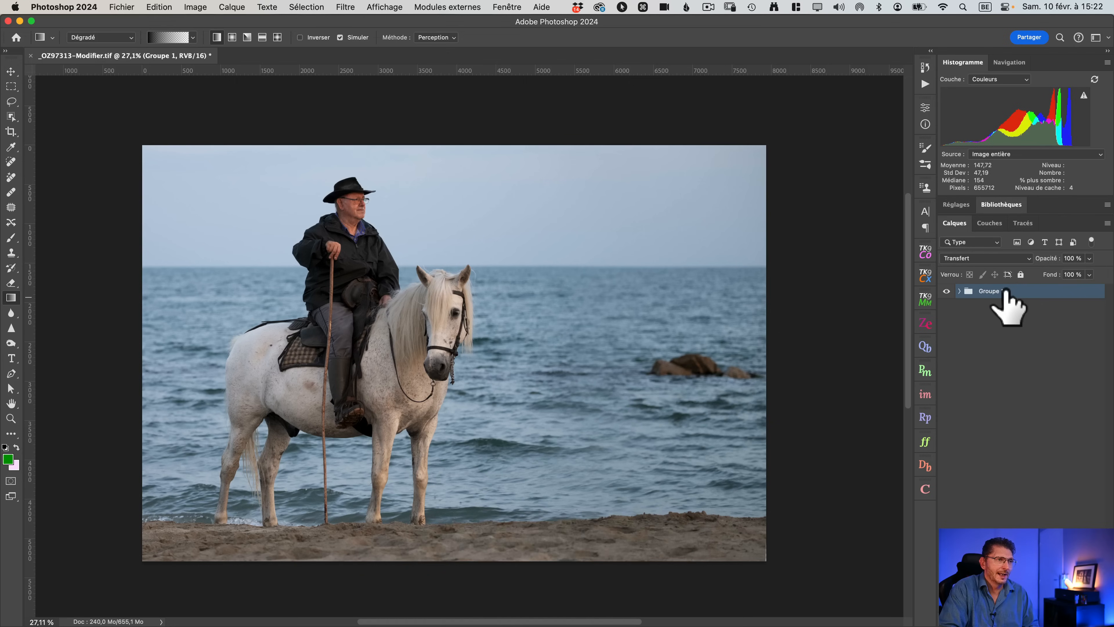
# Step: Stamp all visible content onto a new layer above the group and expand the group to show its layers
pyautogui.press('alt+shift+super+e')
pyautogui.click(1017, 310)
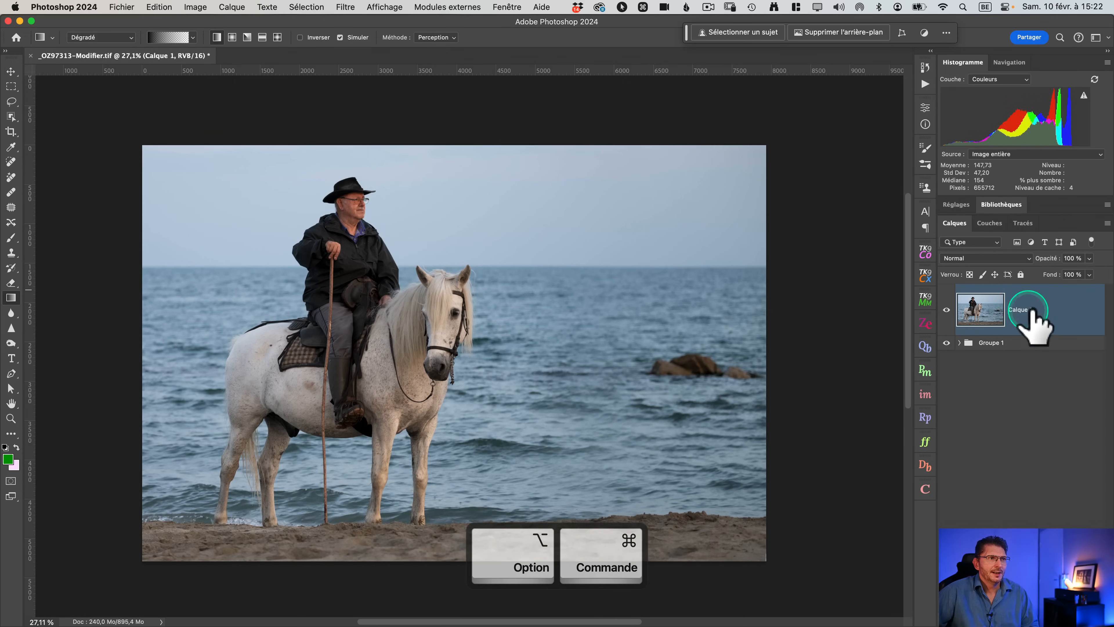
pyautogui.click(946, 343)
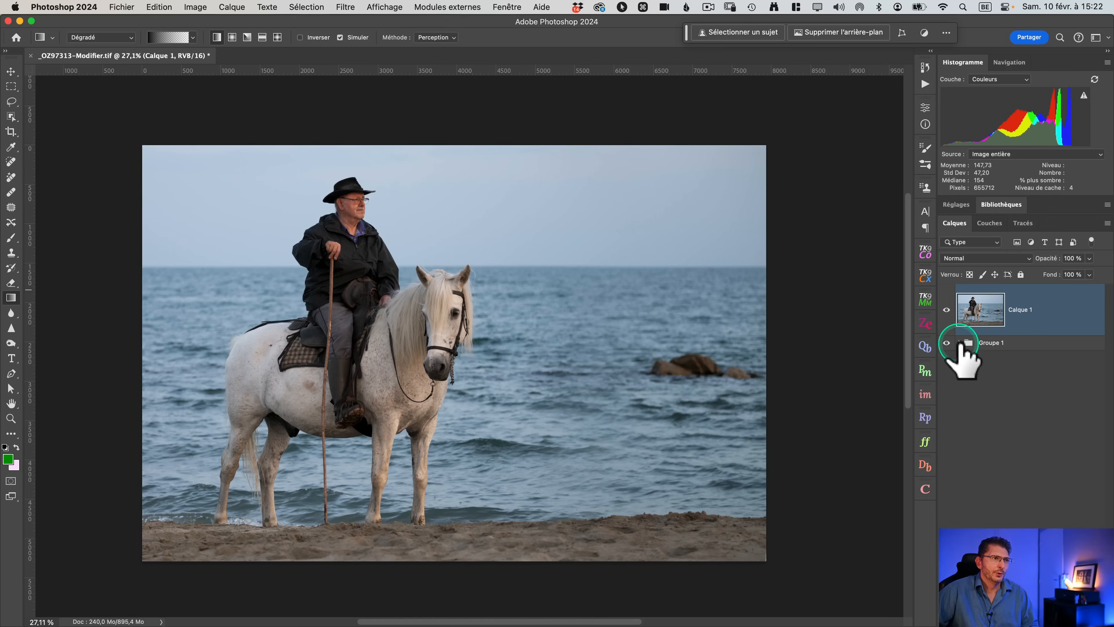
pyautogui.click(961, 343)
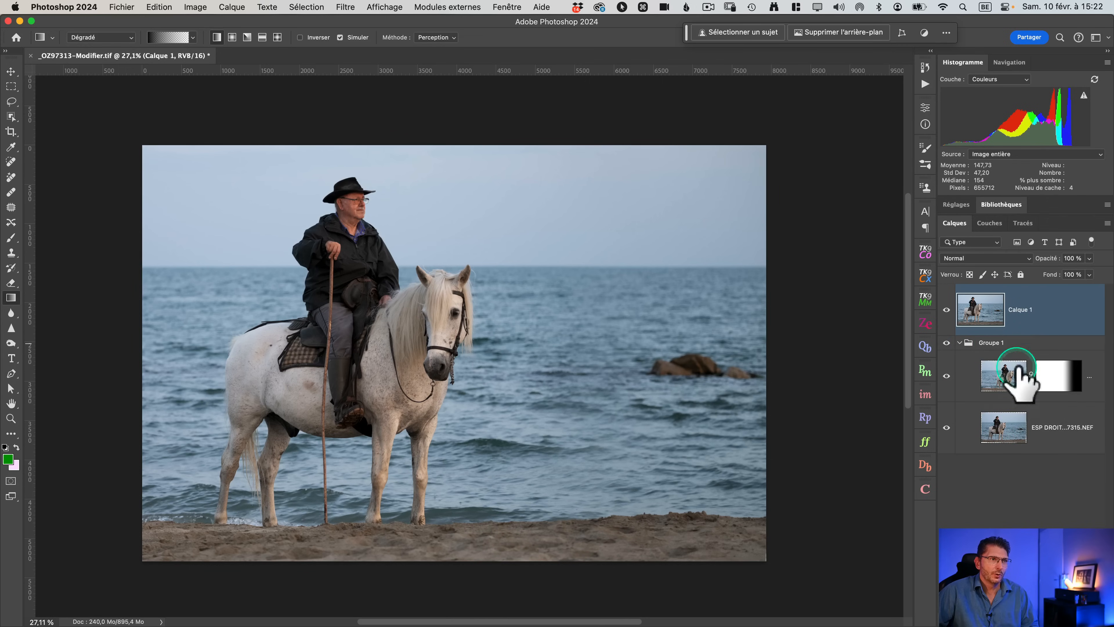
# Step: Delete the Groupe 1 group with its contents and select the stamped layer Calque 1
pyautogui.click(992, 343)
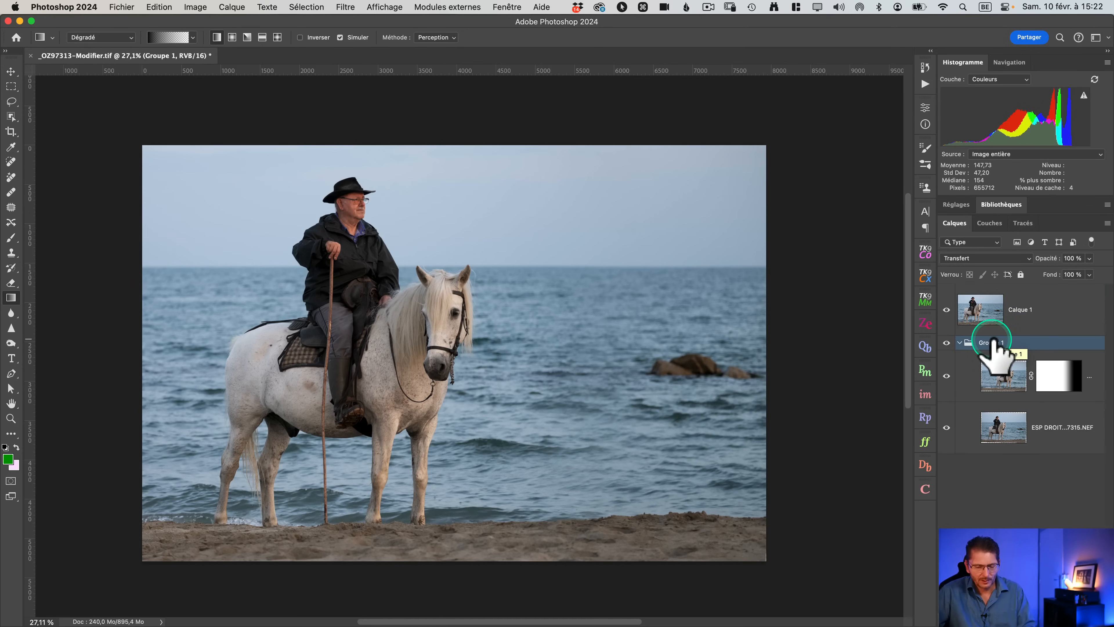
pyautogui.press('BackSpace')
pyautogui.click(1027, 319)
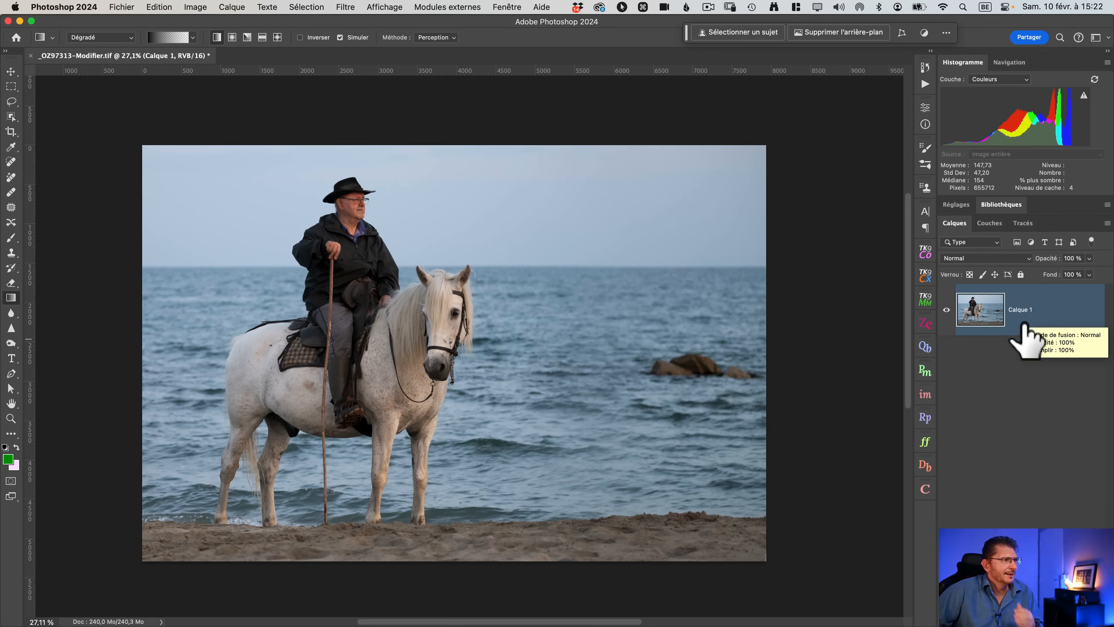
# Step: Remove the white sliver at the image's lower-right edge with the Remove tool at size 48, and save the file
pyautogui.press('z')
pyautogui.moveTo(758, 553); pyautogui.dragTo(879, 558)
pyautogui.moveTo(791, 513); pyautogui.dragTo(673, 324)
pyautogui.press('j')
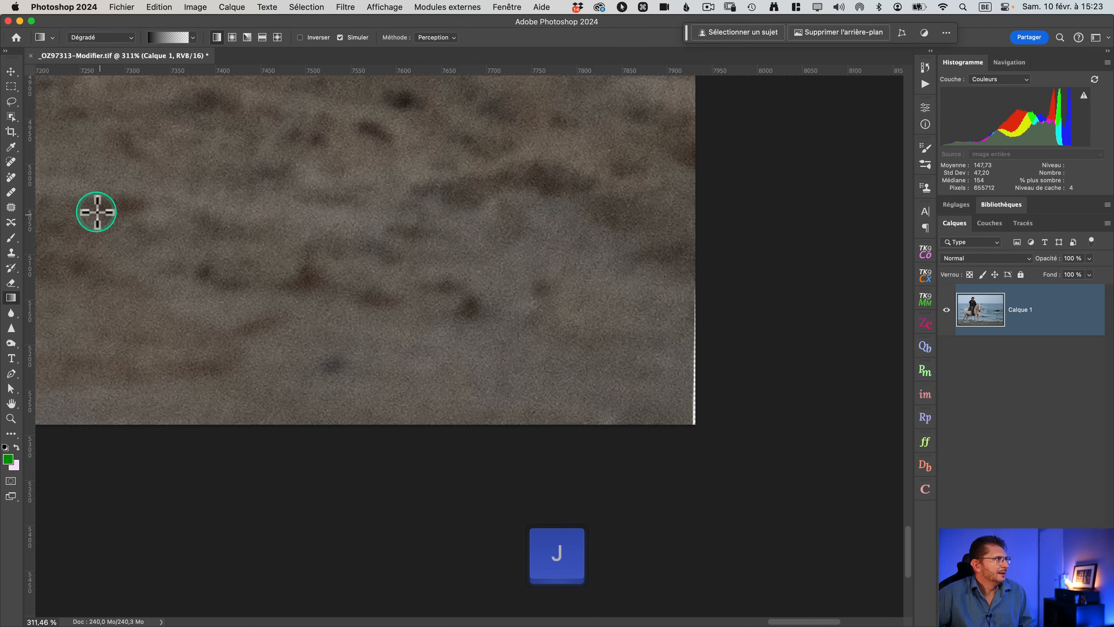
pyautogui.click(11, 177)
pyautogui.scroll(5, 13, 179)
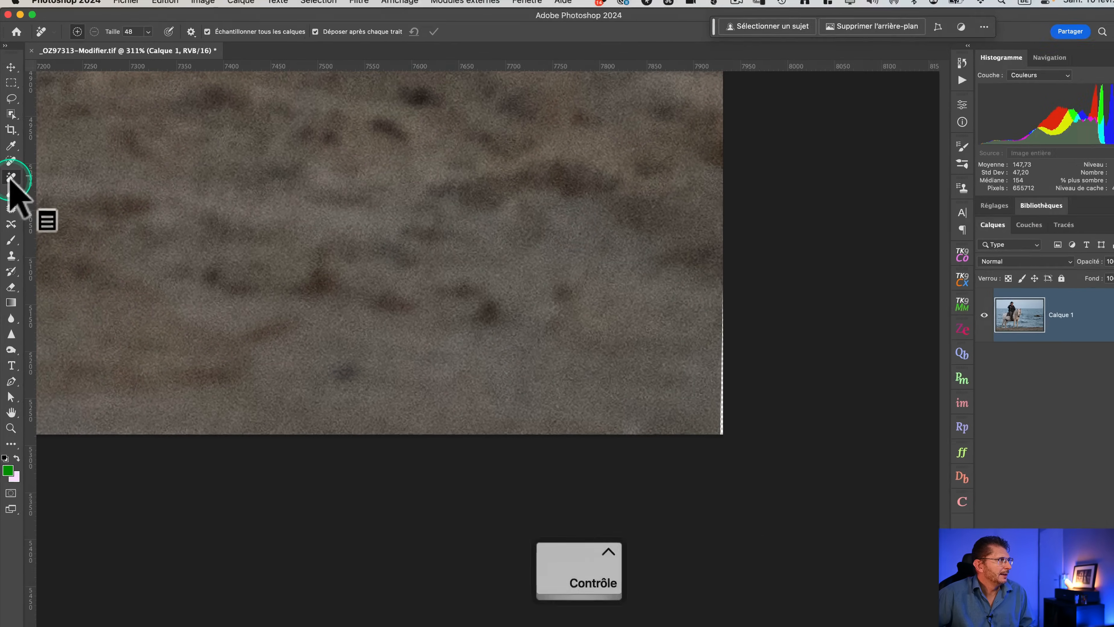
pyautogui.scroll(-5, 18, 182)
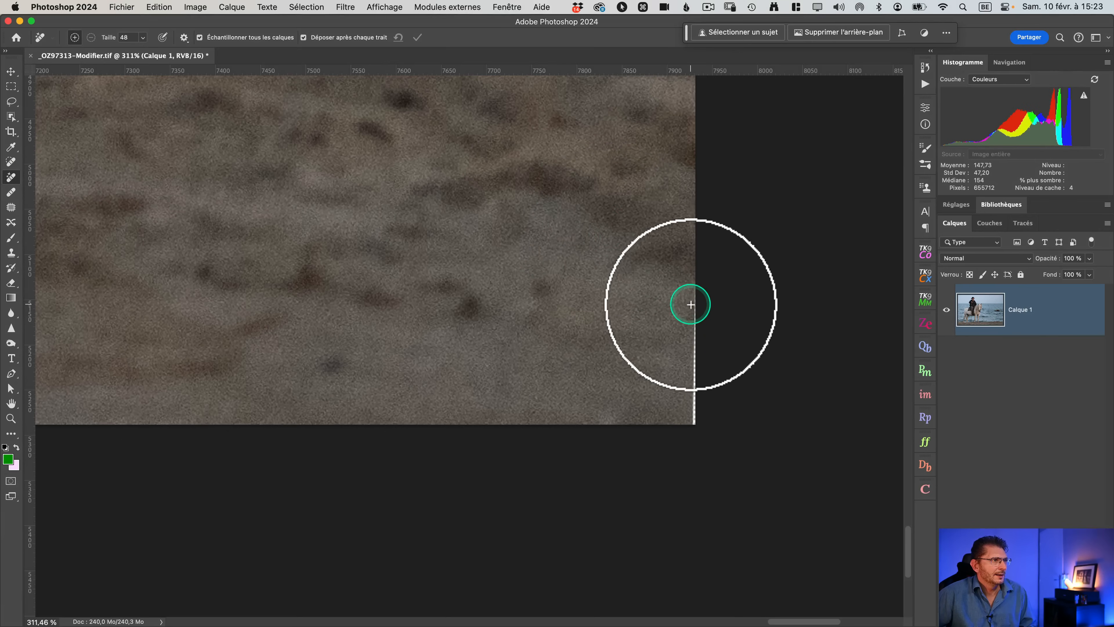
pyautogui.moveTo(683, 274)
pyautogui.mouseDown()
pyautogui.moveTo(686, 428)
pyautogui.moveTo(784, 393)
pyautogui.mouseUp()
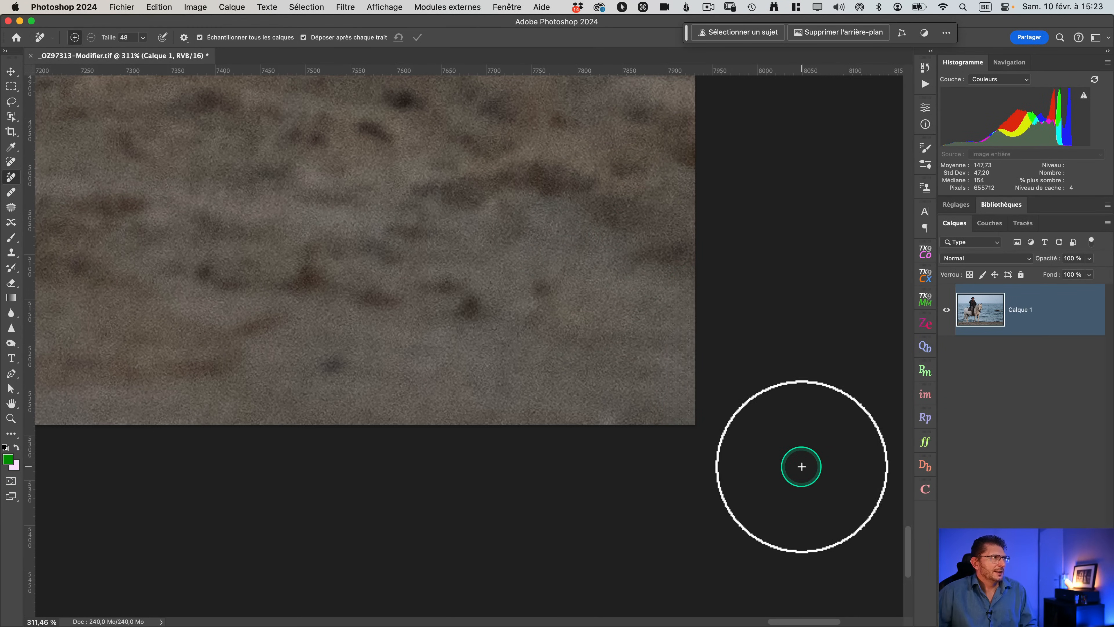
pyautogui.press('super+0')
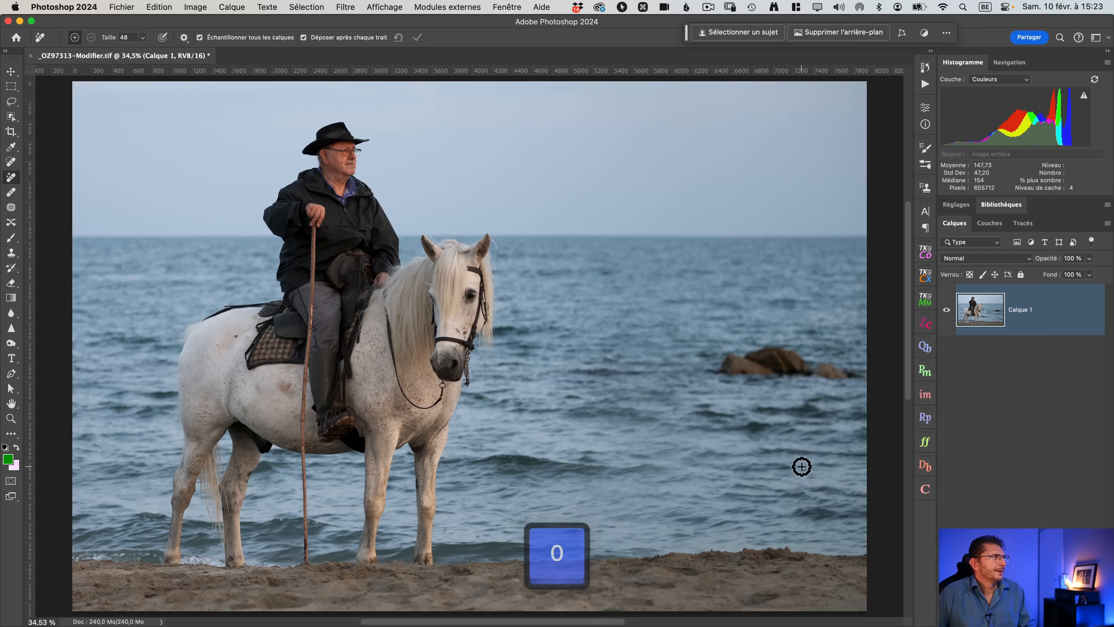
pyautogui.press('super+s')
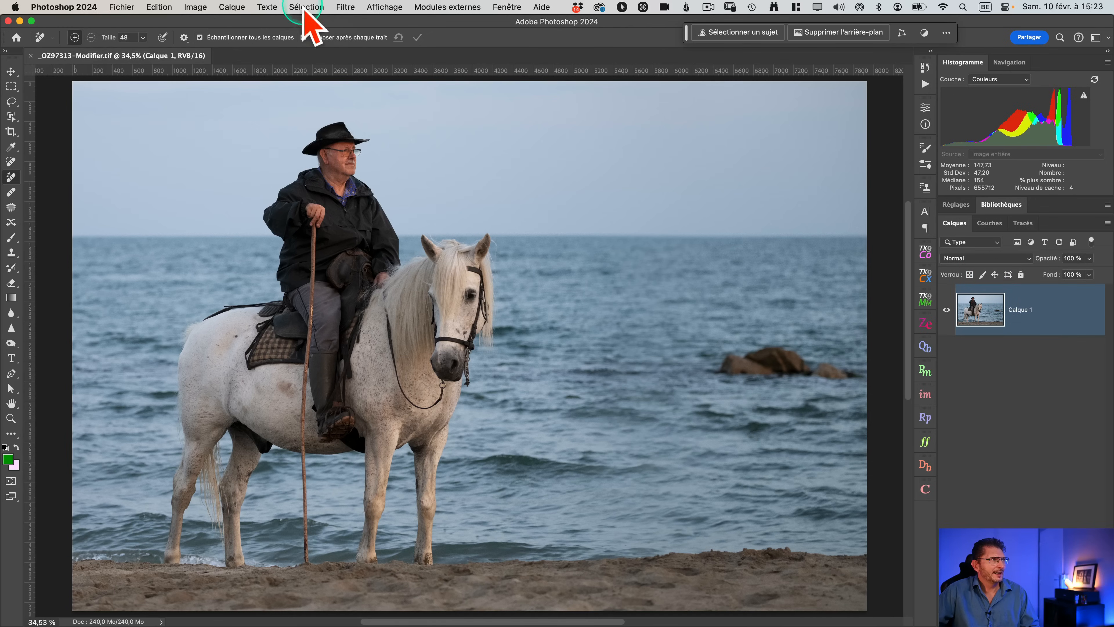
# Step: Convert the Calque 1 layer into the background layer
pyautogui.click(232, 7)
pyautogui.moveTo(246, 23)
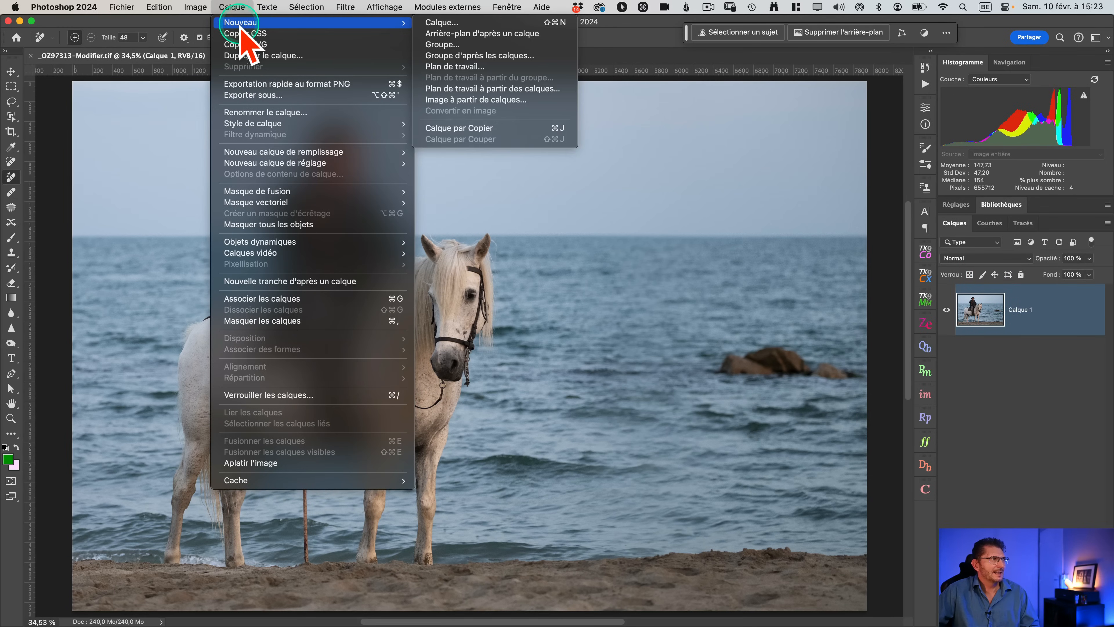
pyautogui.press('ctrl')
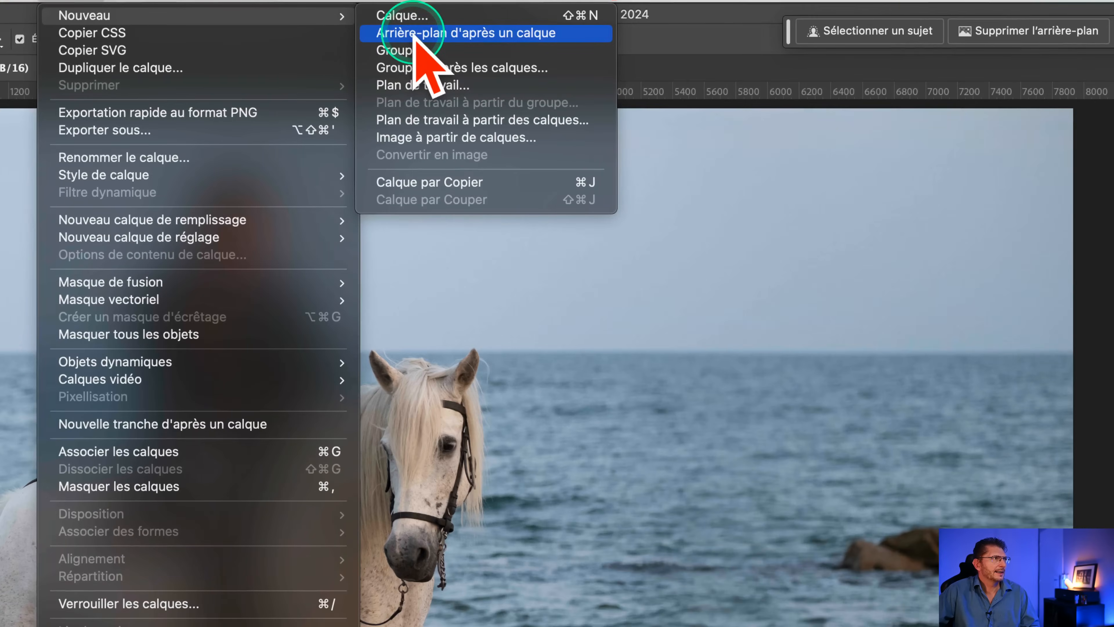
pyautogui.click(415, 35)
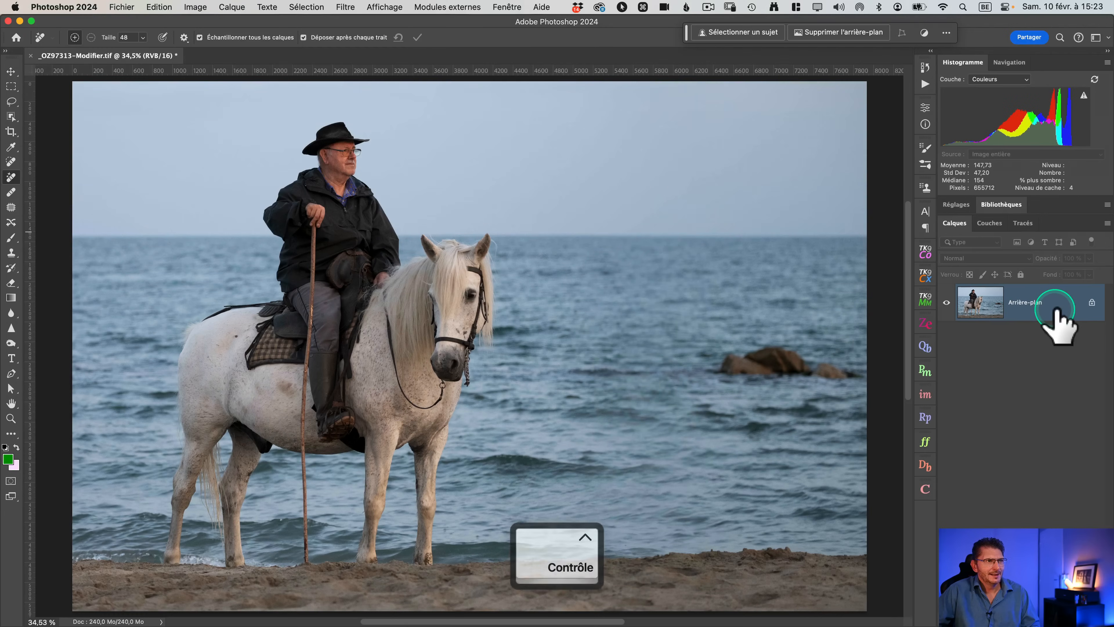
# Step: Duplicate the background layer and name the copy "horizon"
pyautogui.press('super+j')
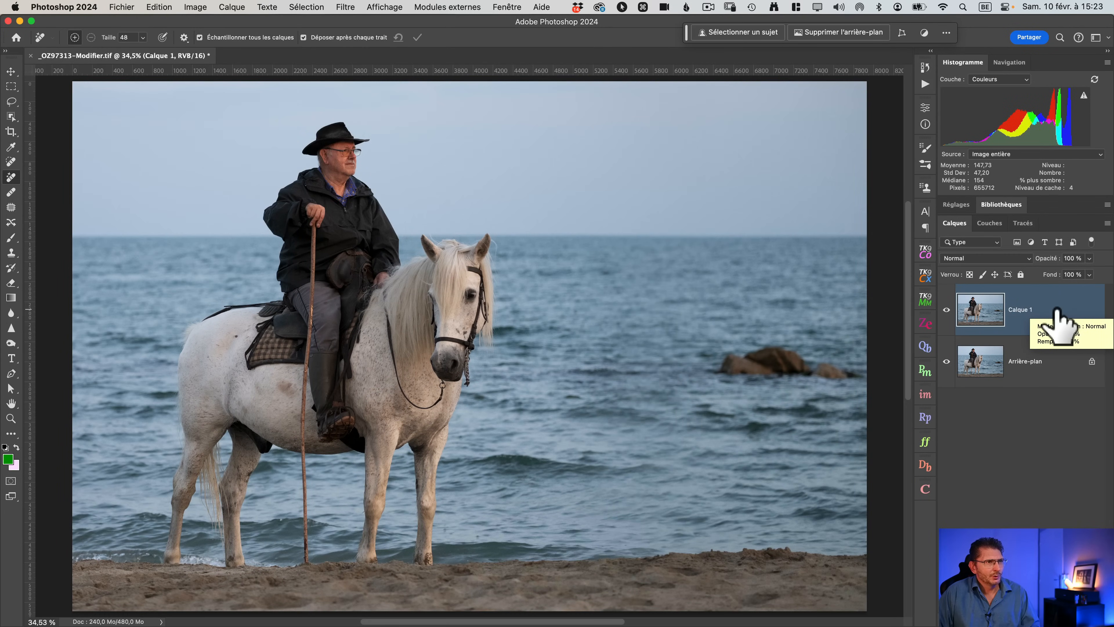
pyautogui.doubleClick(1059, 308)
pyautogui.write('horizon')
pyautogui.press('Return')
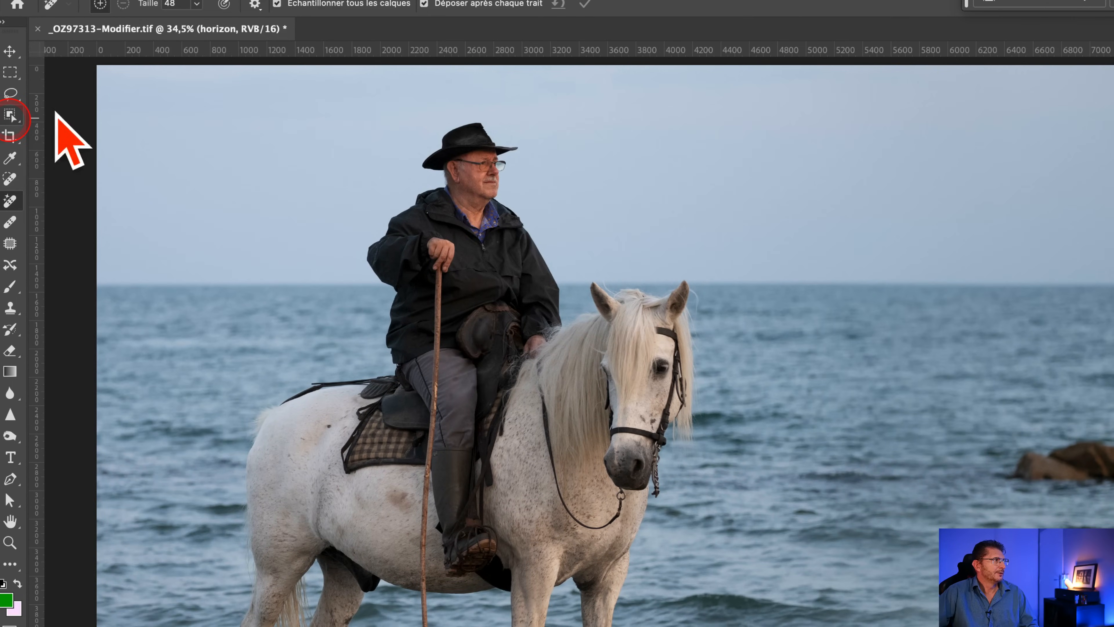
# Step: Set Select Subject processing to Cloud (detailed results) and select the rider and horse on the horizon layer
pyautogui.click(10, 117)
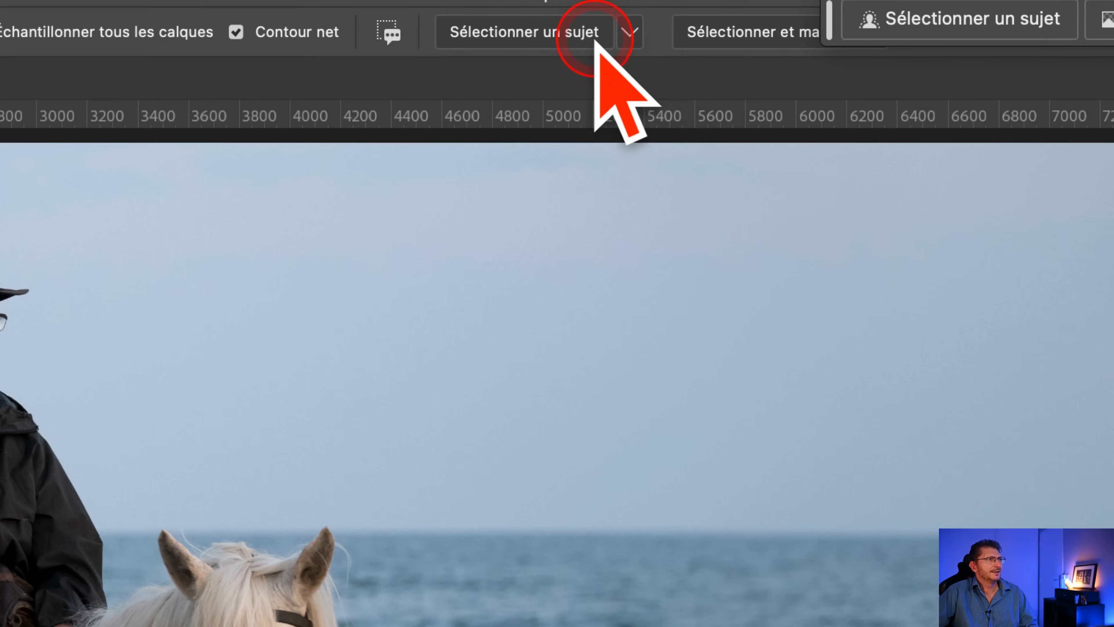
pyautogui.click(631, 33)
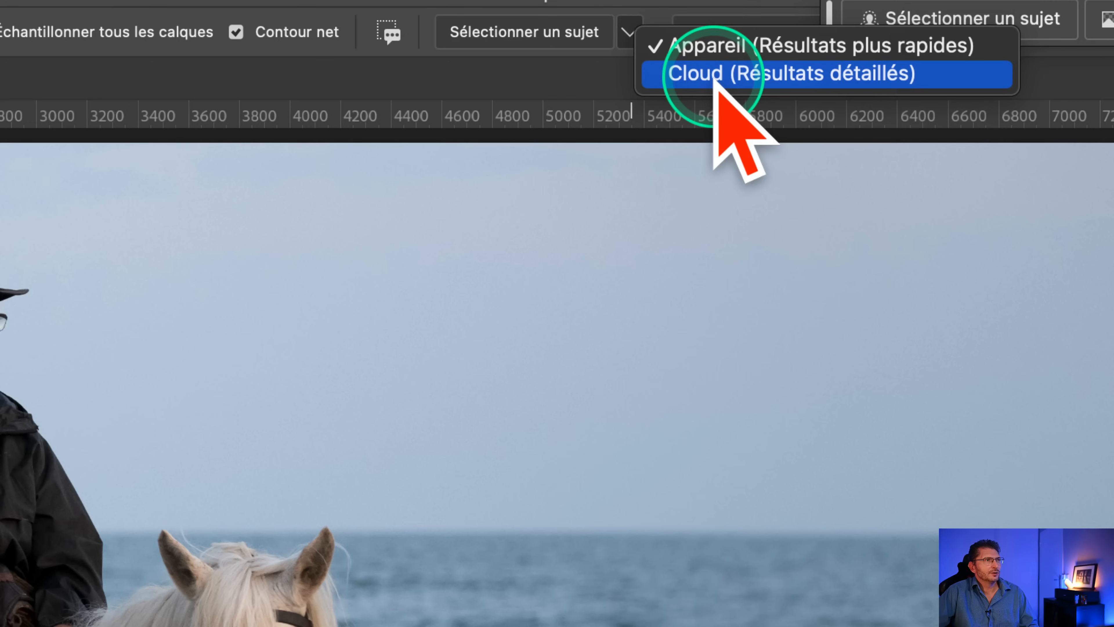
pyautogui.click(741, 82)
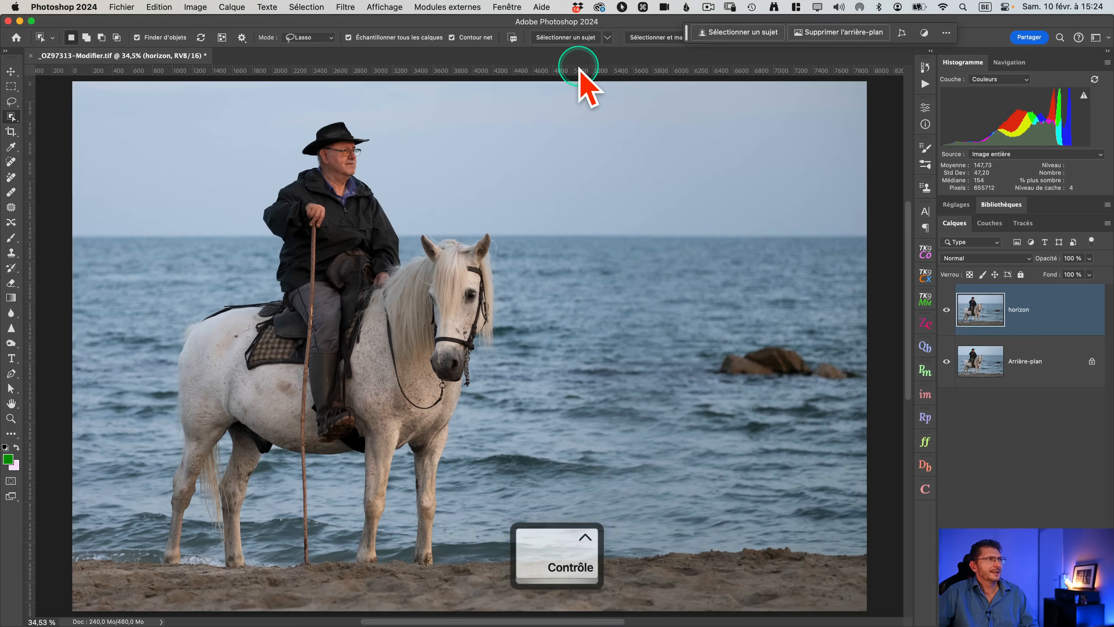
pyautogui.click(558, 39)
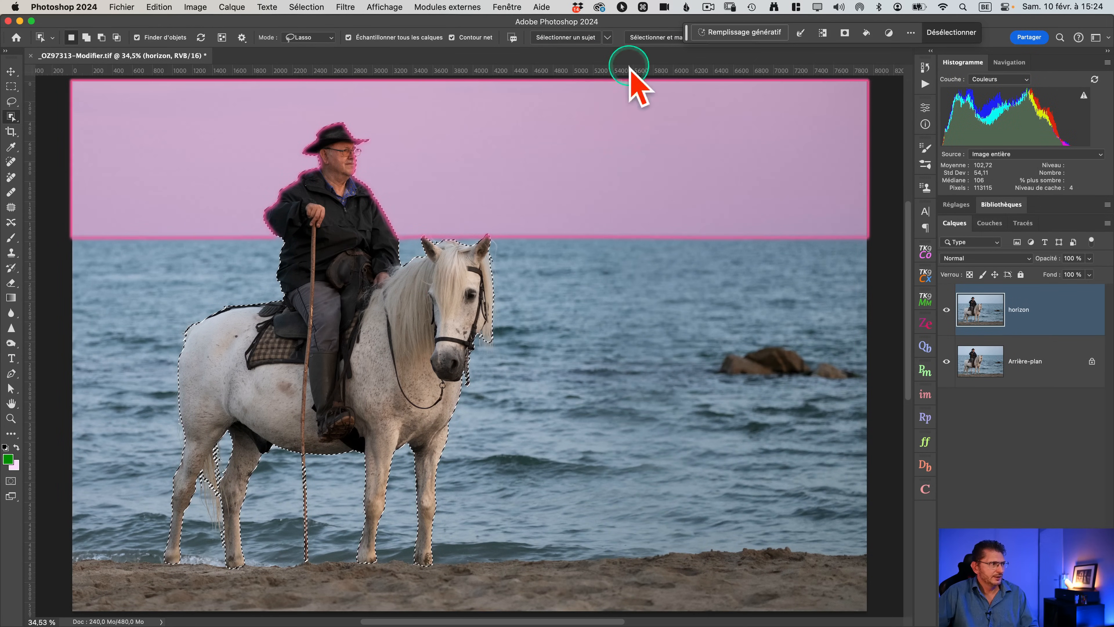
# Step: Inspect the subject selection around the rider's head and glasses by toggling the quick mask overlay
pyautogui.press('q')
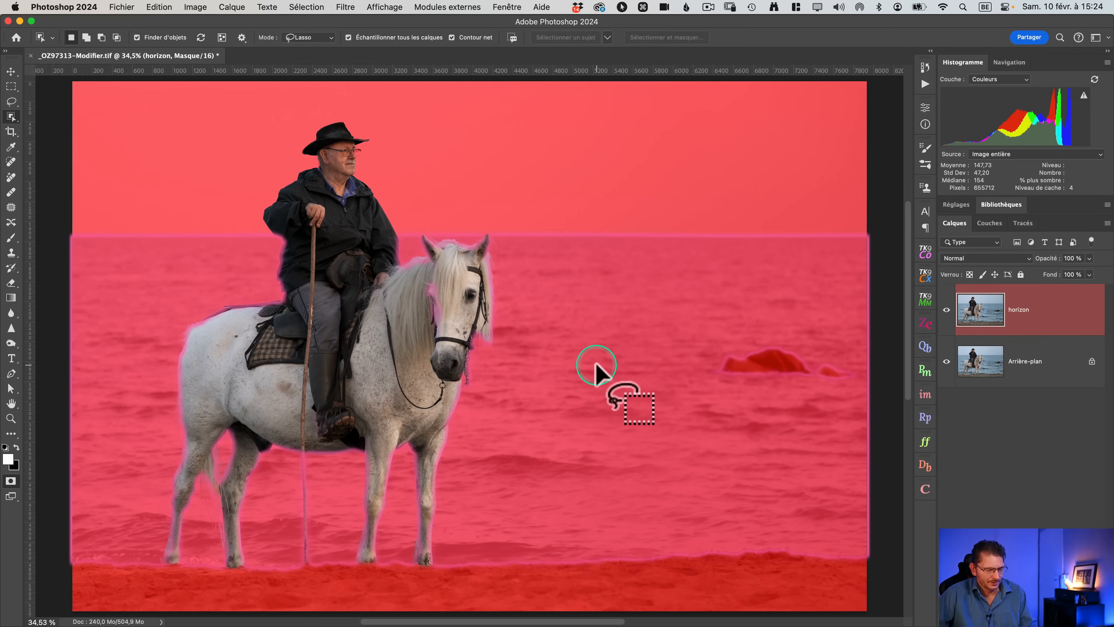
pyautogui.press('z')
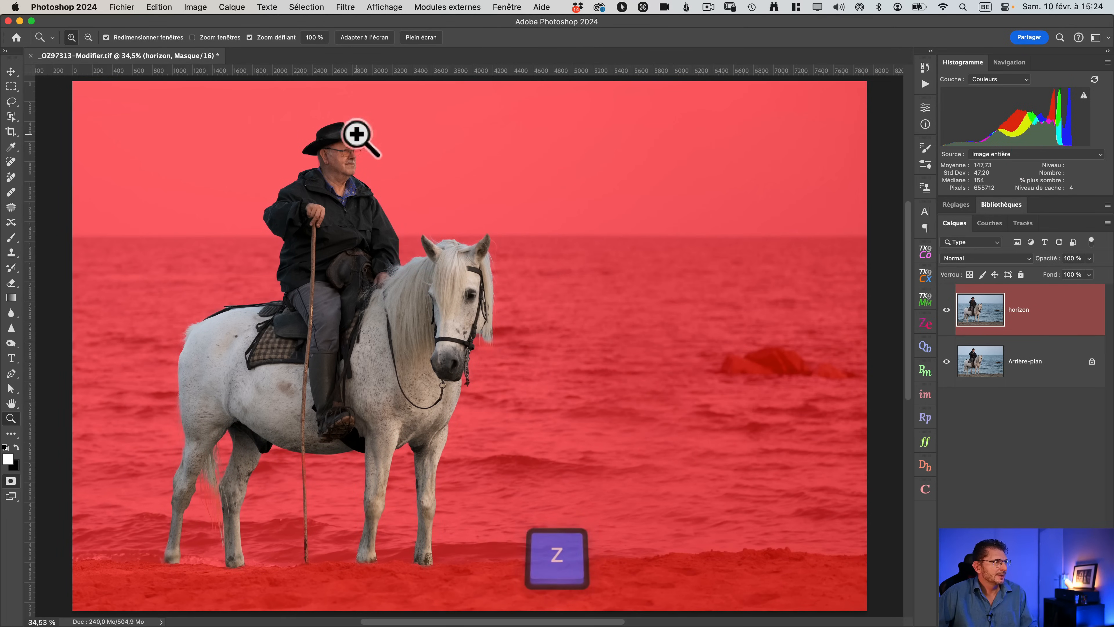
pyautogui.moveTo(358, 134); pyautogui.dragTo(432, 137)
pyautogui.press('w')
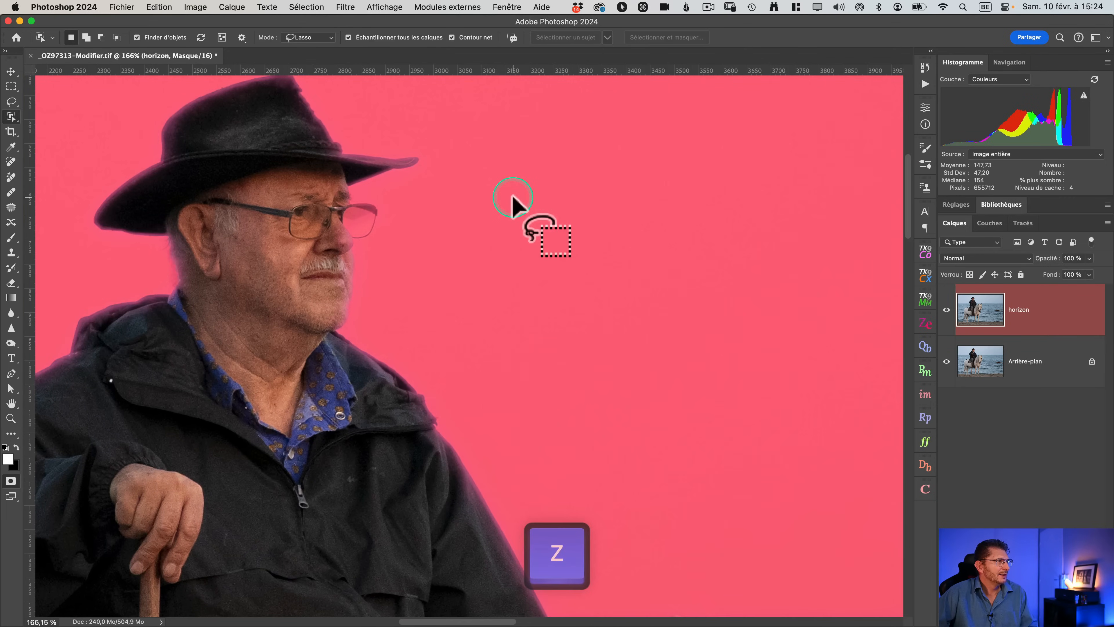
pyautogui.click(10, 71)
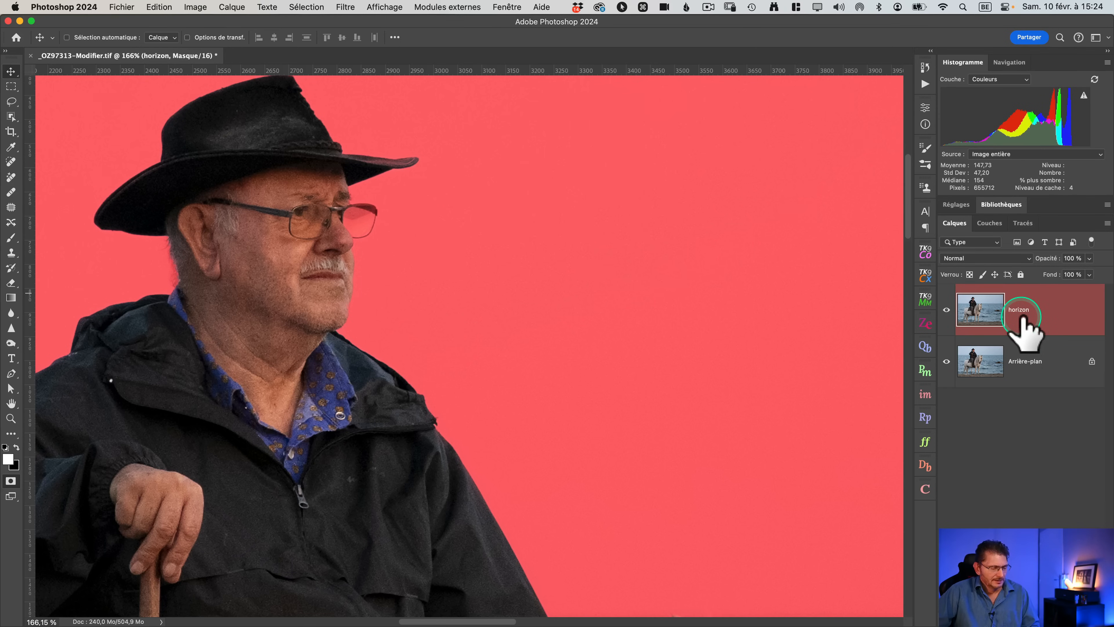
pyautogui.press('q')
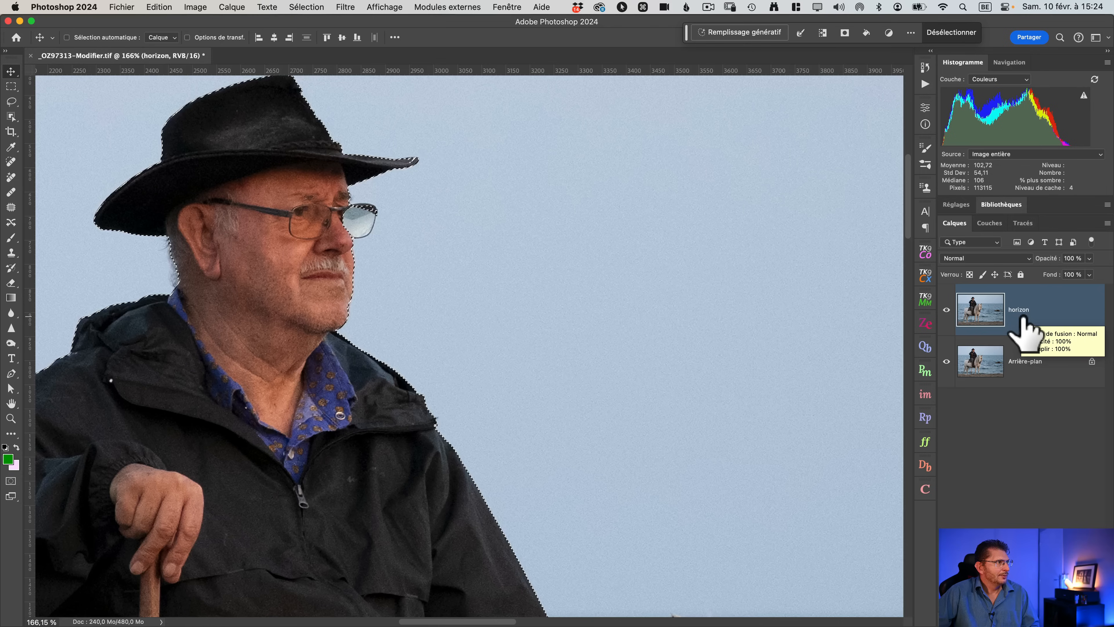
pyautogui.press('q')
pyautogui.press('q')
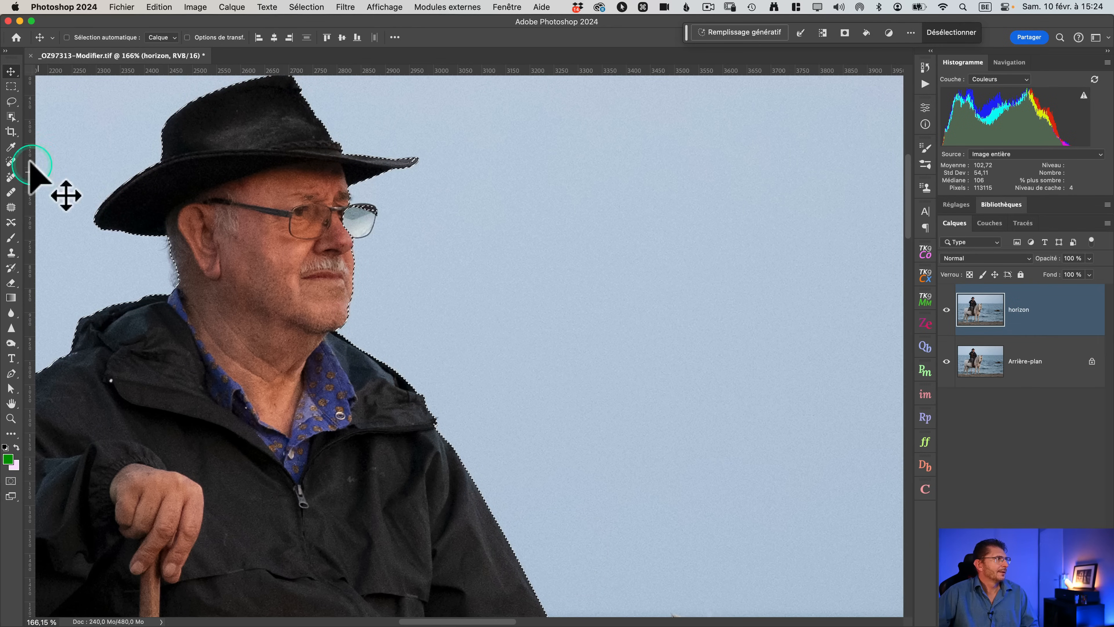
# Step: Add the glasses lens that extends past the rider's face to the selection using Object Selection in Lasso mode
pyautogui.press('w')
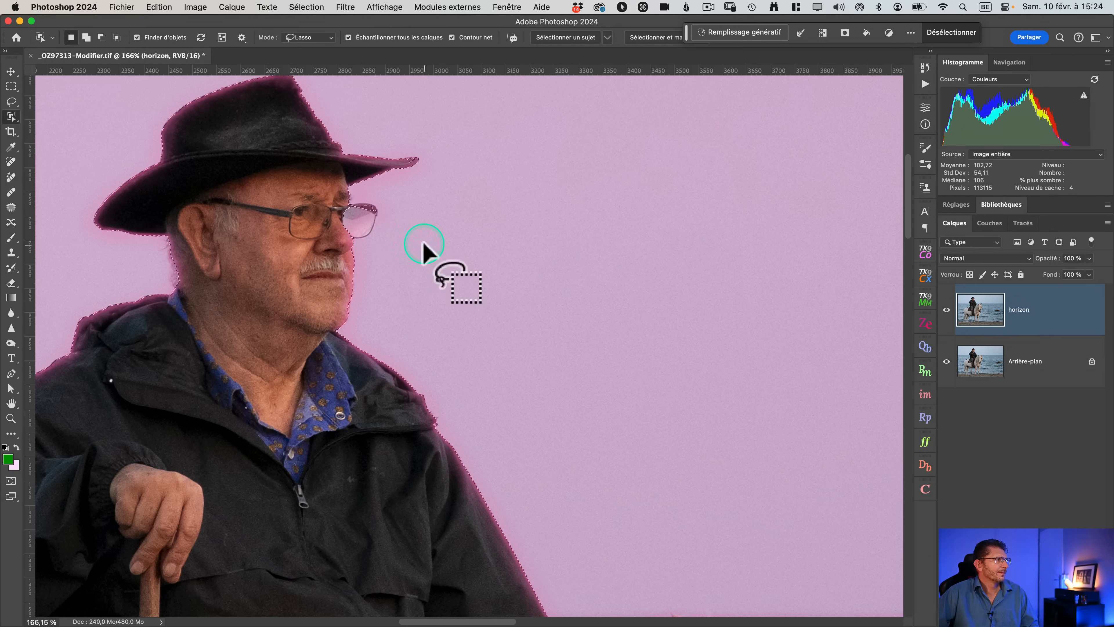
pyautogui.press('shift')
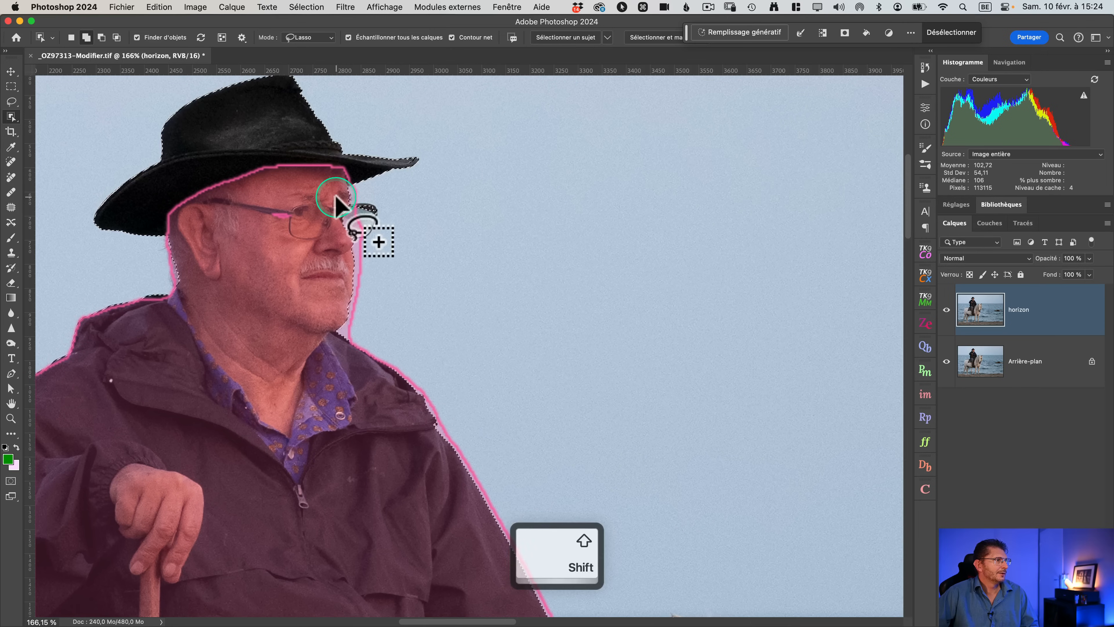
pyautogui.moveTo(335, 197)
pyautogui.mouseDown()
pyautogui.moveTo(387, 207)
pyautogui.moveTo(389, 235)
pyautogui.moveTo(364, 254)
pyautogui.mouseUp()
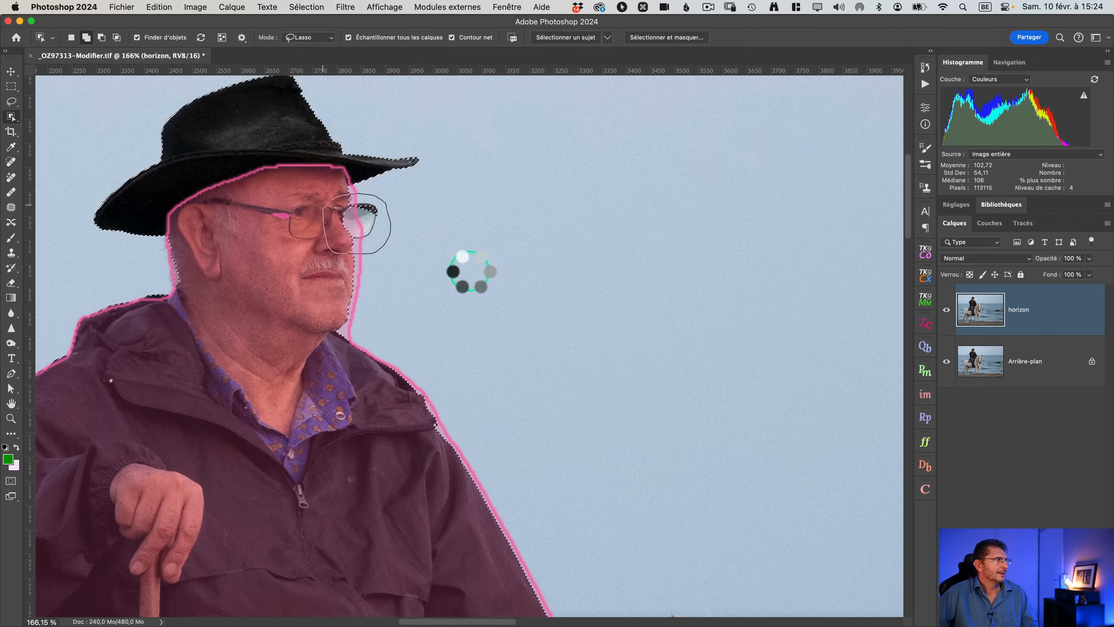
pyautogui.scroll(5, 303, 38)
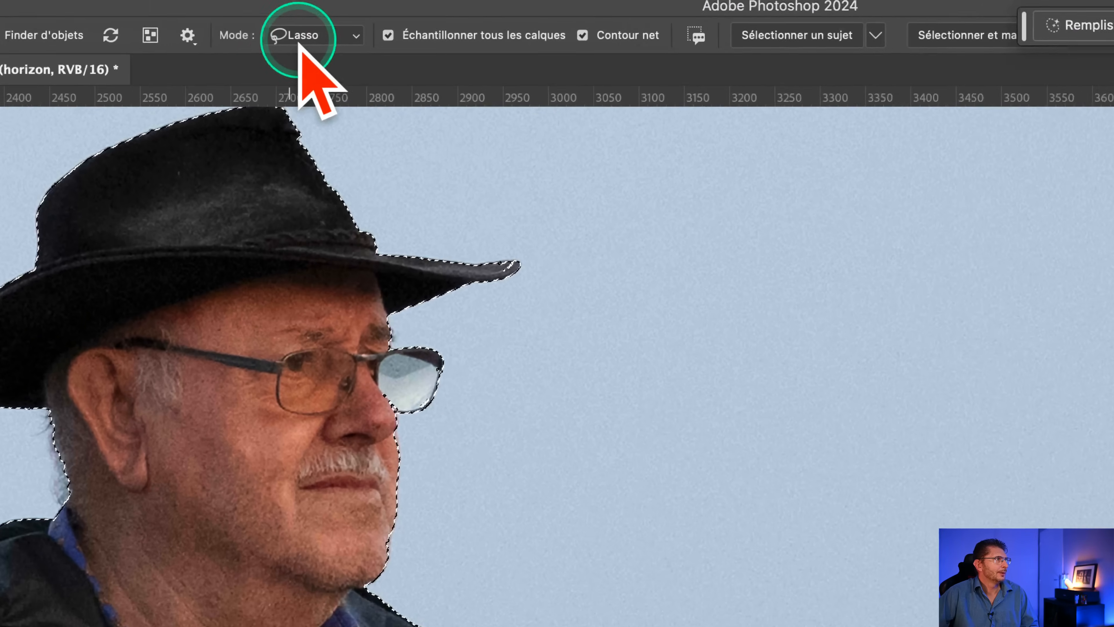
pyautogui.click(292, 42)
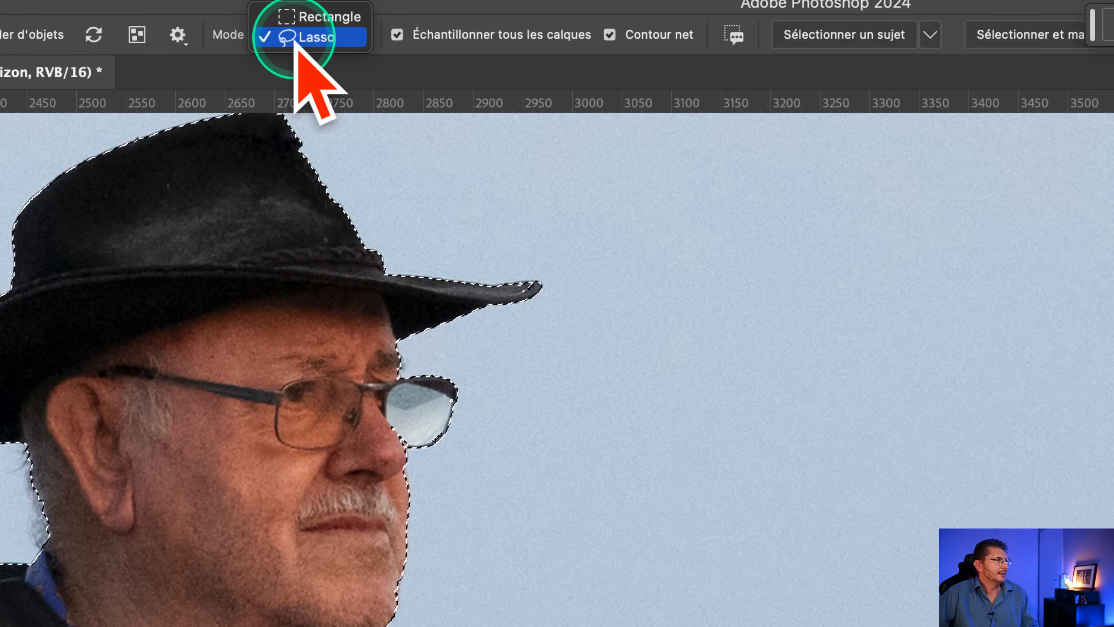
pyautogui.scroll(-5, 294, 42)
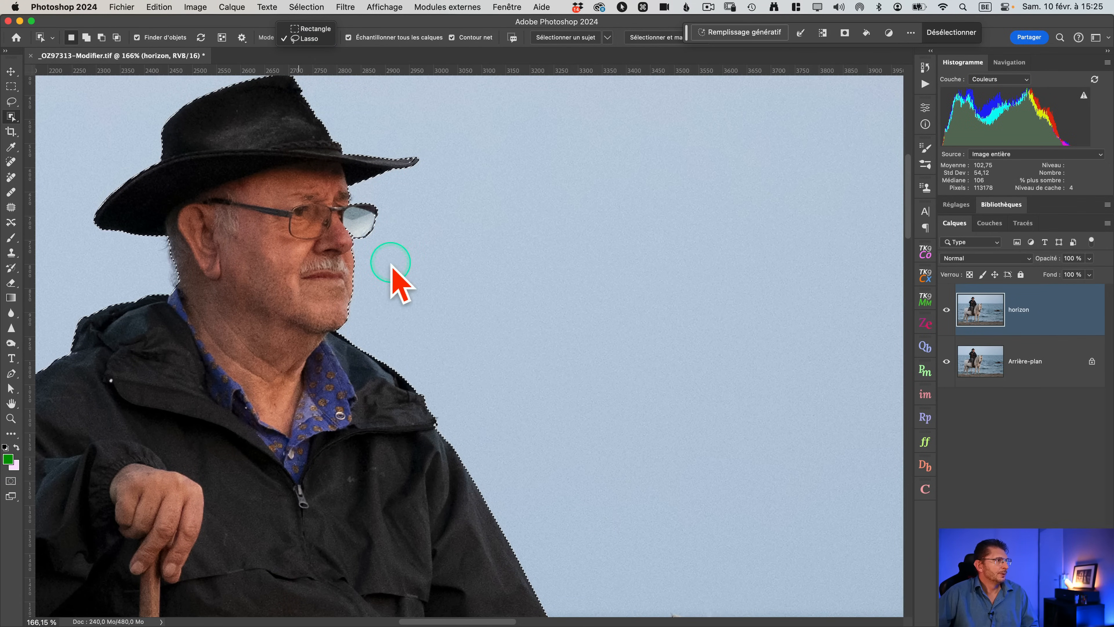
# Step: Examine the selection outline around the rider and the horse's back, legs, mane and head
pyautogui.press('space')
pyautogui.moveTo(381, 343); pyautogui.dragTo(382, 314)
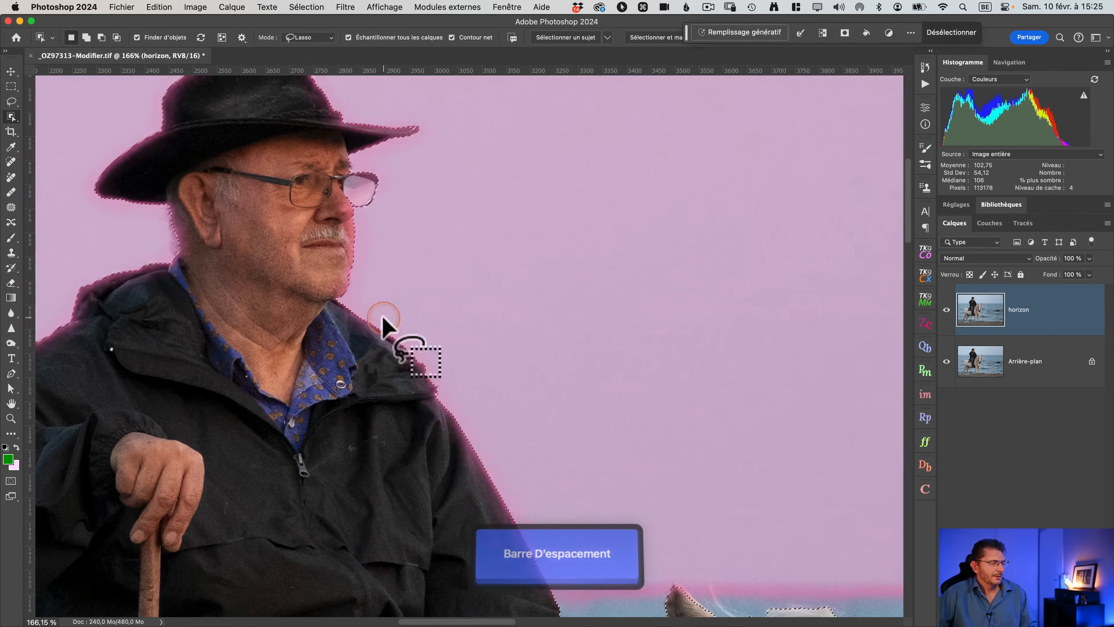
pyautogui.press('super+minus')
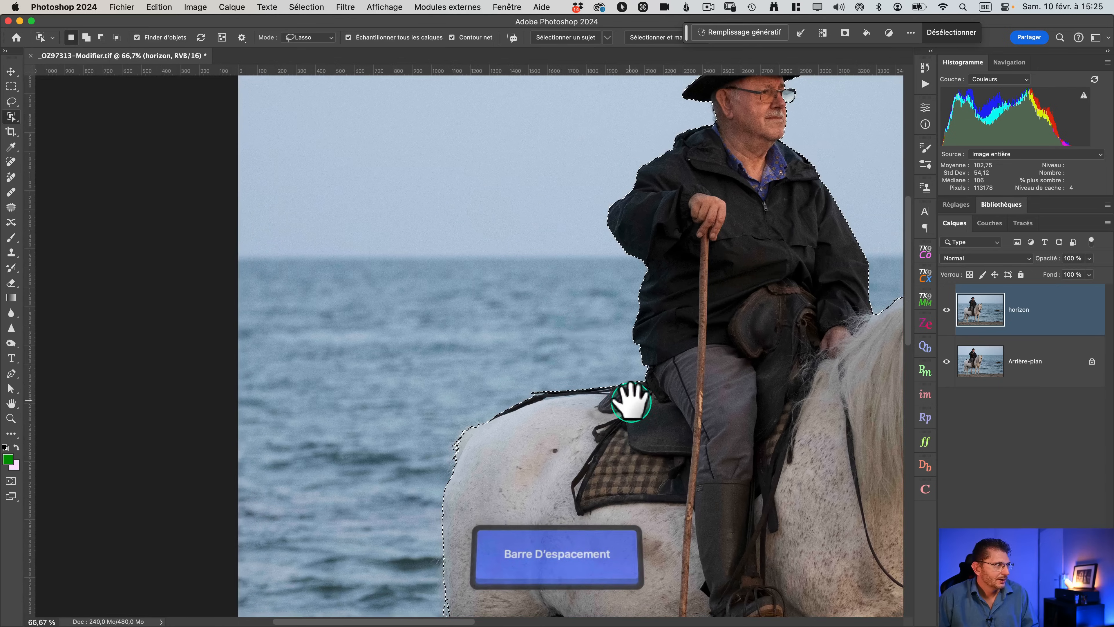
pyautogui.moveTo(627, 394); pyautogui.dragTo(537, 304)
pyautogui.moveTo(611, 411); pyautogui.dragTo(517, 274)
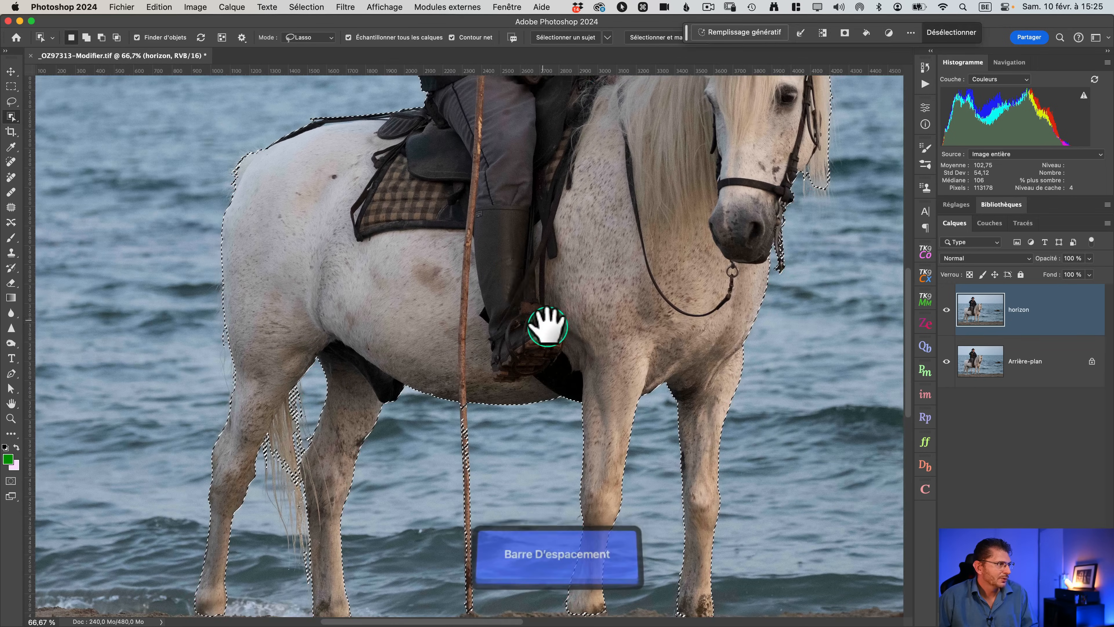
pyautogui.moveTo(538, 314); pyautogui.dragTo(455, 229)
pyautogui.moveTo(538, 283); pyautogui.dragTo(440, 416)
pyautogui.moveTo(512, 246); pyautogui.dragTo(495, 422)
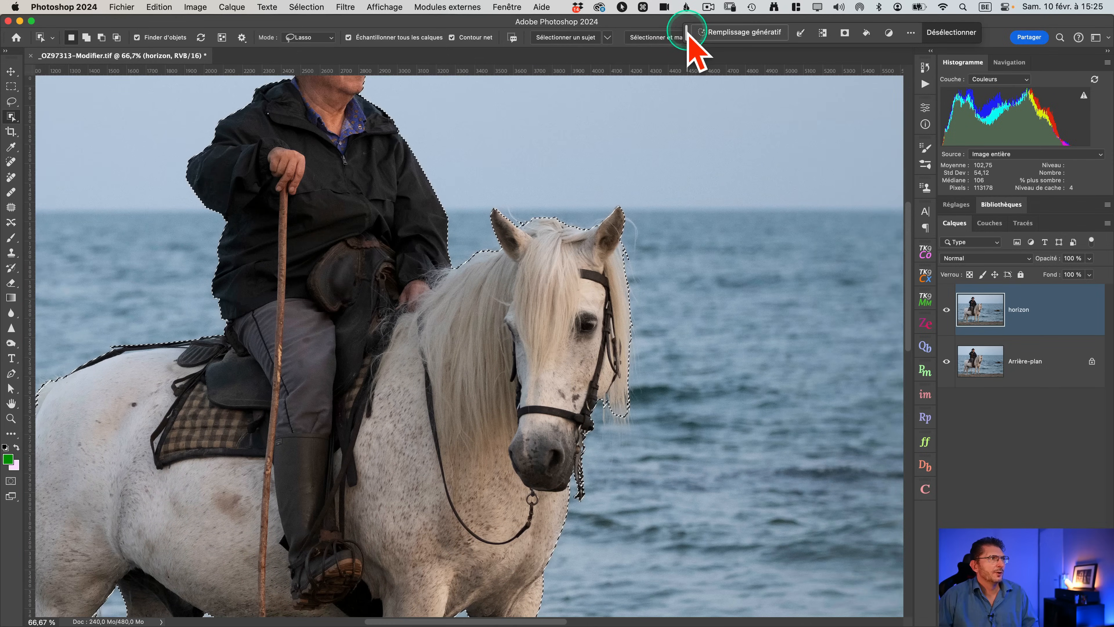
# Step: Open the rider-and-horse selection in Select and Mask, choose the Refine Edge Brush and inspect the edges of the rider's head and hat
pyautogui.moveTo(688, 34); pyautogui.dragTo(789, 35)
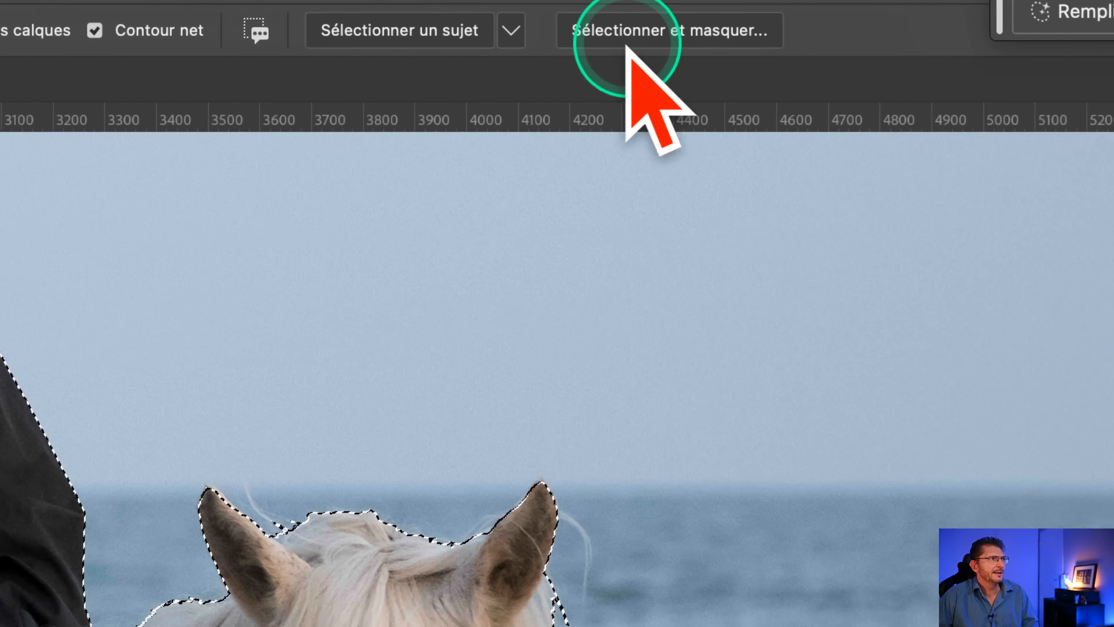
pyautogui.click(631, 44)
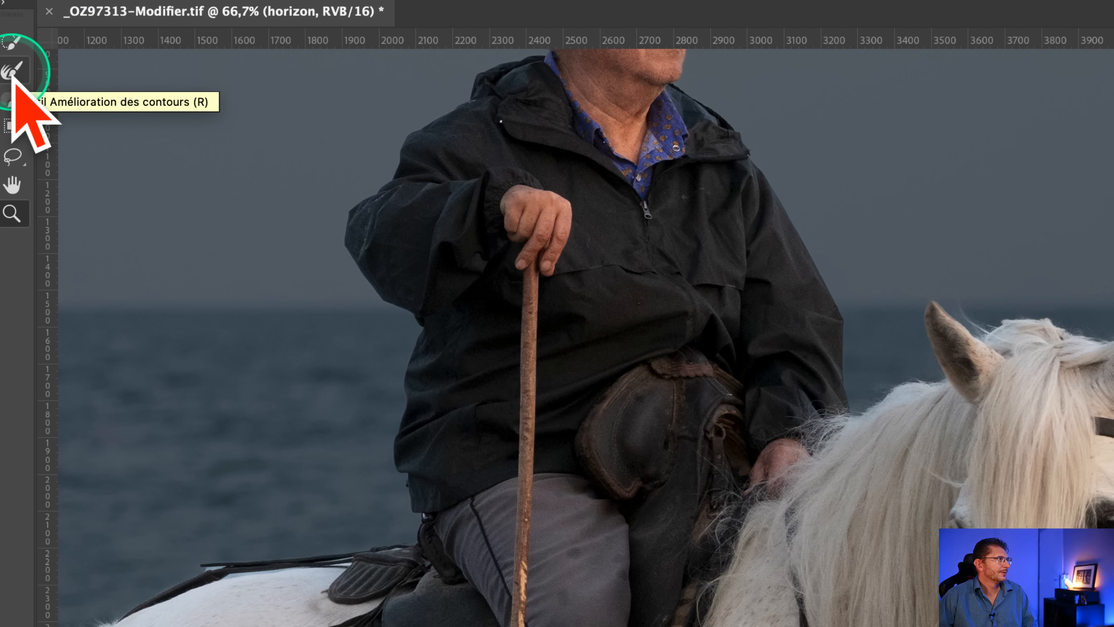
pyautogui.click(12, 73)
pyautogui.moveTo(579, 129); pyautogui.dragTo(539, 455)
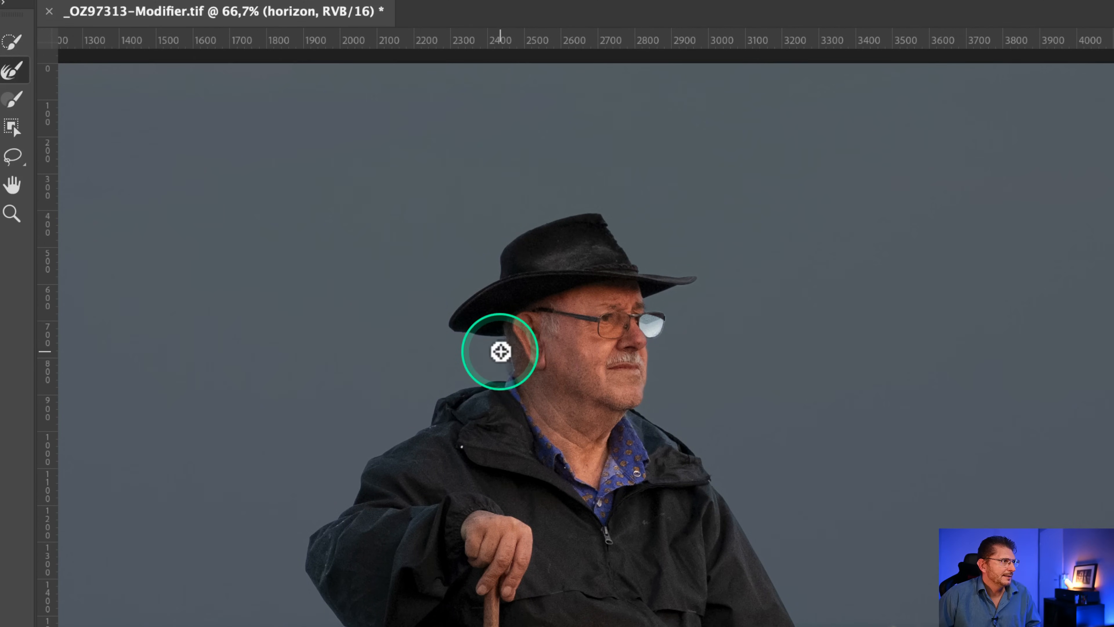
pyautogui.moveTo(500, 352)
pyautogui.mouseDown()
pyautogui.moveTo(524, 357)
pyautogui.moveTo(505, 363)
pyautogui.moveTo(510, 374)
pyautogui.mouseUp()
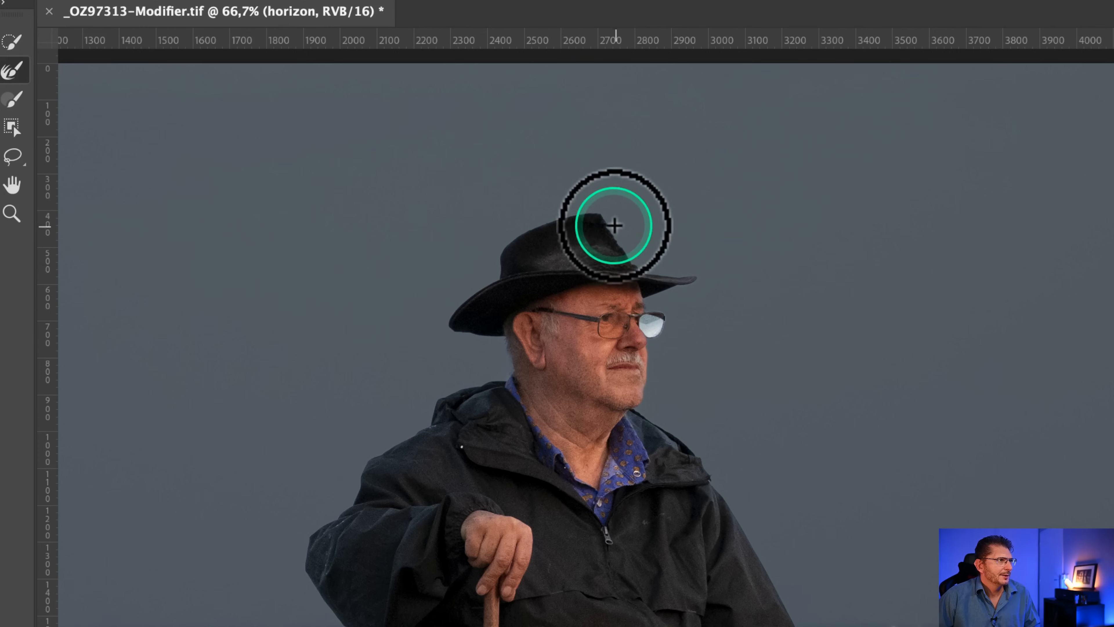
pyautogui.moveTo(604, 216); pyautogui.dragTo(640, 257)
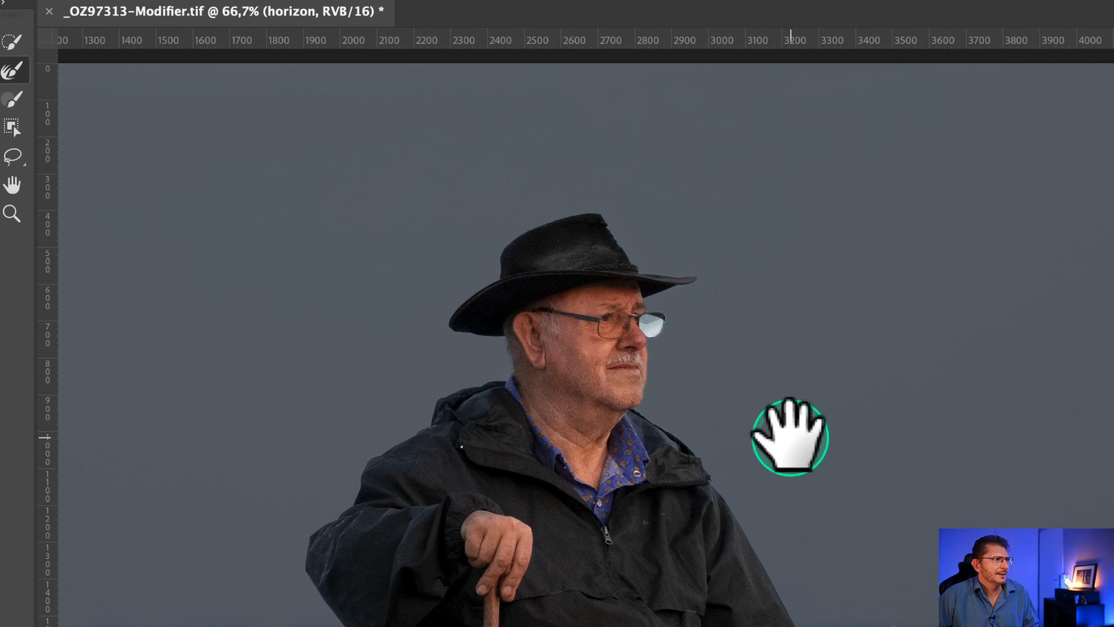
pyautogui.moveTo(646, 366); pyautogui.dragTo(643, 402)
# Step: Preview the selection on black and refine the mane hairs beside the horse's head with the Refine Edge Brush
pyautogui.moveTo(770, 365); pyautogui.dragTo(597, 249)
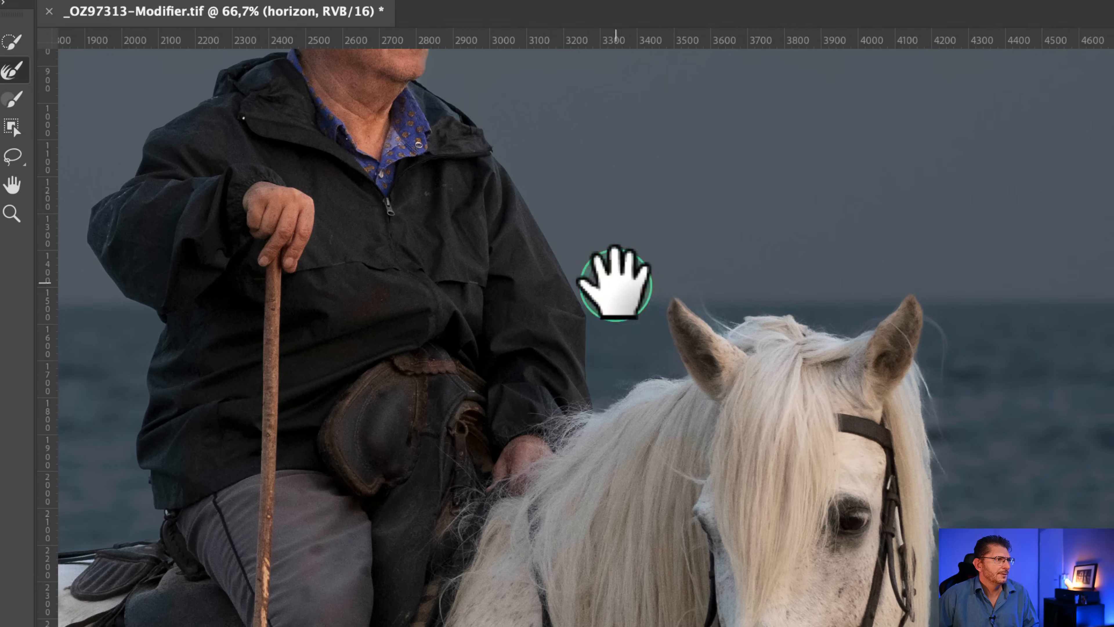
pyautogui.moveTo(654, 286); pyautogui.dragTo(430, 132)
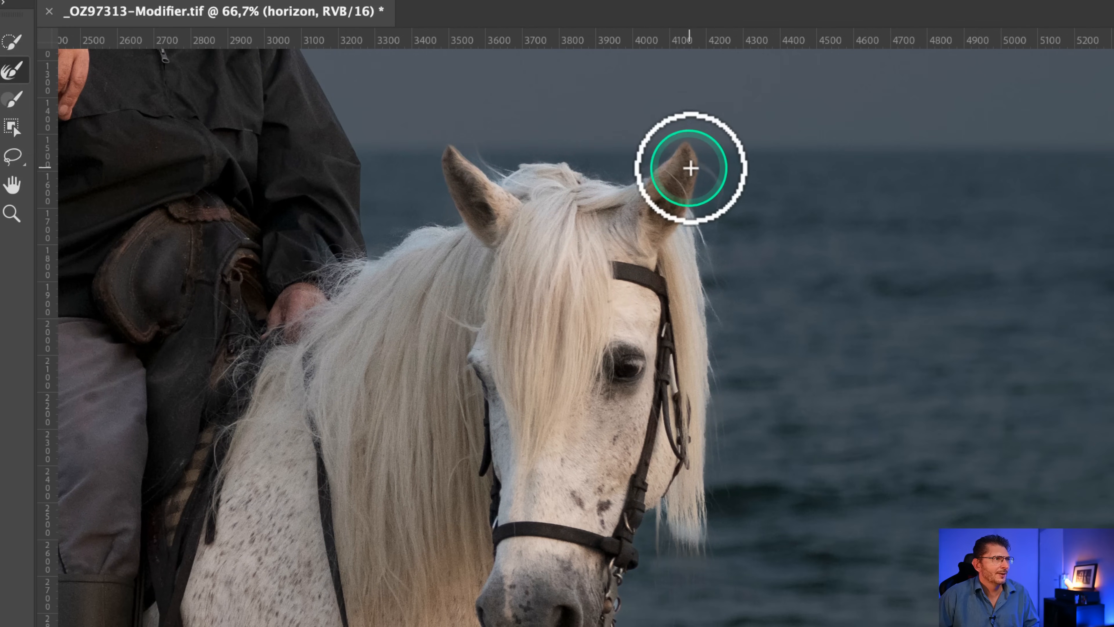
pyautogui.moveTo(694, 164)
pyautogui.mouseDown()
pyautogui.moveTo(723, 201)
pyautogui.moveTo(715, 236)
pyautogui.moveTo(805, 202)
pyautogui.mouseUp()
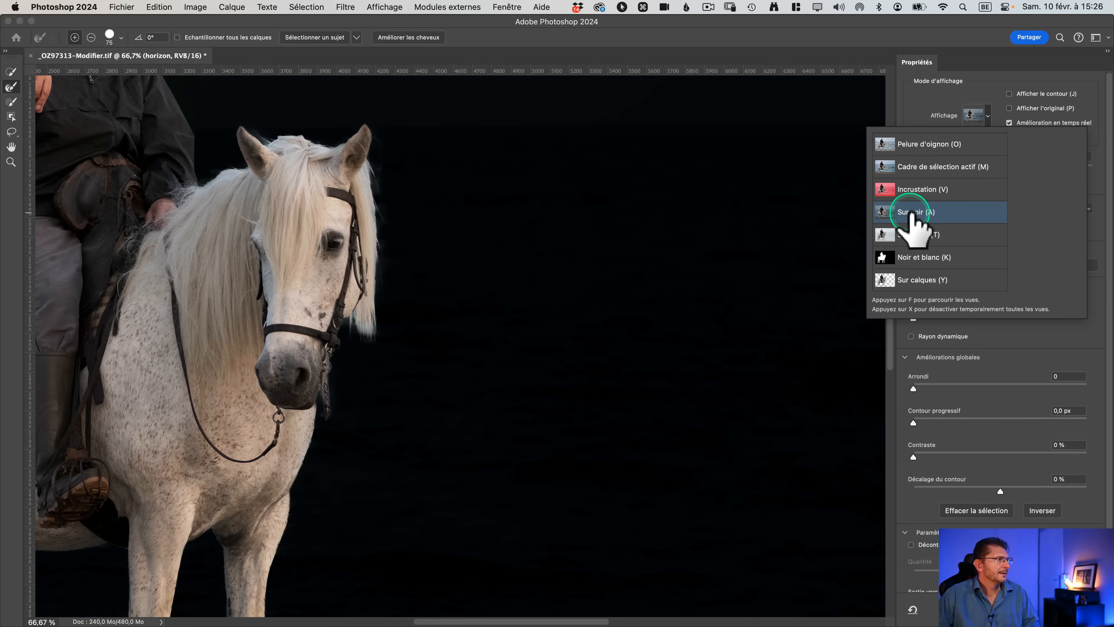
pyautogui.click(362, 337)
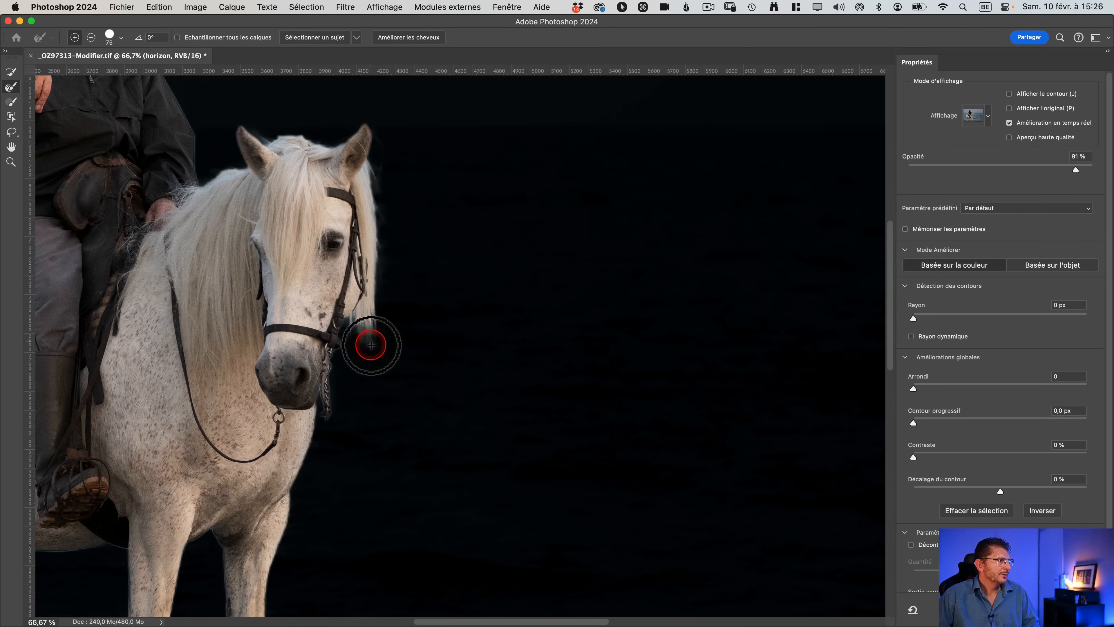
pyautogui.moveTo(351, 317); pyautogui.dragTo(352, 326)
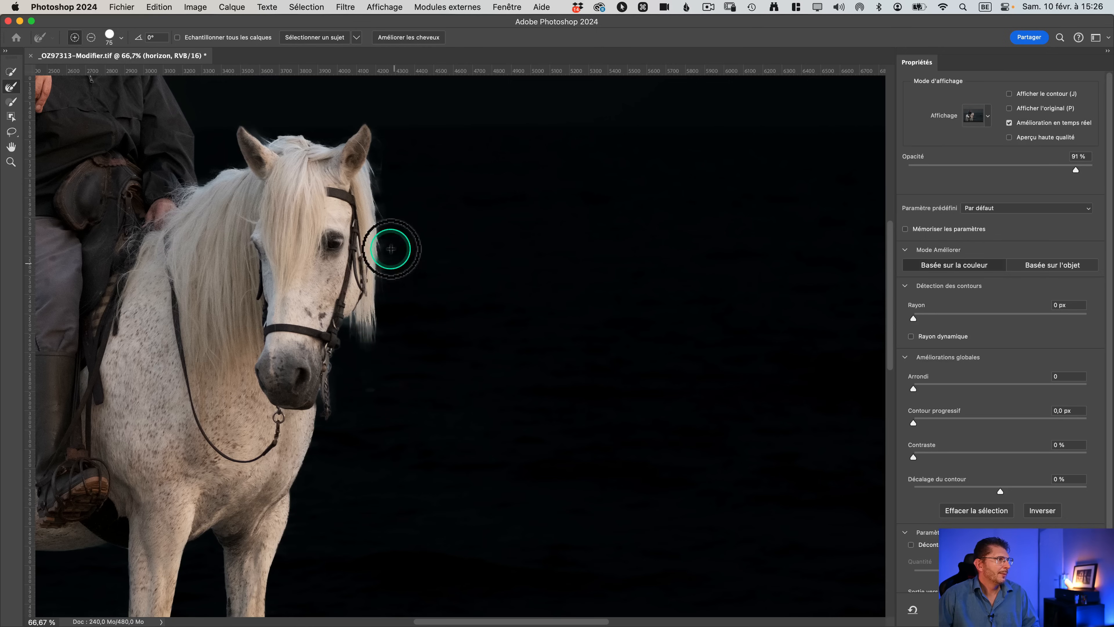
pyautogui.moveTo(369, 161); pyautogui.dragTo(382, 244)
pyautogui.click(389, 324)
# Step: Set the preview opacity to 57% and brush over the horse's tail hairs to refine their edge
pyautogui.moveTo(1076, 168); pyautogui.dragTo(1013, 168)
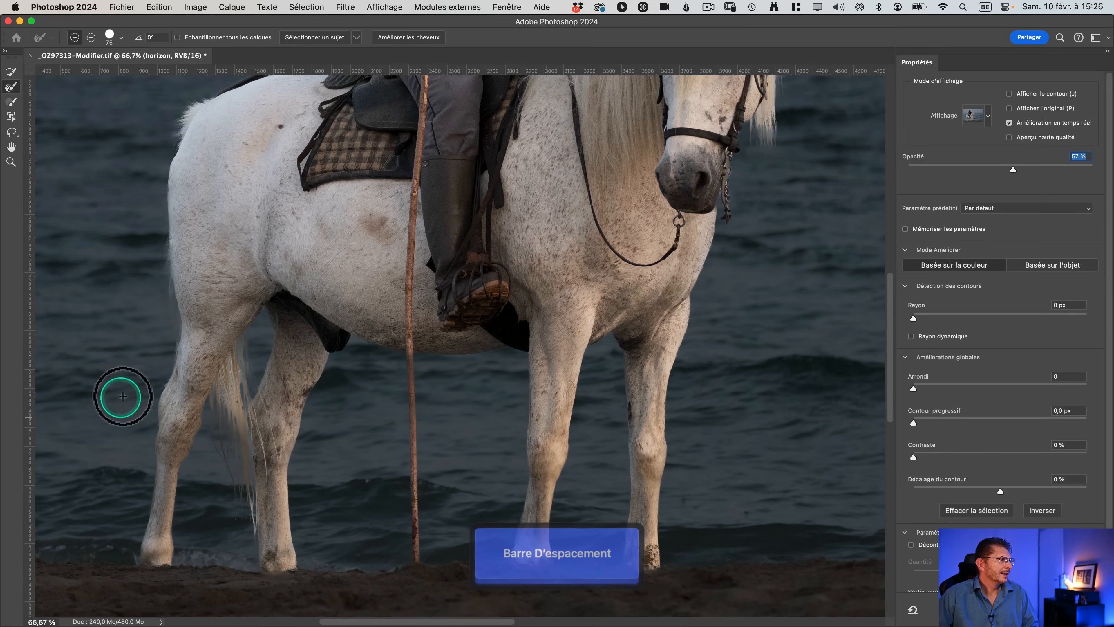
pyautogui.moveTo(242, 424)
pyautogui.mouseDown()
pyautogui.moveTo(243, 334)
pyautogui.moveTo(244, 458)
pyautogui.mouseUp()
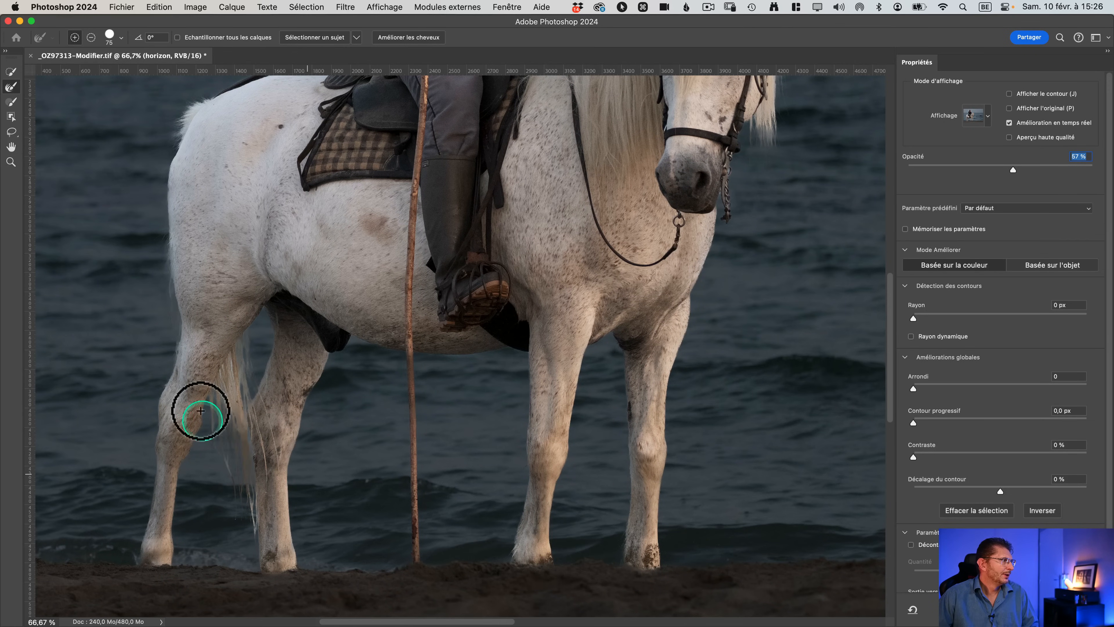
pyautogui.press('space')
pyautogui.press('space')
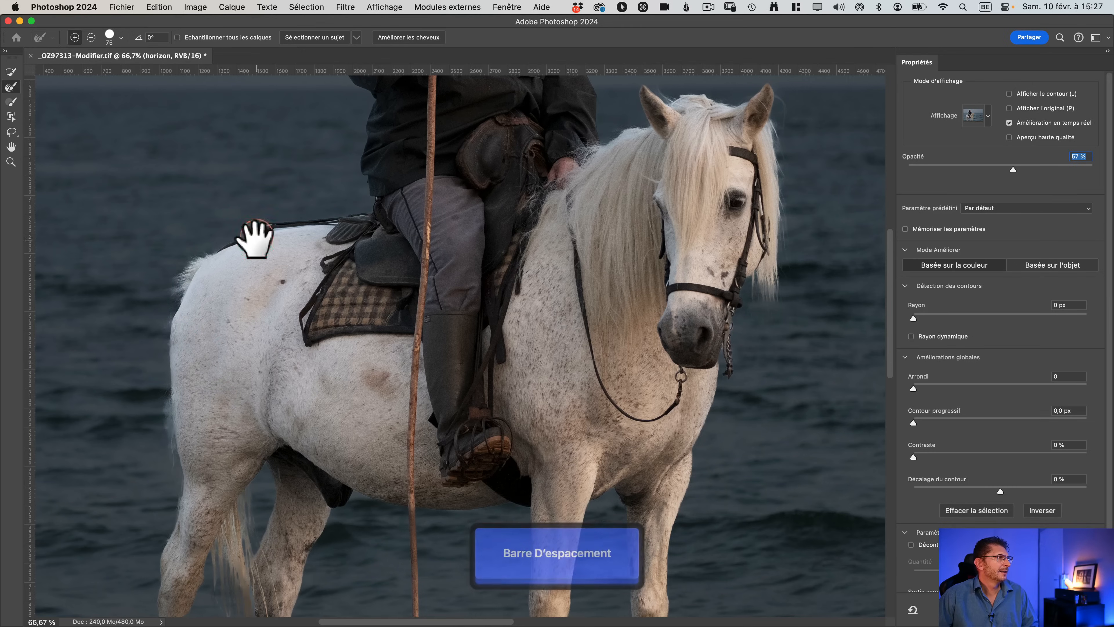
# Step: Check the outline around the rider and his glasses and apply the refined selection
pyautogui.moveTo(254, 239); pyautogui.dragTo(249, 368)
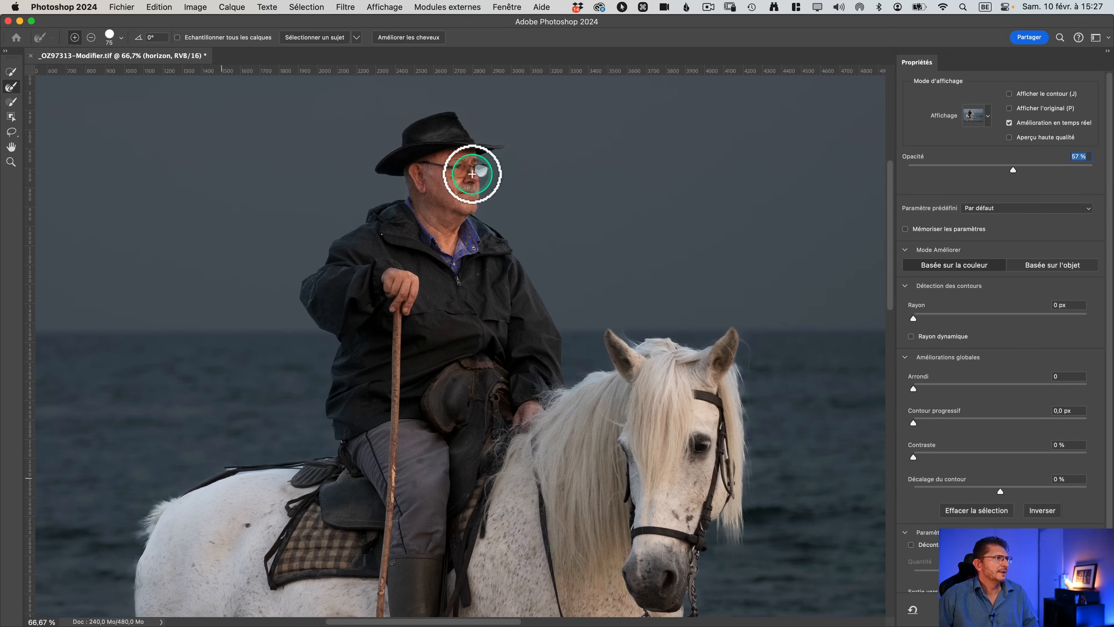
pyautogui.press('ctrl')
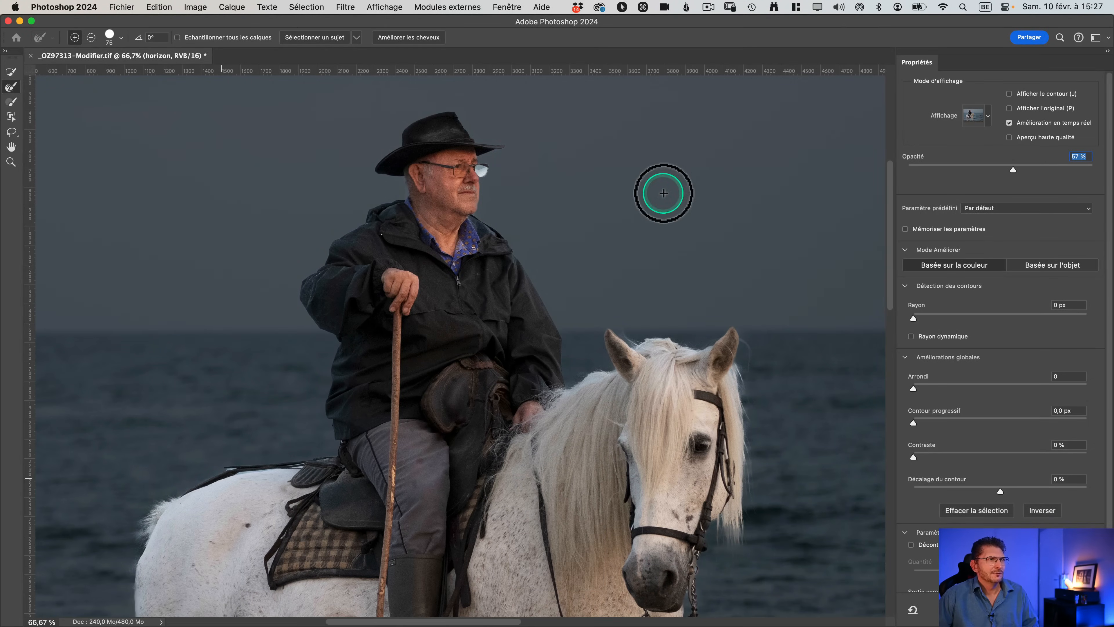
pyautogui.press('ctrl')
pyautogui.click(1083, 615)
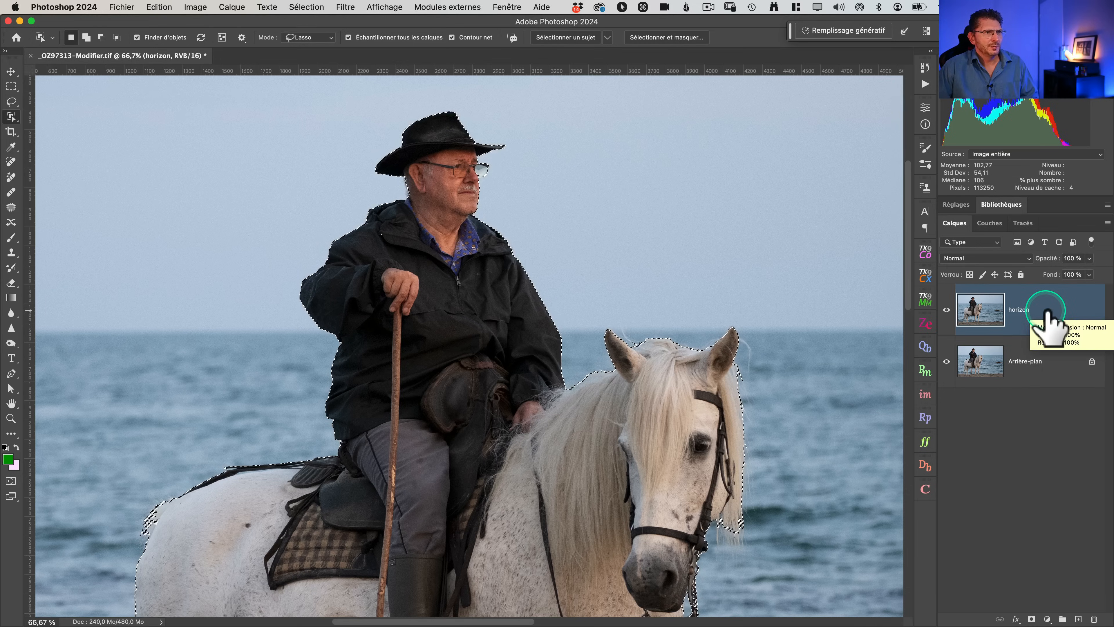
# Step: Add the lower part of the rider's stick, from the horse's belly down to the sand, to the selection with Object Selection
pyautogui.press('super')
pyautogui.press('super+0')
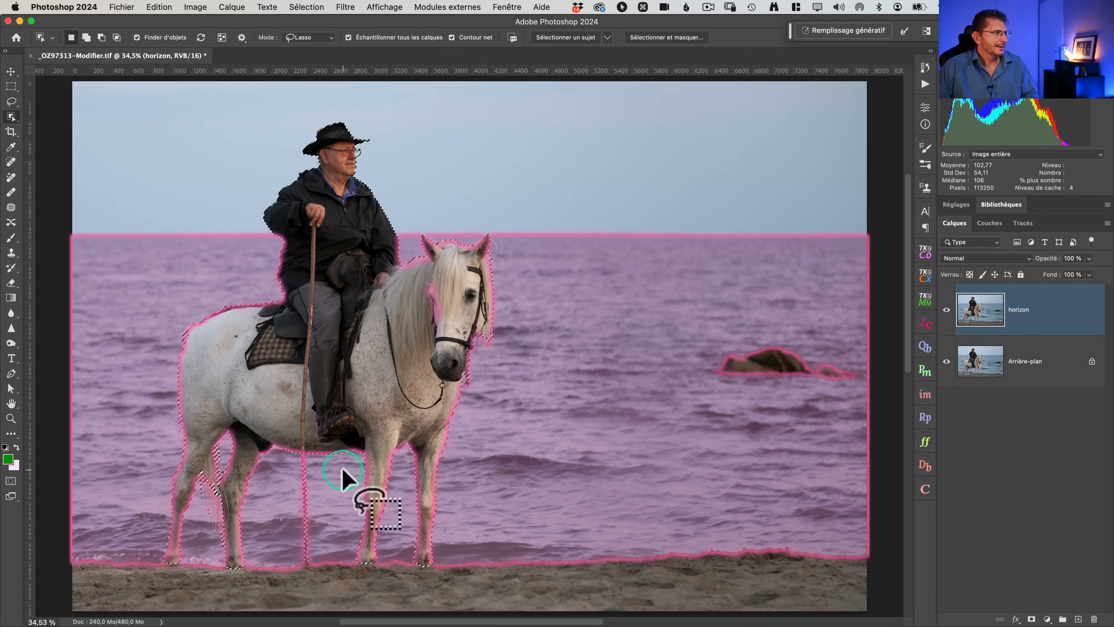
pyautogui.press('z')
pyautogui.moveTo(287, 466); pyautogui.dragTo(373, 473)
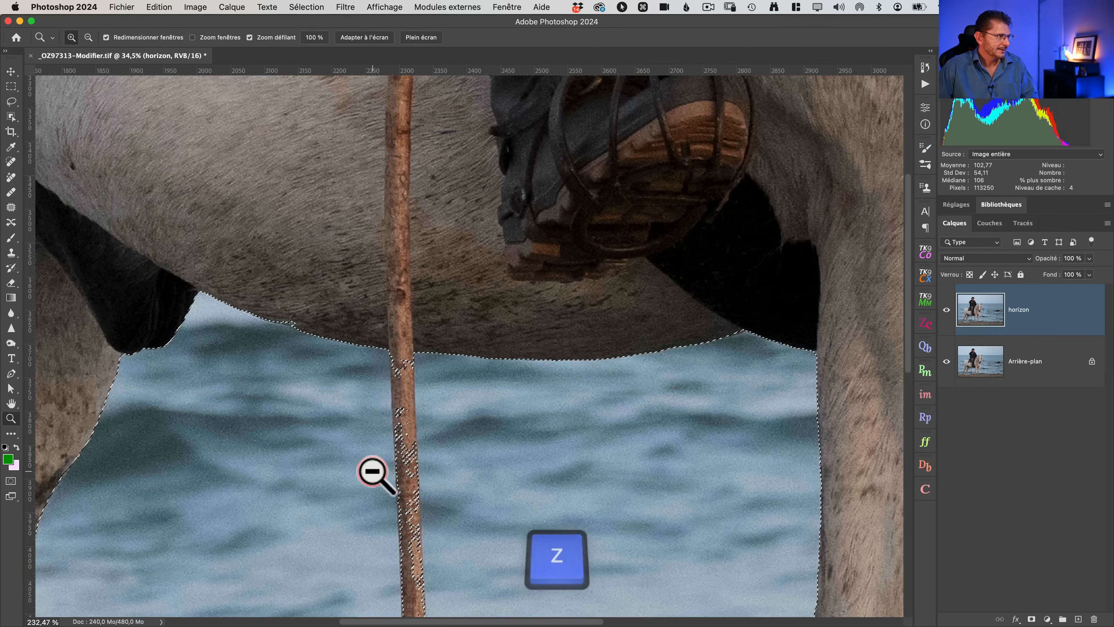
pyautogui.press('space')
pyautogui.moveTo(428, 436); pyautogui.dragTo(423, 192)
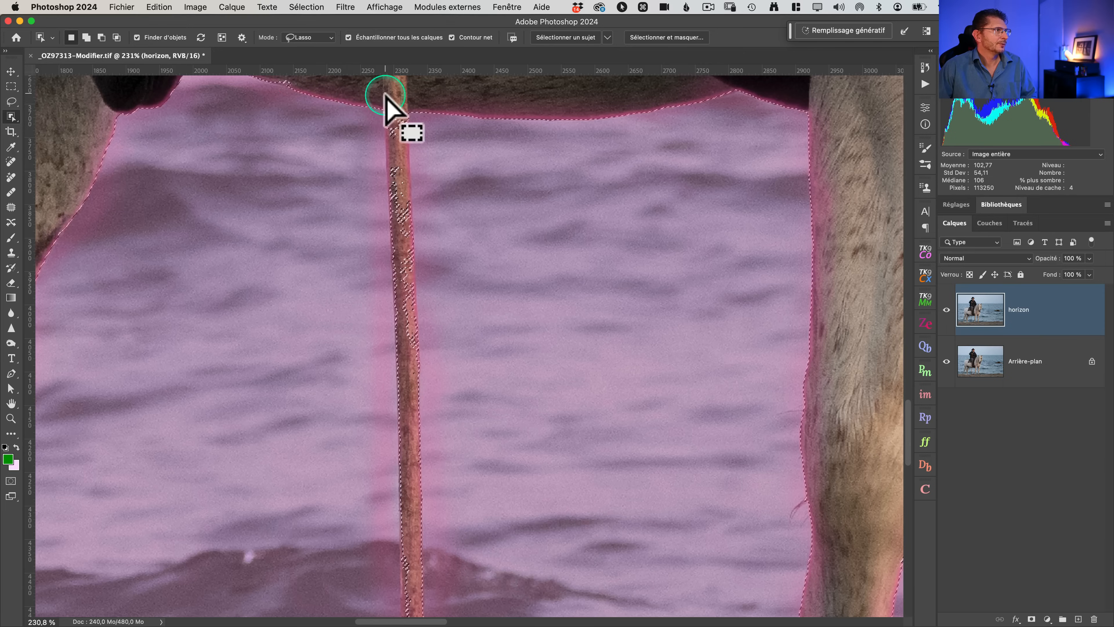
pyautogui.moveTo(387, 108); pyautogui.dragTo(366, 476)
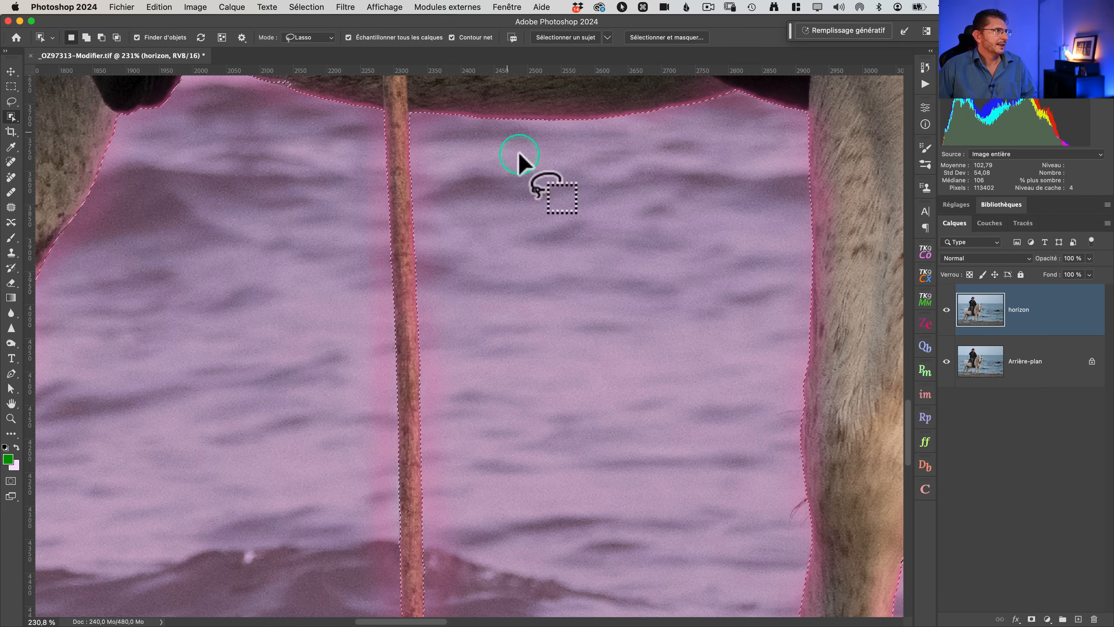
pyautogui.moveTo(498, 332); pyautogui.dragTo(502, 104)
pyautogui.moveTo(542, 379); pyautogui.dragTo(537, 239)
pyautogui.moveTo(440, 220)
pyautogui.mouseDown()
pyautogui.moveTo(407, 240)
pyautogui.moveTo(407, 341)
pyautogui.moveTo(436, 281)
pyautogui.mouseUp()
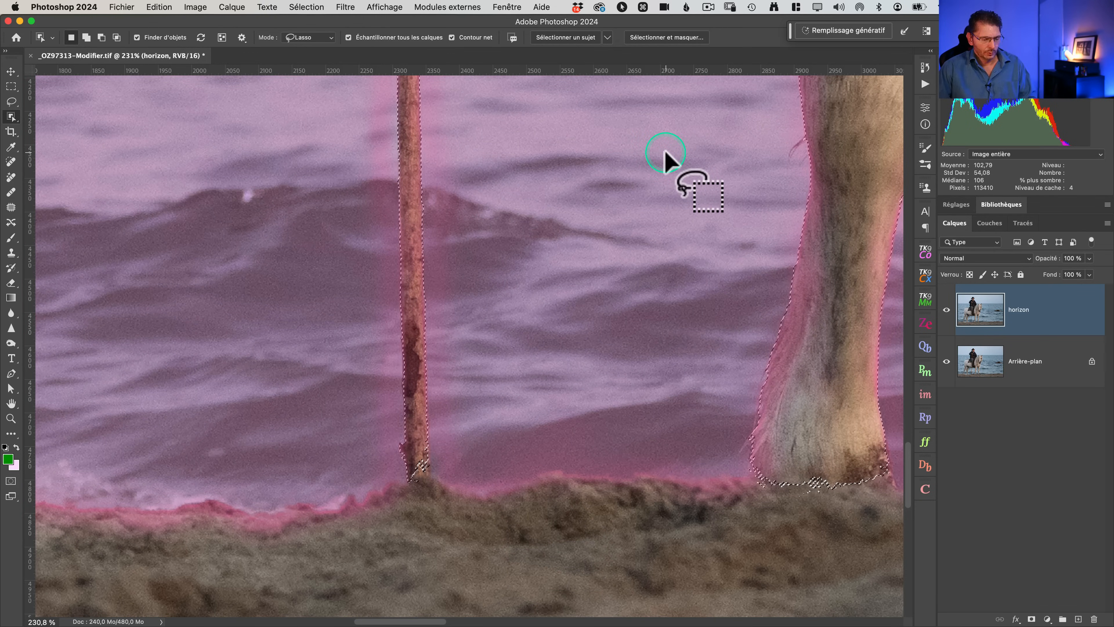
pyautogui.press('super+0')
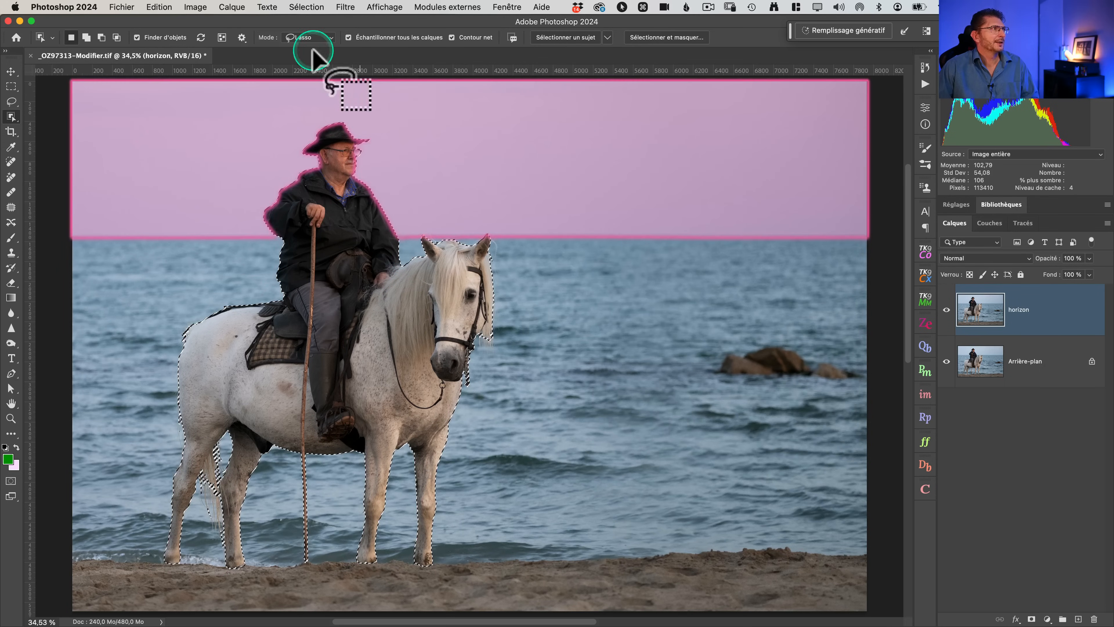
# Step: Copy the selected rider and horse to a new layer and check the cutout by briefly isolating that layer
pyautogui.click(232, 7)
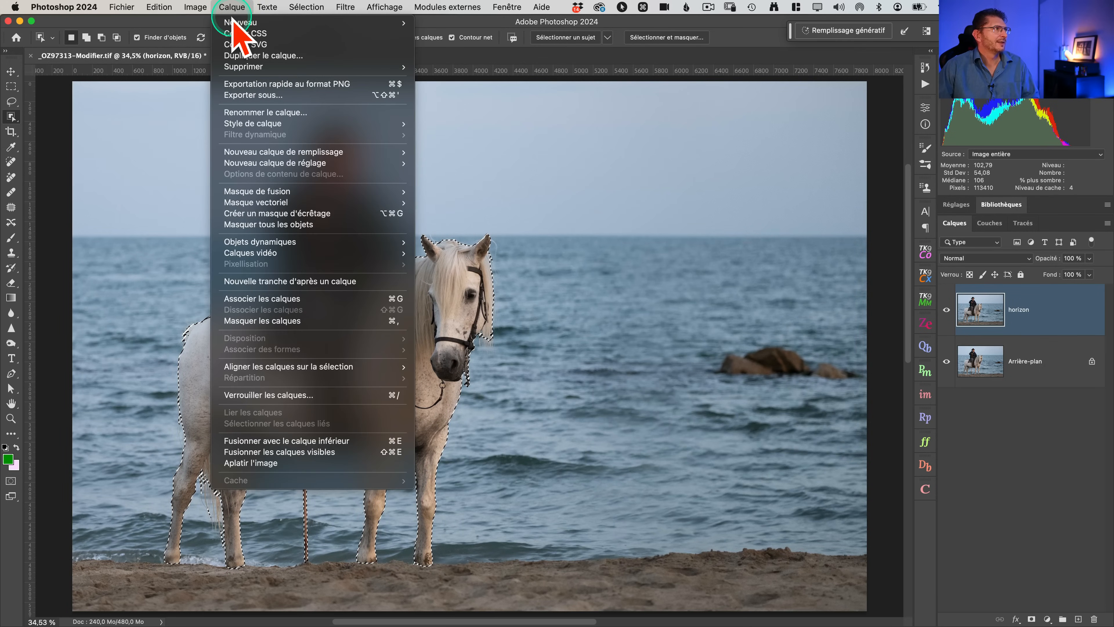
pyautogui.moveTo(235, 22)
pyautogui.click(461, 128)
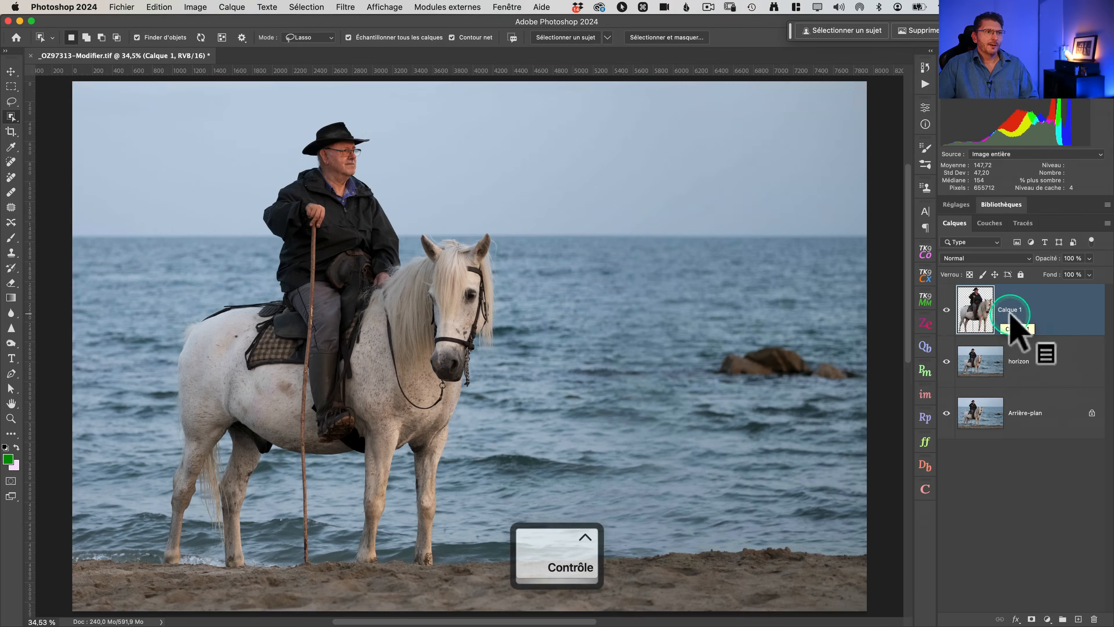
pyautogui.keyDown('alt'); pyautogui.click(818, 305); pyautogui.keyUp('alt')
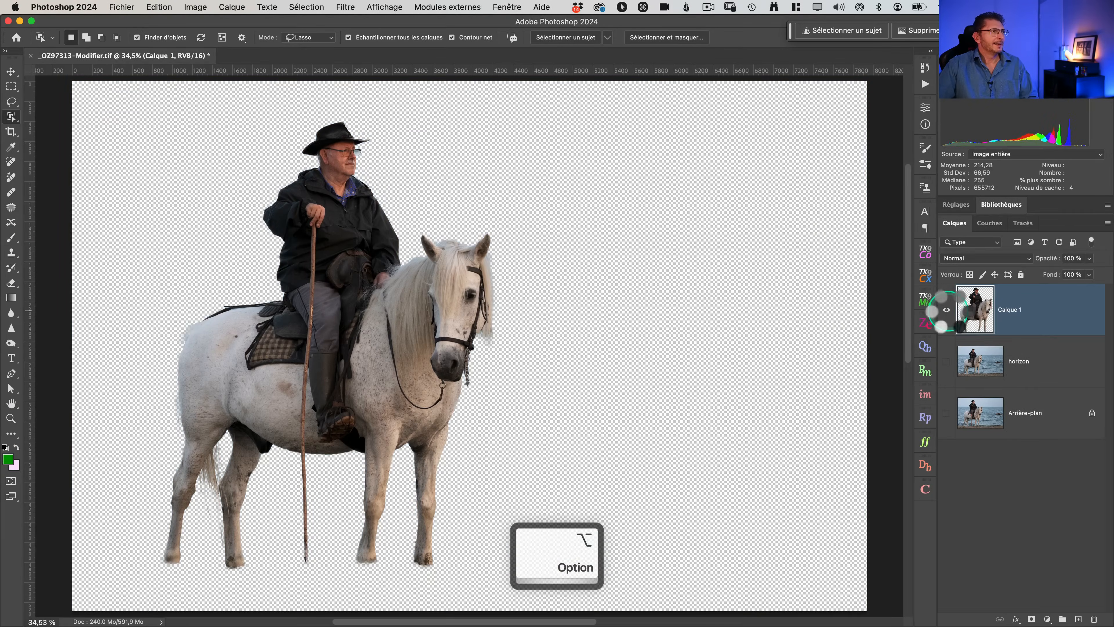
pyautogui.keyDown('alt'); pyautogui.click(946, 310); pyautogui.keyUp('alt')
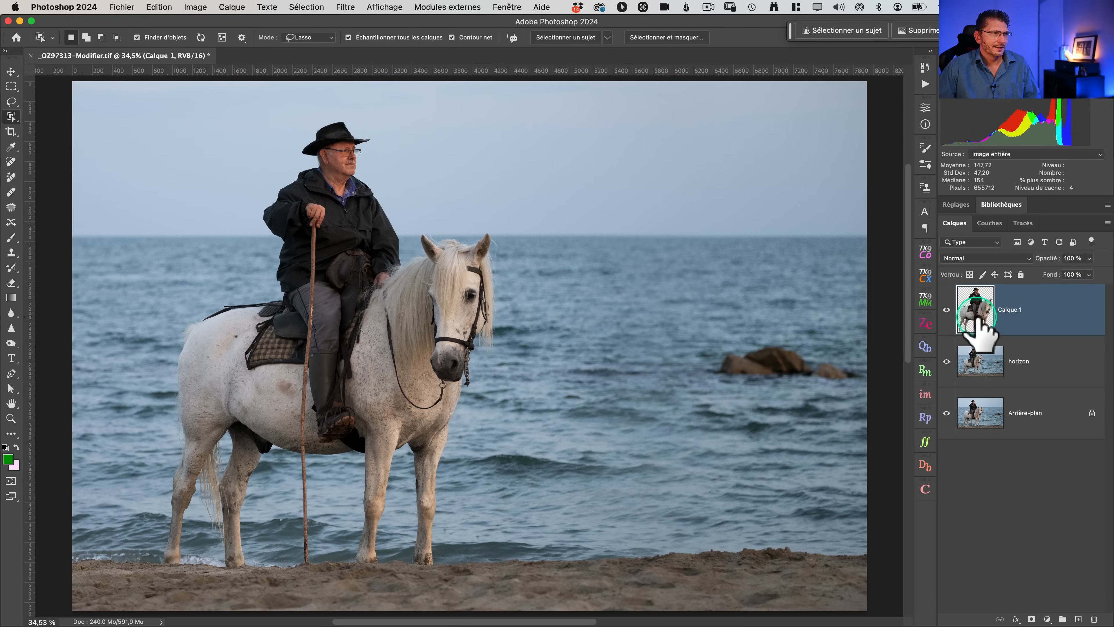
pyautogui.press('super+shift+d')
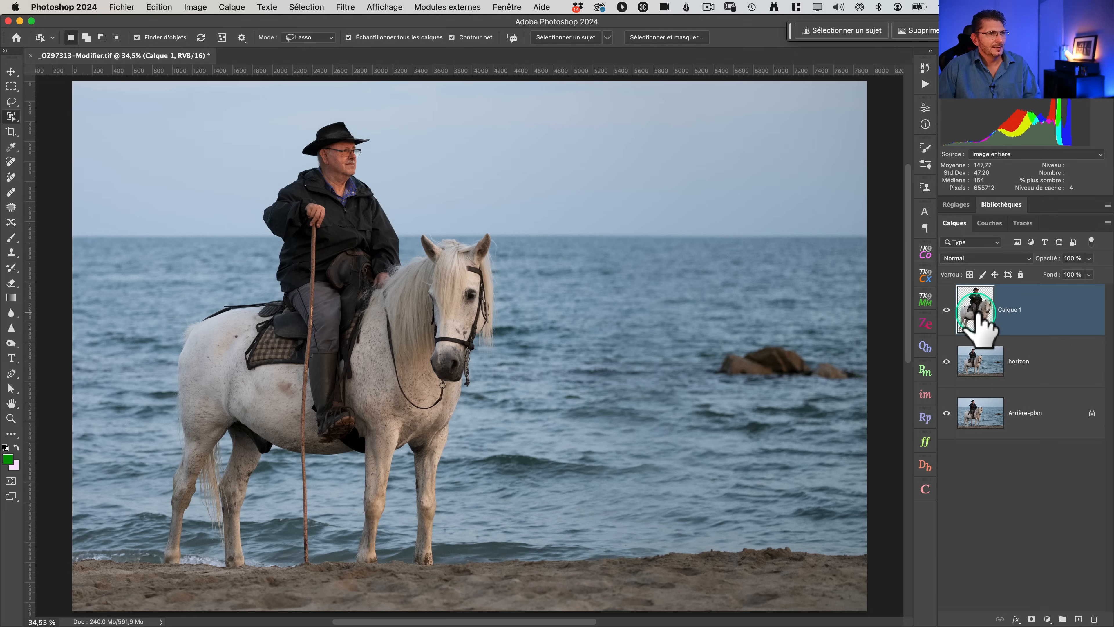
pyautogui.click(306, 7)
pyautogui.press('ctrl')
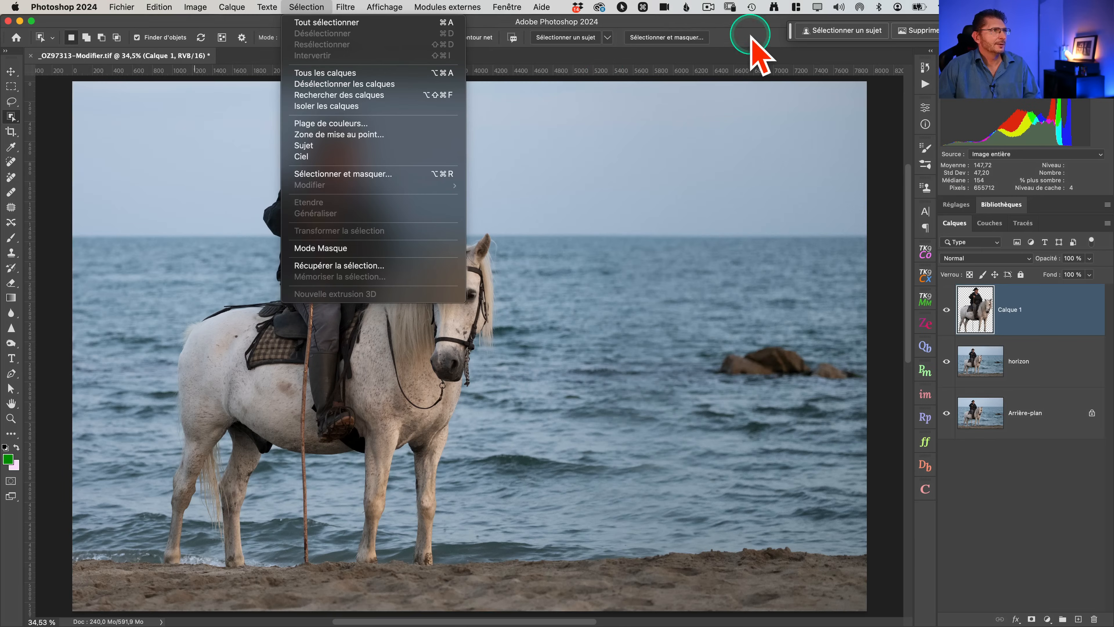
pyautogui.click(750, 44)
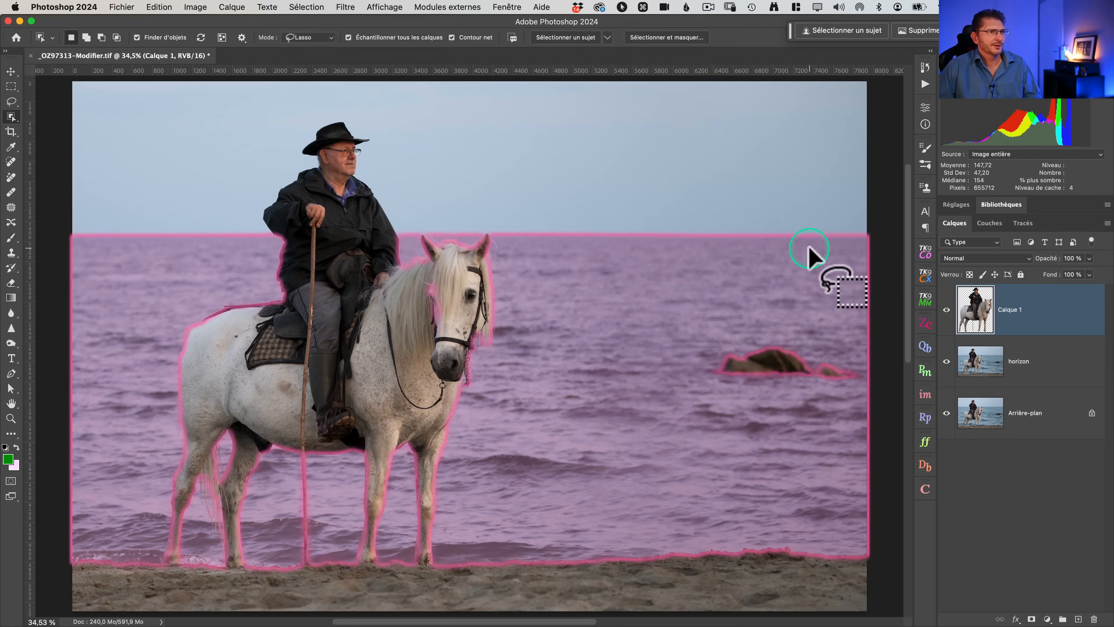
# Step: Load the outline of Calque 1 as a selection and remove the rider and horse from the horizon layer with Delete and Fill Selection
pyautogui.press('super')
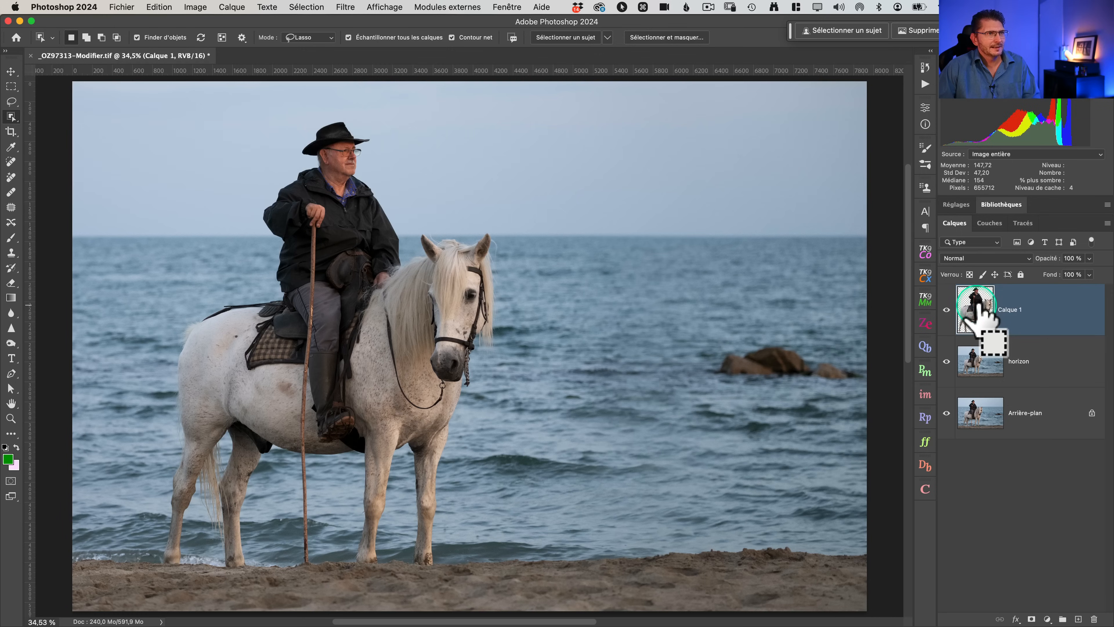
pyautogui.keyDown('super'); pyautogui.click(976, 307); pyautogui.keyUp('super')
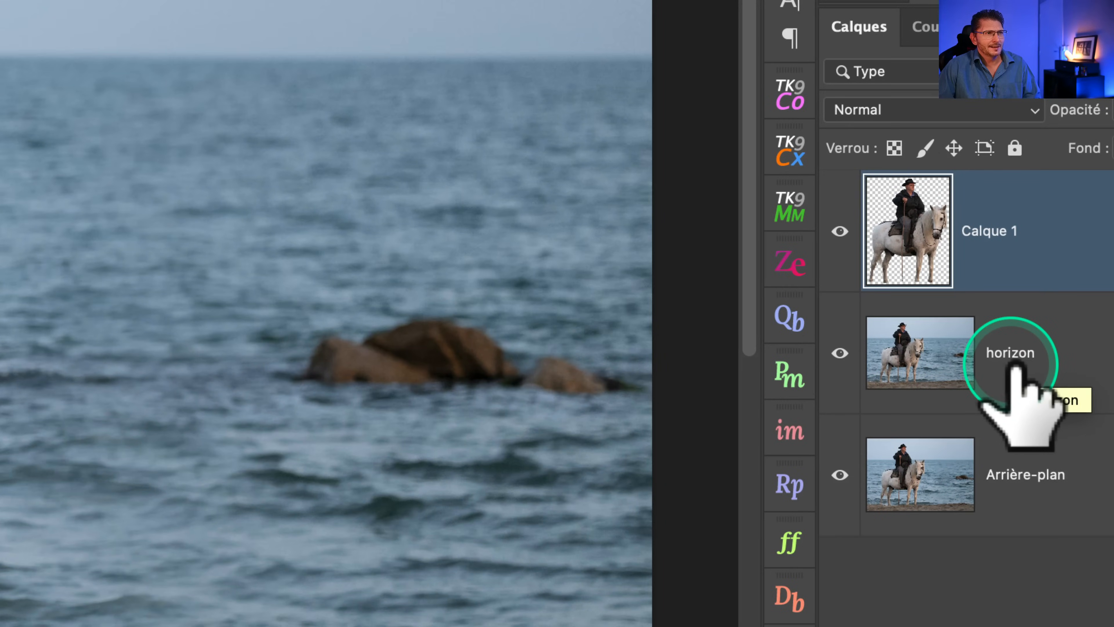
pyautogui.click(1016, 369)
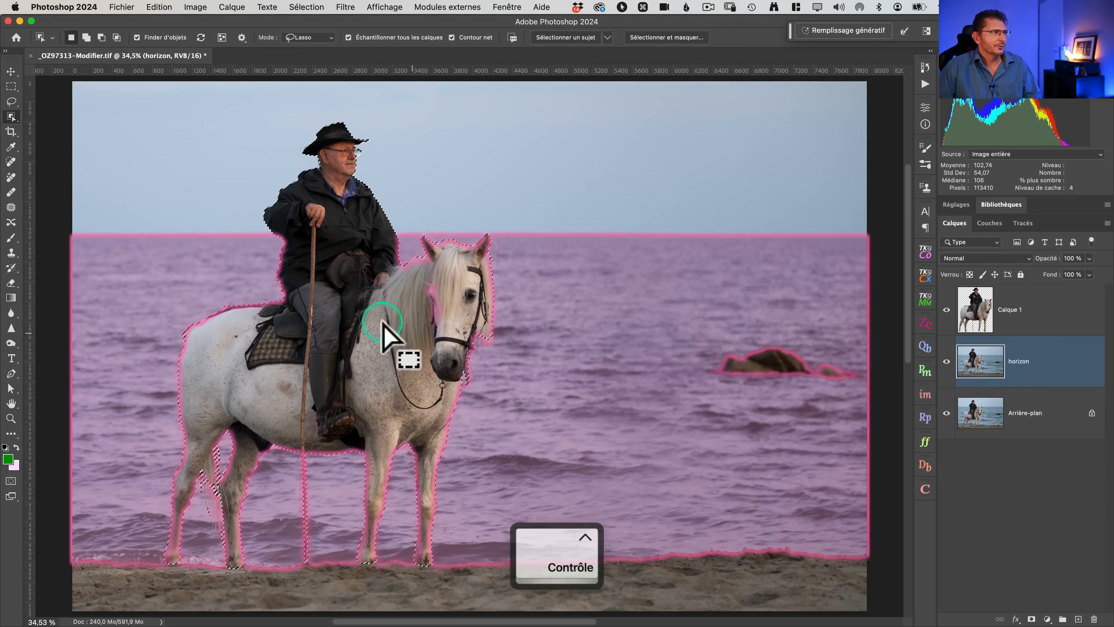
pyautogui.rightClick(404, 339)
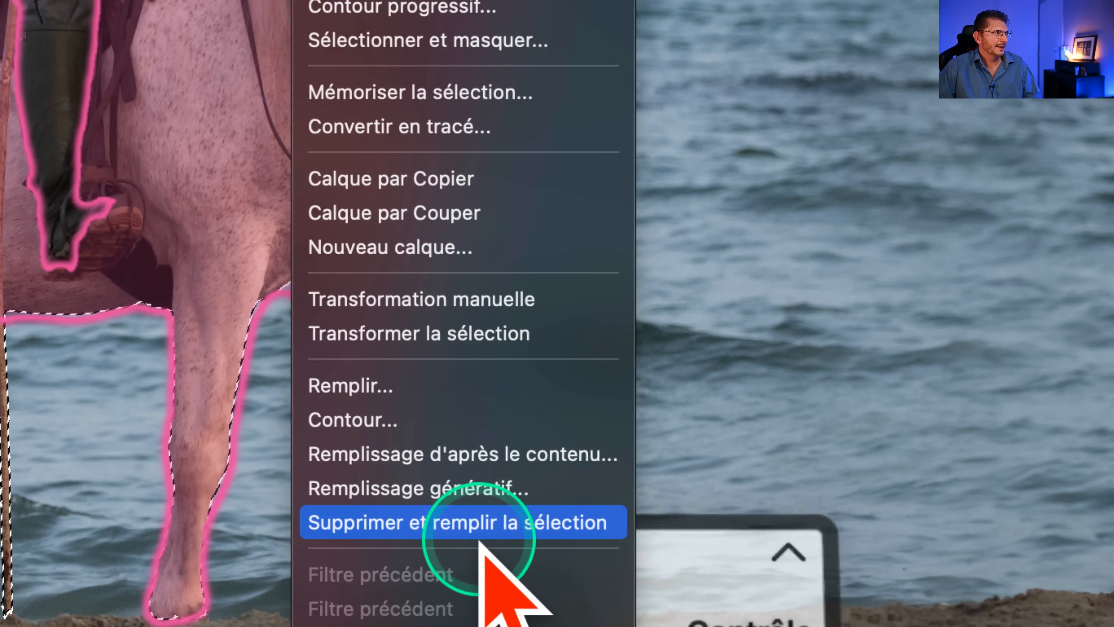
pyautogui.click(473, 533)
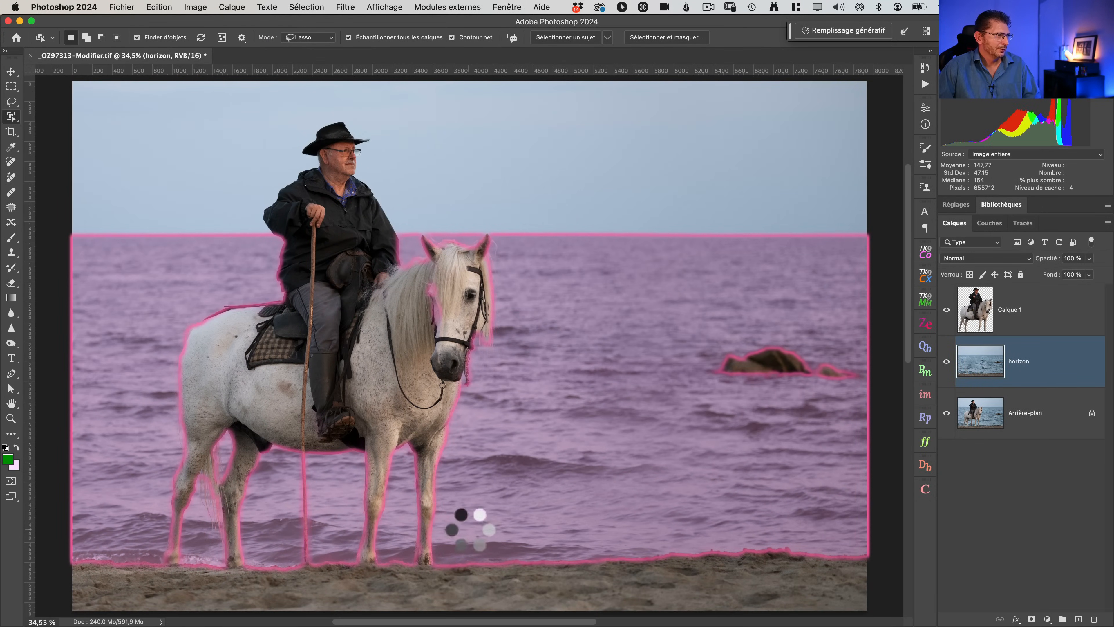
pyautogui.click(924, 370)
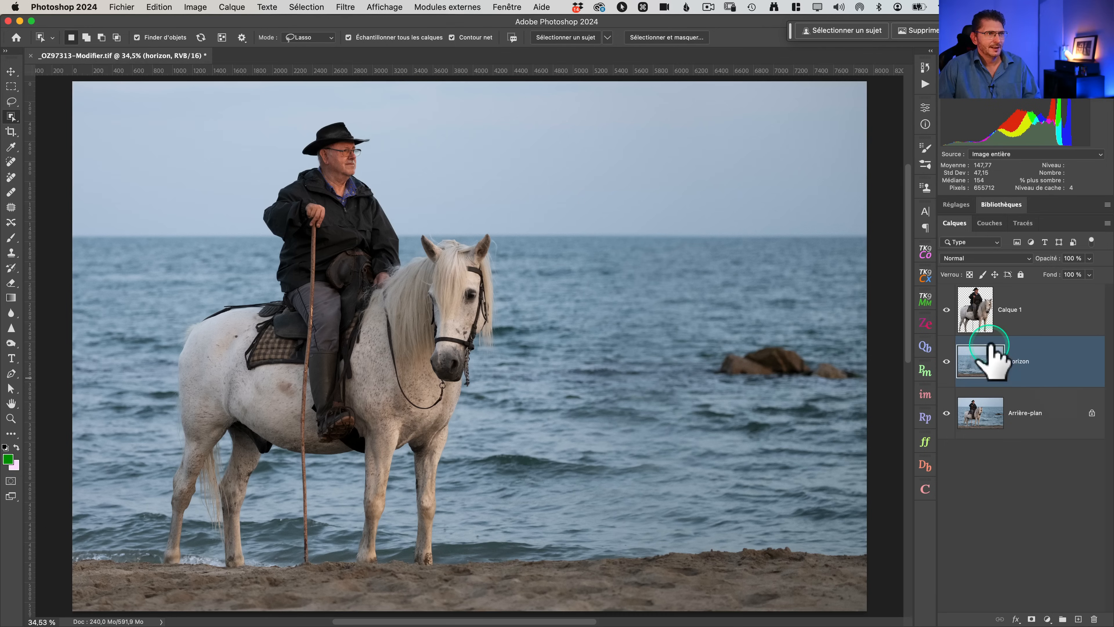
# Step: Hide the Calque 1 layer and clean the leftover traces of the horse's head from the horizon layer with the Remove tool at size 272
pyautogui.click(946, 309)
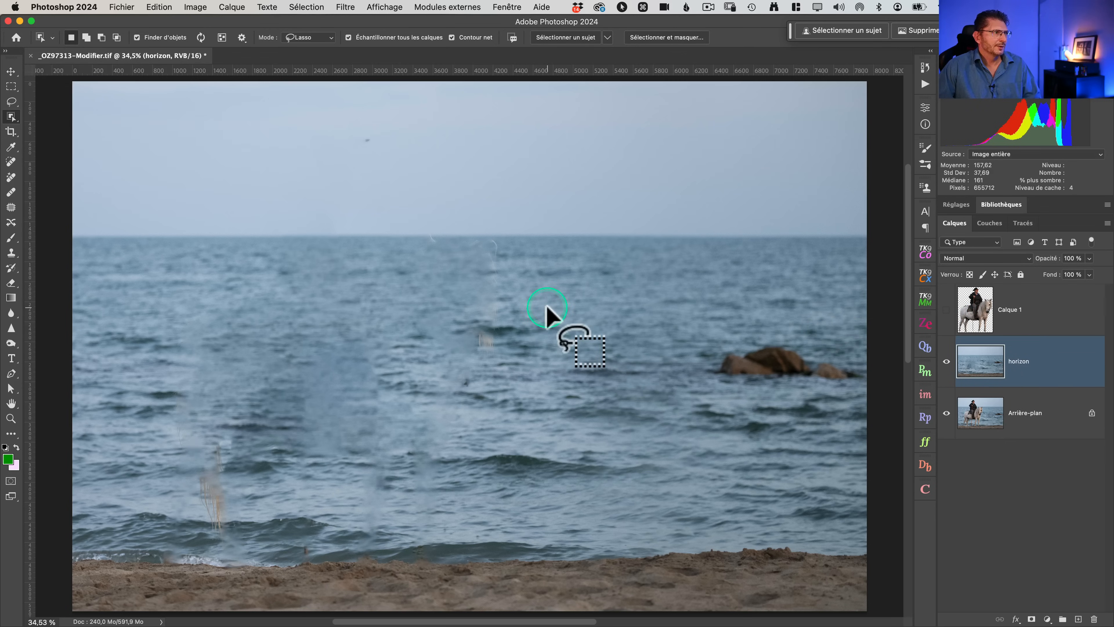
pyautogui.press('j')
pyautogui.press('ctrl')
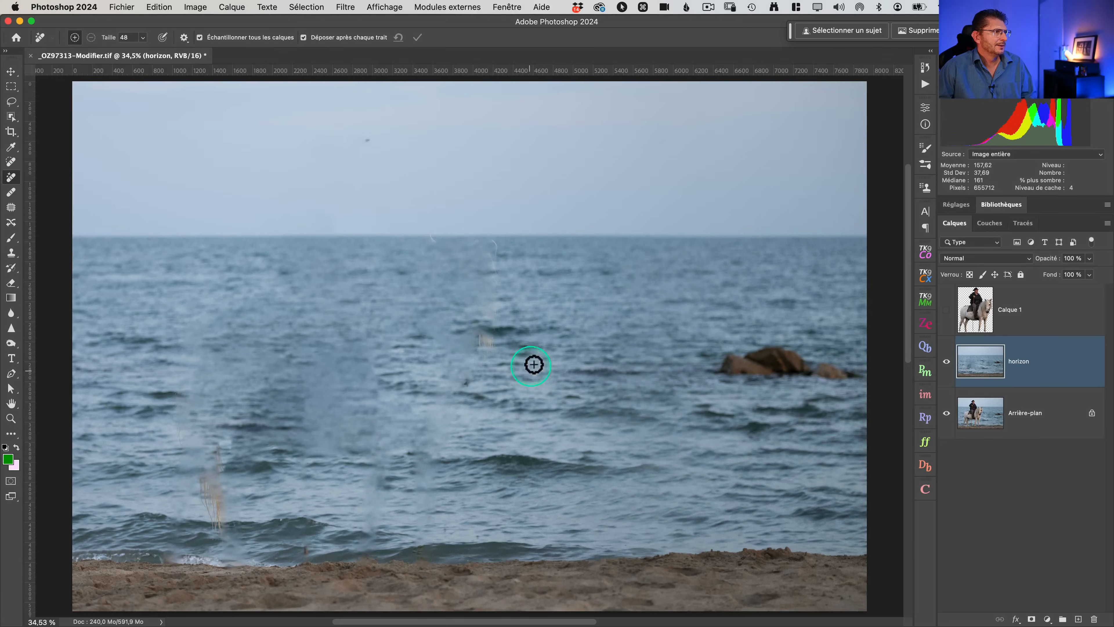
pyautogui.hotkey('ctrl', 'alt')
pyautogui.moveTo(503, 342); pyautogui.dragTo(509, 342)
pyautogui.moveTo(482, 329); pyautogui.dragTo(484, 349)
pyautogui.moveTo(493, 246); pyautogui.dragTo(494, 280)
pyautogui.moveTo(430, 238); pyautogui.dragTo(423, 241)
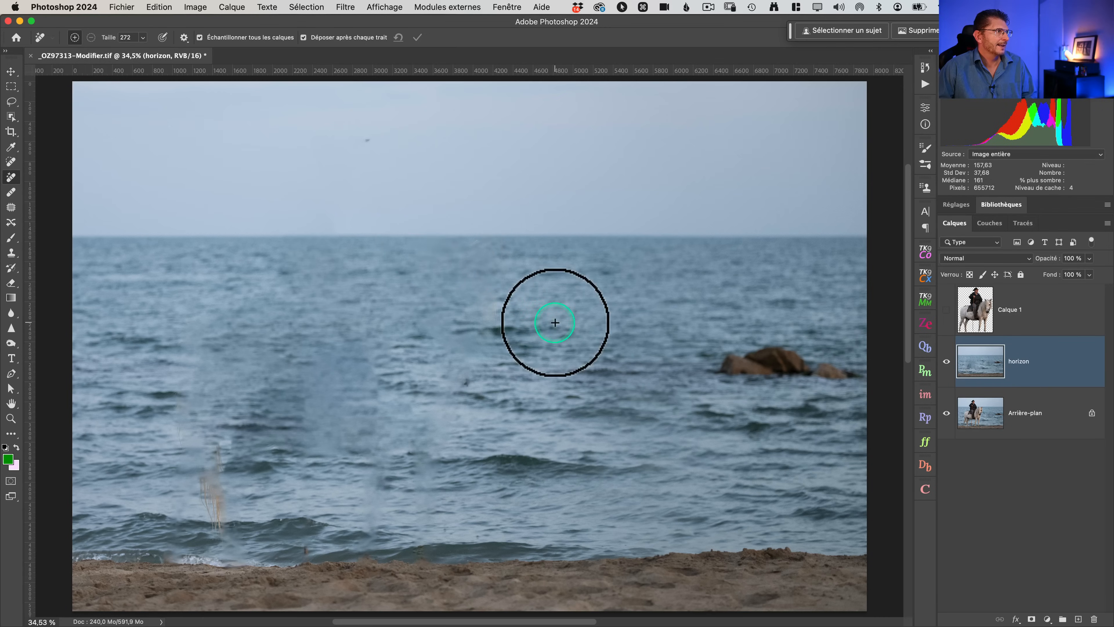
# Step: Remove the streaks left by the horse's hind legs in the waves on the horizon layer and show Calque 1 again
pyautogui.moveTo(207, 518); pyautogui.dragTo(208, 443)
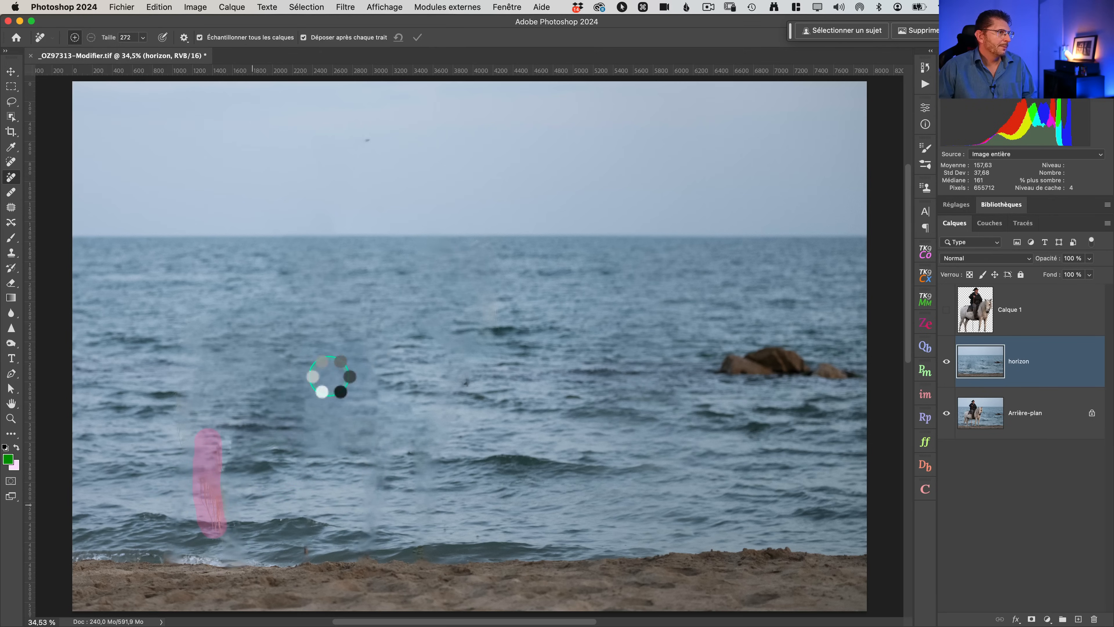
pyautogui.moveTo(222, 468)
pyautogui.mouseDown()
pyautogui.moveTo(223, 514)
pyautogui.moveTo(215, 496)
pyautogui.moveTo(233, 531)
pyautogui.mouseUp()
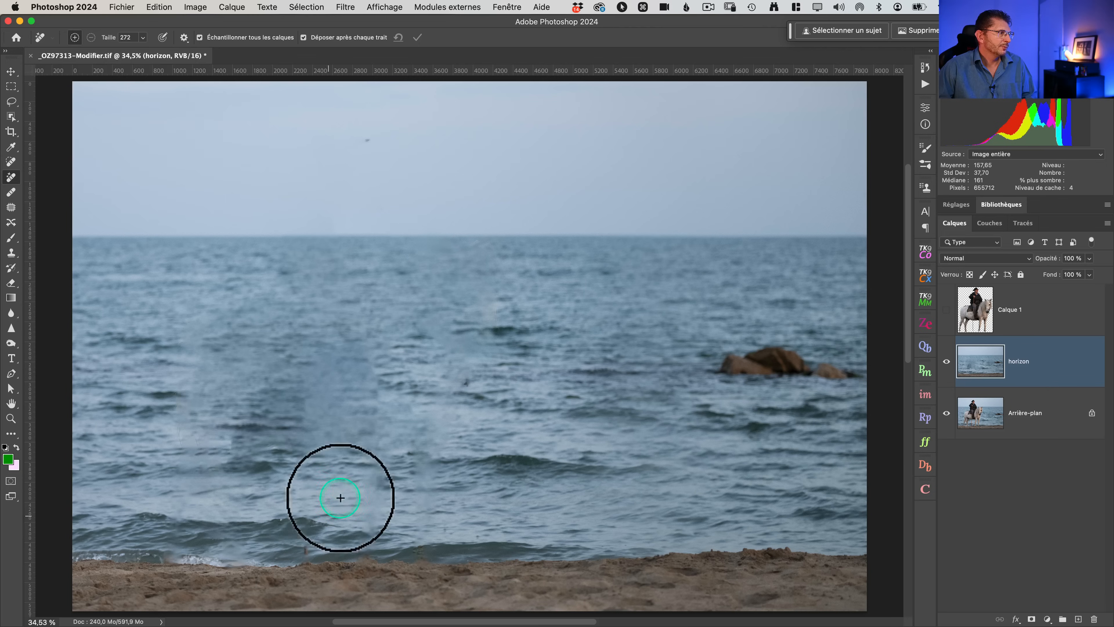
pyautogui.click(945, 310)
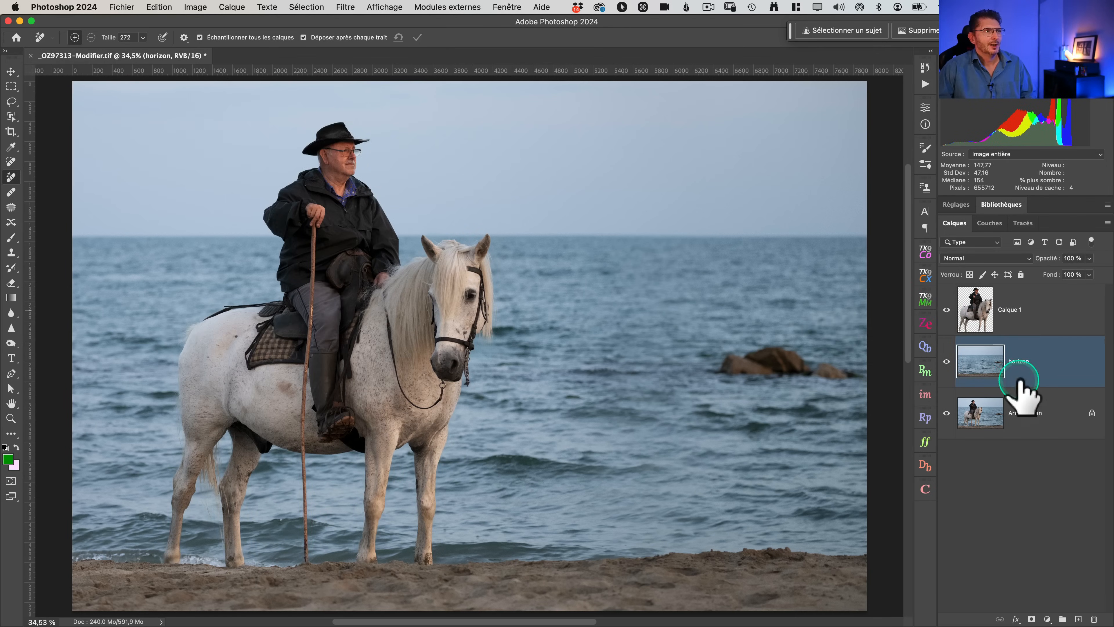
# Step: Place a horizontal guide at the height of the rider's saddle and select the full width of the image above it with a rectangular marquee
pyautogui.press('super+minus')
pyautogui.press('super+minus')
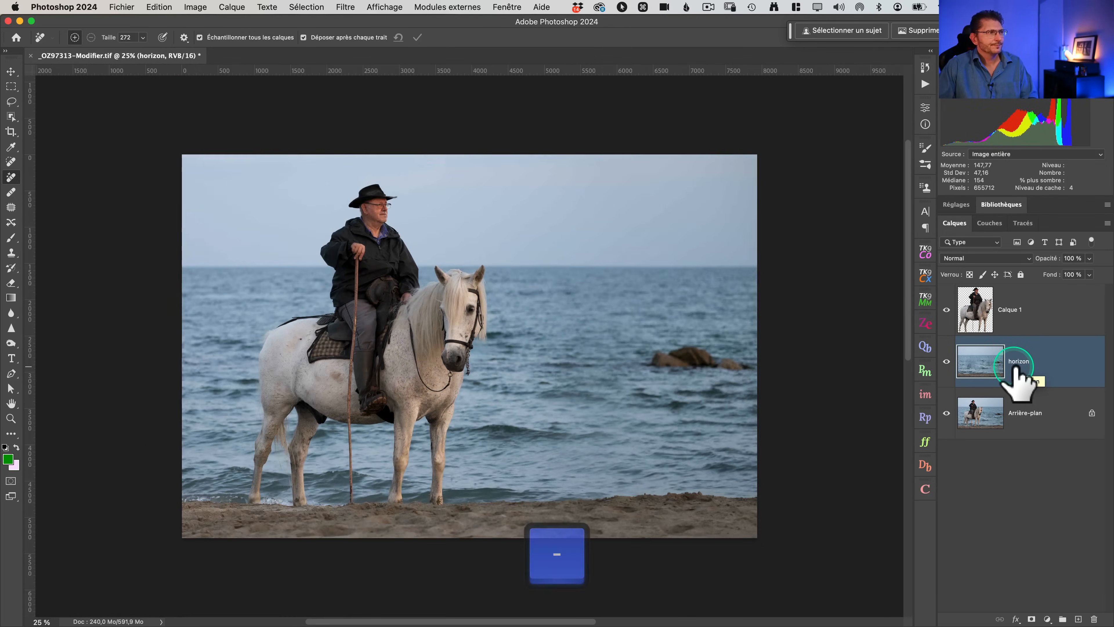
pyautogui.moveTo(544, 70); pyautogui.dragTo(550, 111)
pyautogui.moveTo(564, 267); pyautogui.dragTo(571, 341)
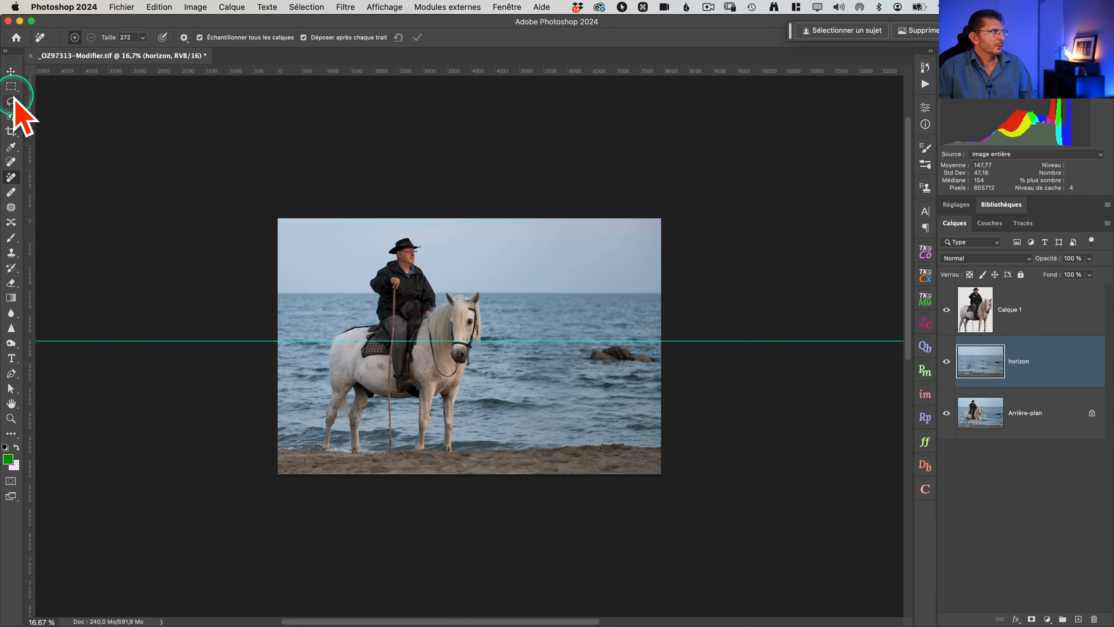
pyautogui.click(11, 86)
pyautogui.moveTo(411, 269); pyautogui.dragTo(1098, 456)
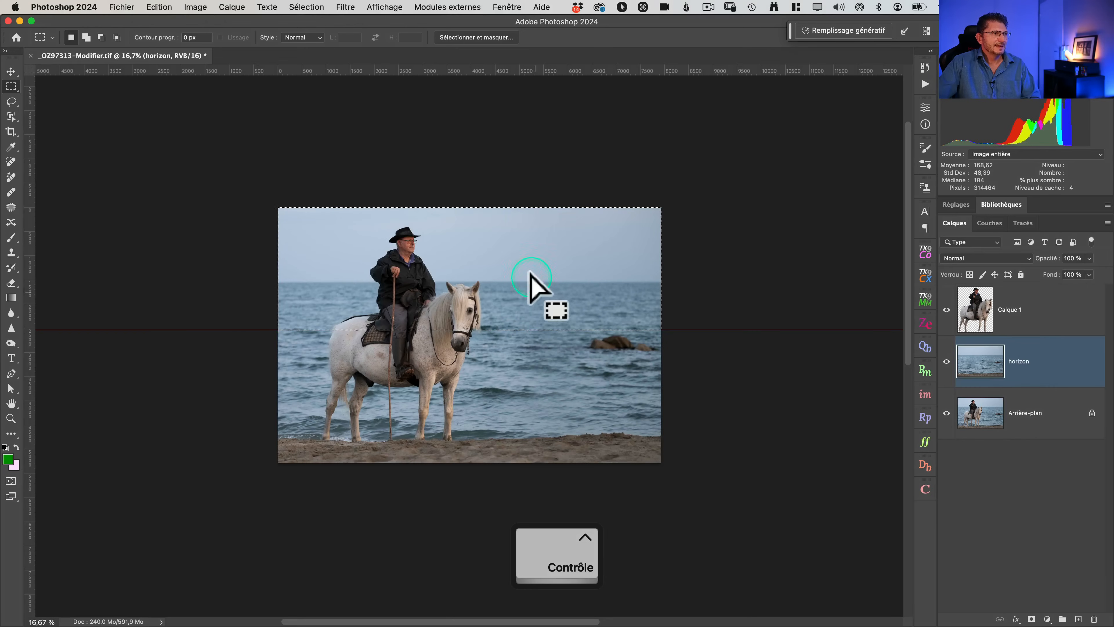
pyautogui.press('super+t')
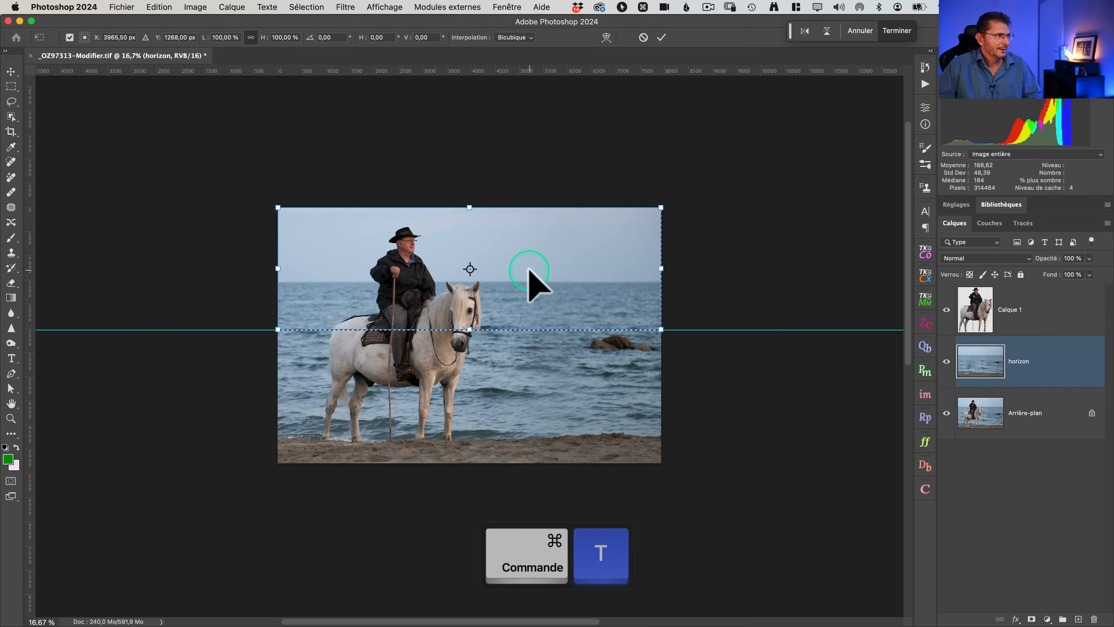
pyautogui.moveTo(471, 207)
pyautogui.mouseDown()
pyautogui.moveTo(471, 238)
pyautogui.moveTo(470, 207)
pyautogui.mouseUp()
pyautogui.press('super+z')
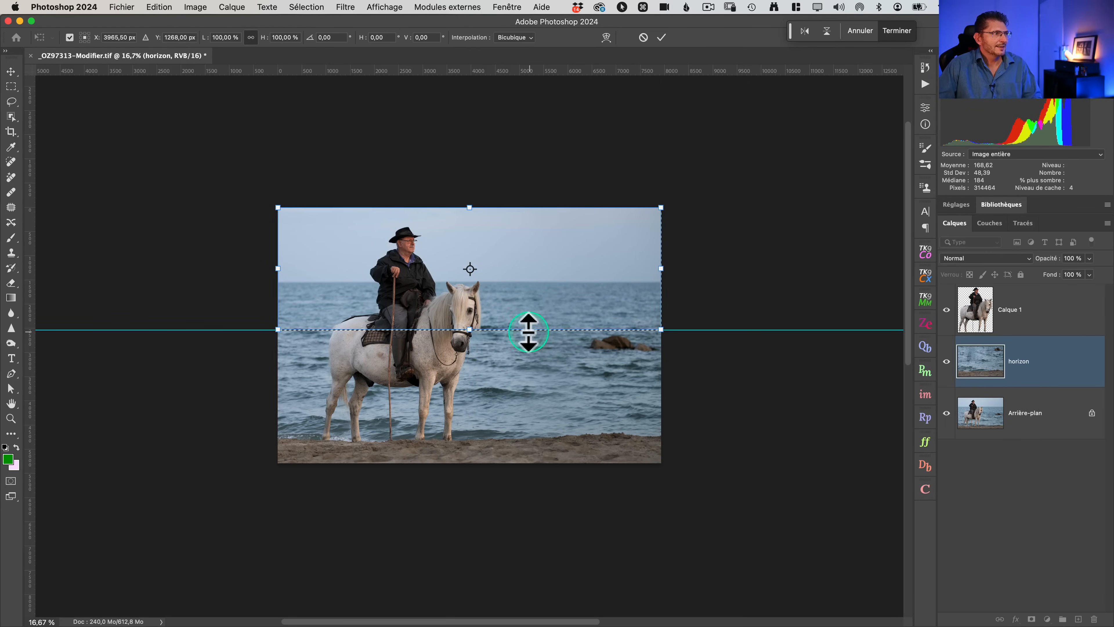
pyautogui.press('super')
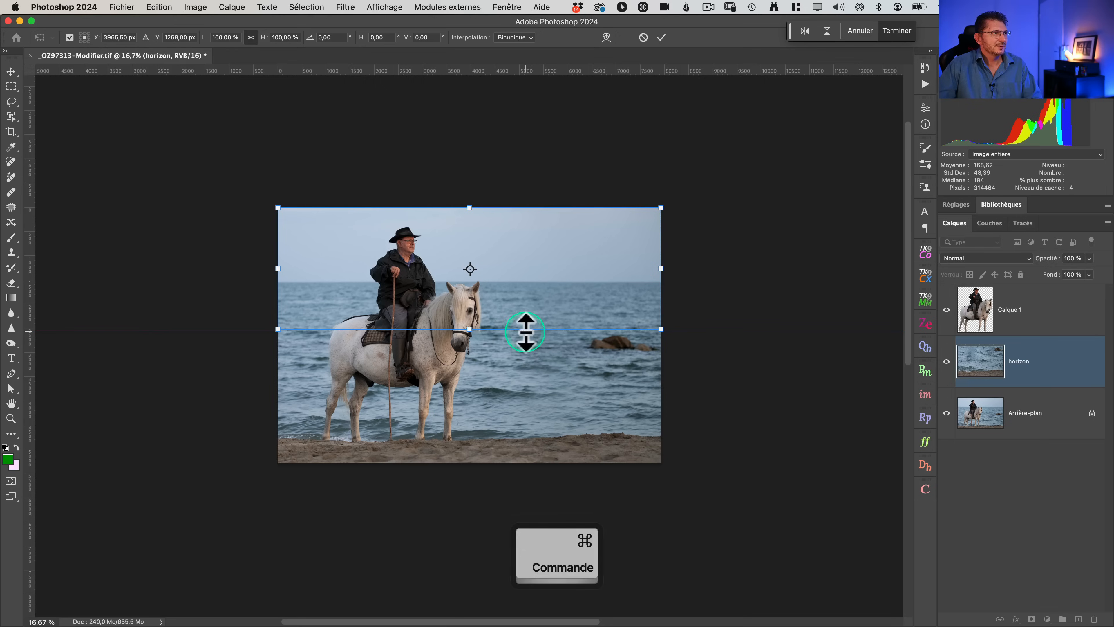
pyautogui.press('Escape')
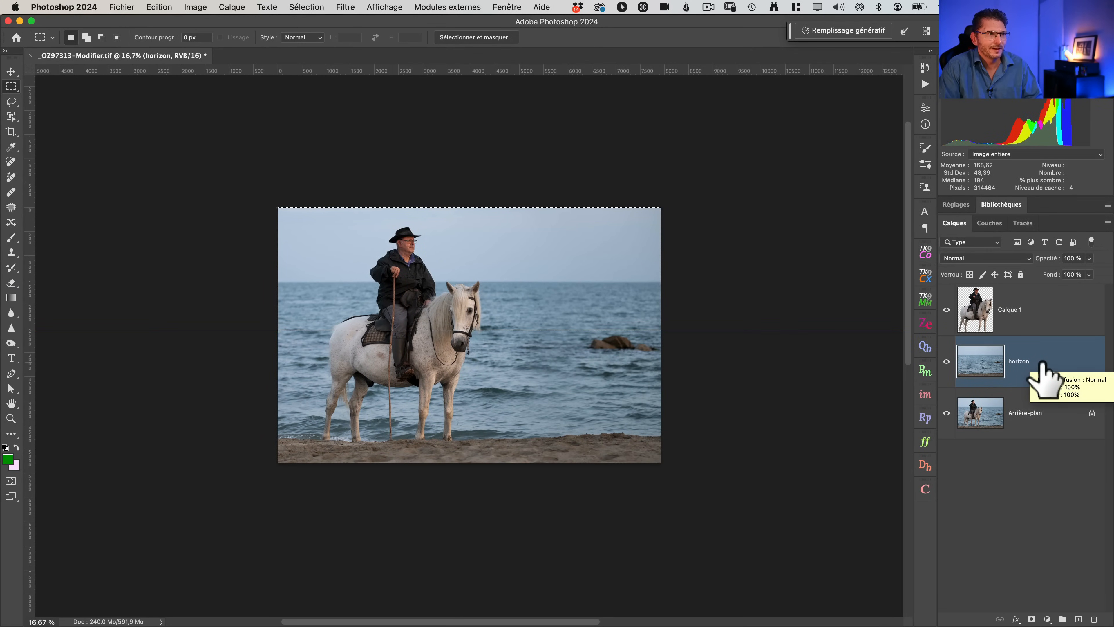
# Step: Copy the selected upper part of the horizon layer to a new layer named "ligne horizon"
pyautogui.press('super')
pyautogui.press('super+j')
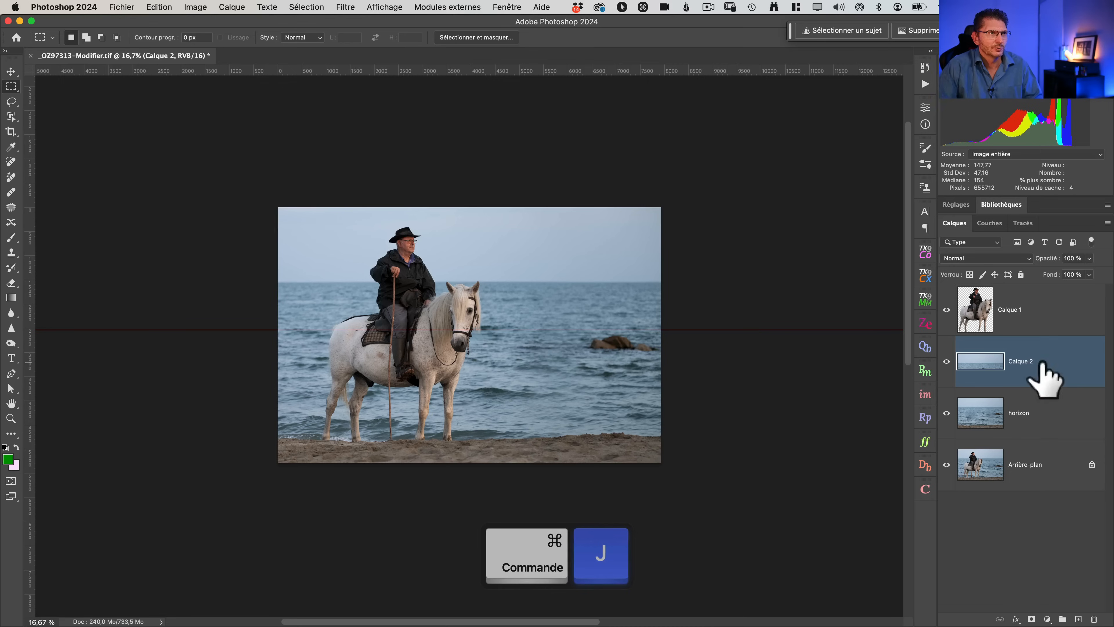
pyautogui.doubleClick(1018, 362)
pyautogui.write('iigne horizon')
pyautogui.press('Return')
pyautogui.click(1073, 356)
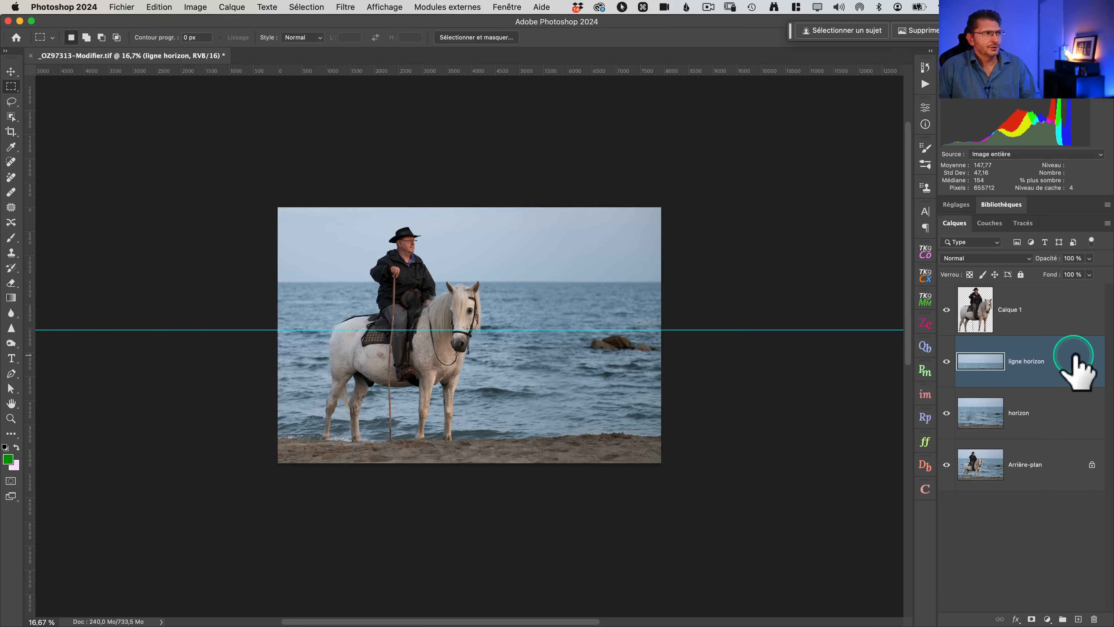
# Step: Stretch the ligne horizon layer downward from its top edge to about 164.59 % height, aligning its sea horizon with the guide, and compare before and after
pyautogui.press('super+t')
pyautogui.moveTo(481, 268); pyautogui.dragTo(469, 207)
pyautogui.press('ctrl')
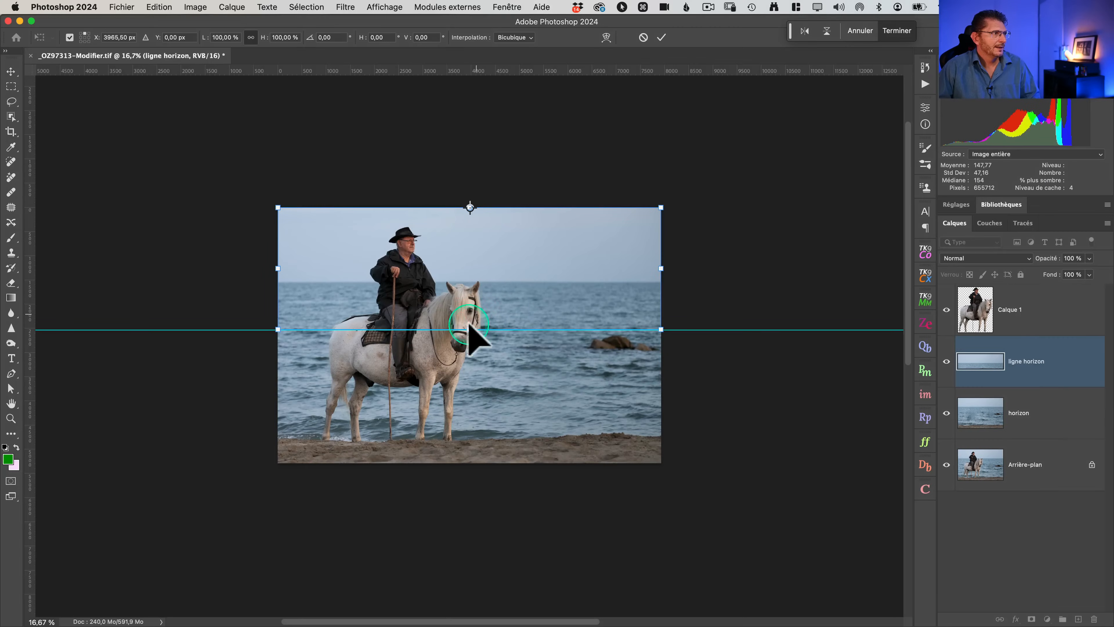
pyautogui.press('shift')
pyautogui.moveTo(468, 452); pyautogui.dragTo(469, 480)
pyautogui.moveTo(470, 343); pyautogui.dragTo(467, 409)
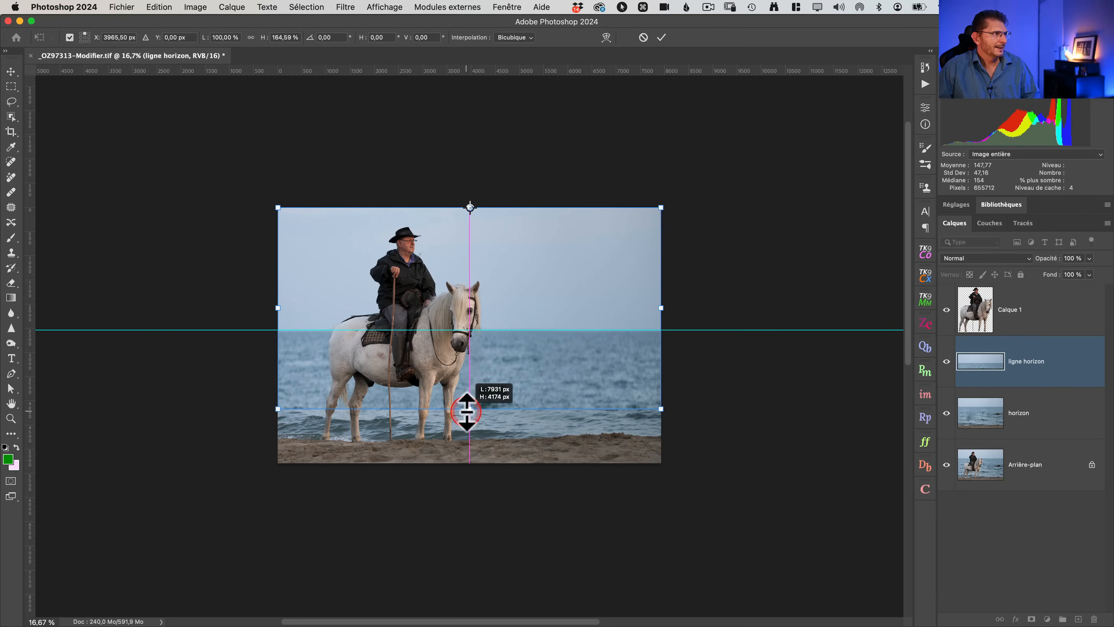
pyautogui.click(661, 37)
pyautogui.moveTo(1059, 371); pyautogui.dragTo(1000, 370)
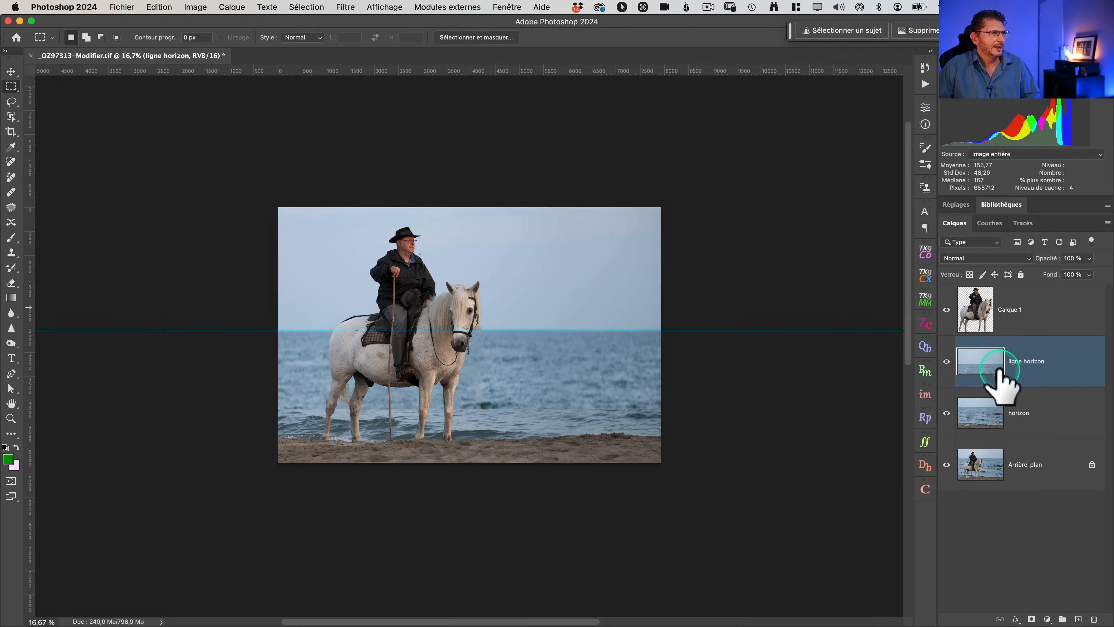
pyautogui.click(947, 361)
pyautogui.click(946, 361)
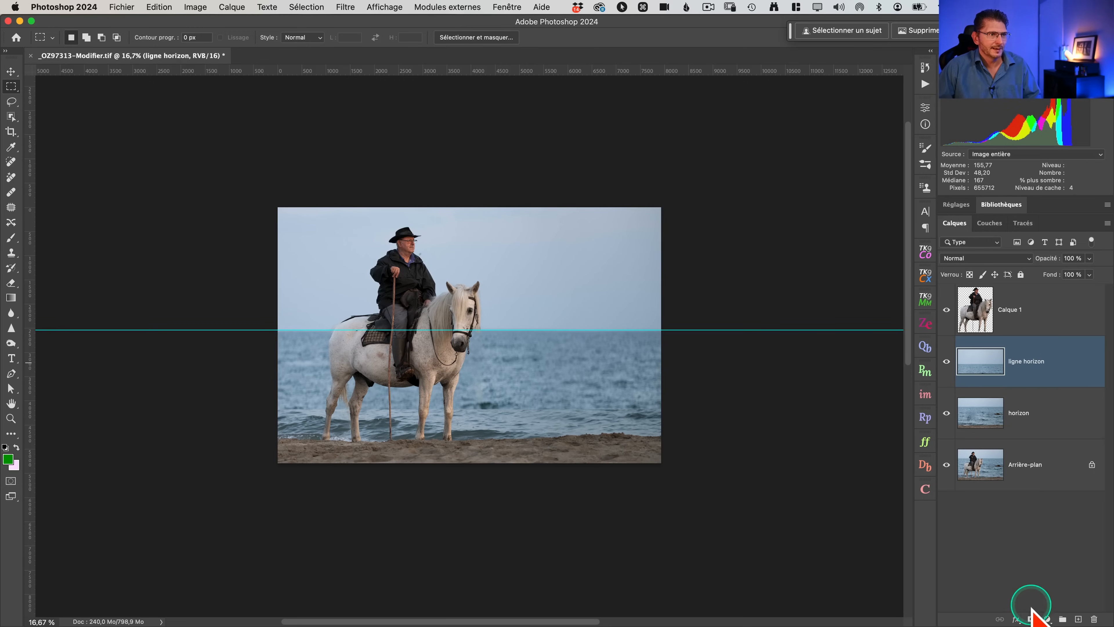
# Step: Add a layer mask to ligne horizon, blend its sea into the layer below with a short vertical gradient across the guide, and hide the guide
pyautogui.click(1033, 619)
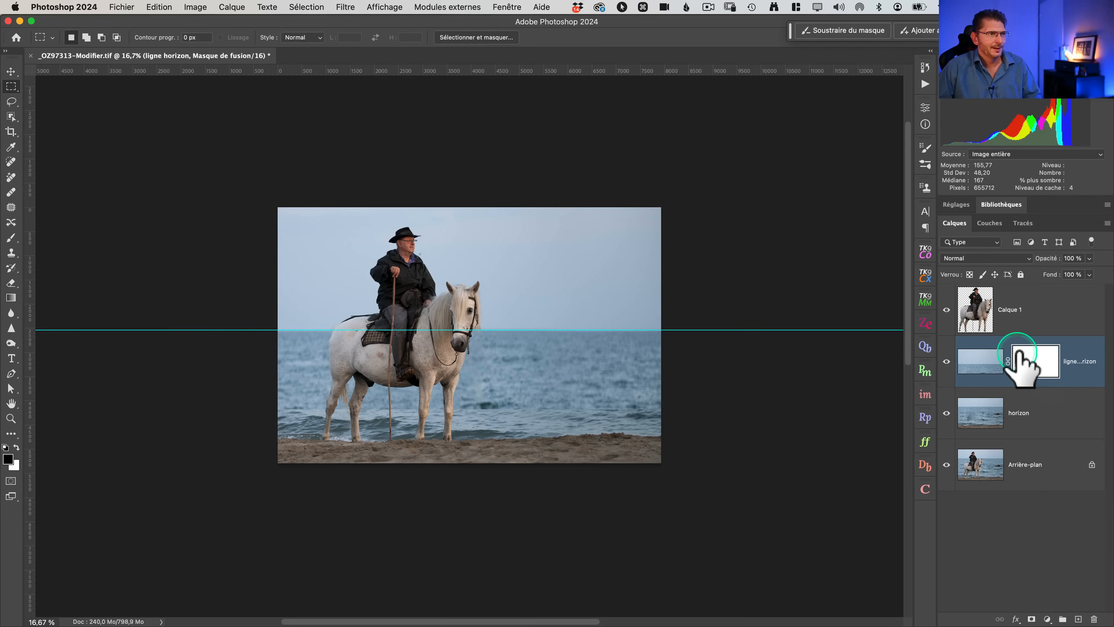
pyautogui.press('g')
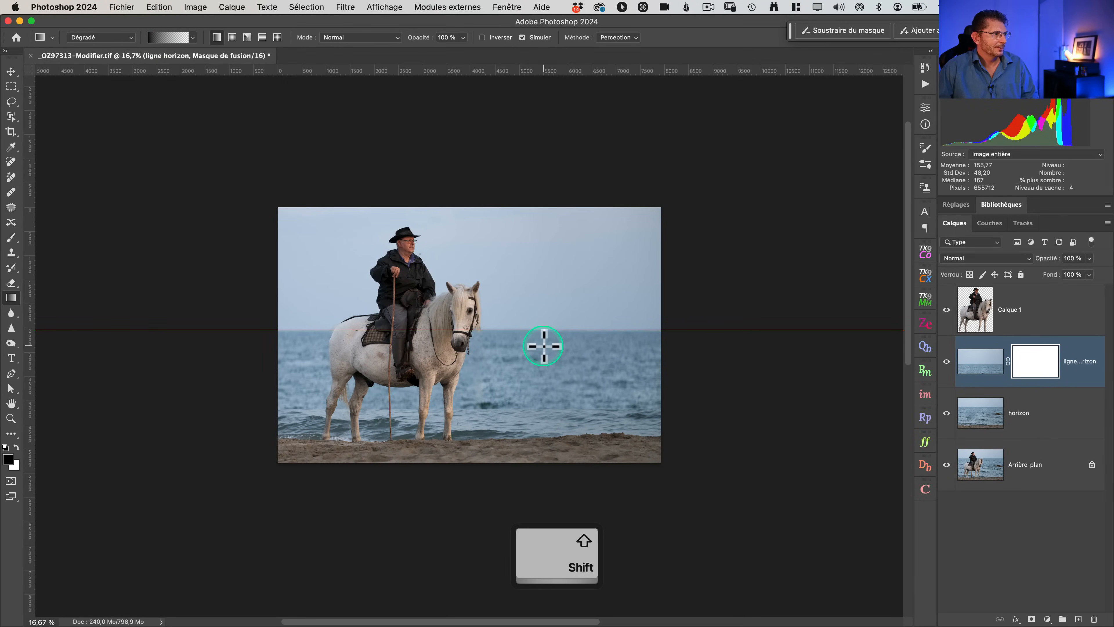
pyautogui.moveTo(545, 341); pyautogui.dragTo(544, 323)
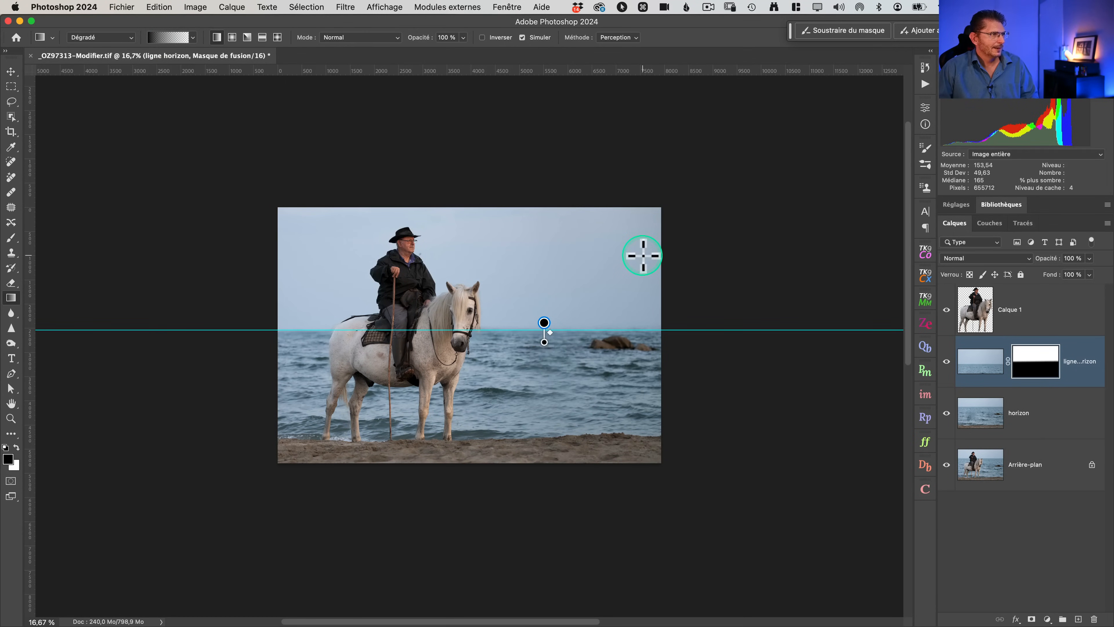
pyautogui.press('super')
pyautogui.press('super+h')
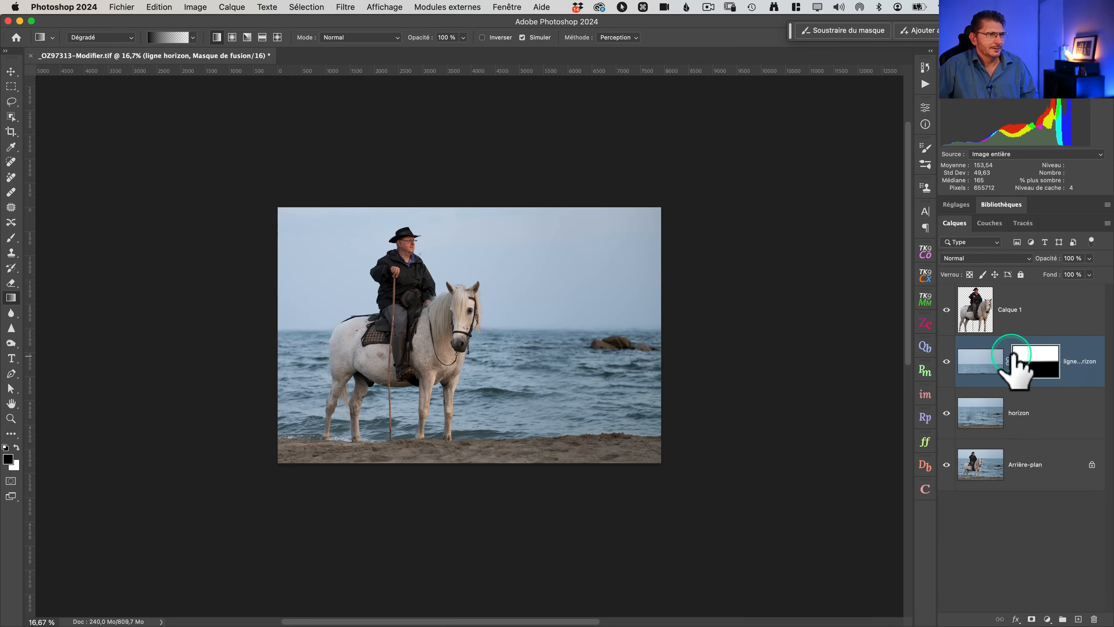
# Step: Show the guide and shorten the mask's gradient by moving its upper end straight down to just below the horizon line
pyautogui.click(1036, 359)
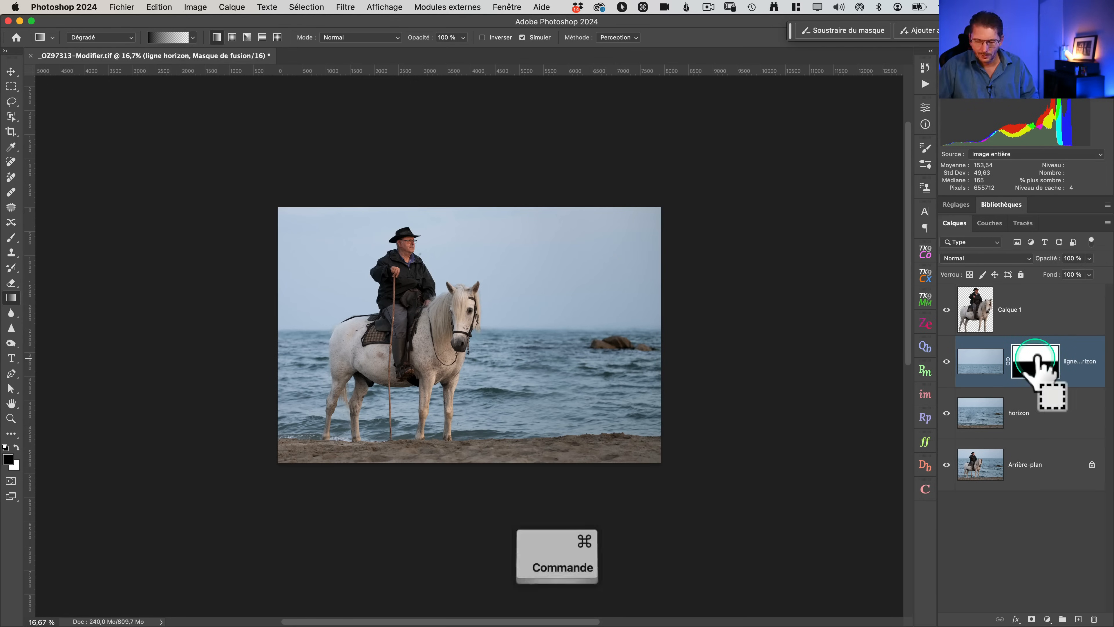
pyautogui.press('super+plus')
pyautogui.press('super+plus')
pyautogui.press('g')
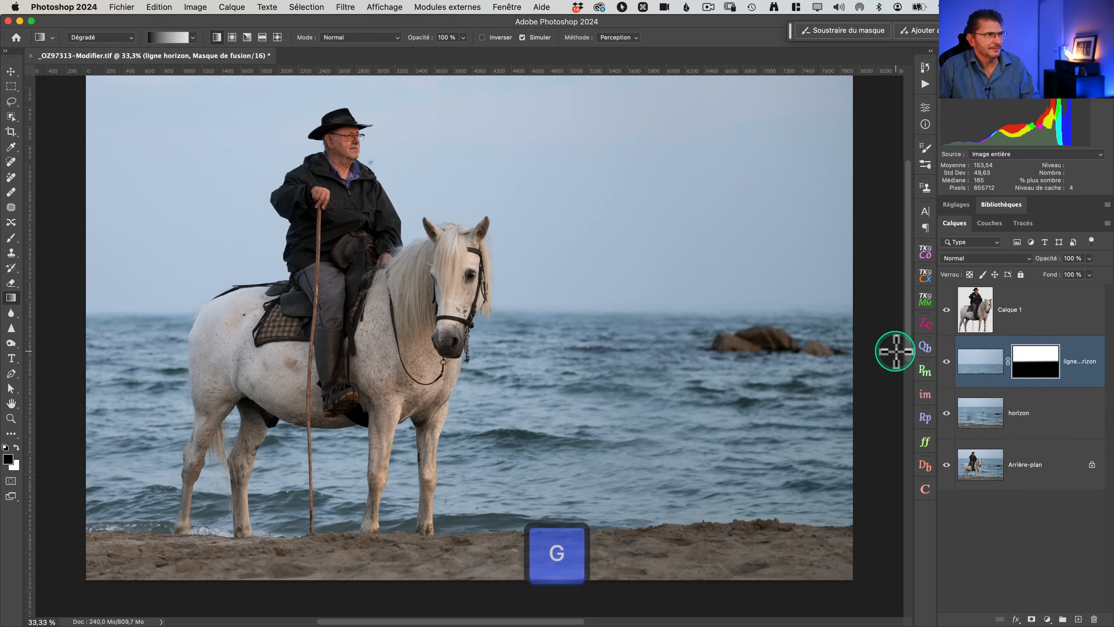
pyautogui.click(1040, 367)
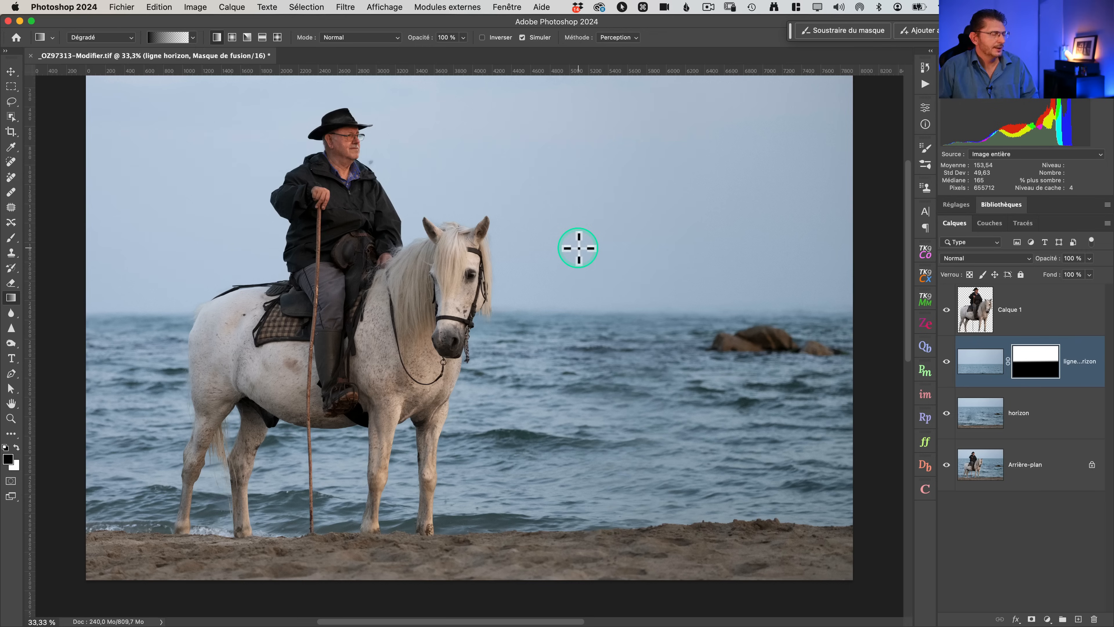
pyautogui.press('super+h')
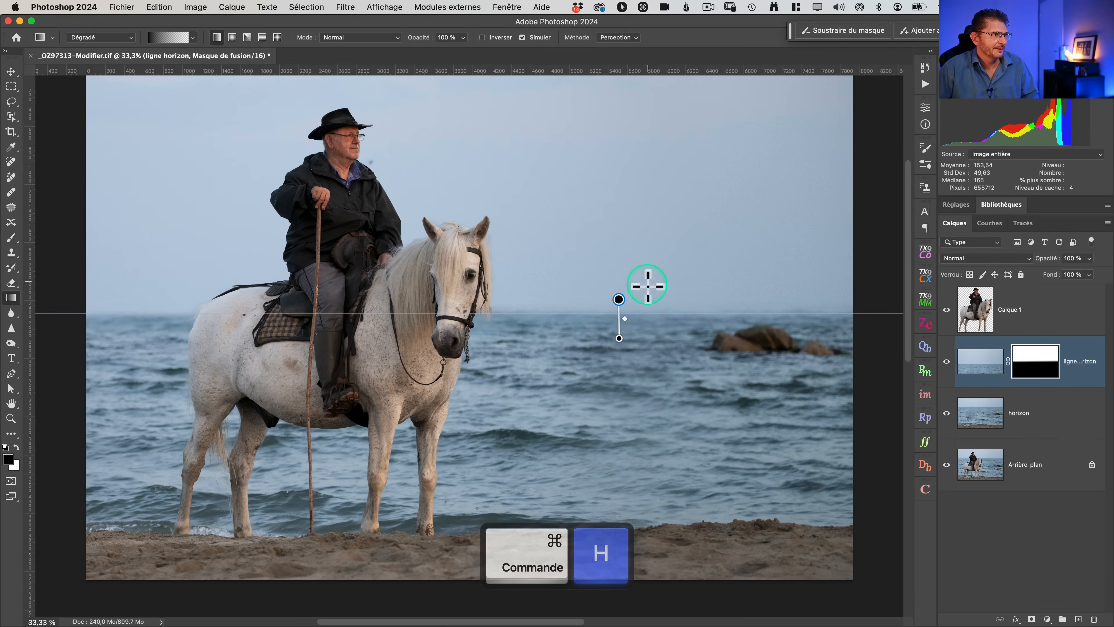
pyautogui.press('super+plus')
pyautogui.press('super+plus')
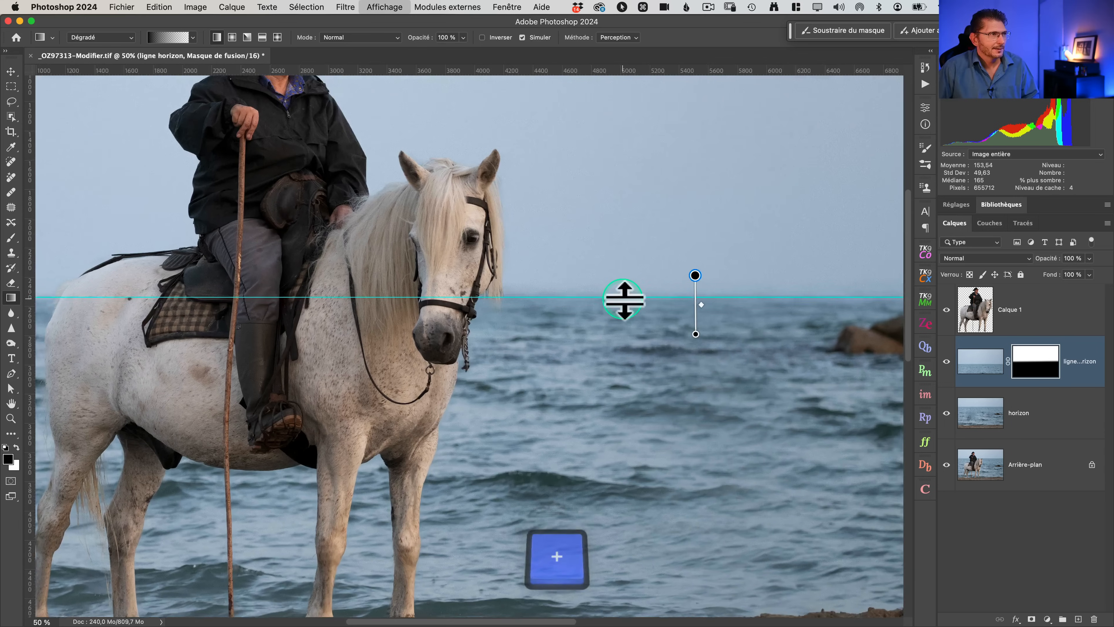
pyautogui.press('space')
pyautogui.moveTo(673, 279); pyautogui.dragTo(565, 282)
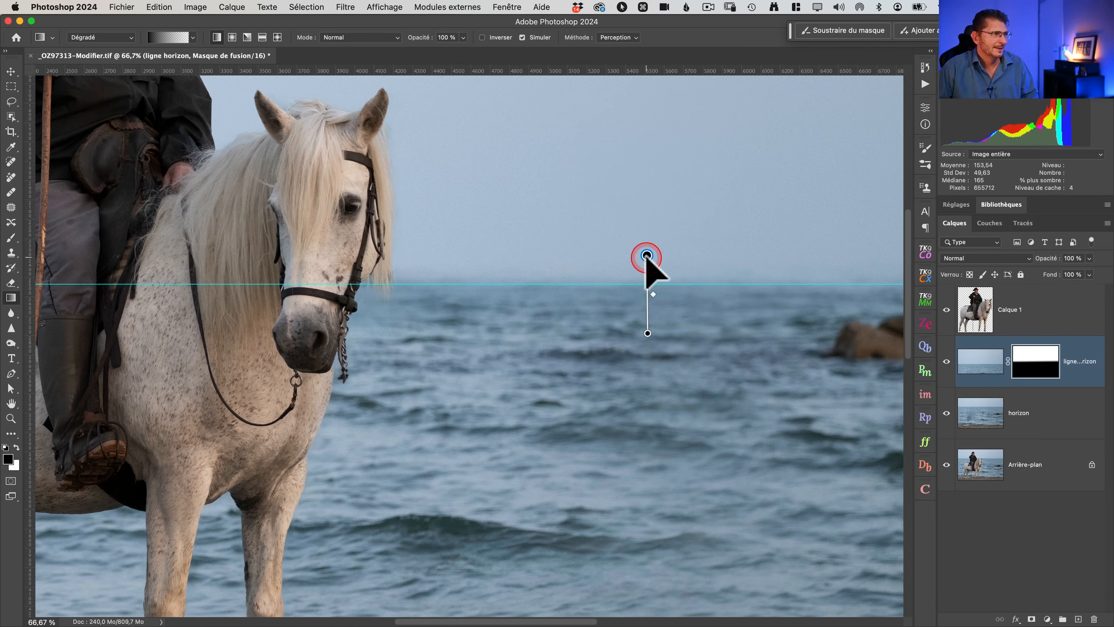
pyautogui.press('shift')
pyautogui.moveTo(646, 255); pyautogui.dragTo(647, 300)
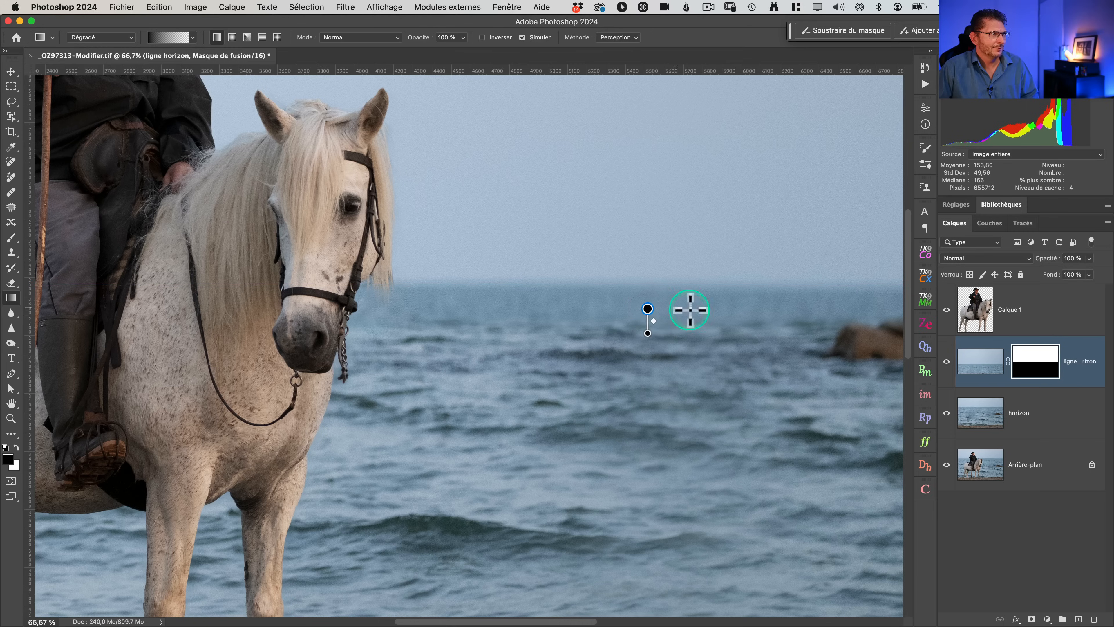
# Step: Examine the blended horizon near the rocks and on the whole image, with the guide hidden and the Calque 2 layer's visibility toggled
pyautogui.press('space')
pyautogui.moveTo(795, 311); pyautogui.dragTo(462, 307)
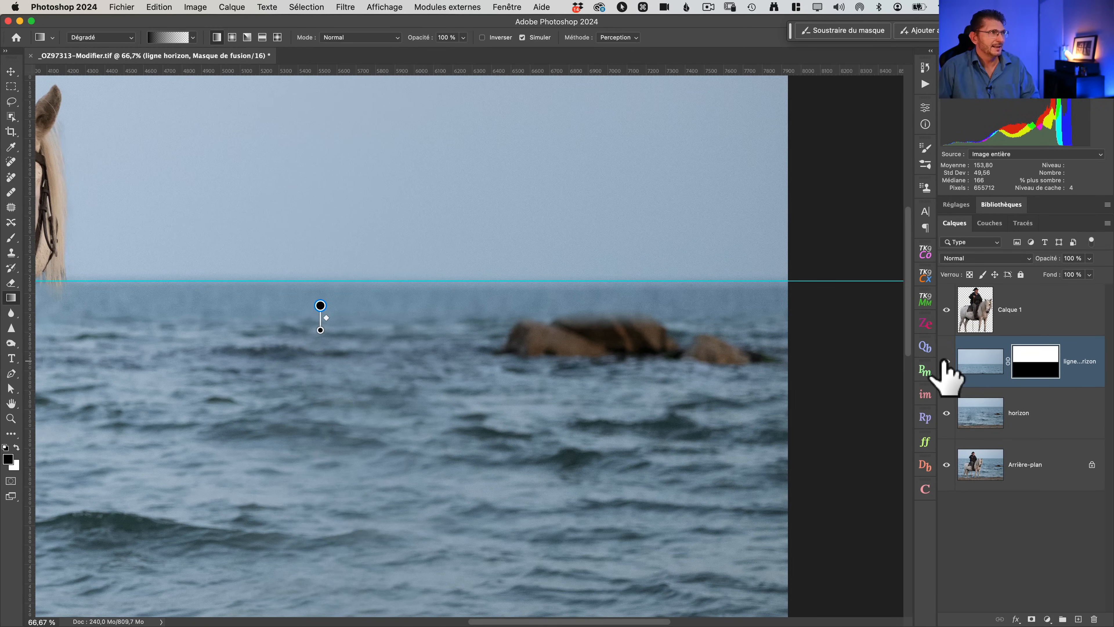
pyautogui.press('super+0')
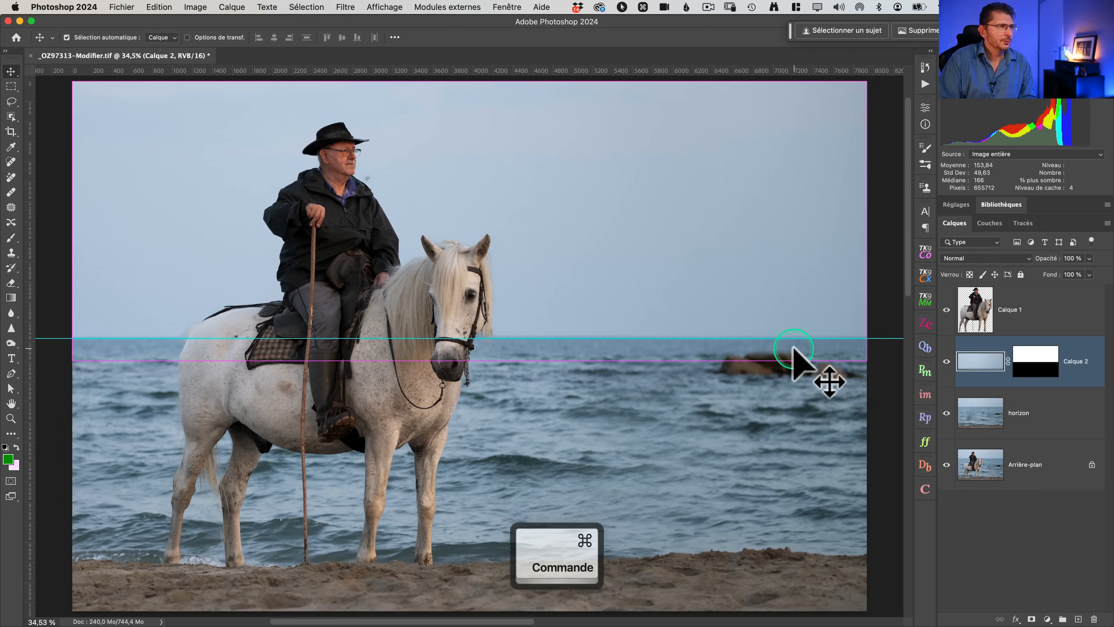
pyautogui.press('super+h')
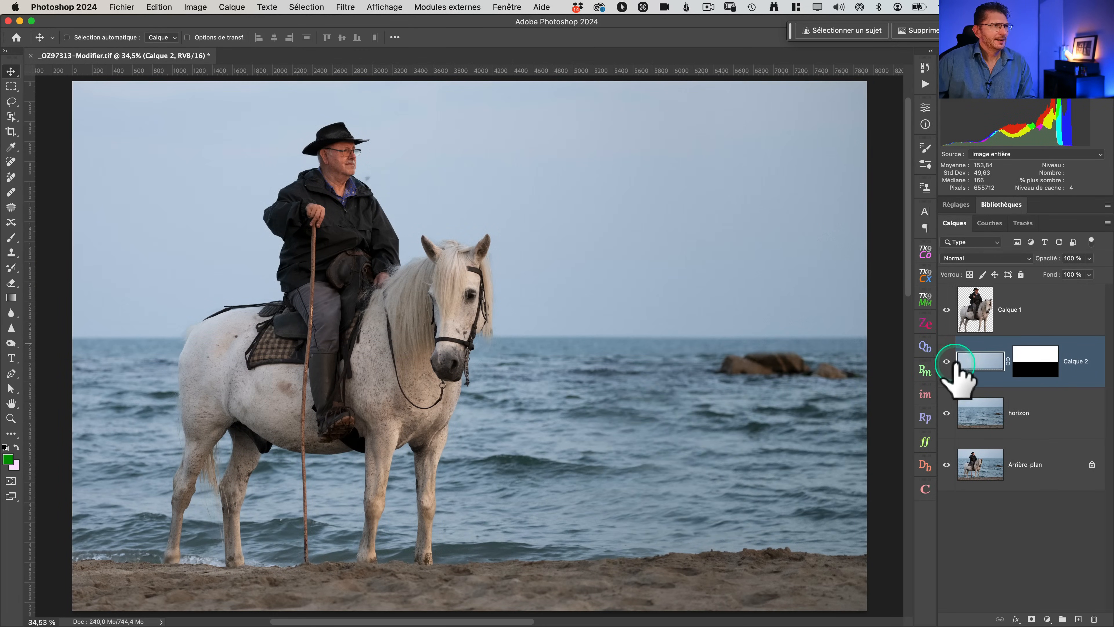
pyautogui.click(946, 361)
pyautogui.click(946, 361)
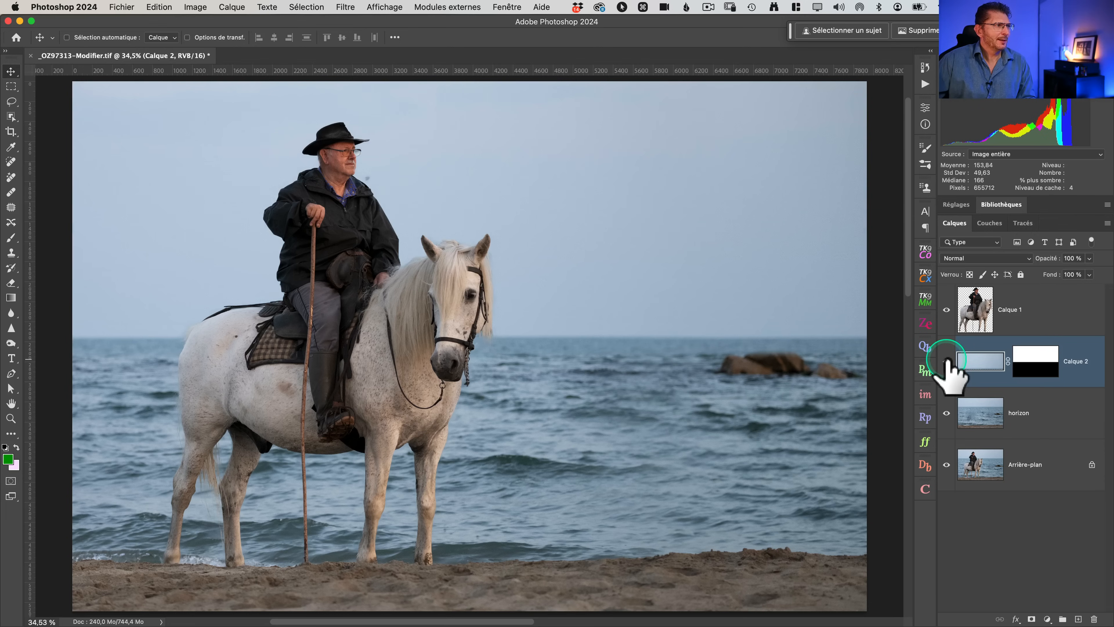
pyautogui.click(946, 361)
pyautogui.click(946, 361)
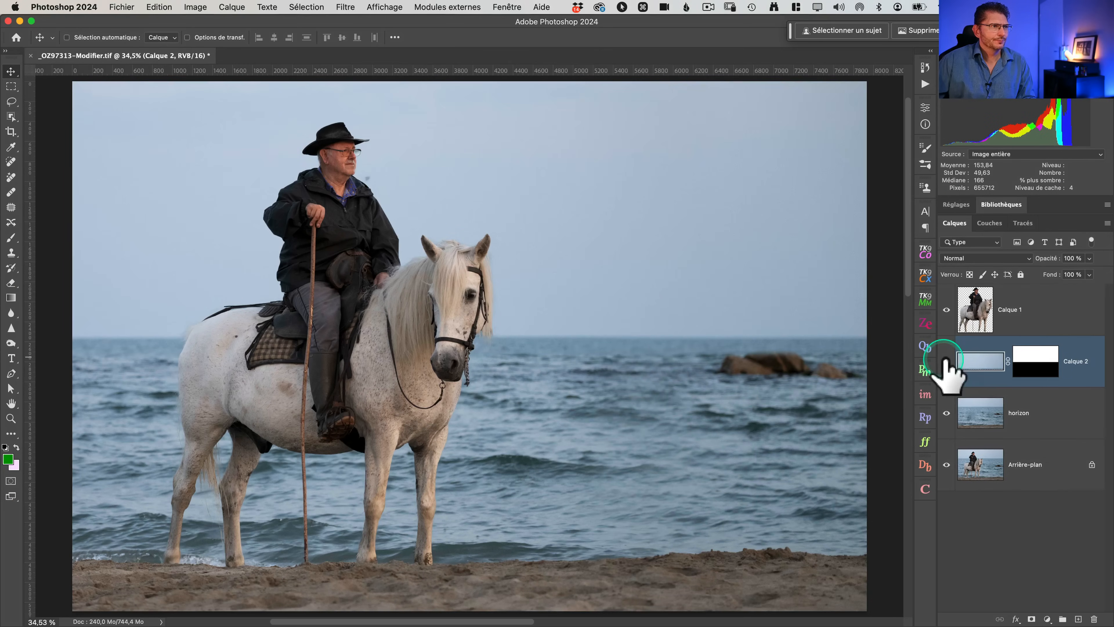
# Step: Check the Calque 2 layer by toggling its visibility, and paint black on its mask over the rocks just below the horizon
pyautogui.click(947, 360)
pyautogui.click(946, 360)
pyautogui.click(1039, 365)
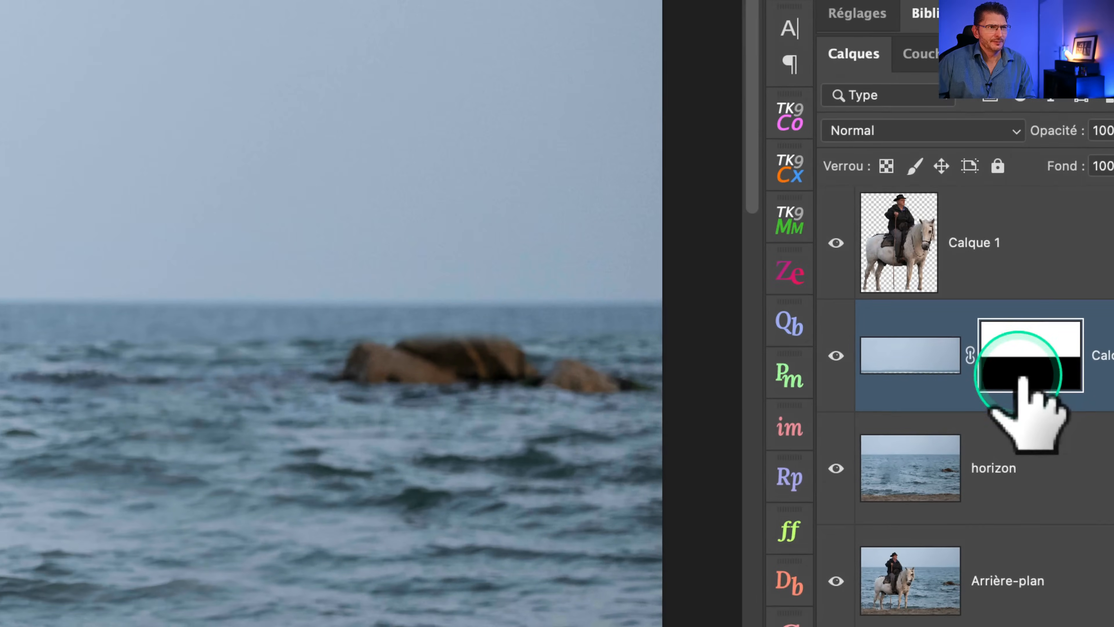
pyautogui.click(936, 368)
pyautogui.click(1032, 355)
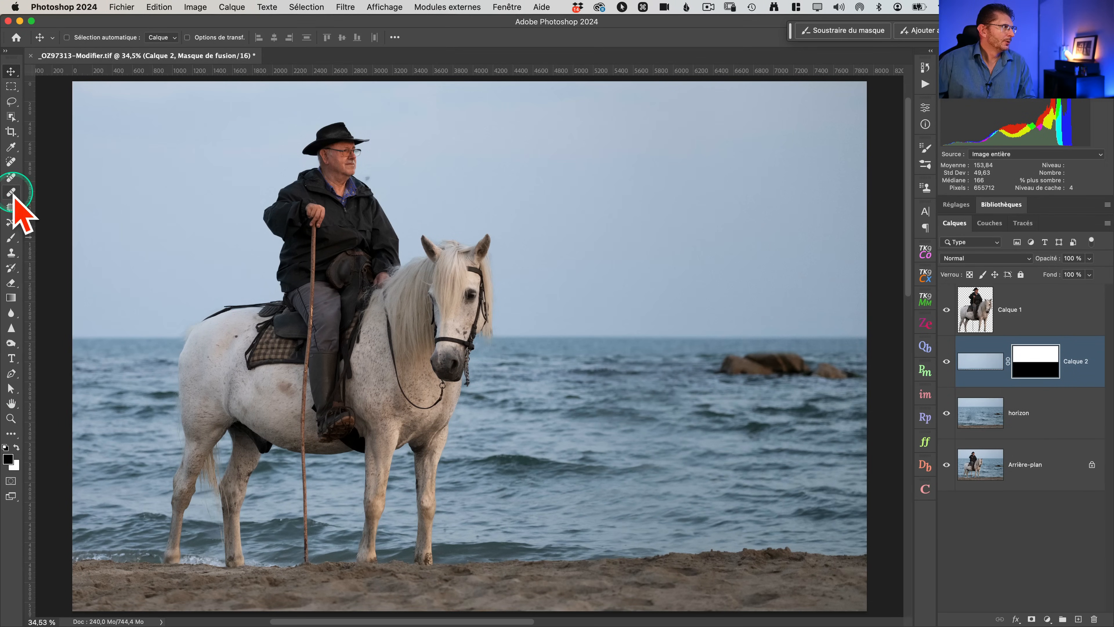
pyautogui.click(11, 237)
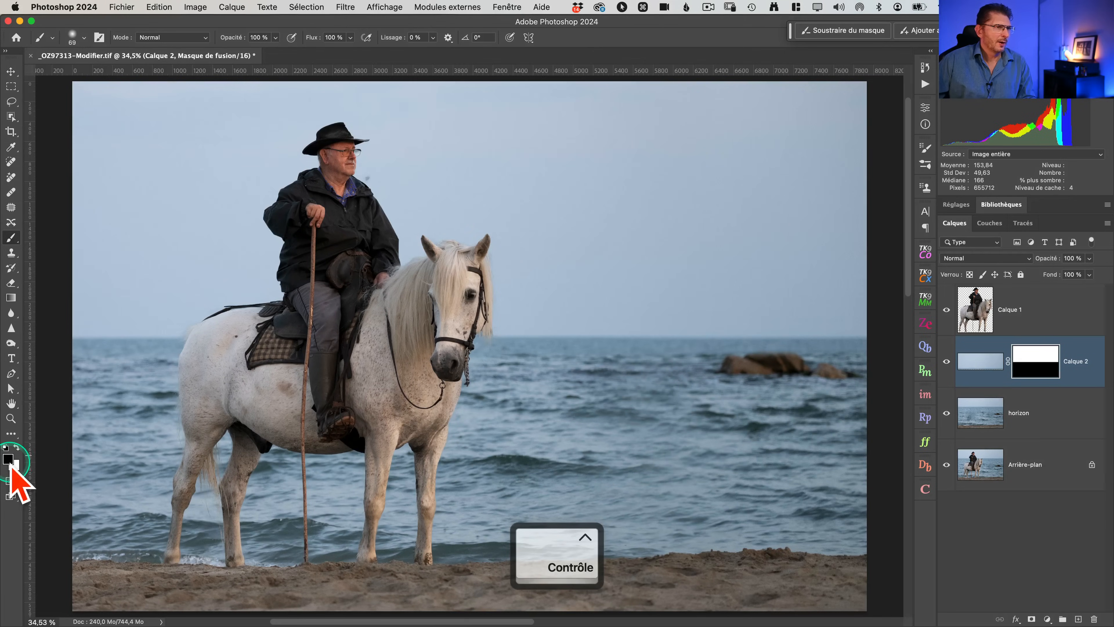
pyautogui.press('z')
pyautogui.moveTo(748, 413); pyautogui.dragTo(769, 356)
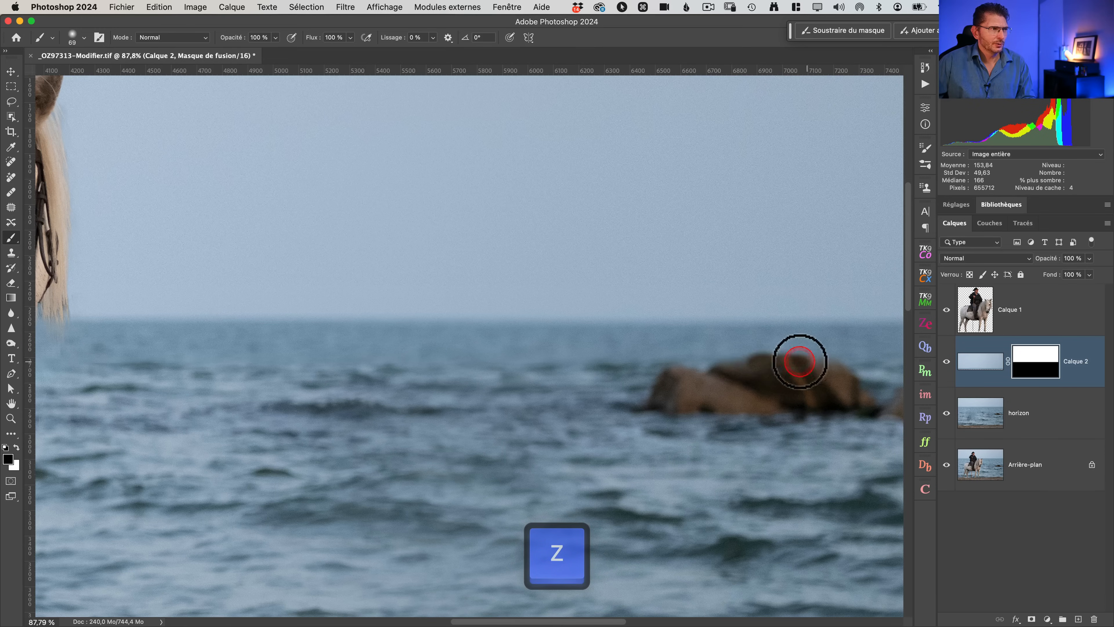
pyautogui.moveTo(794, 361)
pyautogui.mouseDown()
pyautogui.moveTo(798, 392)
pyautogui.moveTo(793, 321)
pyautogui.moveTo(728, 356)
pyautogui.moveTo(835, 362)
pyautogui.moveTo(734, 346)
pyautogui.mouseUp()
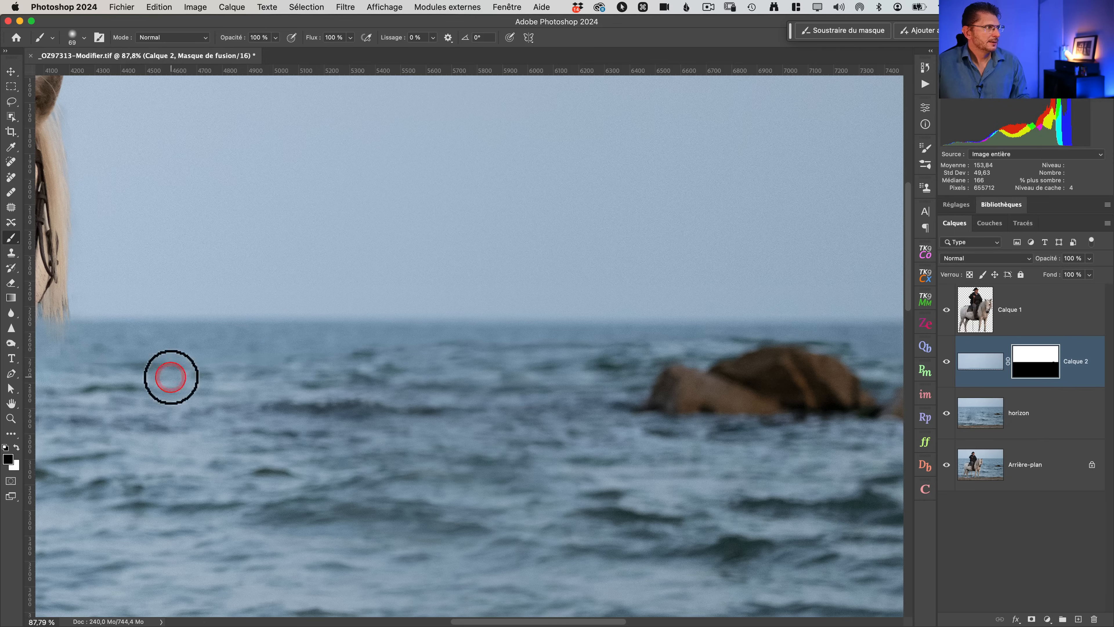
# Step: Enlarge the brush to 176 px and continue painting black on the Calque 2 mask around the rocks up to the image's right edge
pyautogui.hotkey('ctrl', 'alt')
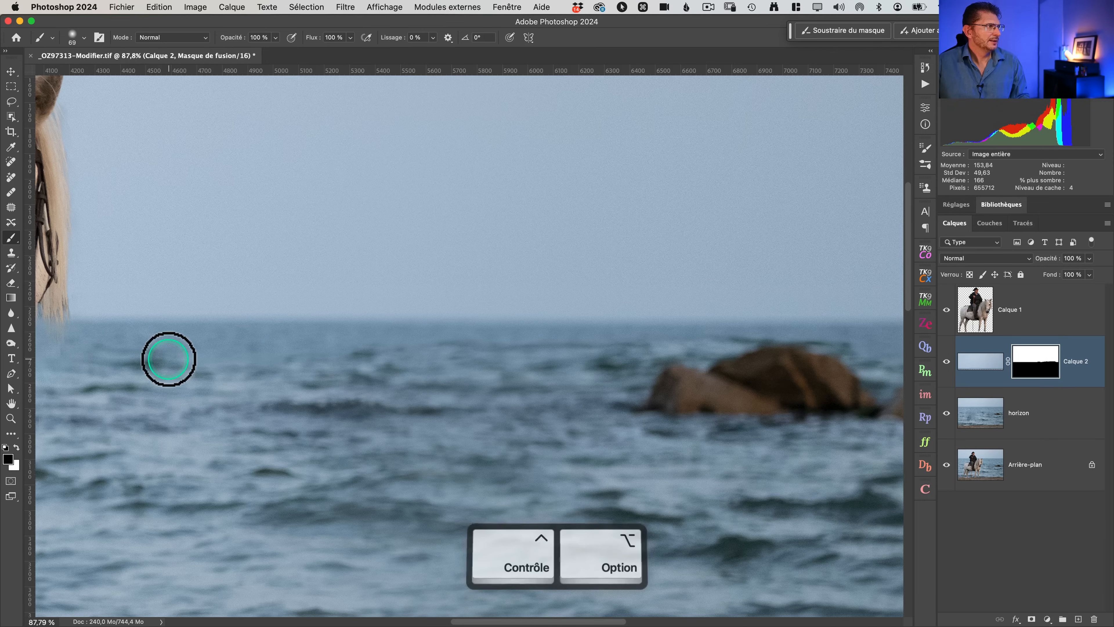
pyautogui.moveTo(169, 360); pyautogui.dragTo(195, 367)
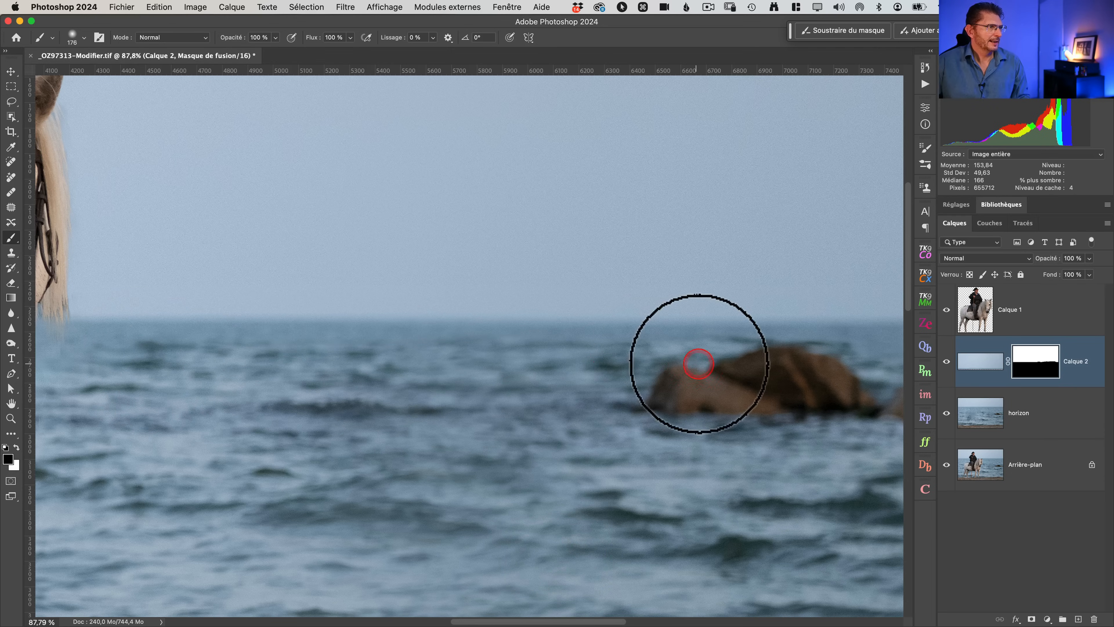
pyautogui.press('space')
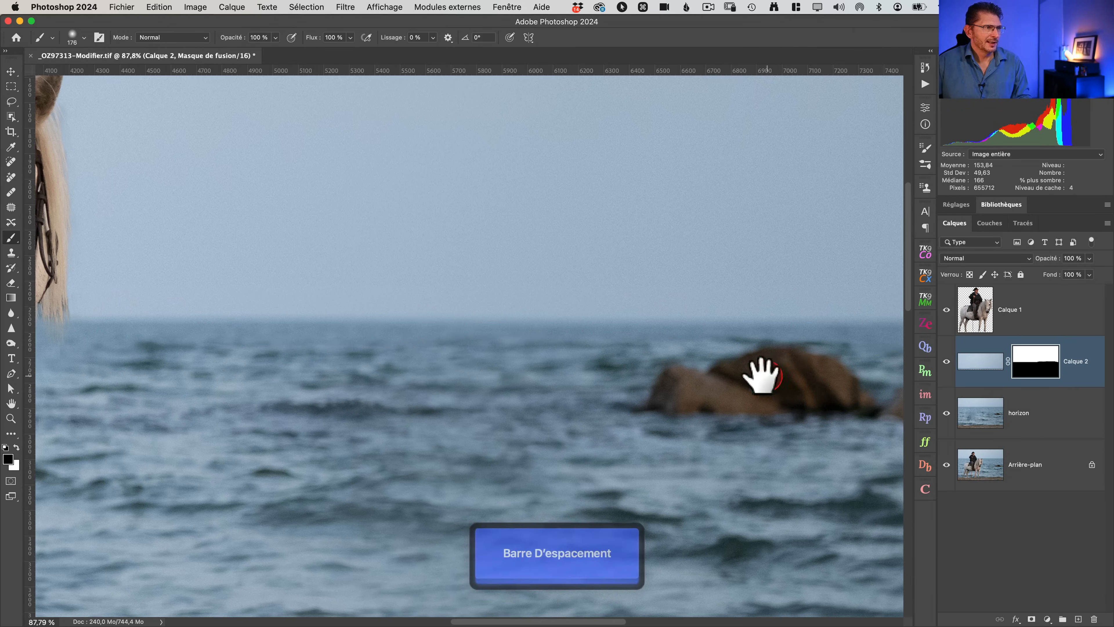
pyautogui.moveTo(769, 376); pyautogui.dragTo(386, 442)
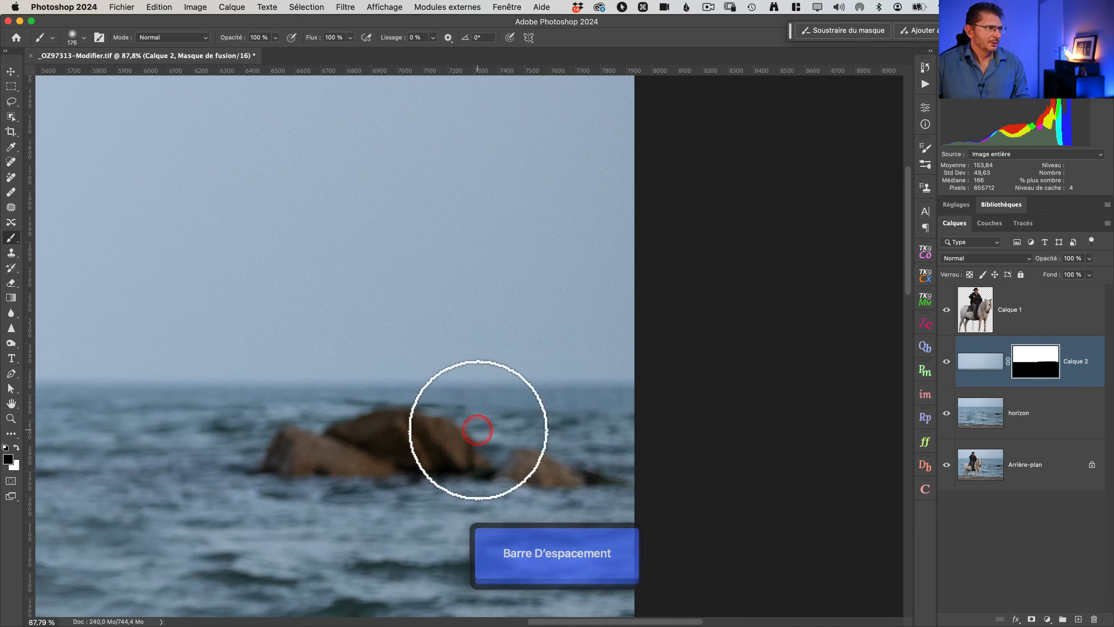
pyautogui.press('super+0')
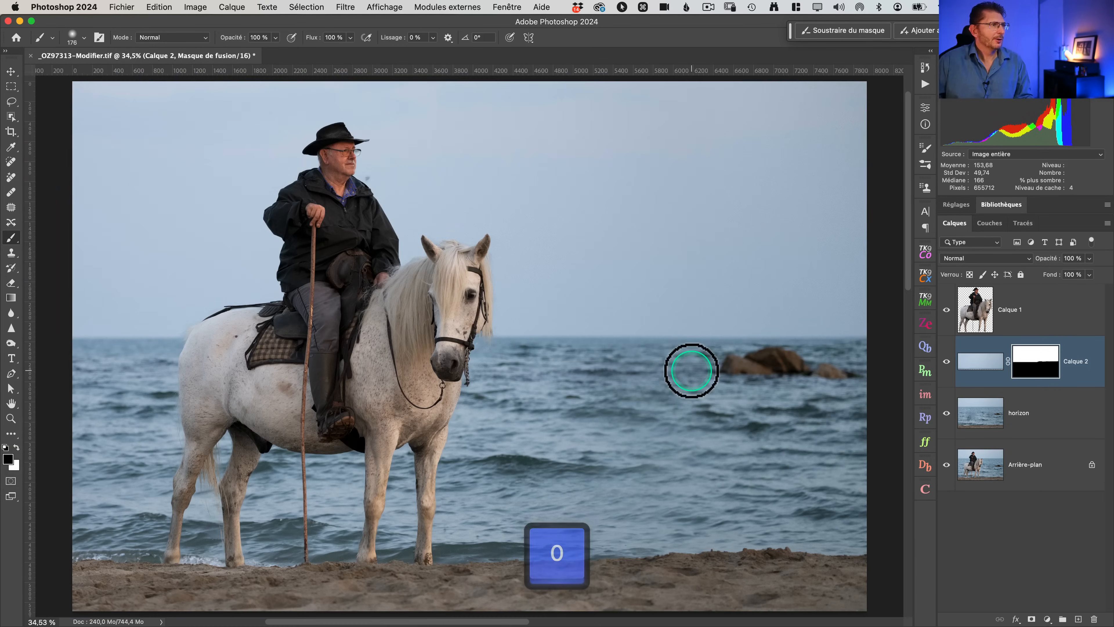
# Step: Erase the dark spot in the sky beside the rider's shoulder with the Remove tool on the Calque 2 image
pyautogui.moveTo(367, 178); pyautogui.dragTo(467, 186)
pyautogui.click(965, 411)
pyautogui.click(946, 361)
pyautogui.click(976, 366)
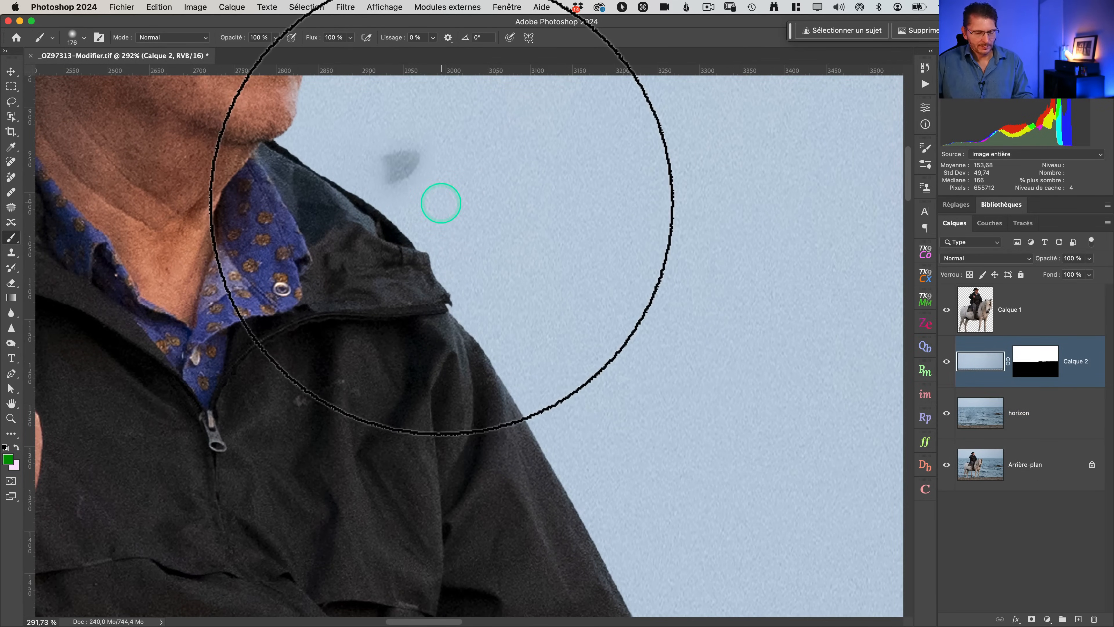
pyautogui.press('j')
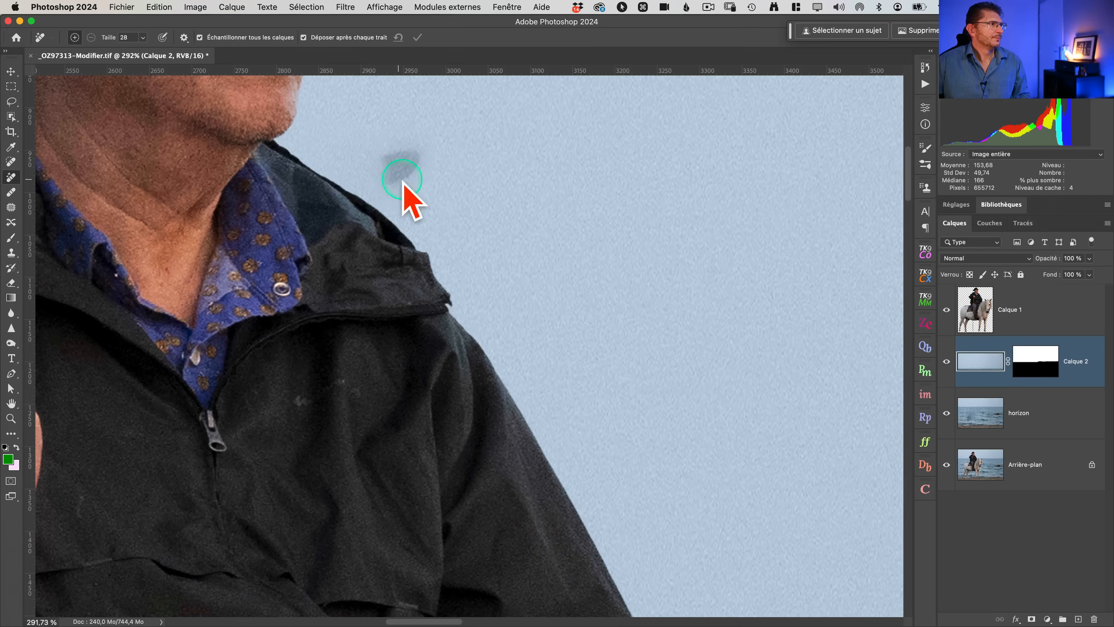
pyautogui.moveTo(402, 180)
pyautogui.mouseDown()
pyautogui.moveTo(416, 164)
pyautogui.moveTo(386, 177)
pyautogui.moveTo(391, 154)
pyautogui.moveTo(429, 152)
pyautogui.mouseUp()
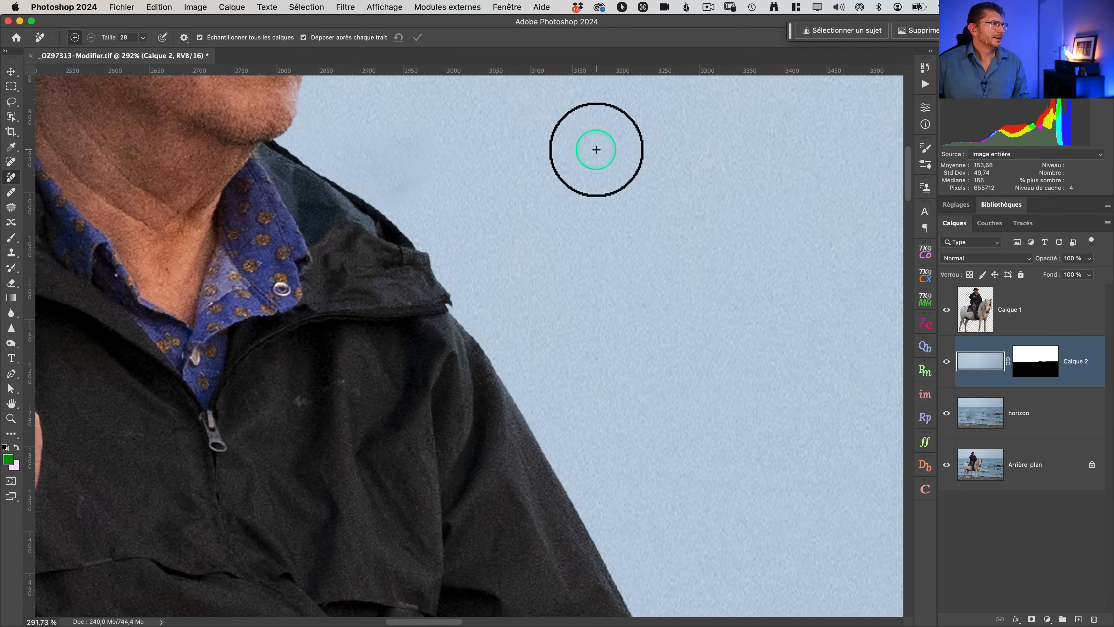
pyautogui.press('super+0')
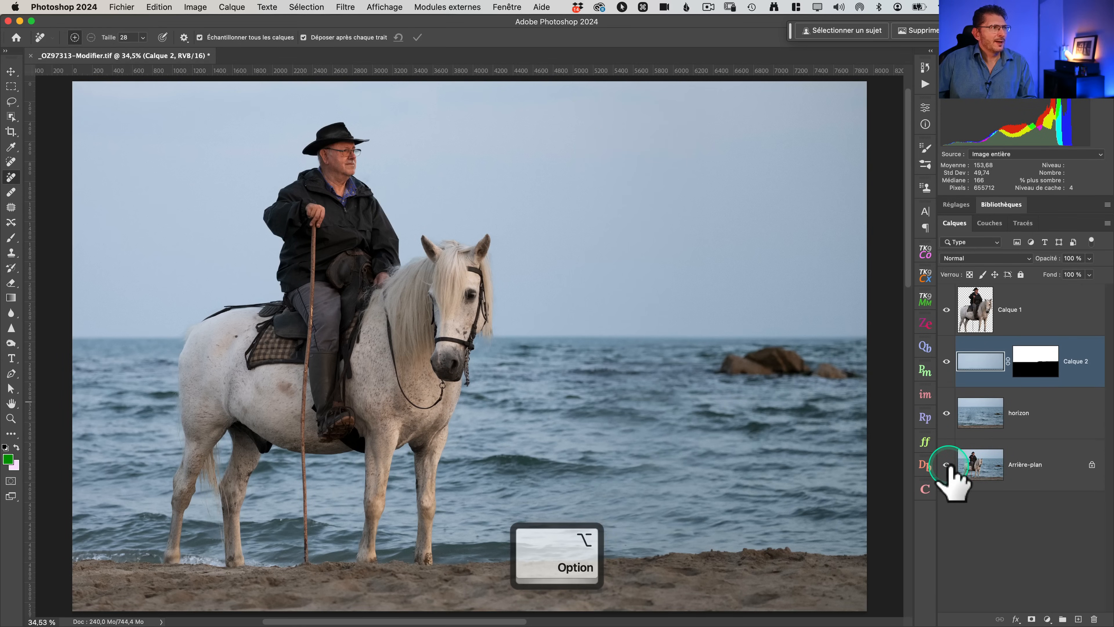
# Step: Compare the original Arrière-plan layer shown alone with the complete composite
pyautogui.click(1035, 485)
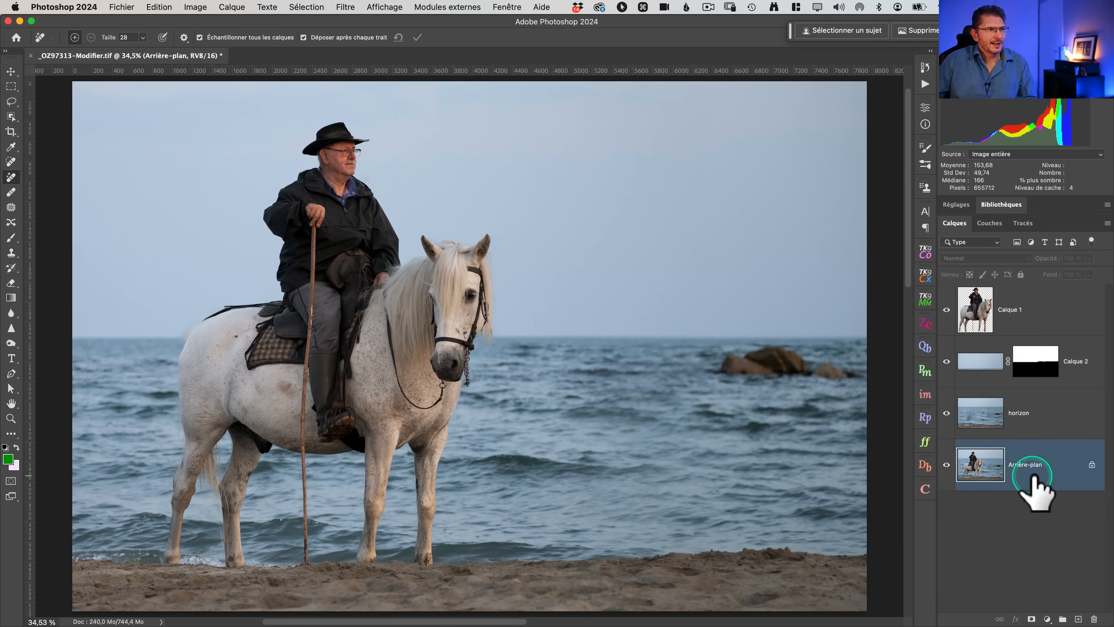
pyautogui.scroll(5, 1043, 476)
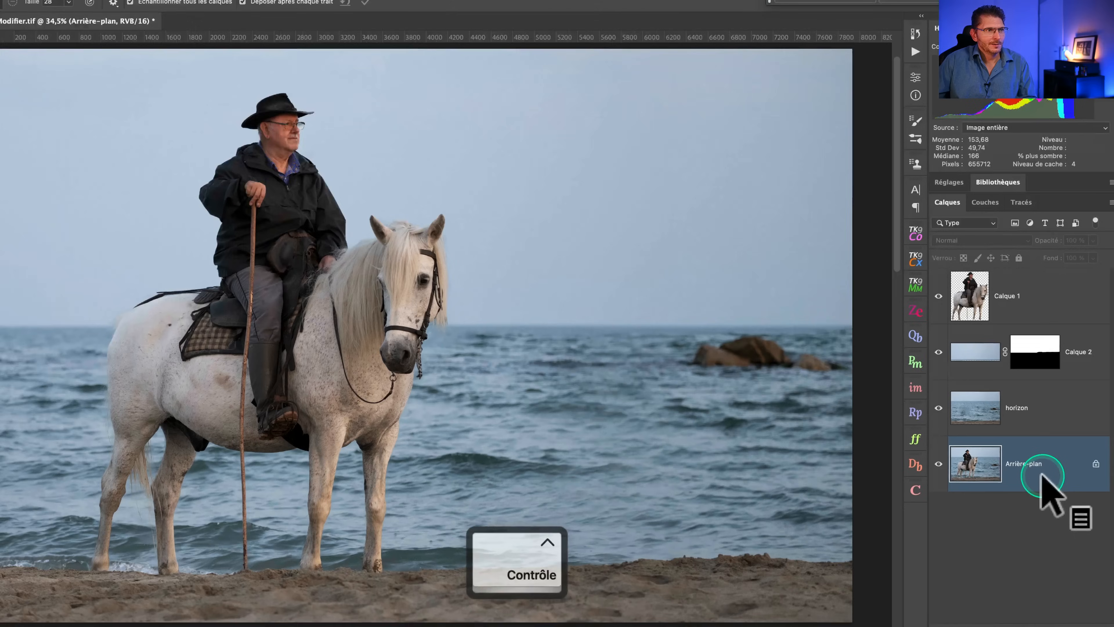
pyautogui.scroll(-5, 1042, 476)
pyautogui.scroll(5, 948, 469)
pyautogui.scroll(-5, 948, 468)
pyautogui.press('alt')
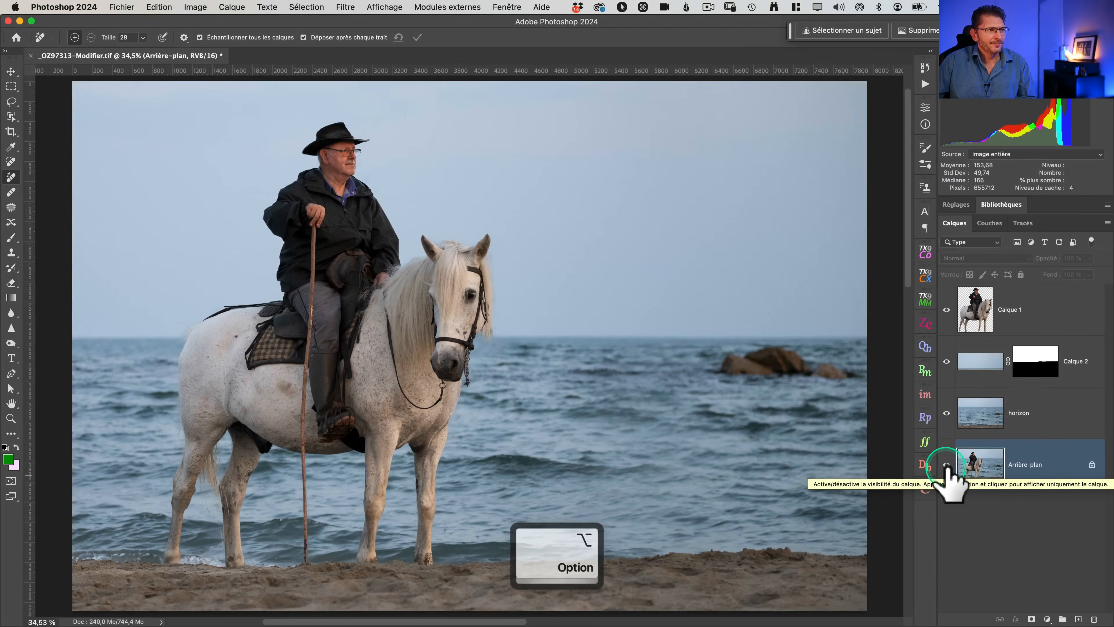
pyautogui.keyDown('alt'); pyautogui.click(947, 465); pyautogui.keyUp('alt')
pyautogui.keyDown('alt'); pyautogui.click(947, 465); pyautogui.keyUp('alt')
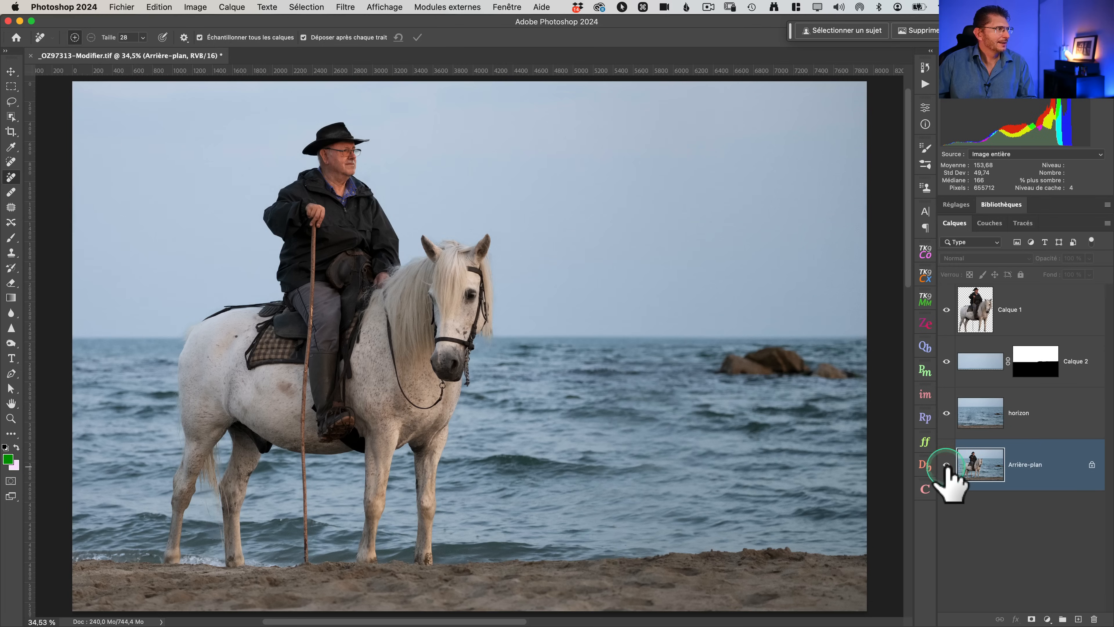
pyautogui.keyDown('alt'); pyautogui.click(946, 465); pyautogui.keyUp('alt')
pyautogui.keyDown('alt'); pyautogui.click(946, 465); pyautogui.keyUp('alt')
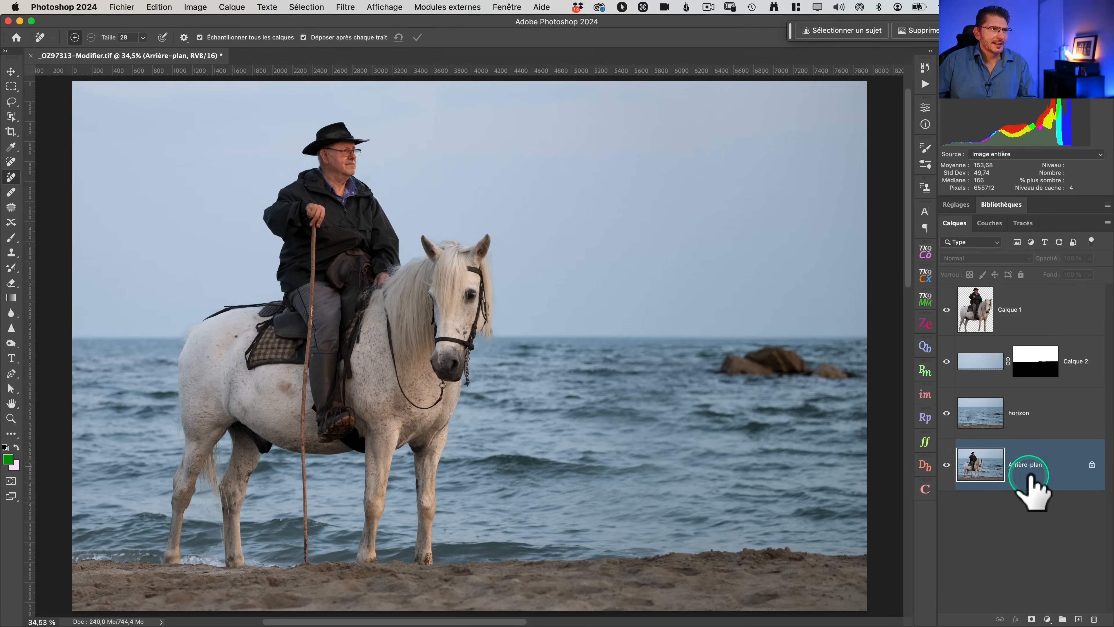
pyautogui.scroll(5, 1031, 474)
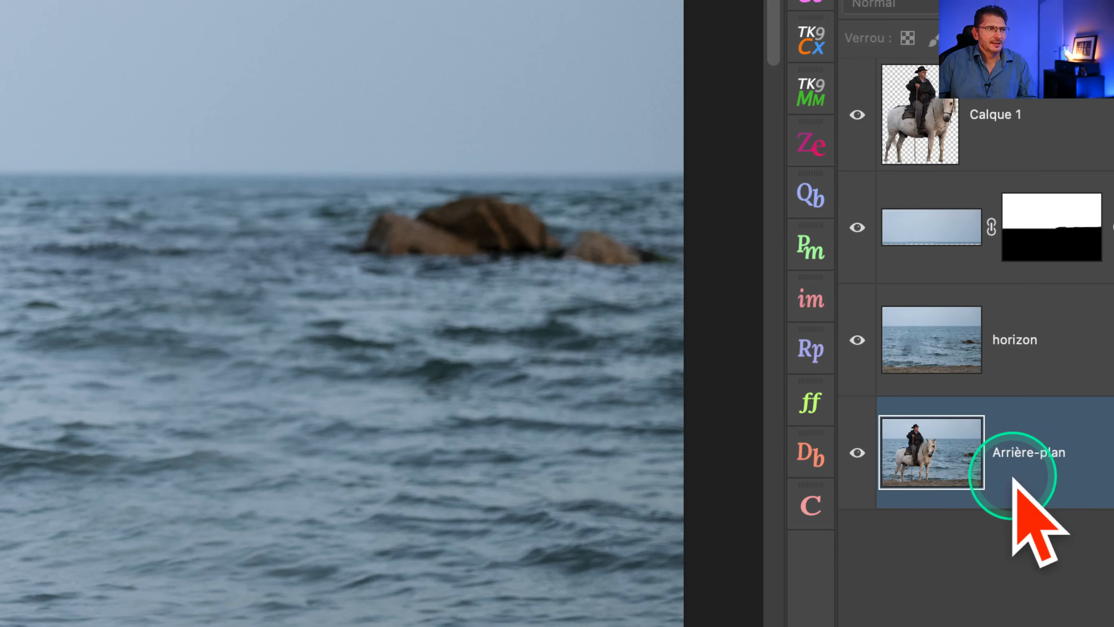
pyautogui.scroll(-5, 1014, 459)
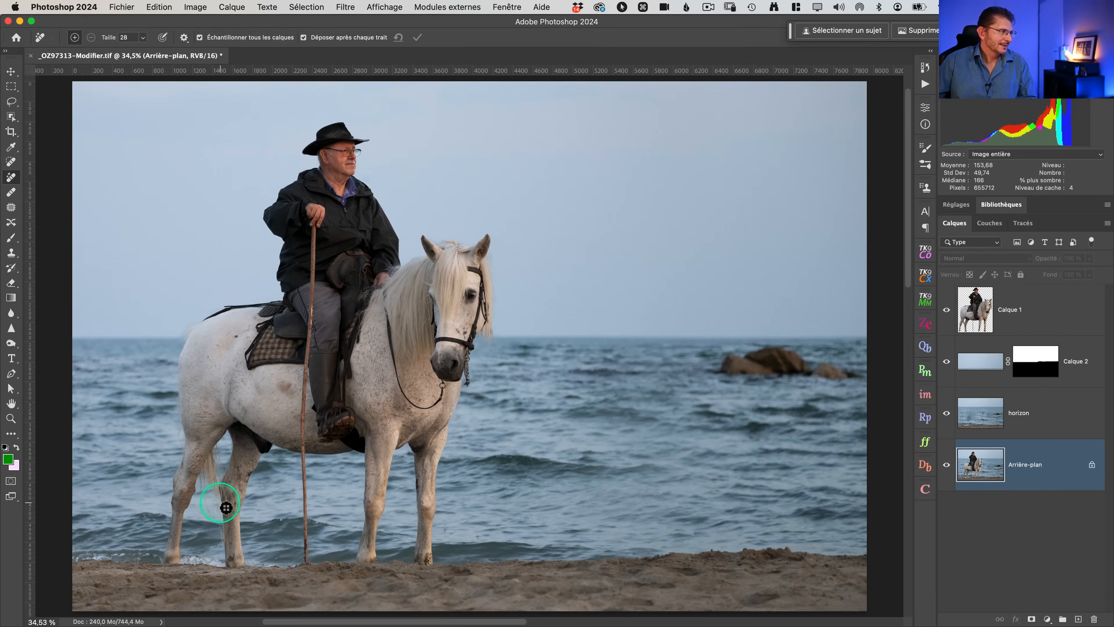
# Step: Examine the tail hair between the horse's hind legs, comparing Arrière-plan shown alone with the composite
pyautogui.press('z')
pyautogui.moveTo(211, 495); pyautogui.dragTo(249, 498)
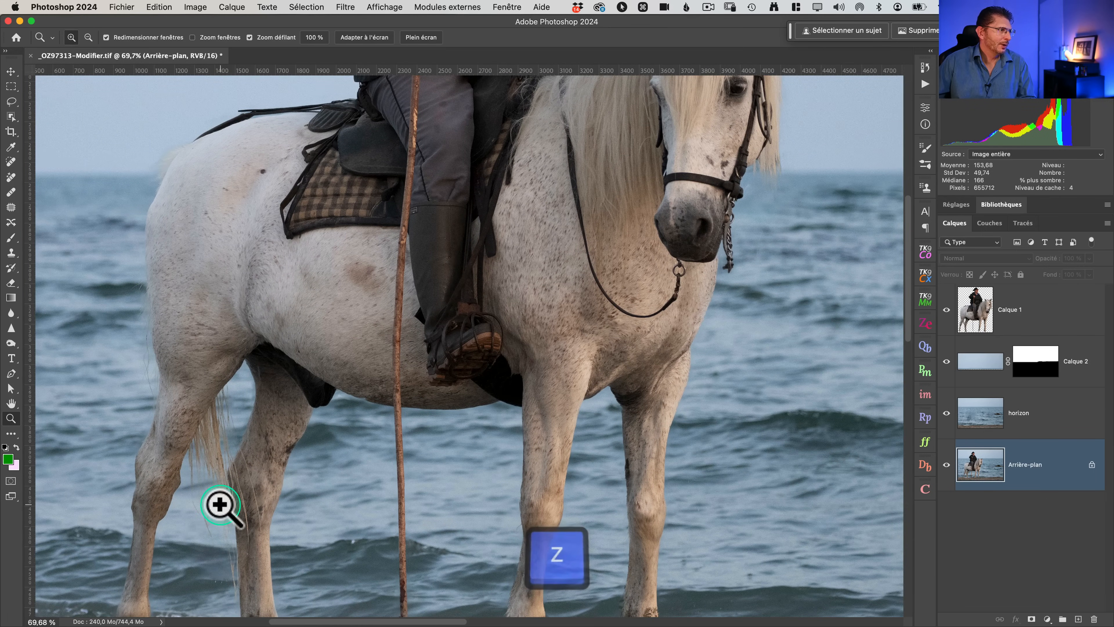
pyautogui.press('j')
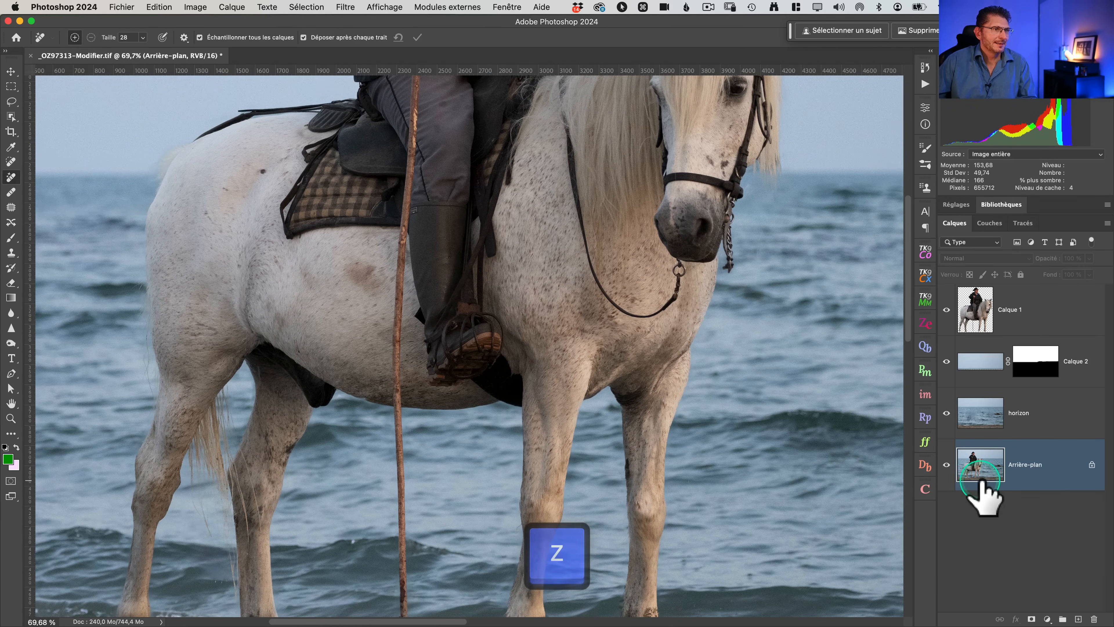
pyautogui.press('alt')
pyautogui.keyDown('alt'); pyautogui.click(946, 465); pyautogui.keyUp('alt')
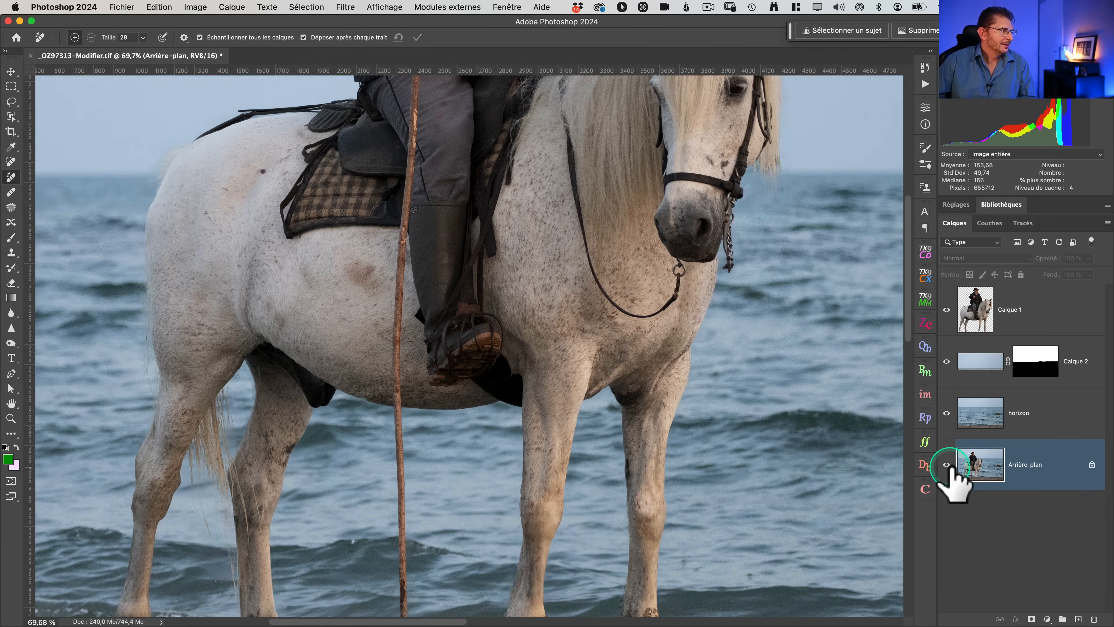
pyautogui.keyDown('alt'); pyautogui.click(946, 465); pyautogui.keyUp('alt')
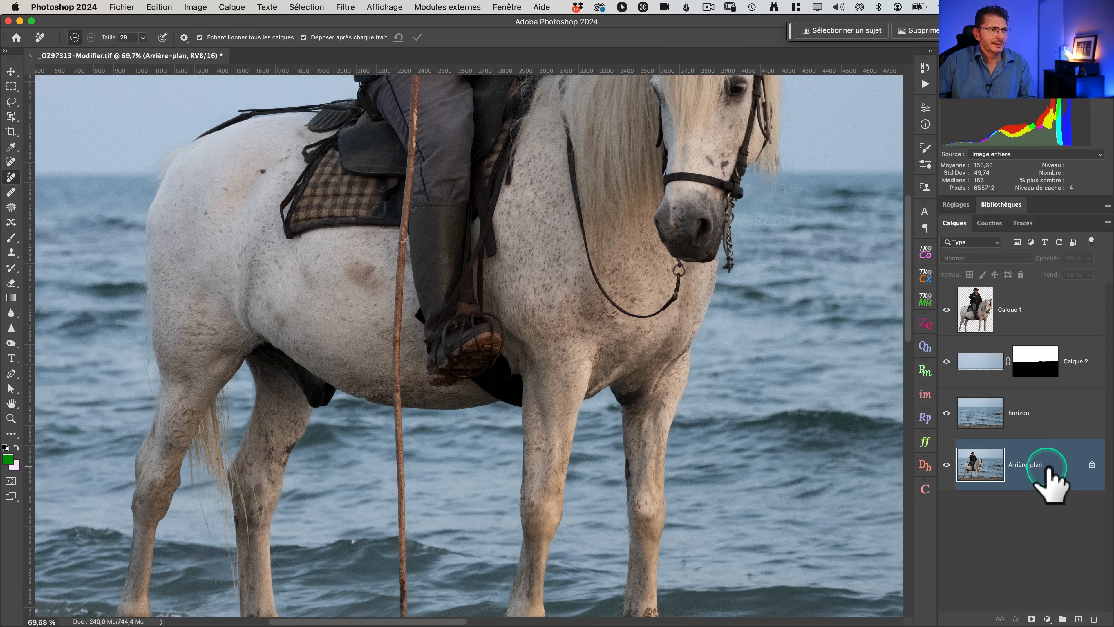
# Step: Duplicate Arrière-plan, move the copy to the top of the layer stack, and give it a black layer mask
pyautogui.press('super+j')
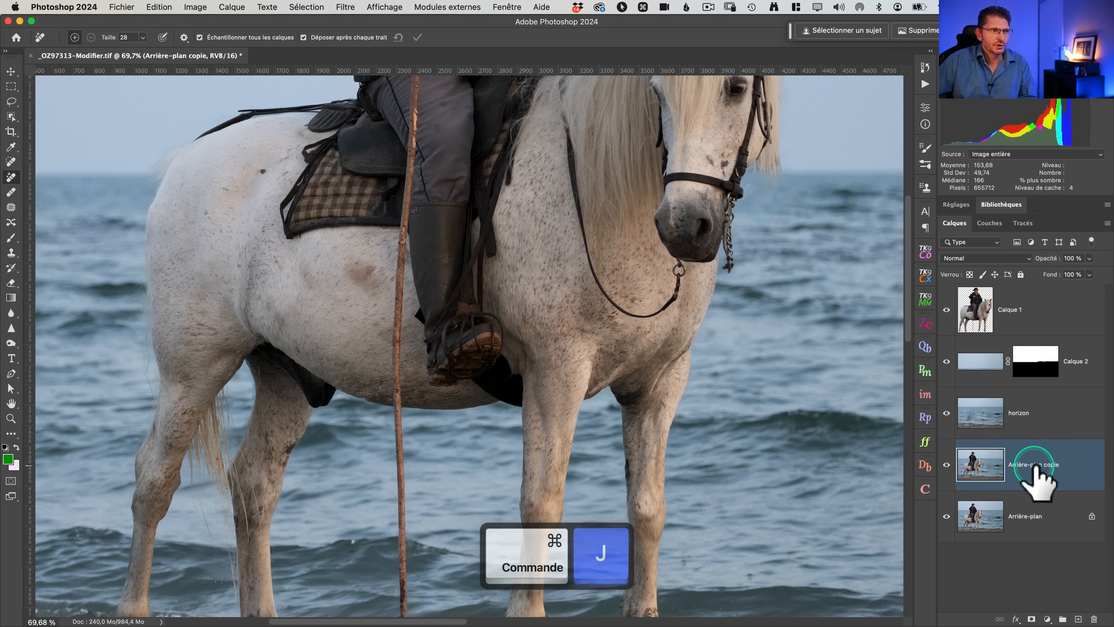
pyautogui.moveTo(1027, 476); pyautogui.dragTo(1026, 303)
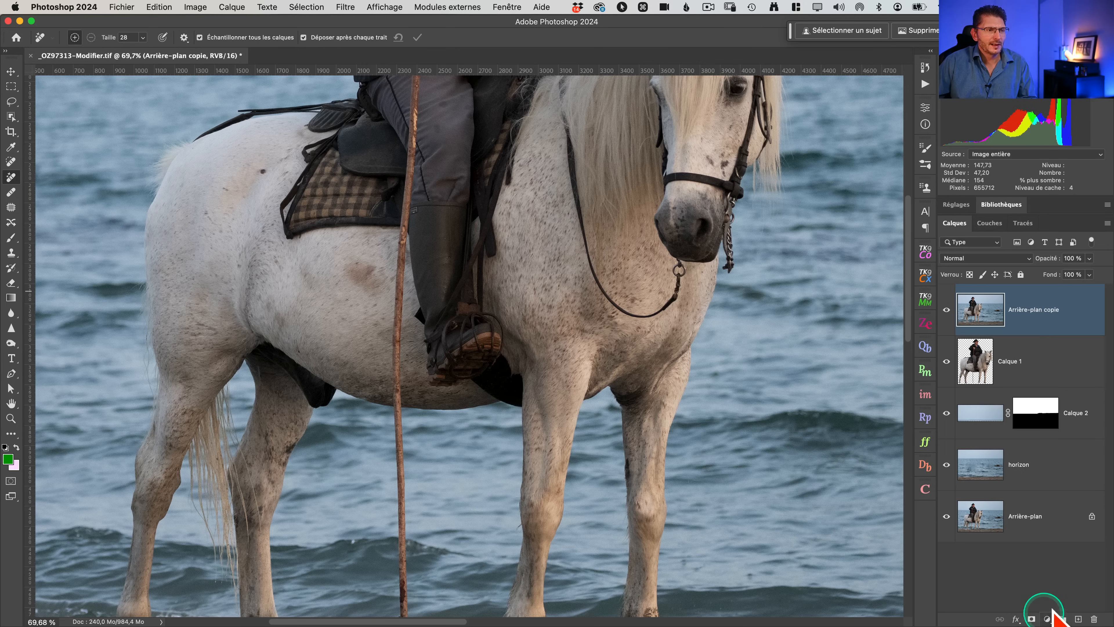
pyautogui.press('alt')
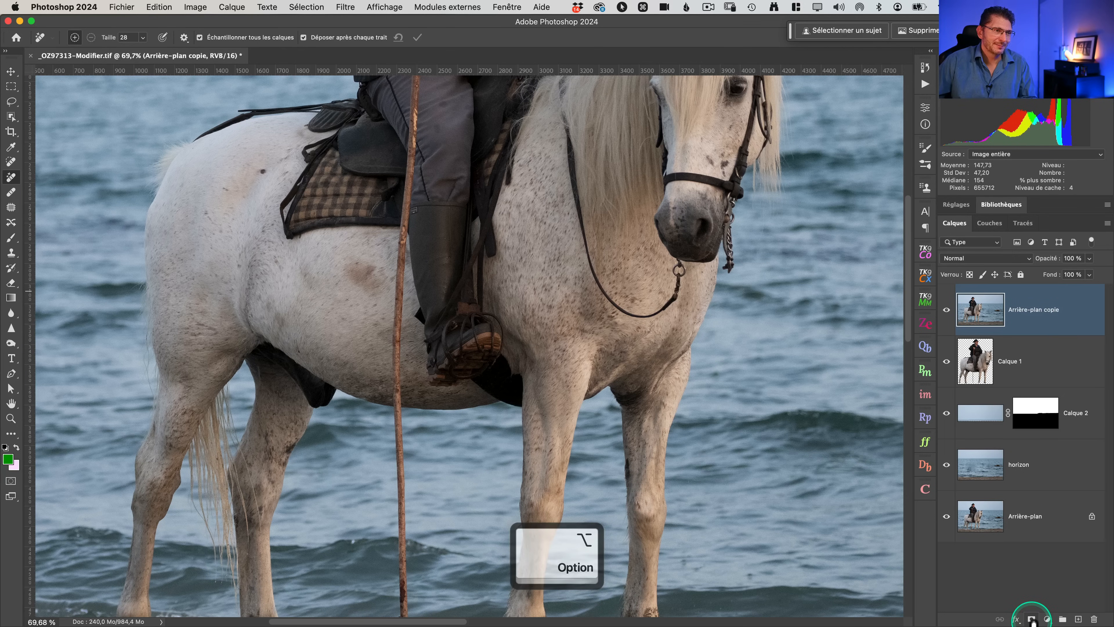
pyautogui.keyDown('alt'); pyautogui.click(1031, 619); pyautogui.keyUp('alt')
pyautogui.click(1007, 309)
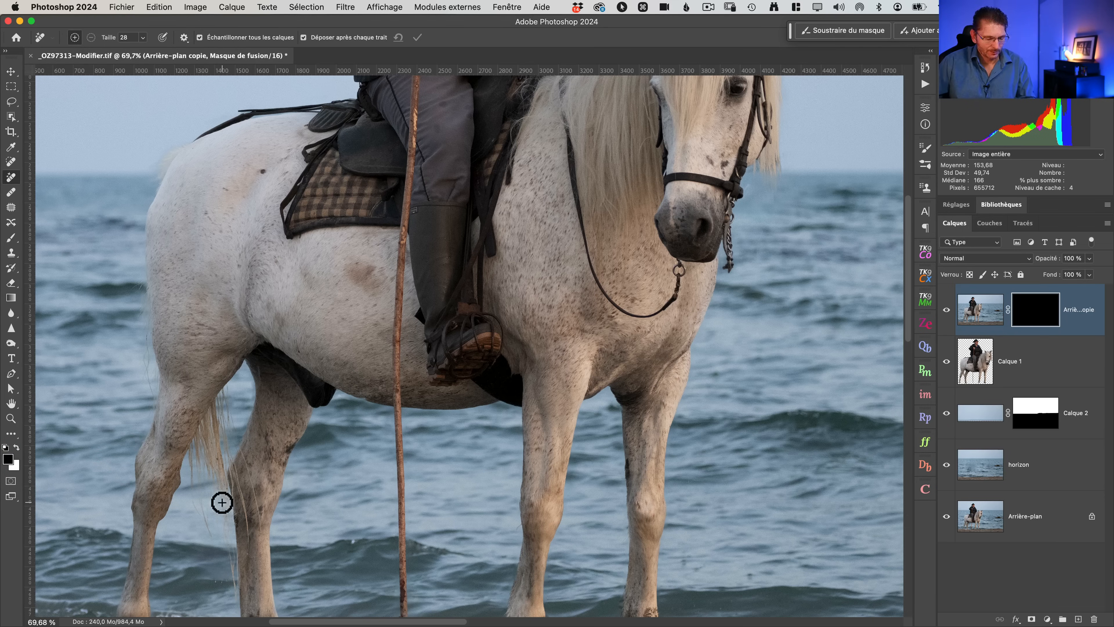
# Step: Paint white on the background copy's mask over the horse's tail and hind legs with a soft 176 px brush to restore the original hair
pyautogui.press('b')
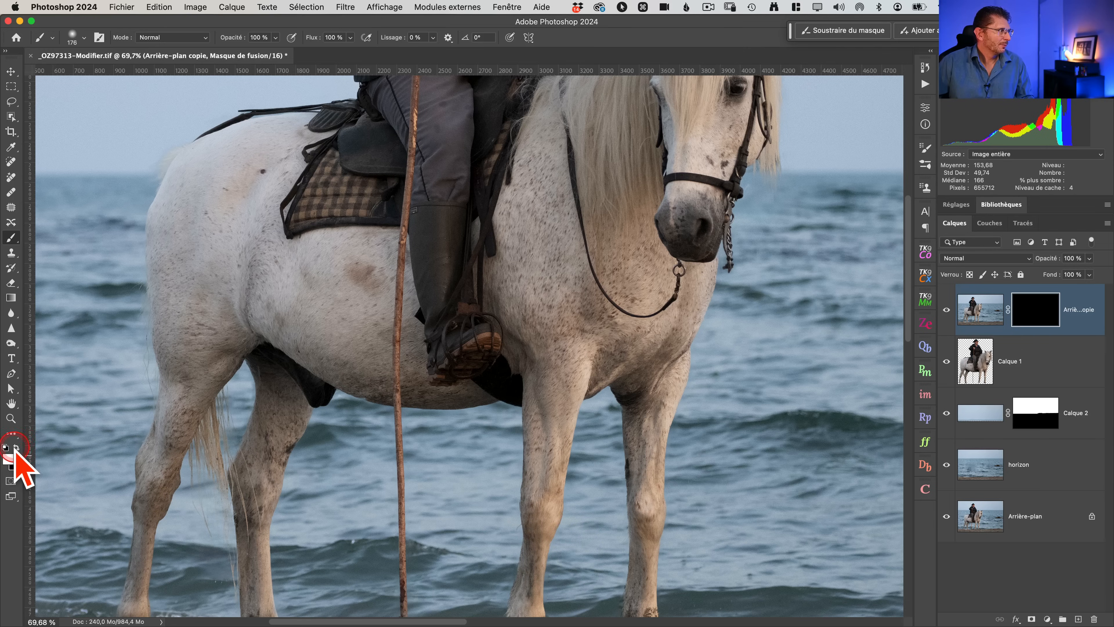
pyautogui.scroll(5, 9, 466)
pyautogui.scroll(-5, 9, 466)
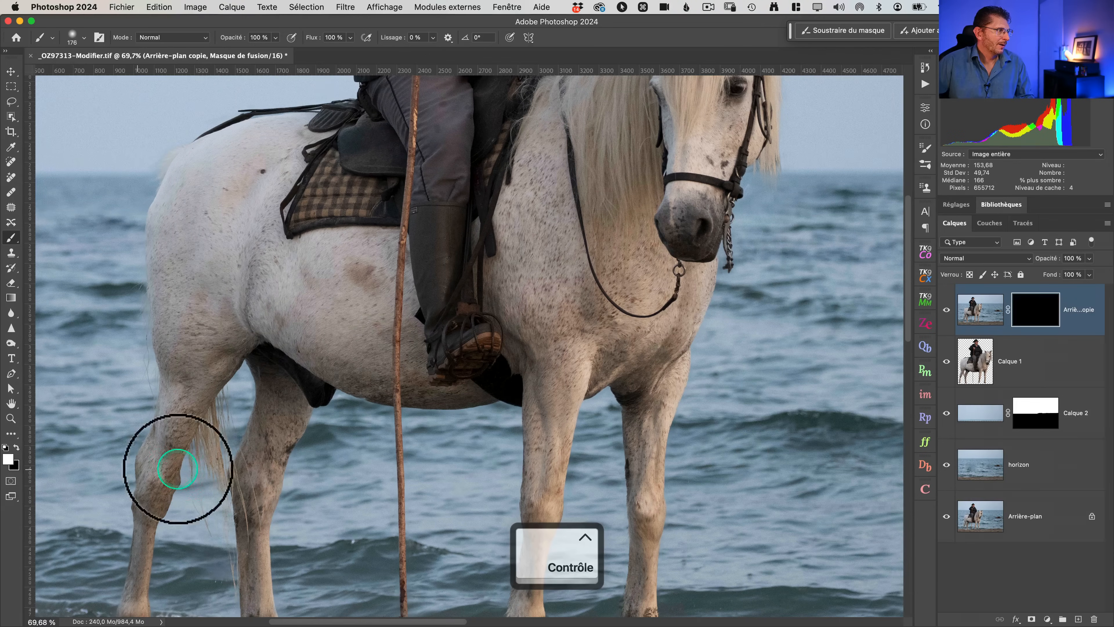
pyautogui.moveTo(247, 533)
pyautogui.mouseDown()
pyautogui.moveTo(214, 528)
pyautogui.moveTo(194, 546)
pyautogui.moveTo(221, 588)
pyautogui.moveTo(243, 576)
pyautogui.mouseUp()
pyautogui.press('space')
pyautogui.moveTo(298, 515)
pyautogui.mouseDown()
pyautogui.moveTo(286, 390)
pyautogui.moveTo(255, 433)
pyautogui.moveTo(345, 429)
pyautogui.moveTo(447, 461)
pyautogui.moveTo(567, 447)
pyautogui.moveTo(509, 422)
pyautogui.mouseUp()
# Step: Paint white on the background copy's mask over the mane hair beside the bridle and along the horse's hindquarters
pyautogui.press('space')
pyautogui.moveTo(562, 364); pyautogui.dragTo(439, 562)
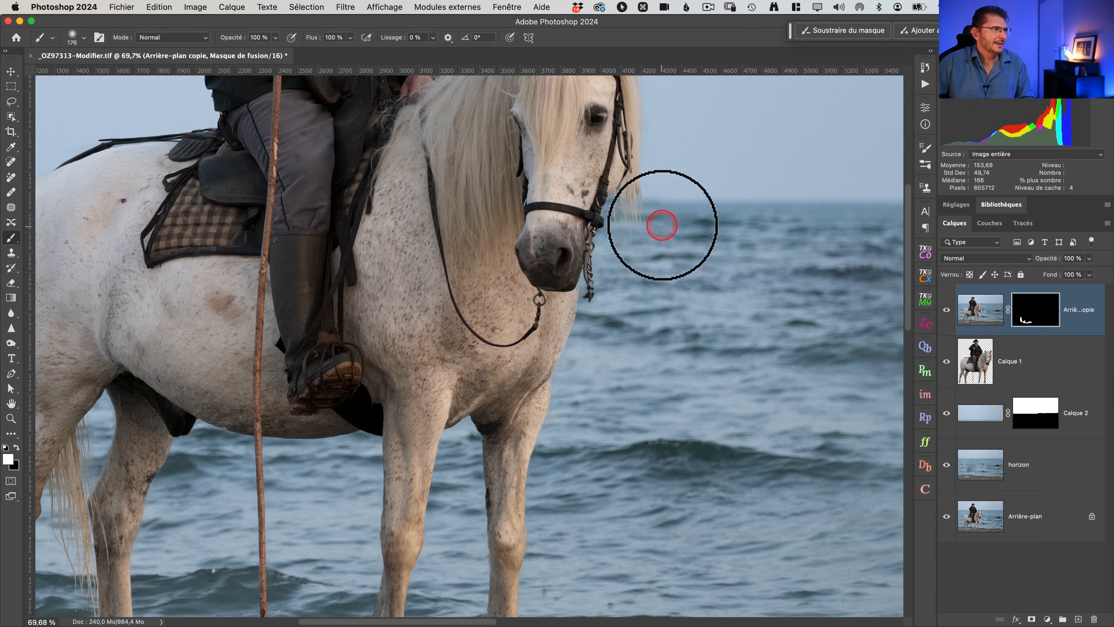
pyautogui.moveTo(571, 240); pyautogui.dragTo(574, 240)
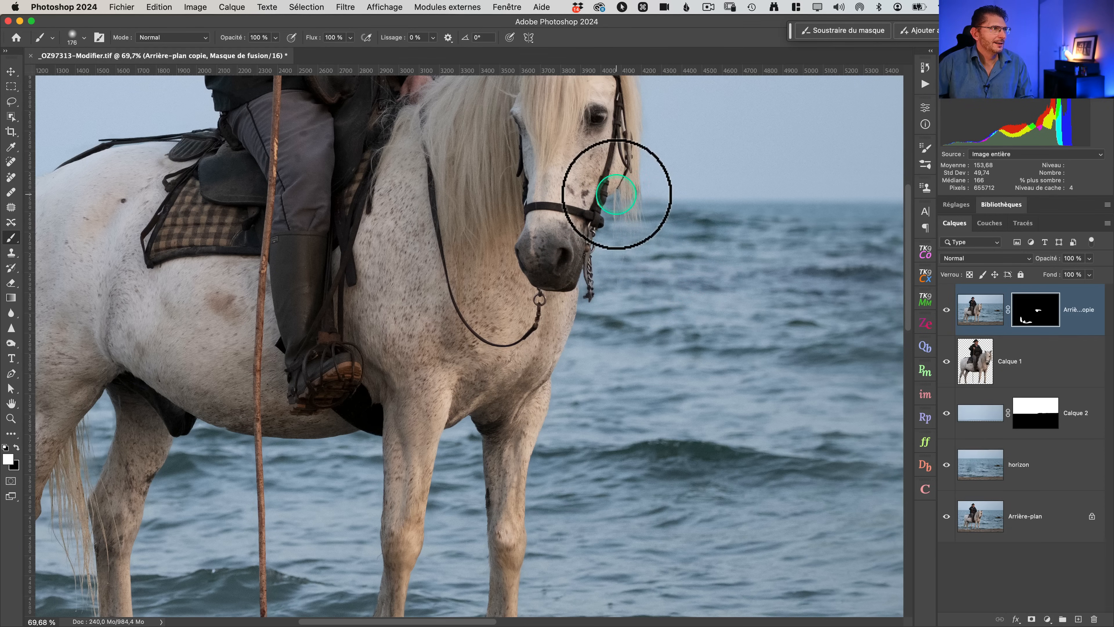
pyautogui.press('space')
pyautogui.moveTo(255, 206); pyautogui.dragTo(493, 187)
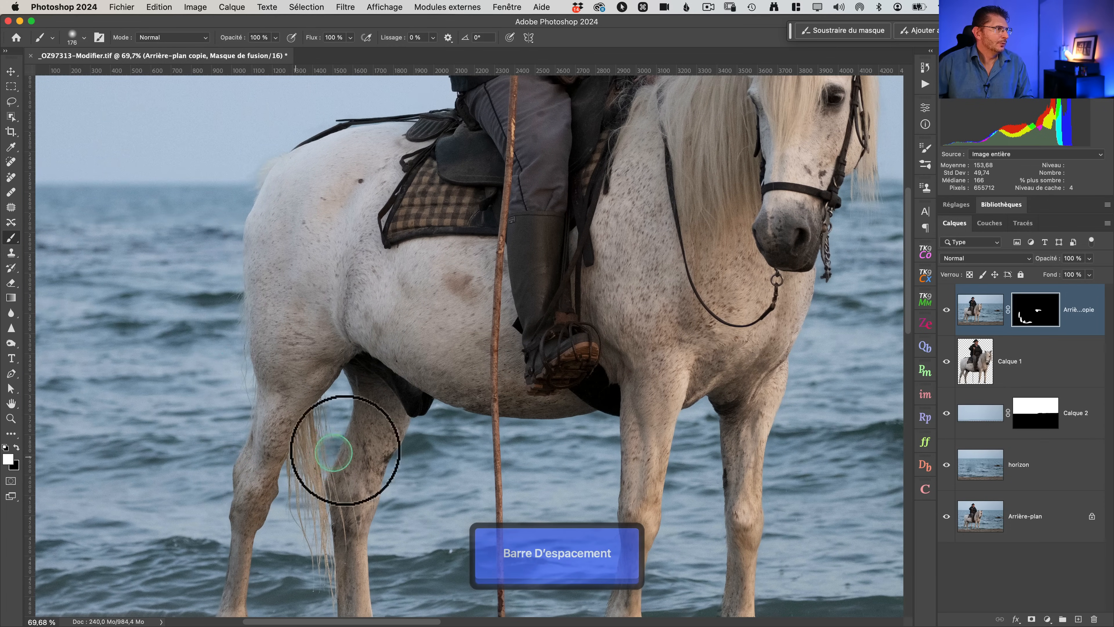
pyautogui.press('space')
pyautogui.moveTo(577, 479); pyautogui.dragTo(474, 353)
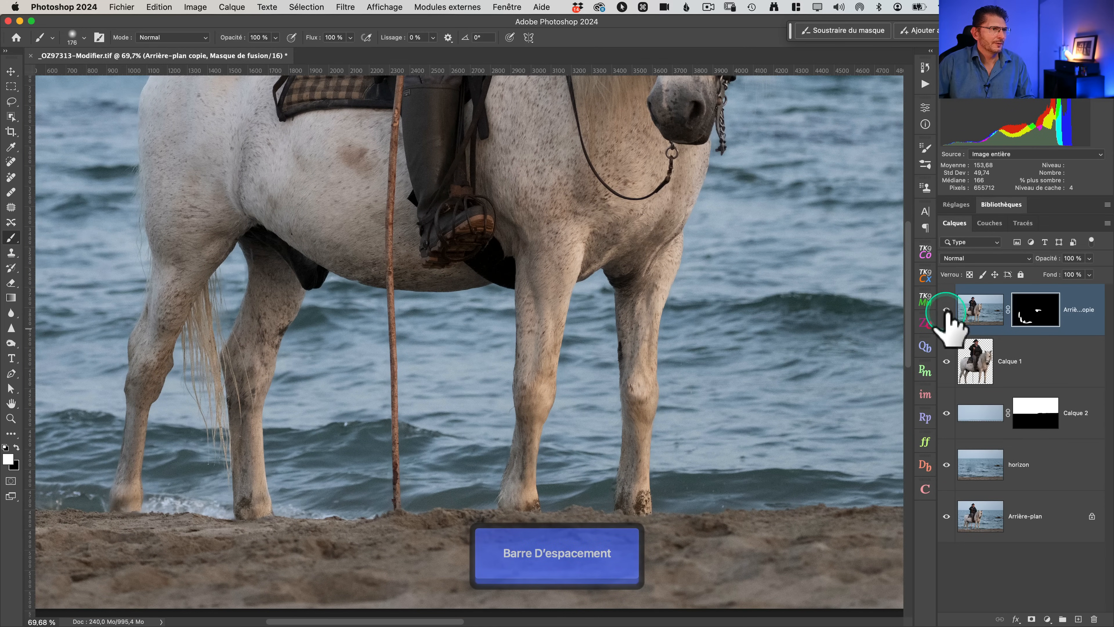
# Step: Paint white on the background copy's mask along the horse's front legs, after comparing Arrière-plan alone with the composite
pyautogui.keyDown('alt'); pyautogui.click(946, 516); pyautogui.keyUp('alt')
pyautogui.keyDown('alt'); pyautogui.click(945, 516); pyautogui.keyUp('alt')
pyautogui.moveTo(625, 320)
pyautogui.mouseDown()
pyautogui.moveTo(630, 419)
pyautogui.moveTo(631, 284)
pyautogui.moveTo(667, 303)
pyautogui.moveTo(663, 316)
pyautogui.mouseUp()
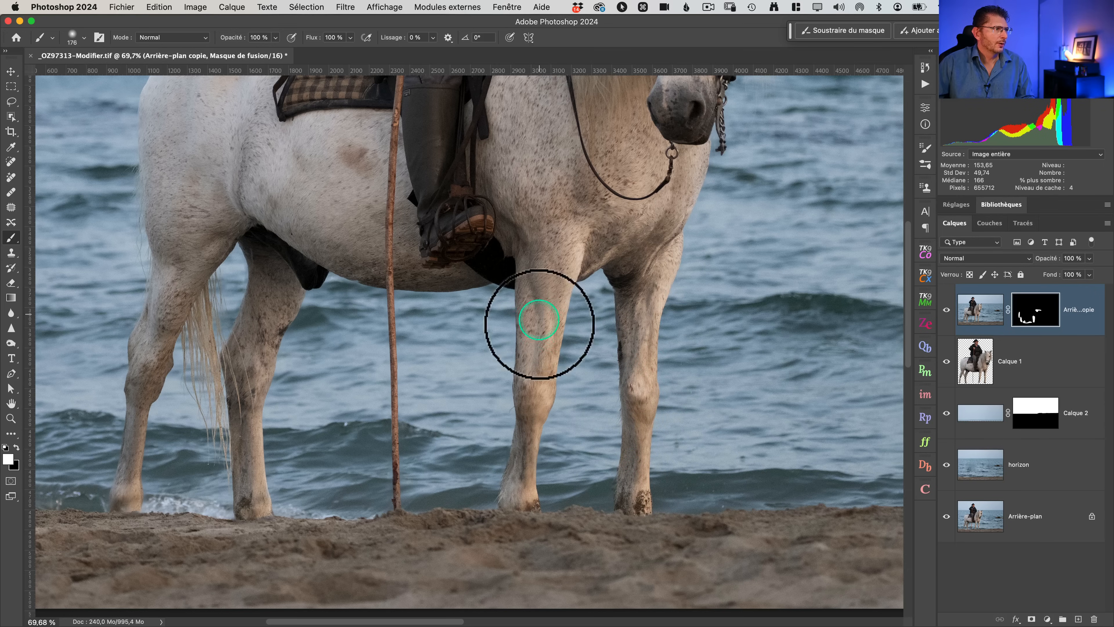
pyautogui.press('super+0')
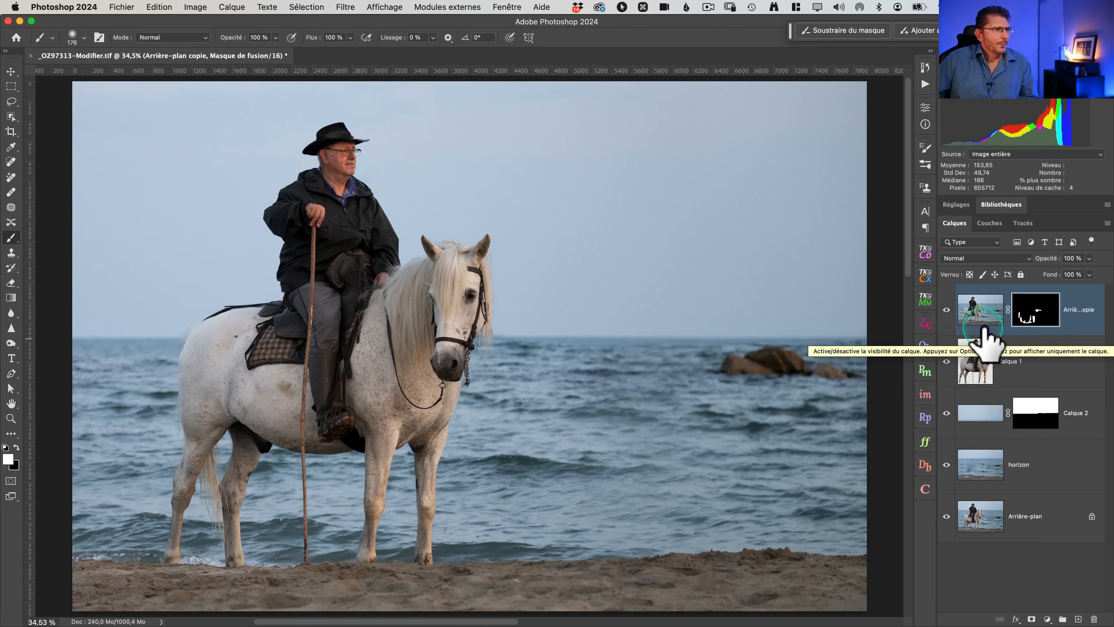
# Step: Display the background copy's layer mask on its own and load it as a selection
pyautogui.click(1030, 318)
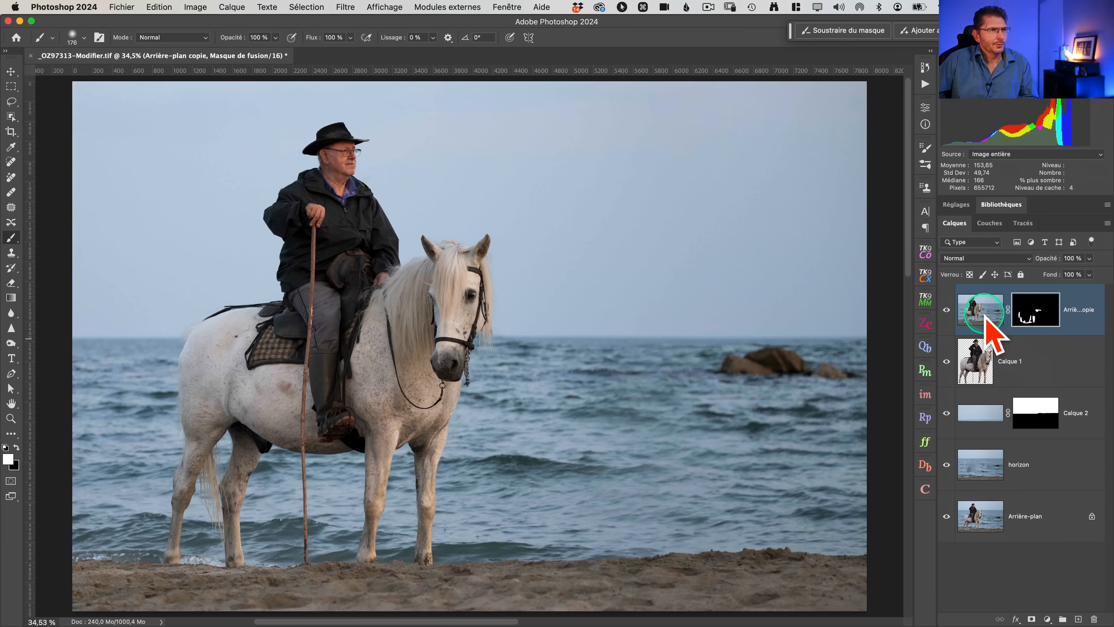
pyautogui.click(1086, 310)
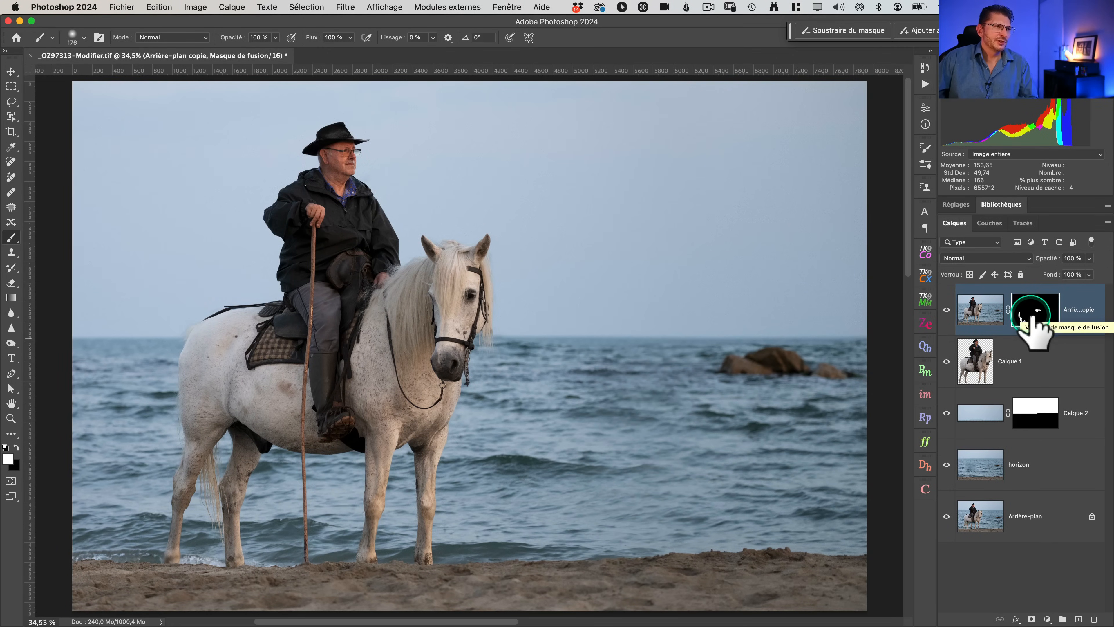
pyautogui.keyDown('alt'); pyautogui.click(1035, 313); pyautogui.keyUp('alt')
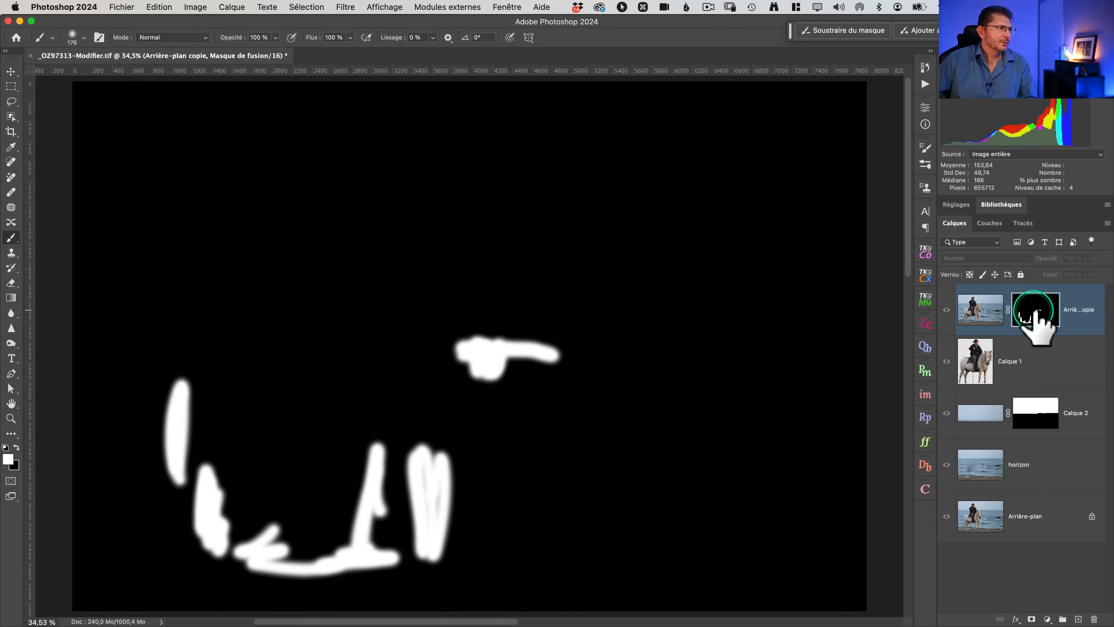
pyautogui.press('alt')
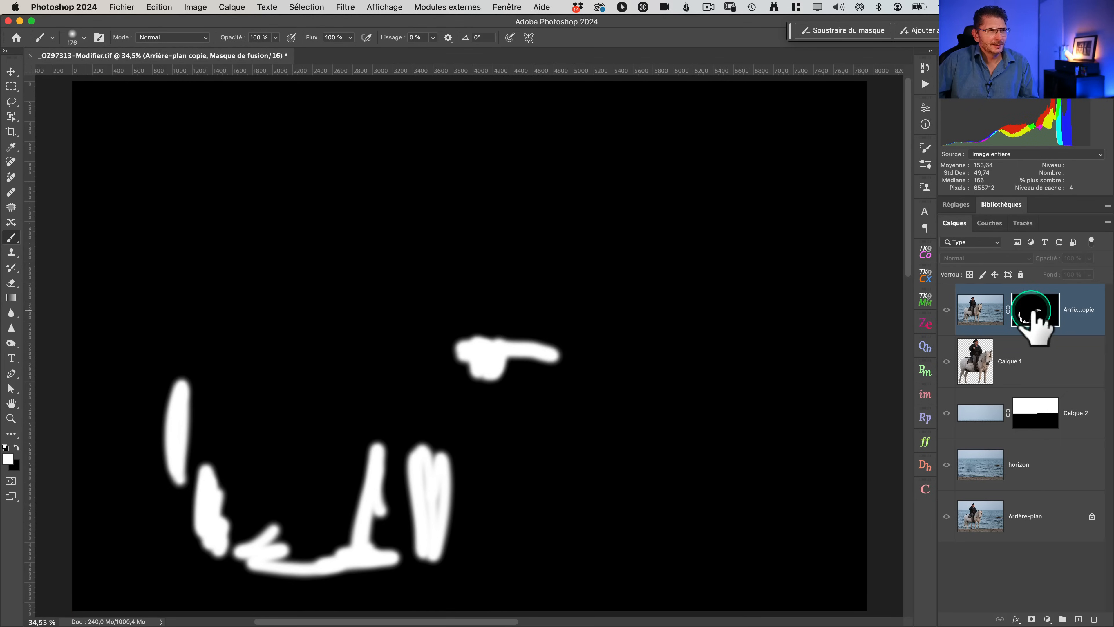
pyautogui.press('super')
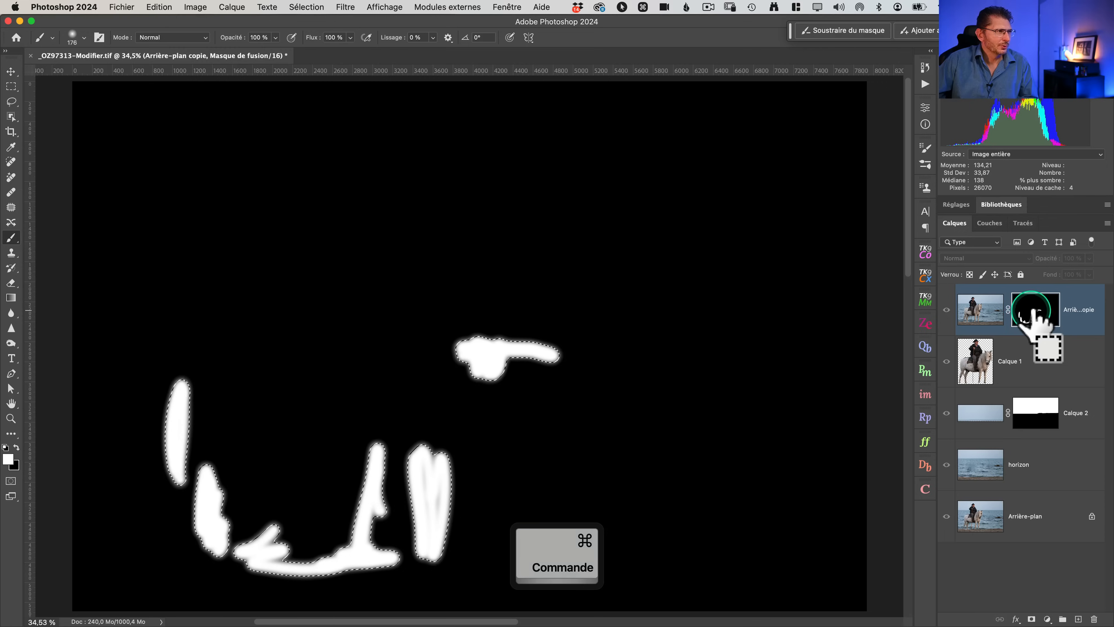
pyautogui.keyDown('super'); pyautogui.click(1035, 313); pyautogui.keyUp('super')
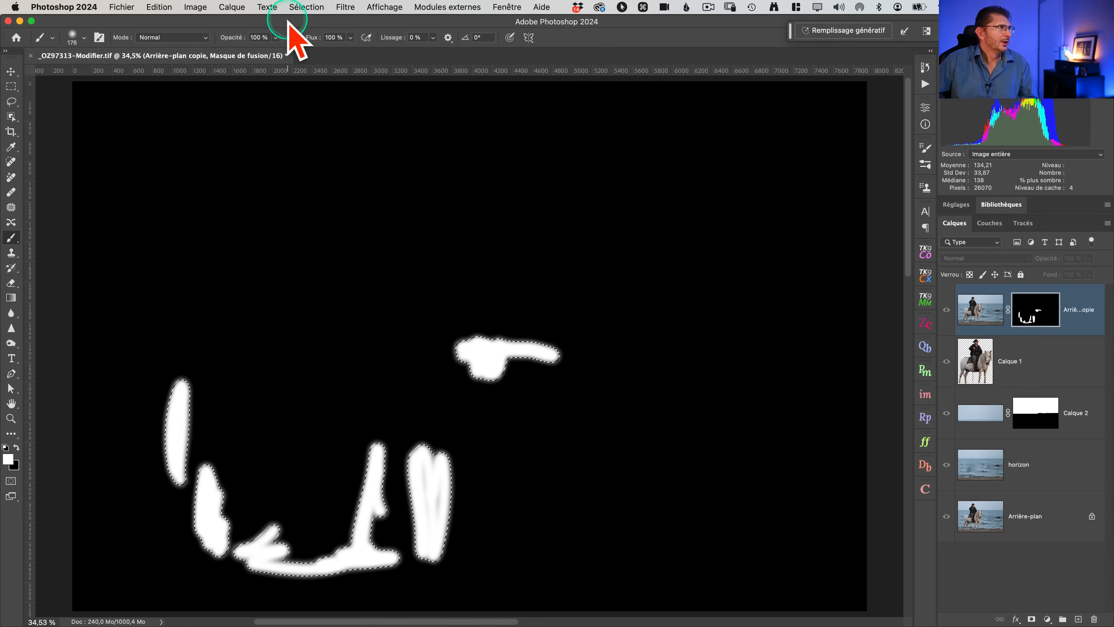
# Step: Expand the mask selection by 15 pixels
pyautogui.click(307, 7)
pyautogui.moveTo(365, 187)
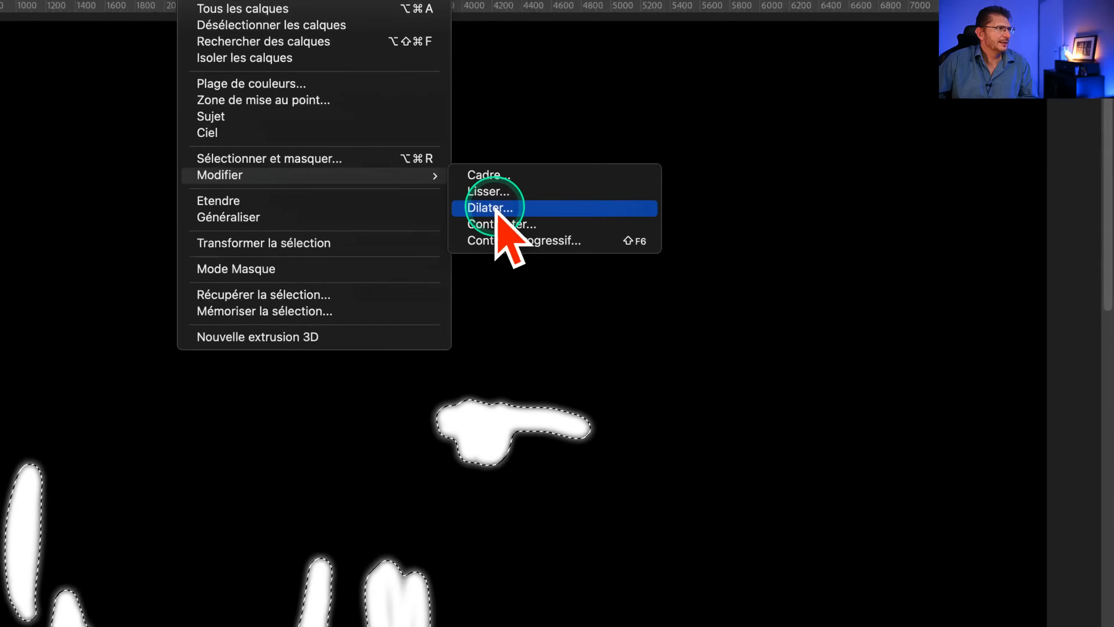
pyautogui.click(495, 209)
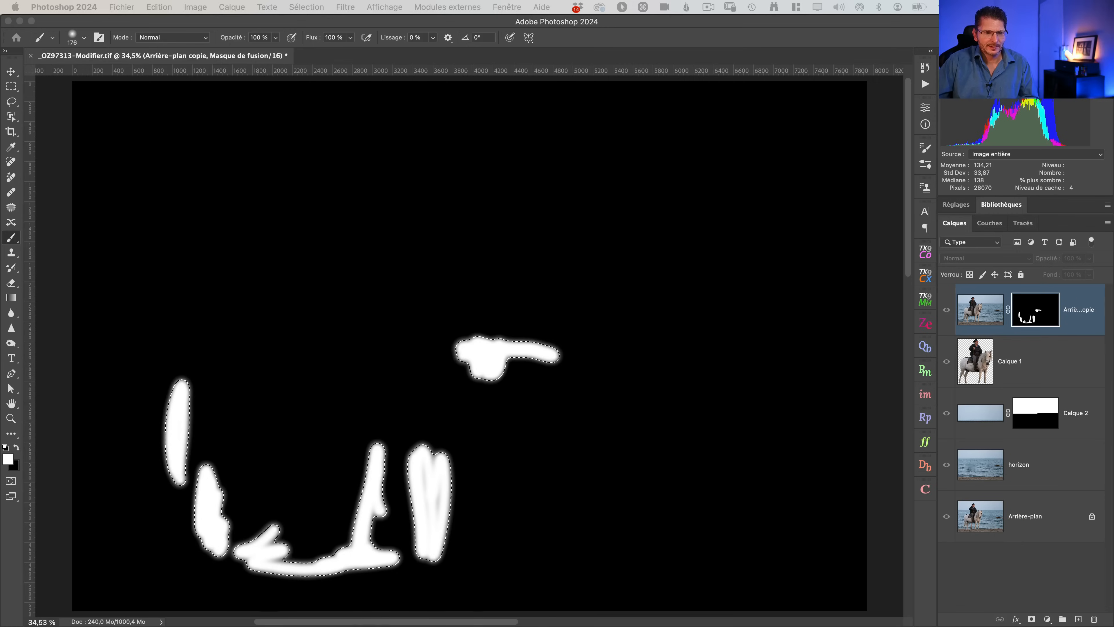
pyautogui.write('15')
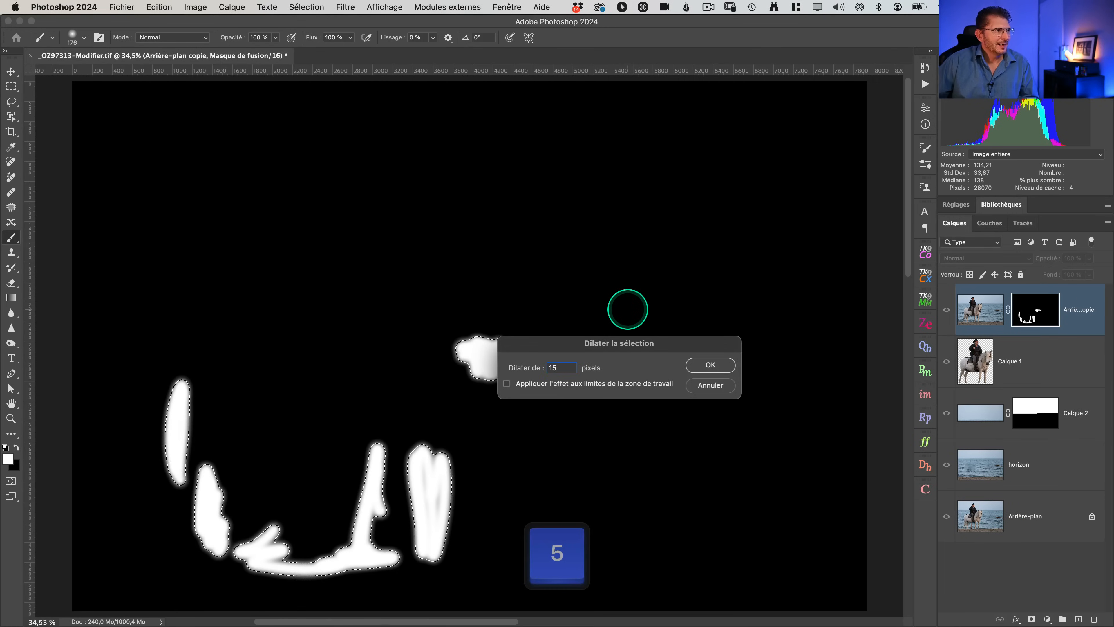
pyautogui.click(708, 366)
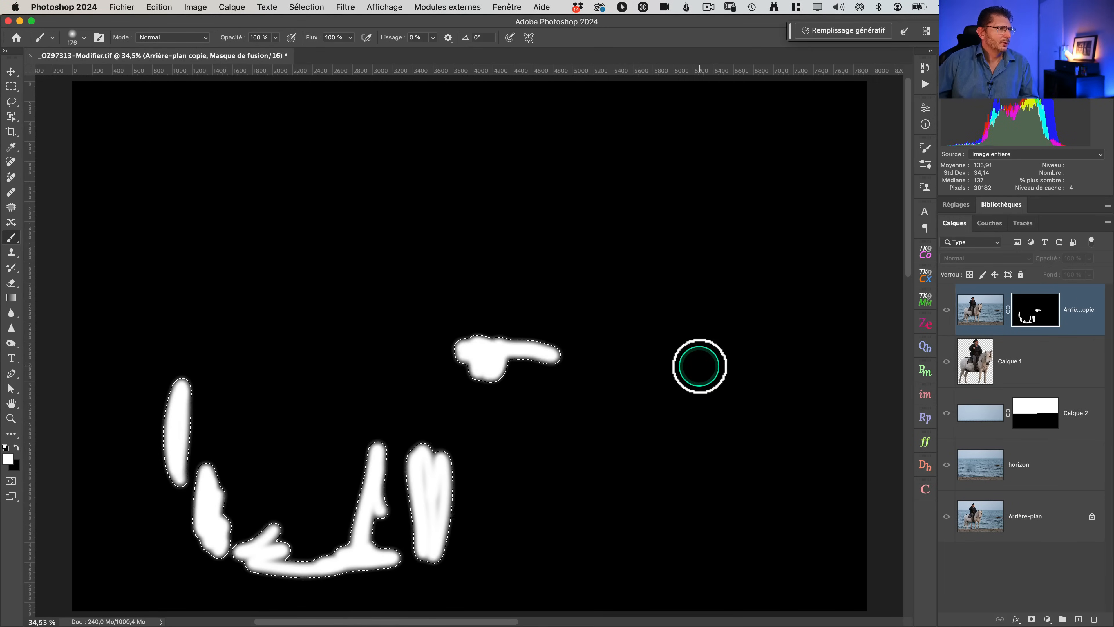
# Step: Feather the expanded selection with a radius of 3 pixels
pyautogui.click(305, 6)
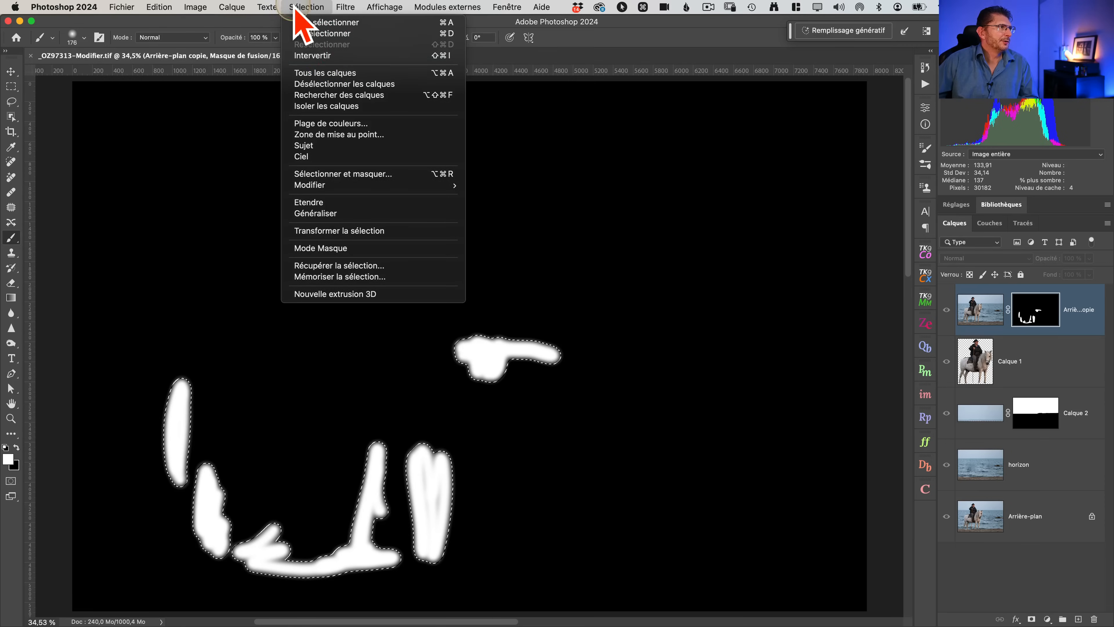
pyautogui.moveTo(389, 185)
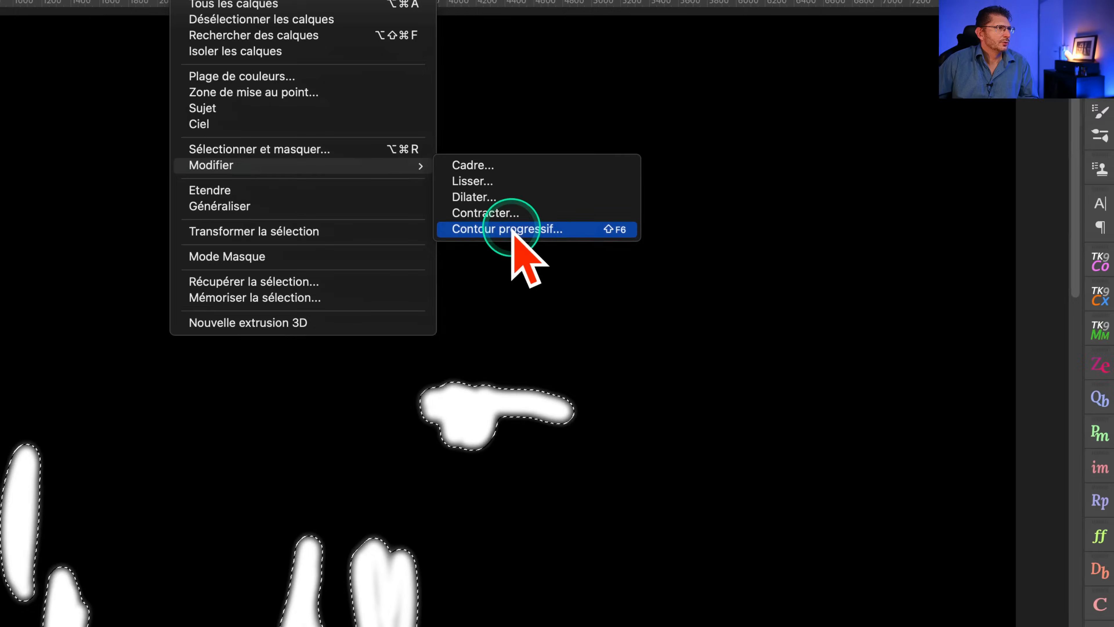
pyautogui.click(511, 230)
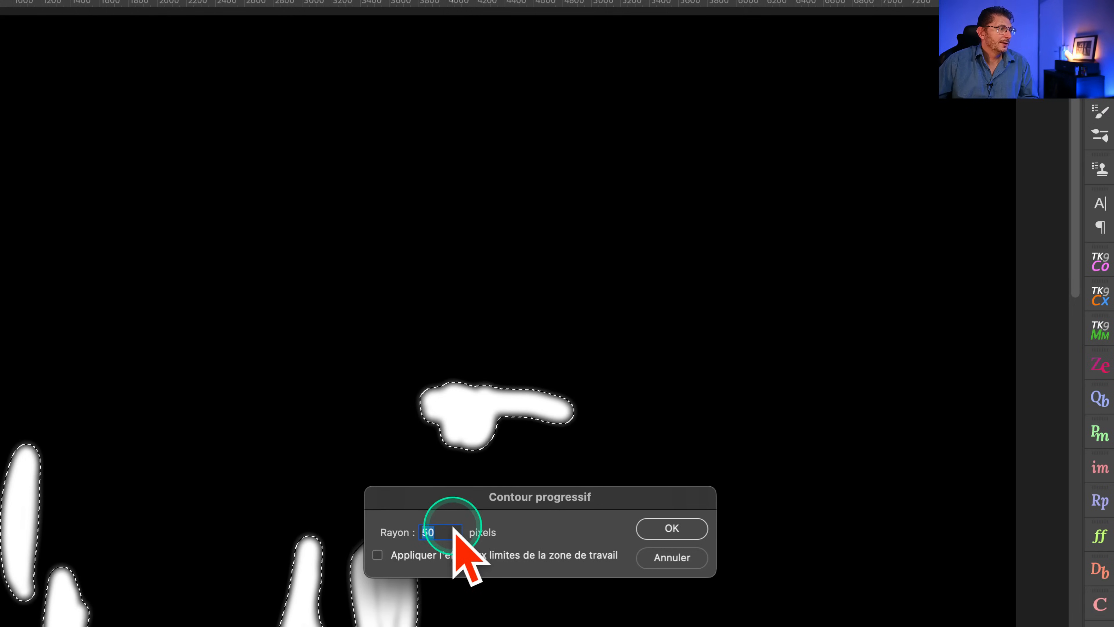
pyautogui.moveTo(460, 489); pyautogui.dragTo(506, 481)
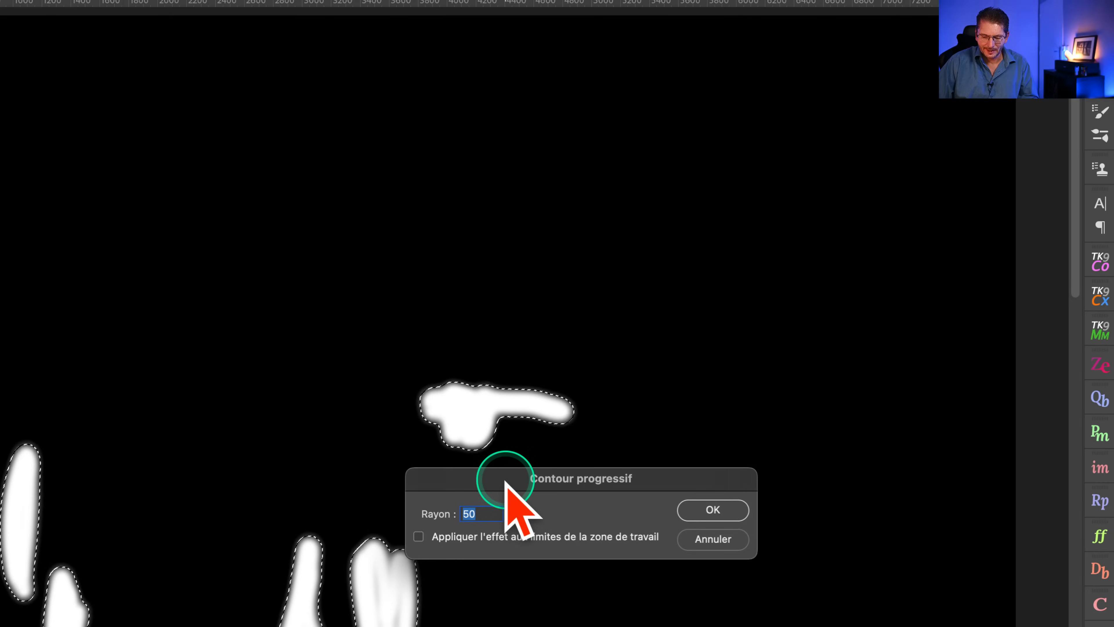
pyautogui.write('3')
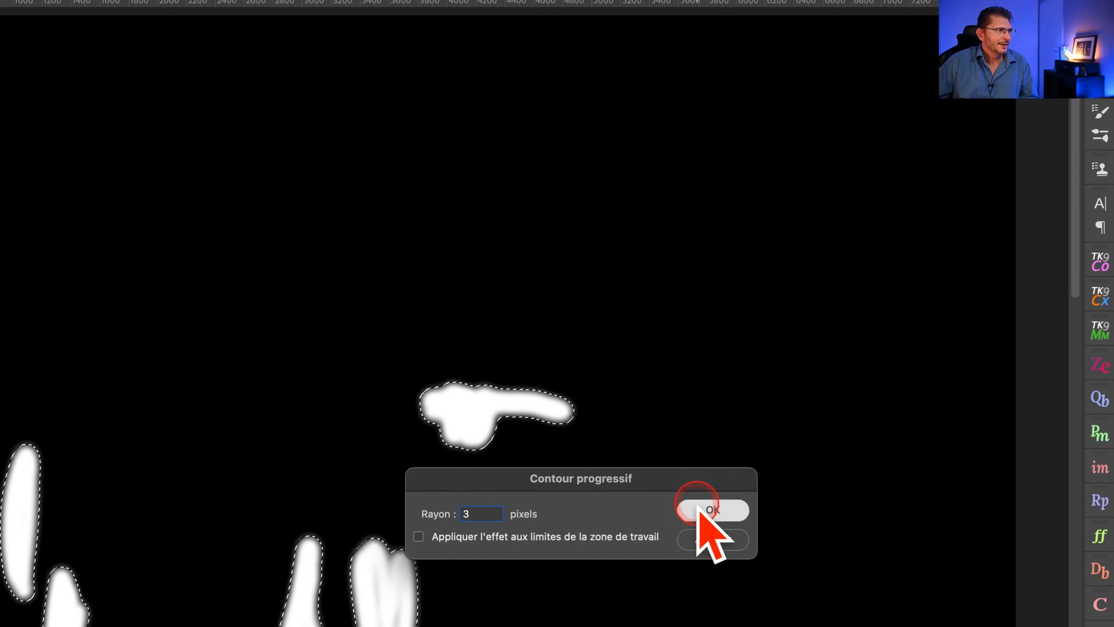
pyautogui.click(710, 510)
pyautogui.press('ctrl')
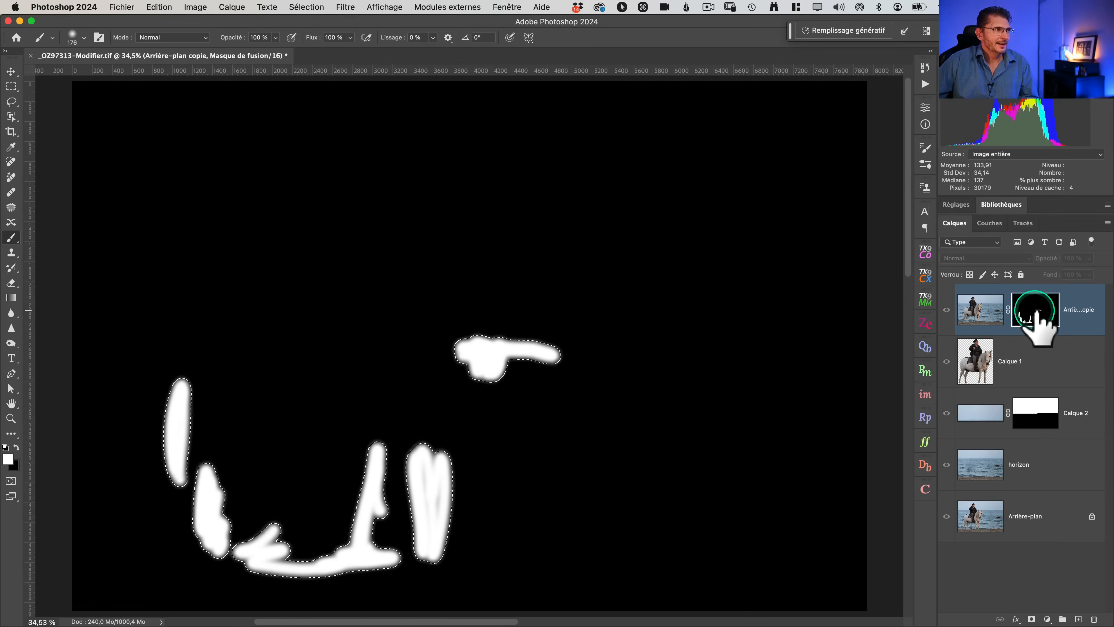
# Step: Invert the selection, delete the background copy's pixels outside the painted areas, and deselect
pyautogui.click(978, 308)
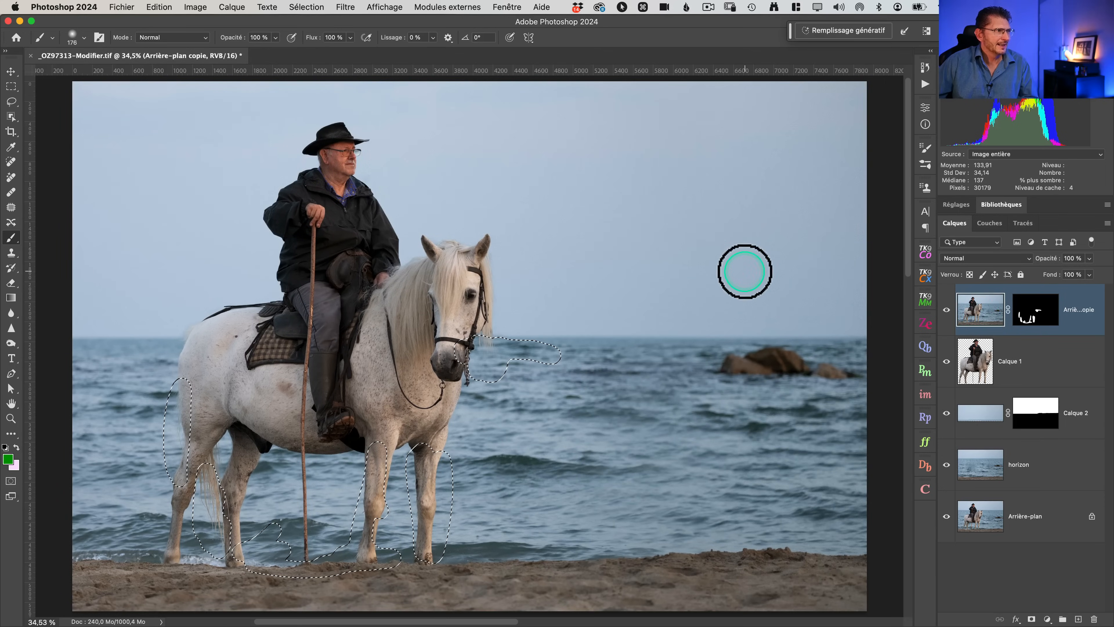
pyautogui.click(312, 7)
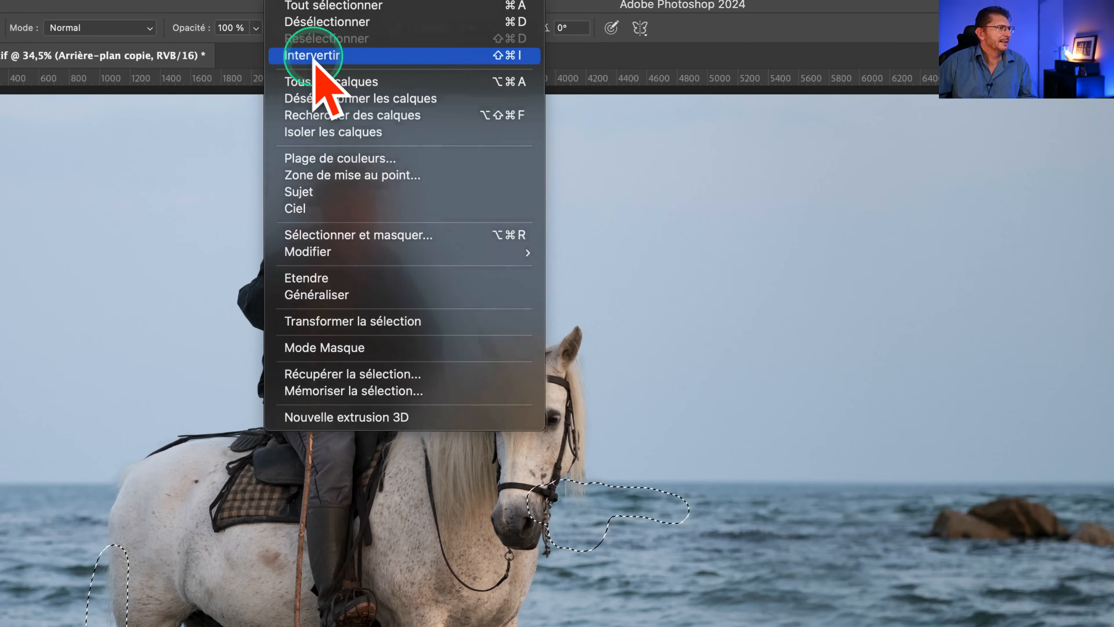
pyautogui.click(316, 56)
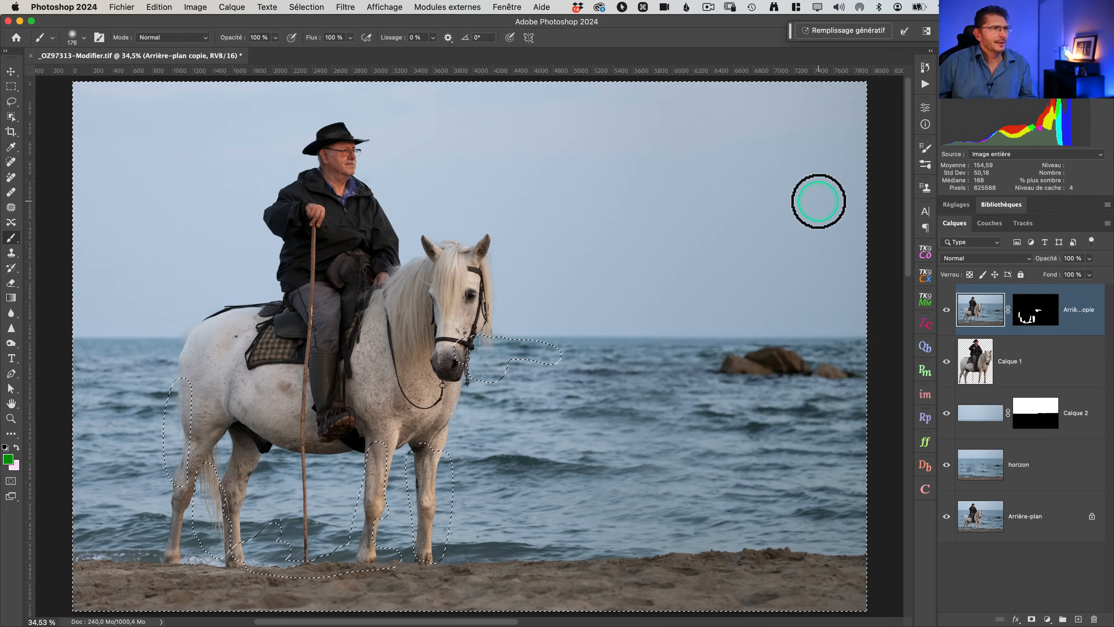
pyautogui.press('BackSpace')
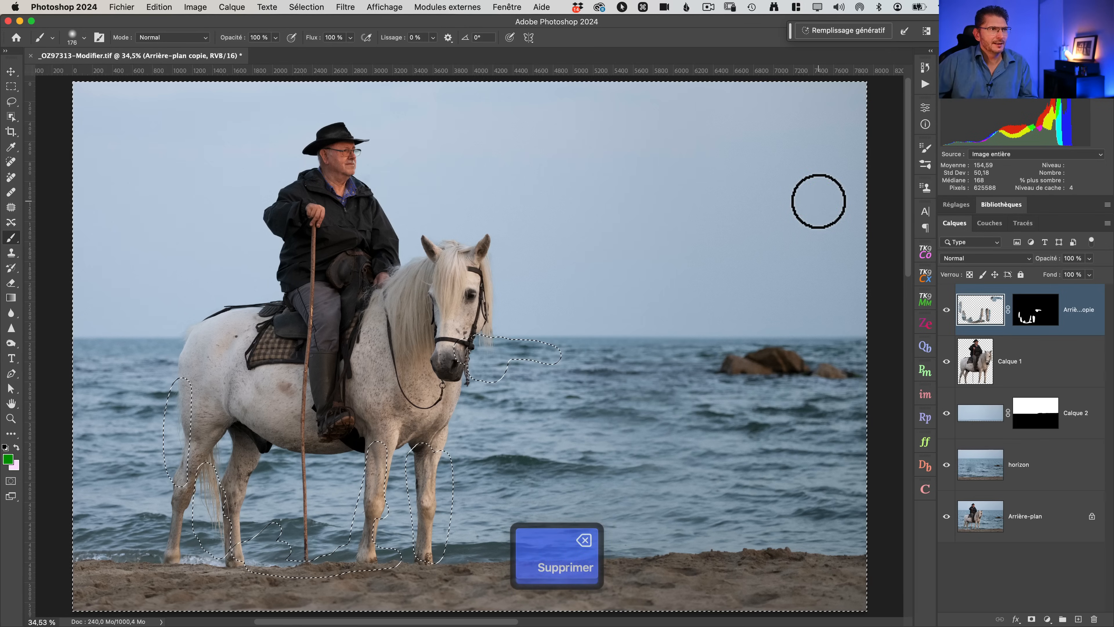
pyautogui.click(981, 309)
pyautogui.keyDown('alt'); pyautogui.click(947, 310); pyautogui.keyUp('alt')
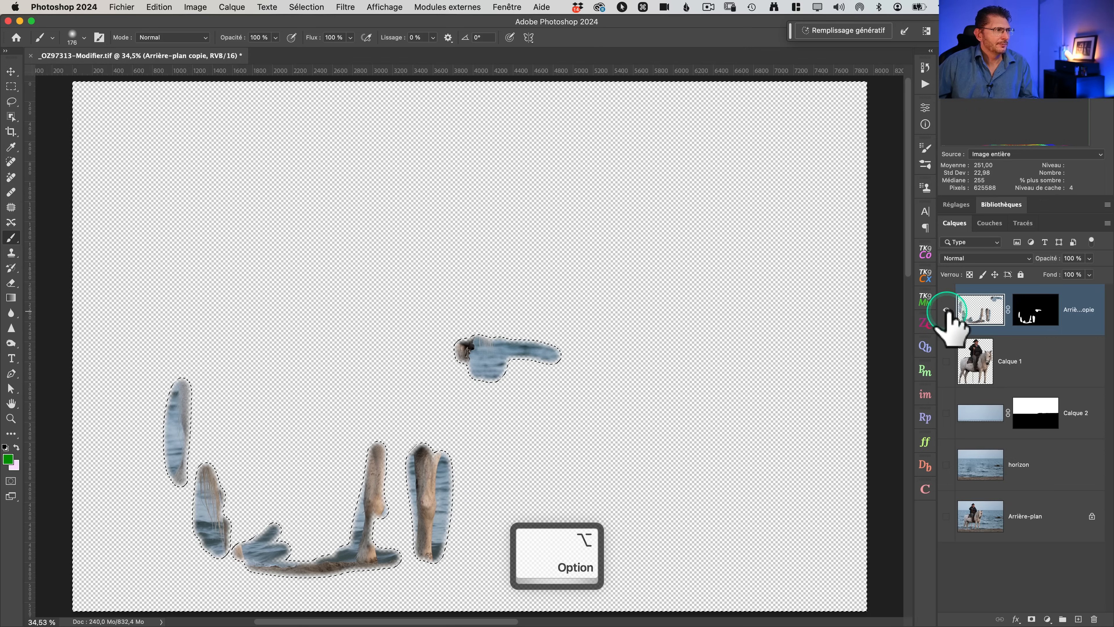
pyautogui.keyDown('alt'); pyautogui.click(947, 310); pyautogui.keyUp('alt')
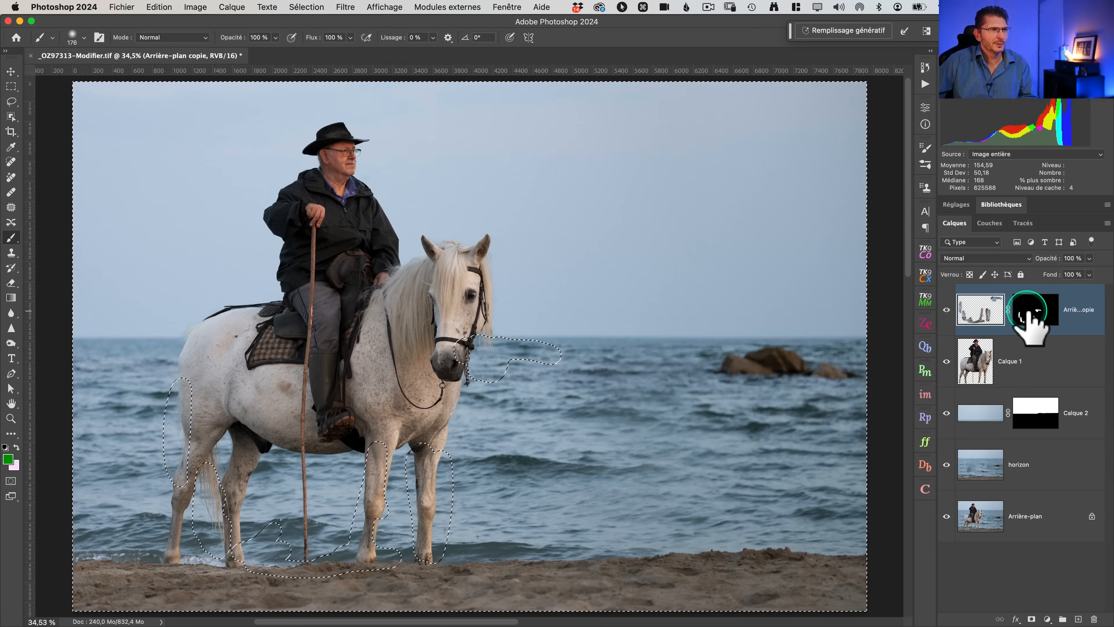
pyautogui.press('super+d')
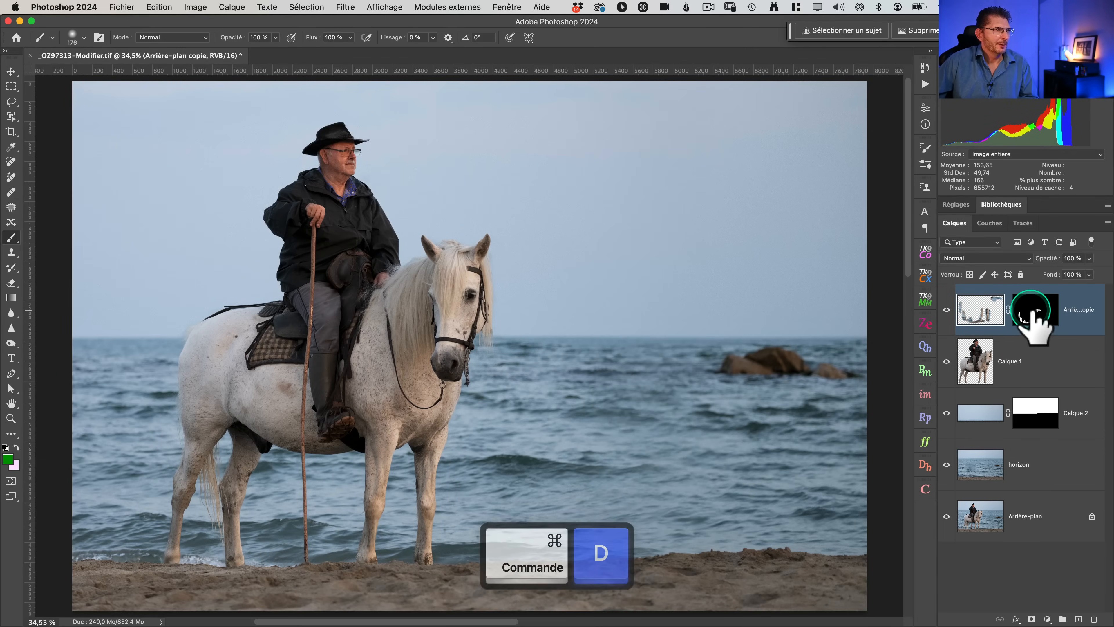
# Step: Apply the background copy's layer mask to its pixels and rename the layer finitions
pyautogui.click(1037, 312)
pyautogui.rightClick(1034, 311)
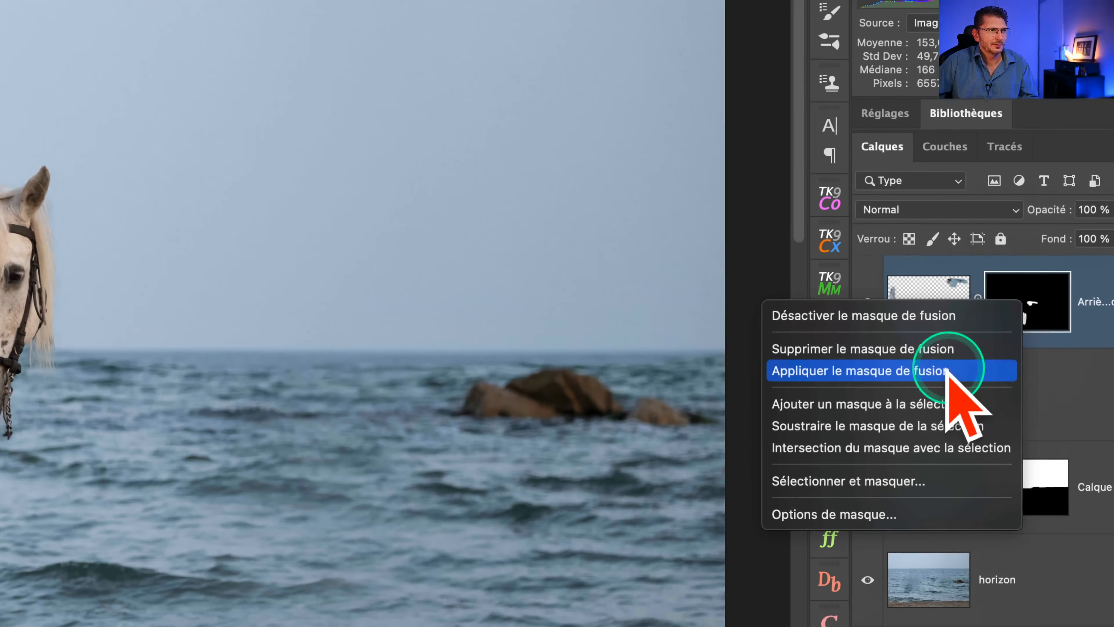
pyautogui.click(947, 371)
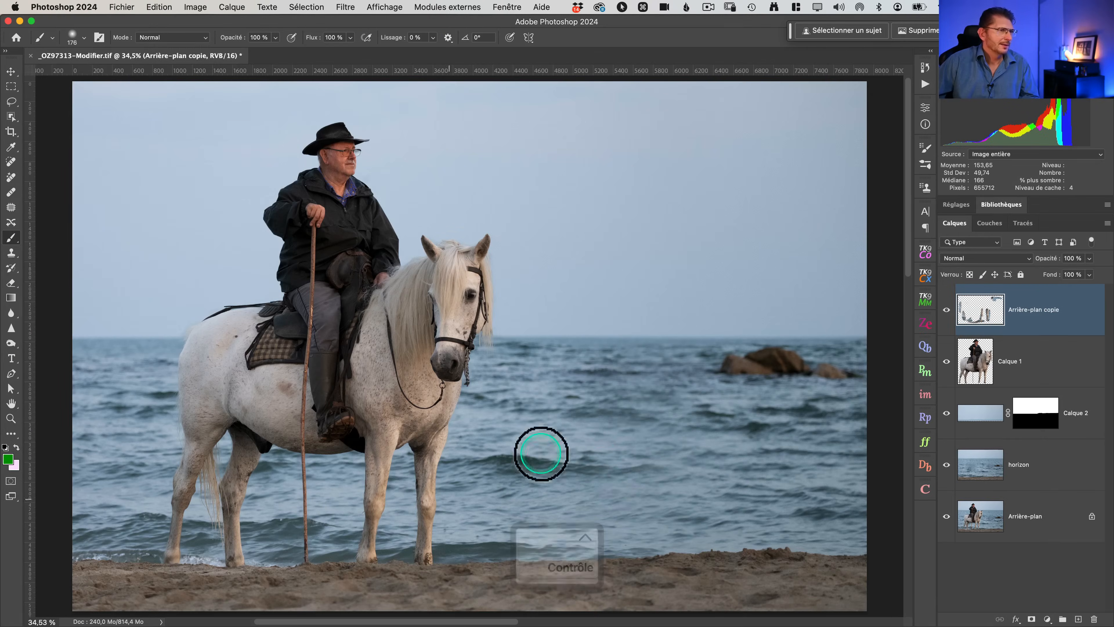
pyautogui.click(1033, 298)
pyautogui.write('finitions')
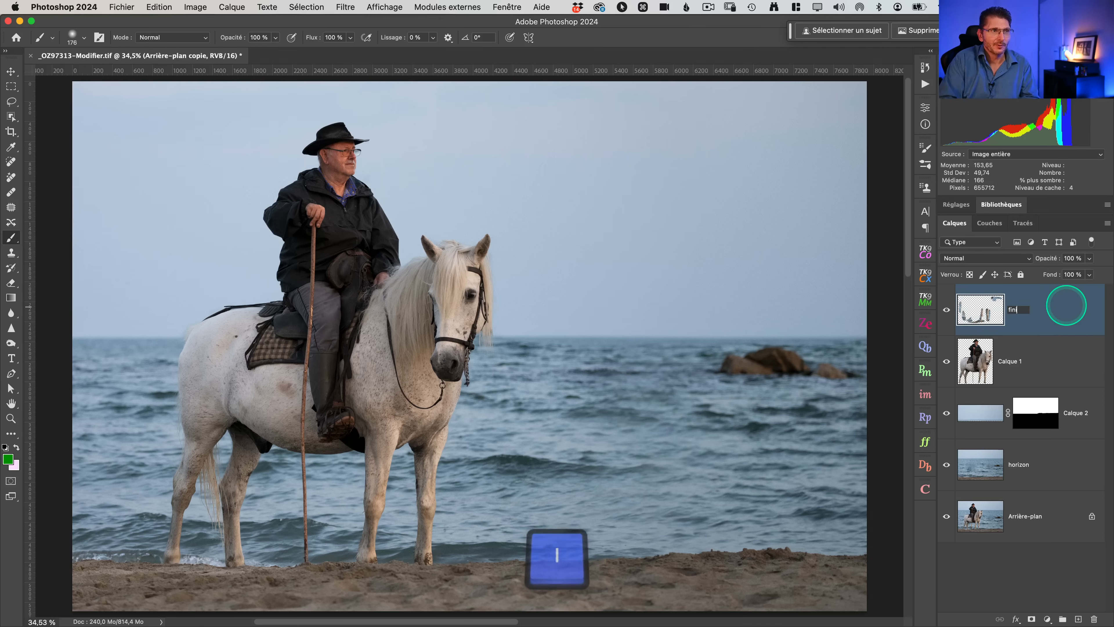
pyautogui.press('Return')
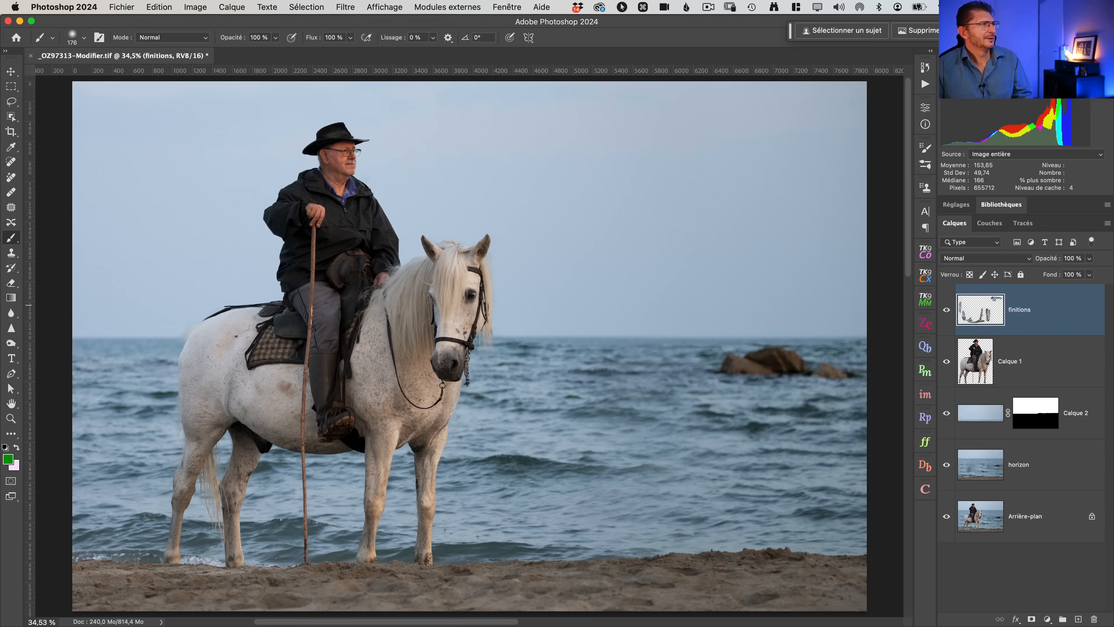
pyautogui.keyDown('alt'); pyautogui.click(946, 515); pyautogui.keyUp('alt')
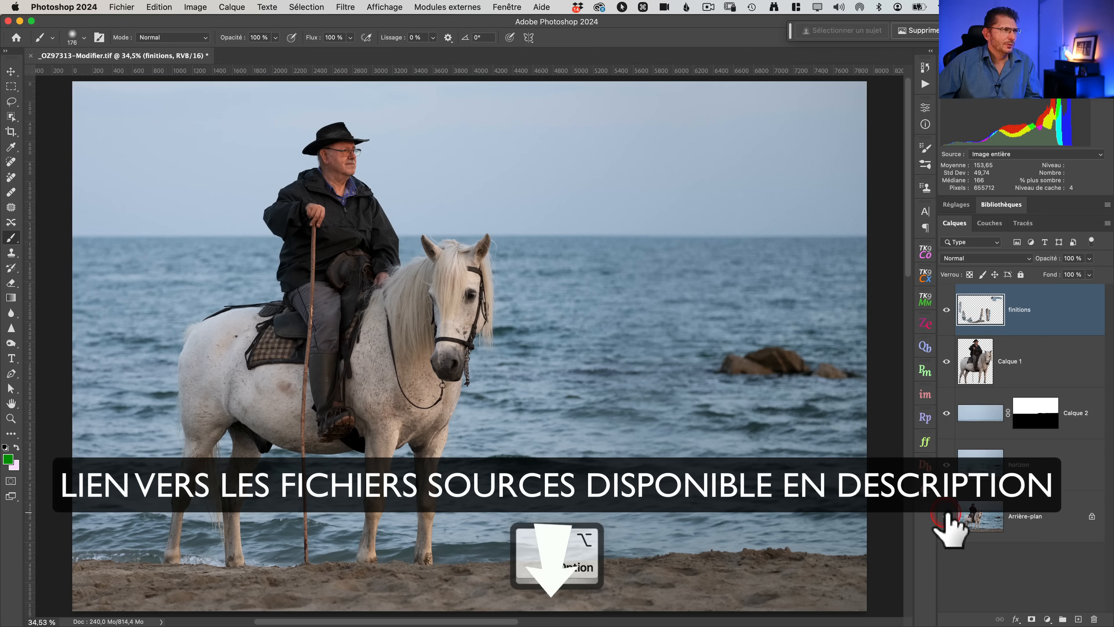
pyautogui.keyDown('alt'); pyautogui.click(946, 515); pyautogui.keyUp('alt')
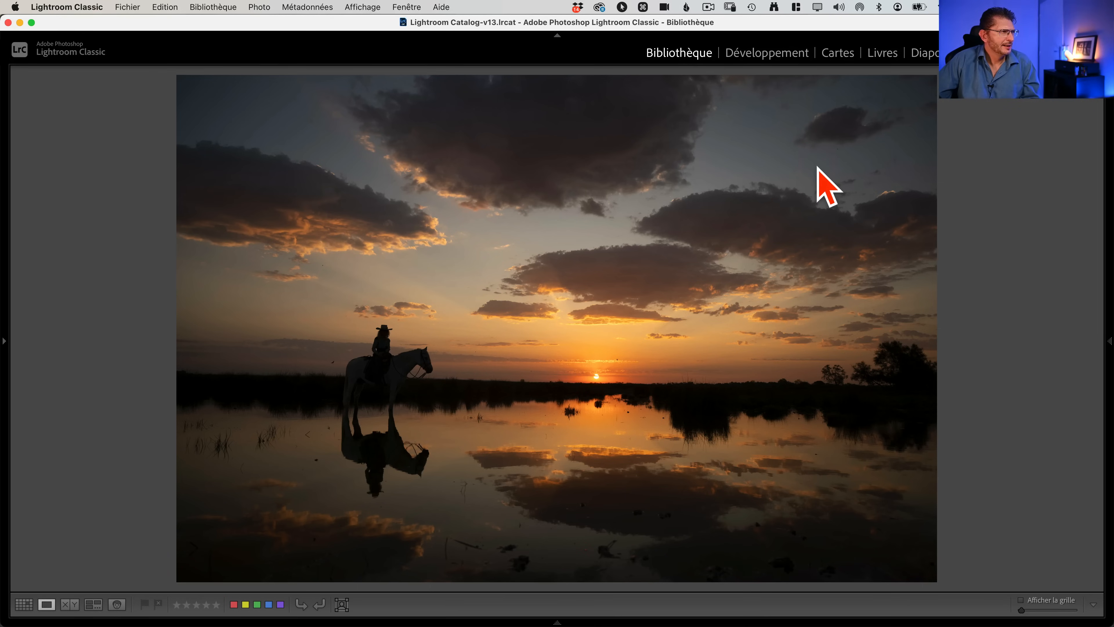
# Step: Switch to Lightroom Classic and develop the sunset rider photo with Exposition +2,05 and Hautes lumières -60
pyautogui.press('d')
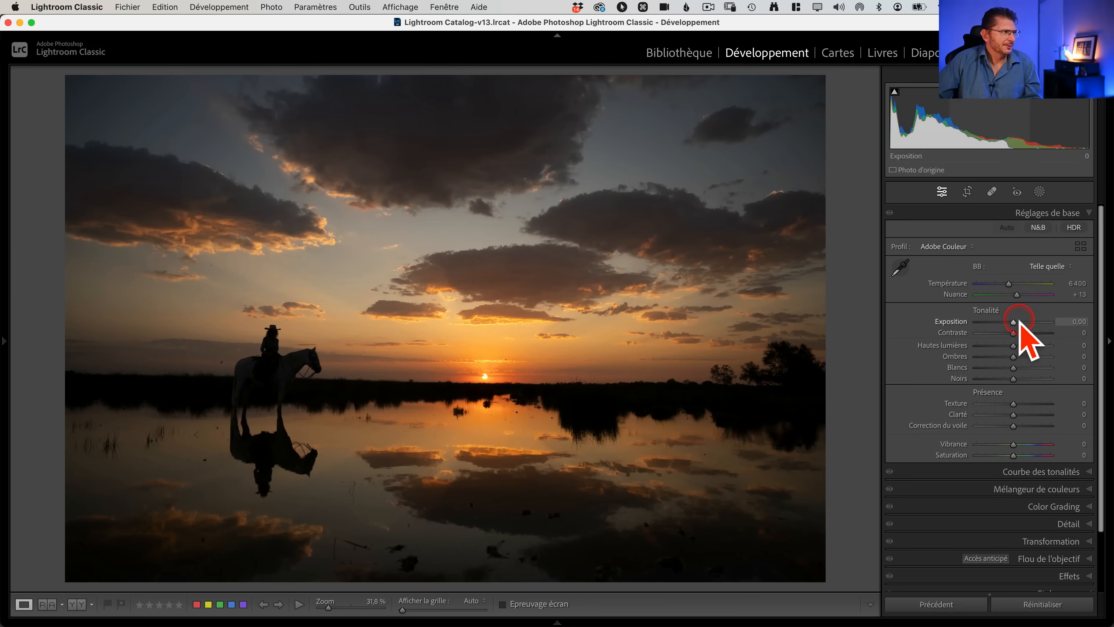
pyautogui.moveTo(1019, 323); pyautogui.dragTo(1029, 324)
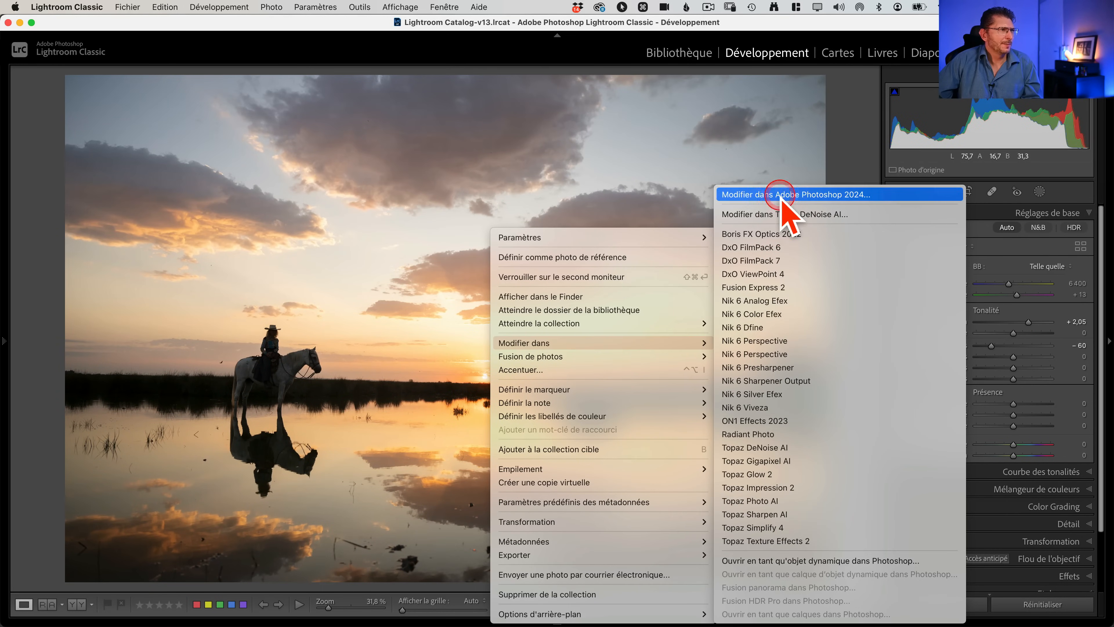
# Step: Open the developed sunset photo in Photoshop 2024 and duplicate its Arrière-plan layer
pyautogui.click(781, 196)
pyautogui.press('super+Tab')
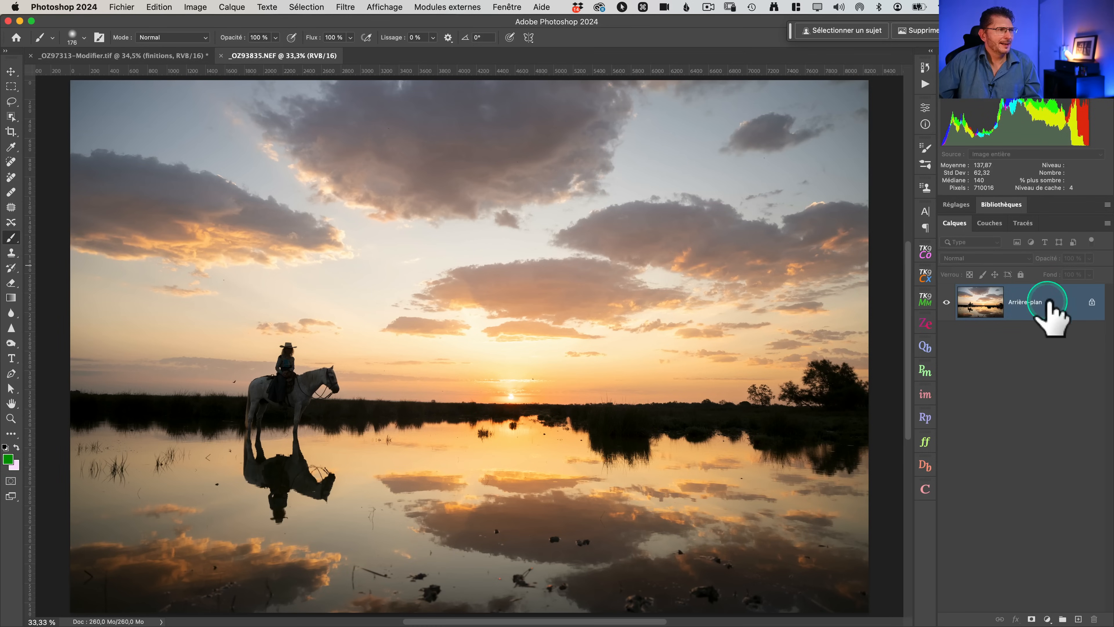
pyautogui.press('super+j')
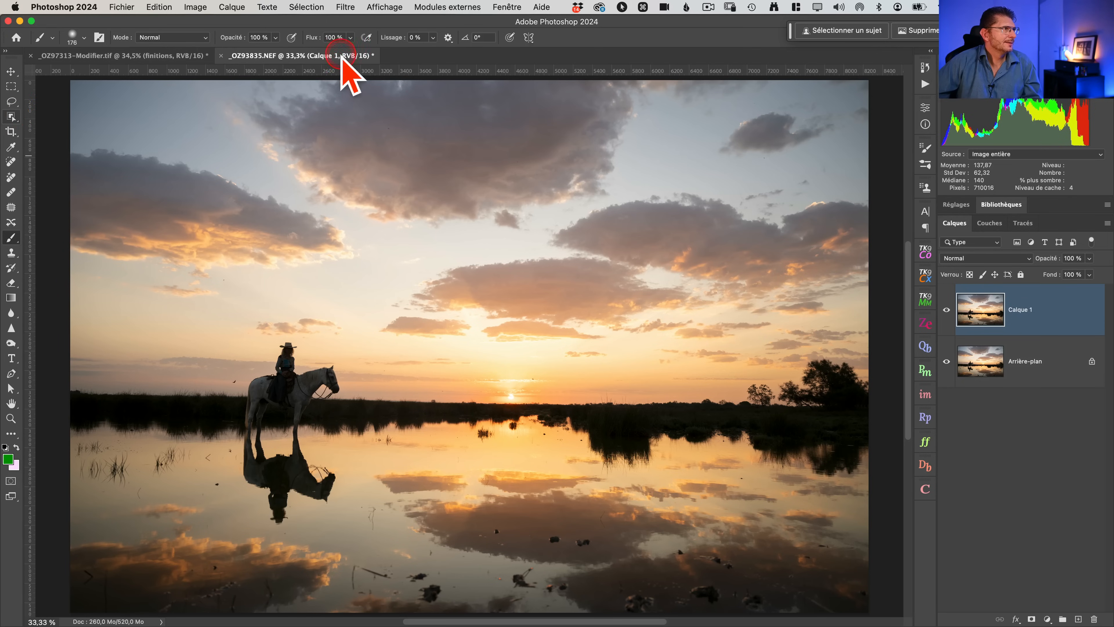
# Step: Select the rider, horse and their reflection with Select Subject, check the selection in Quick Mask mode, and copy it to a new layer
pyautogui.click(606, 37)
pyautogui.click(648, 55)
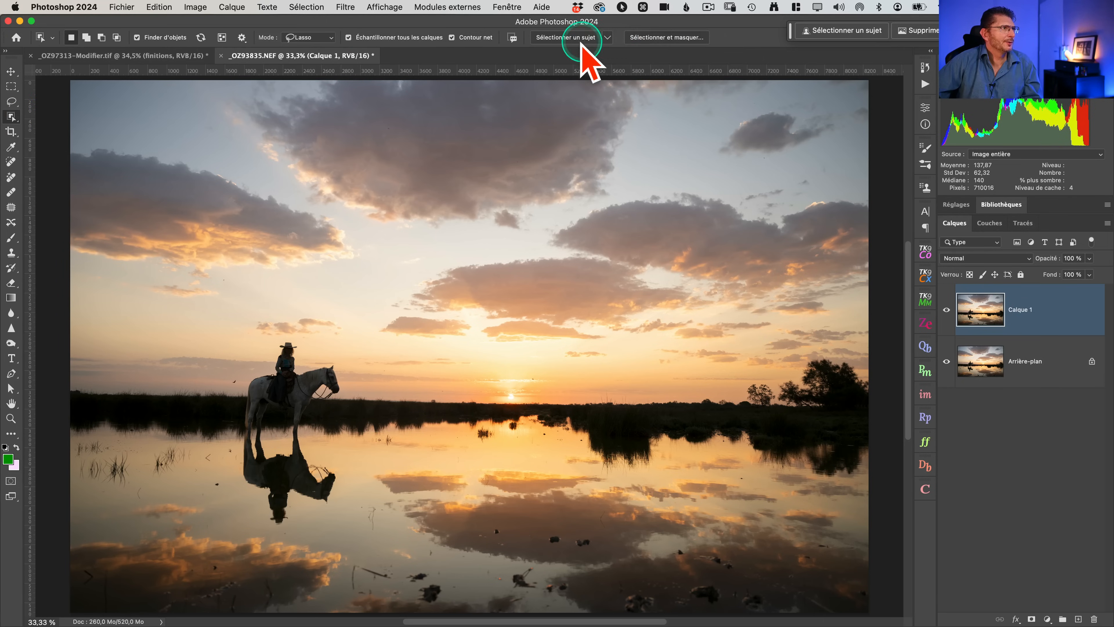
pyautogui.press('q')
pyautogui.press('q')
pyautogui.press('q')
pyautogui.press('q')
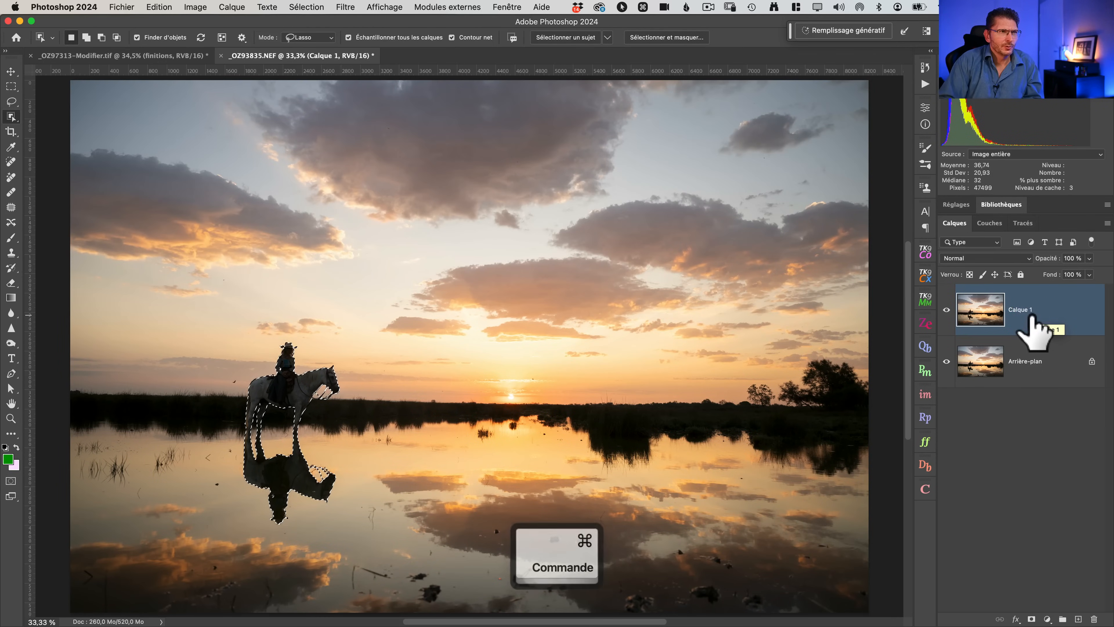
pyautogui.press('super+j')
# Step: Load the rider cutout's outline as a selection on Calque 1 and remove the rider with Supprimer et remplir la sélection
pyautogui.click(1031, 365)
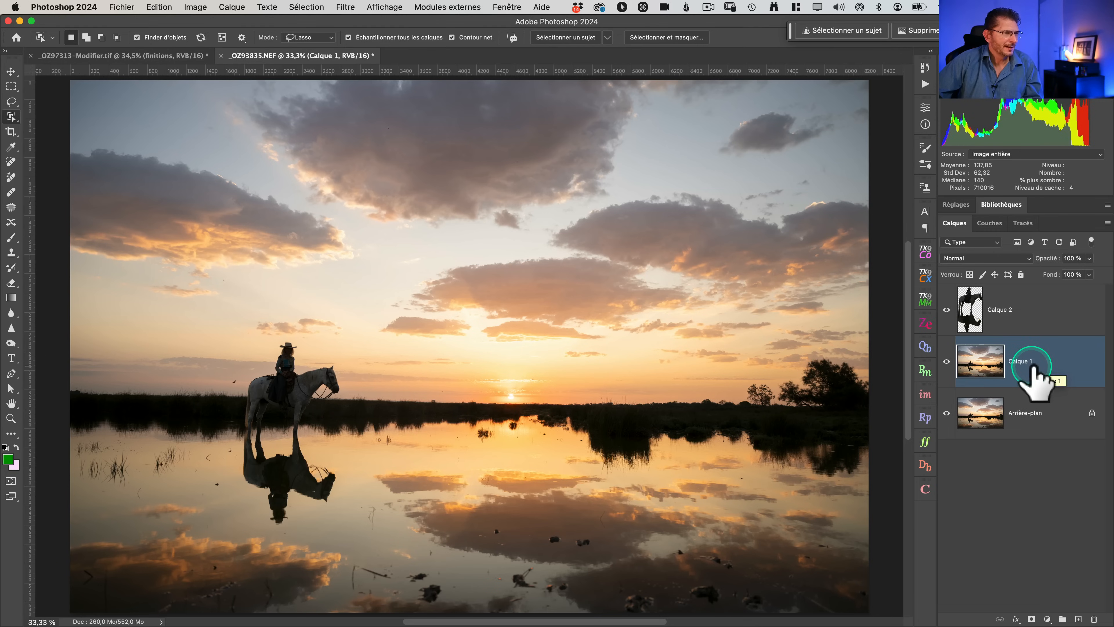
pyautogui.keyDown('super'); pyautogui.click(968, 307); pyautogui.keyUp('super')
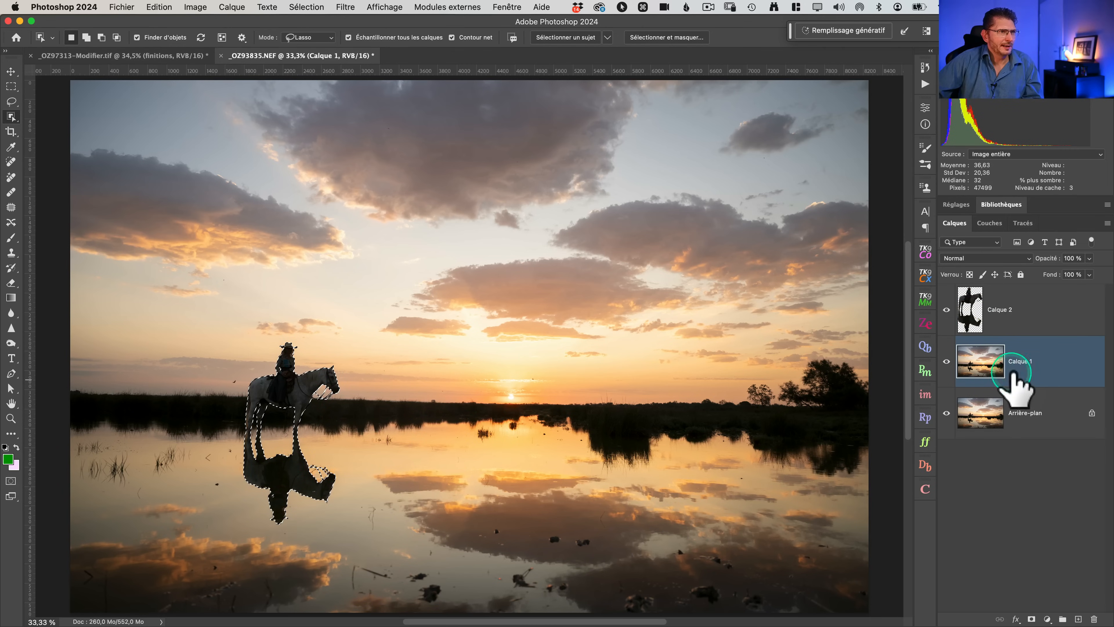
pyautogui.keyDown('ctrl'); pyautogui.click(298, 404); pyautogui.keyUp('ctrl')
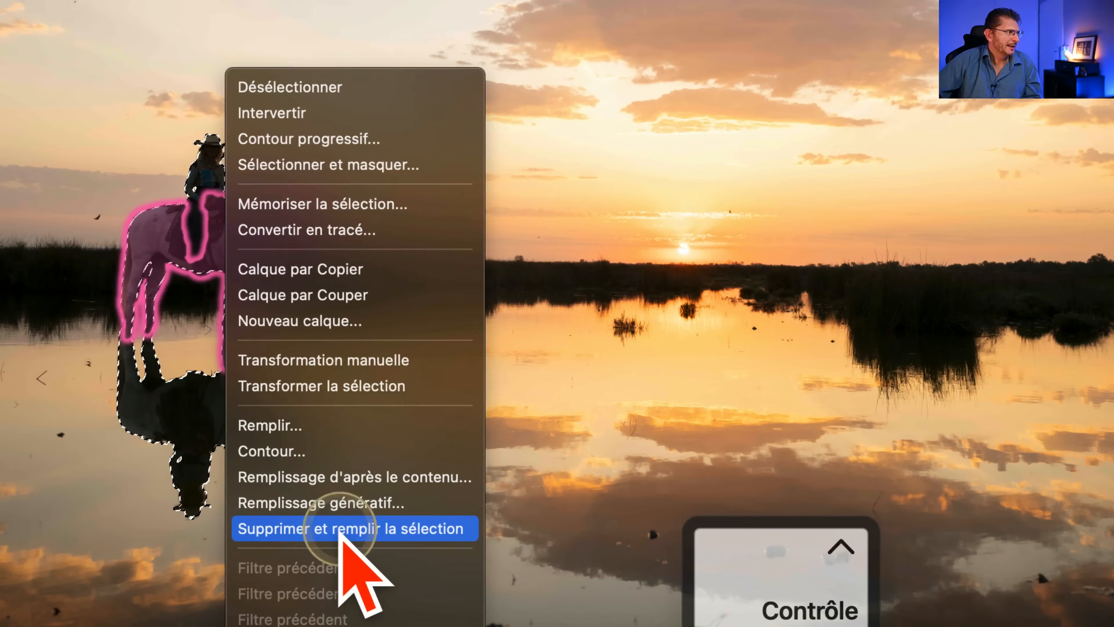
pyautogui.click(363, 528)
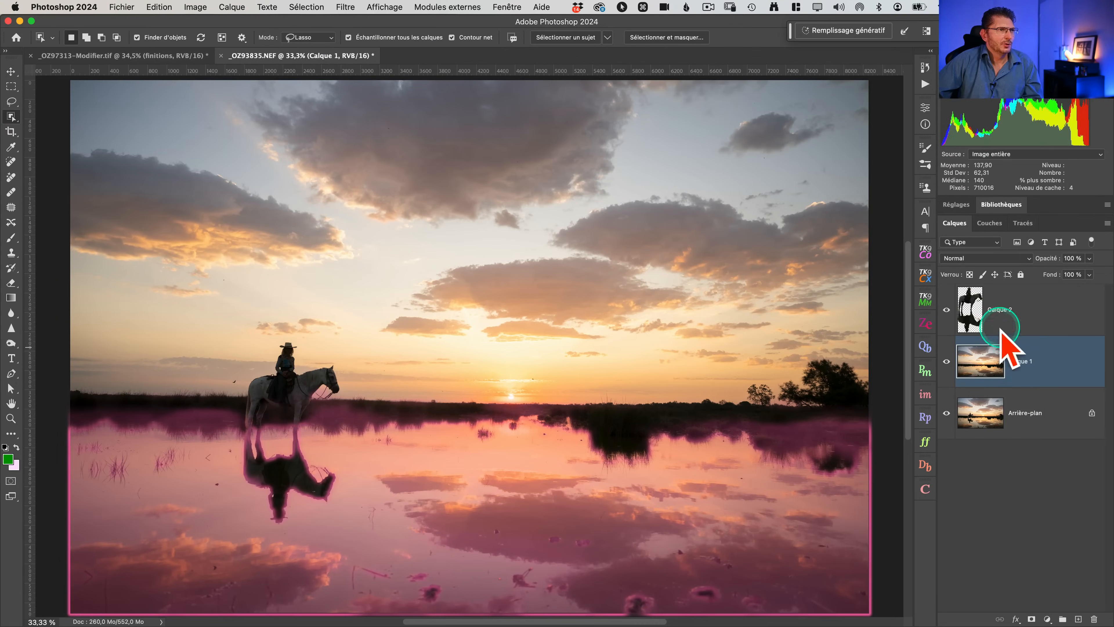
# Step: Toggle the visibility of the rider cutout layer to inspect the filled background beneath it
pyautogui.click(1018, 314)
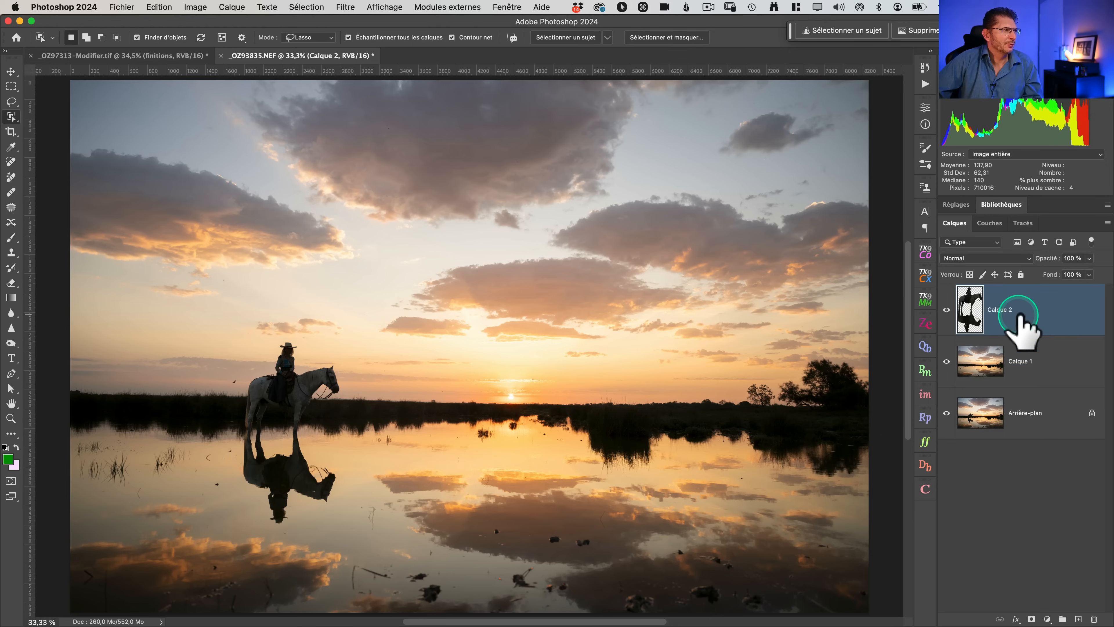
pyautogui.click(946, 309)
pyautogui.click(947, 309)
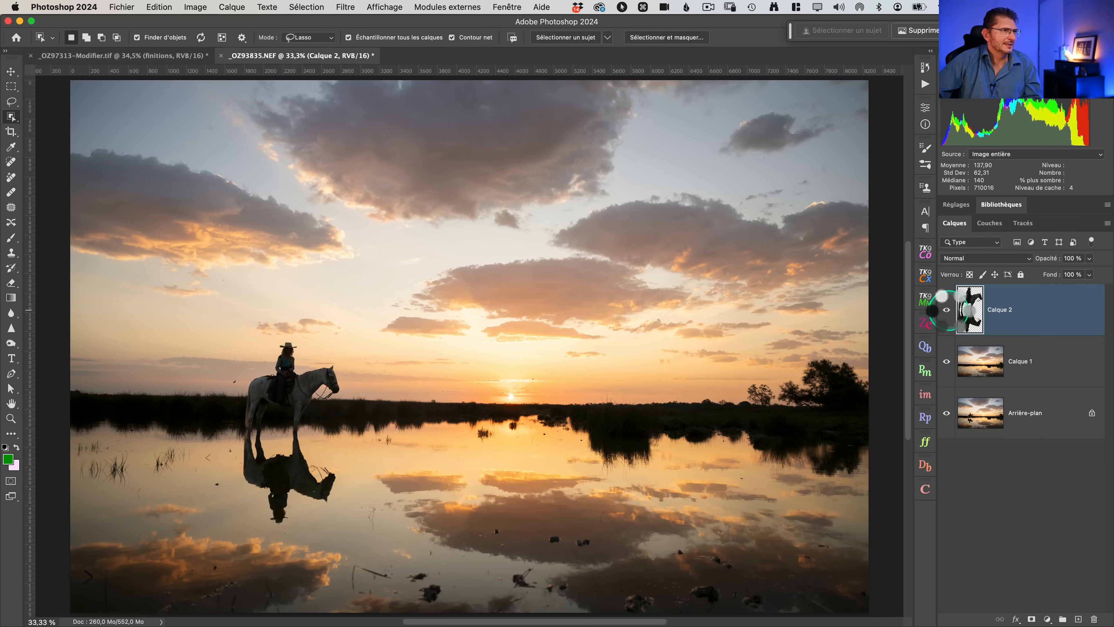
pyautogui.click(947, 310)
pyautogui.click(947, 309)
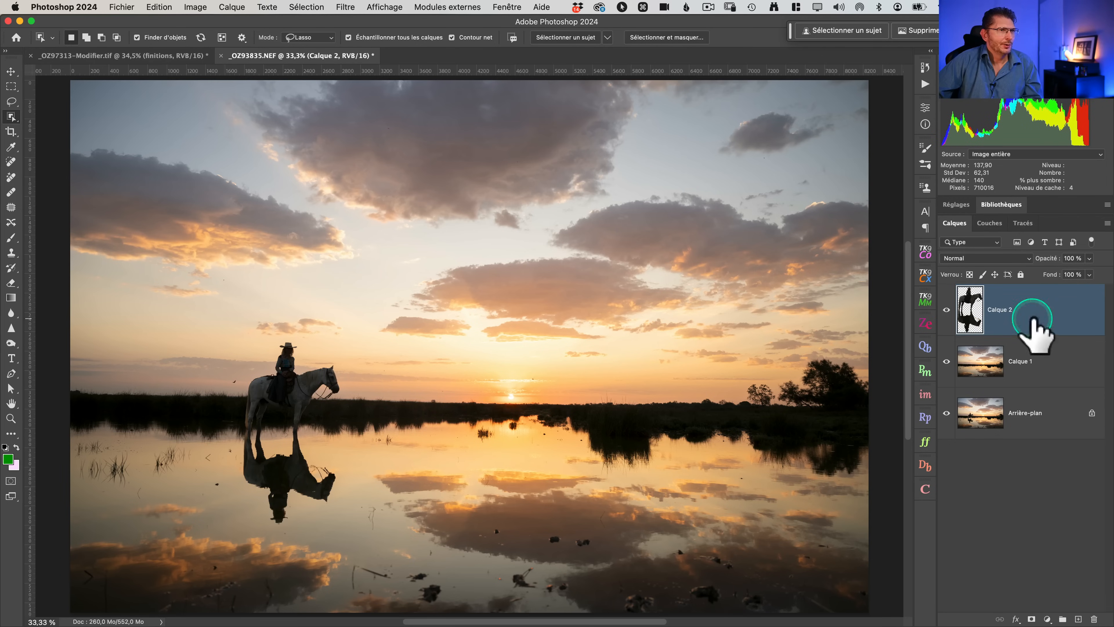
# Step: Select a full-width rectangular band around the horizon on Calque 1 and feather it with a radius of 25 pixels
pyautogui.click(1020, 358)
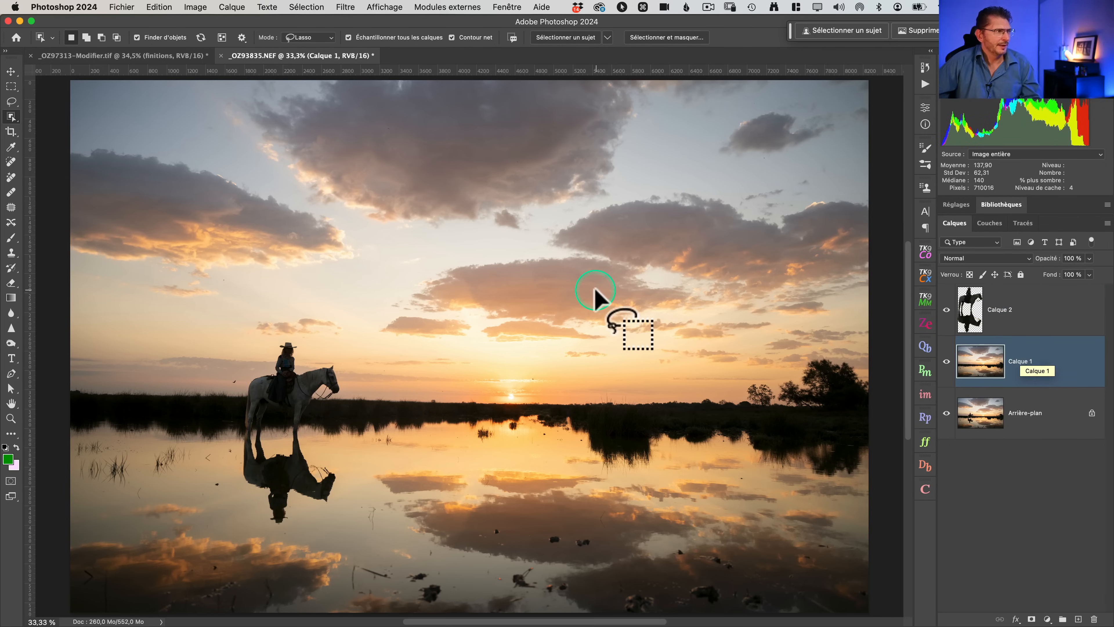
pyautogui.press('m')
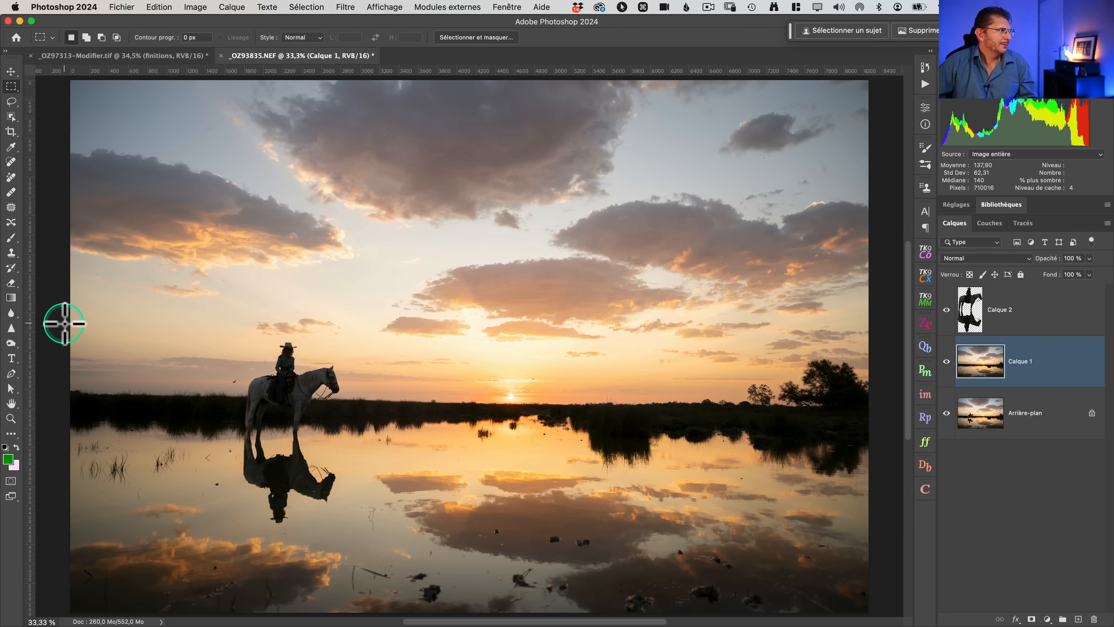
pyautogui.moveTo(63, 331); pyautogui.dragTo(867, 483)
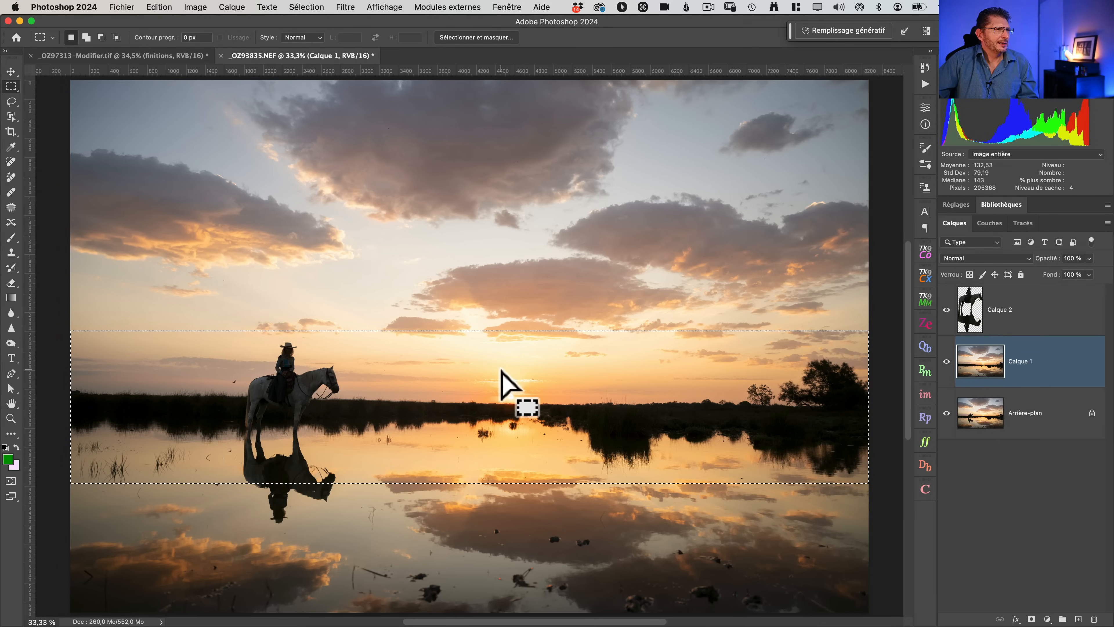
pyautogui.click(307, 7)
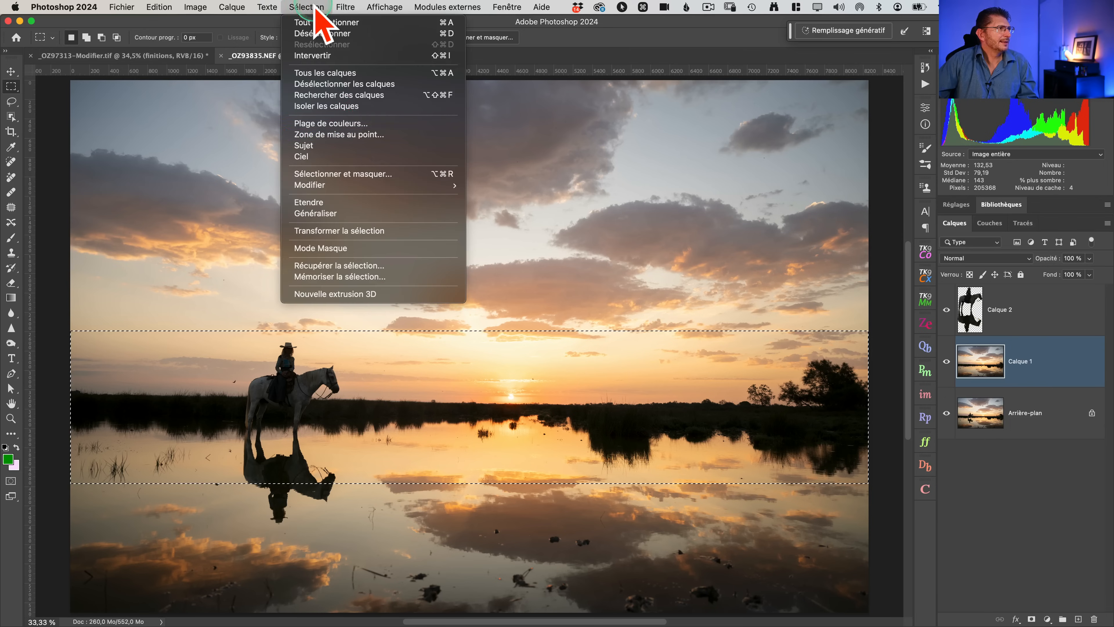
pyautogui.moveTo(399, 185)
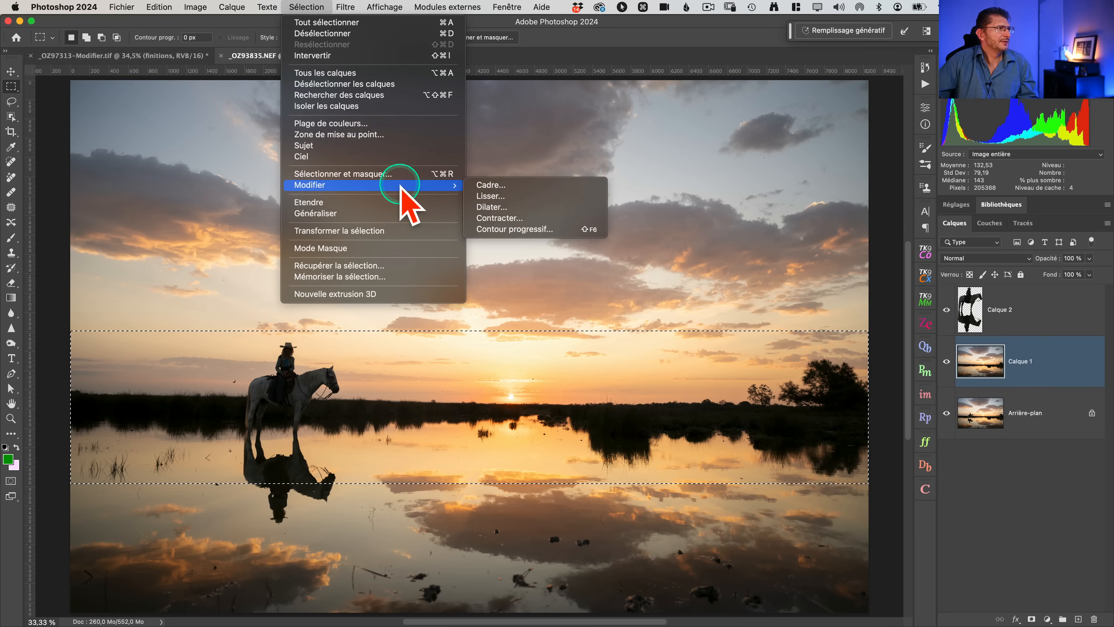
pyautogui.click(528, 229)
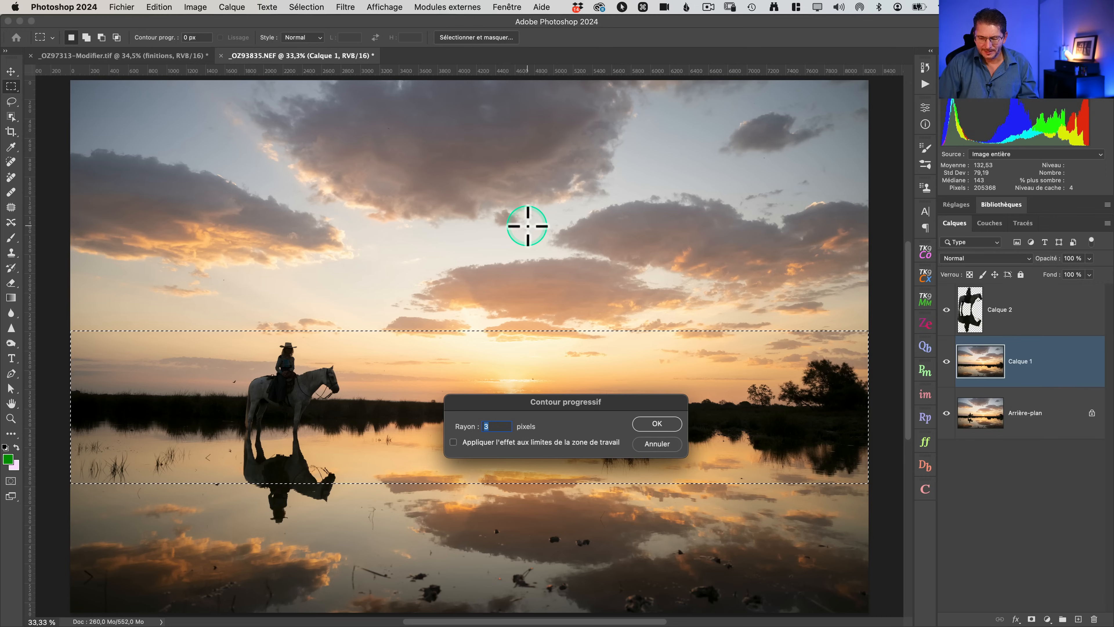
pyautogui.write('25')
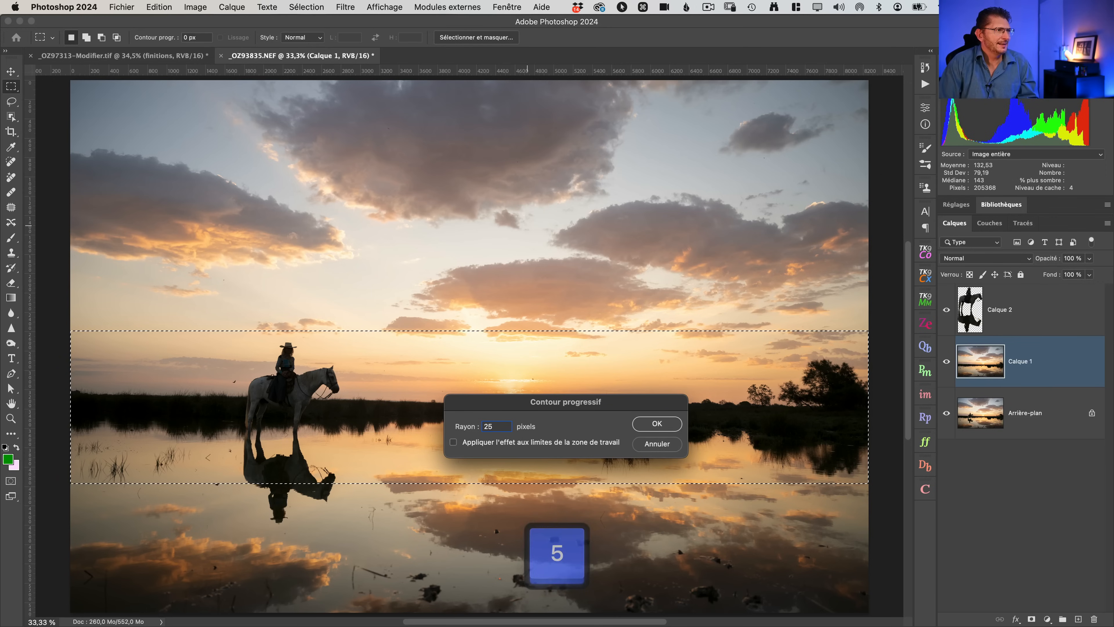
pyautogui.press('Return')
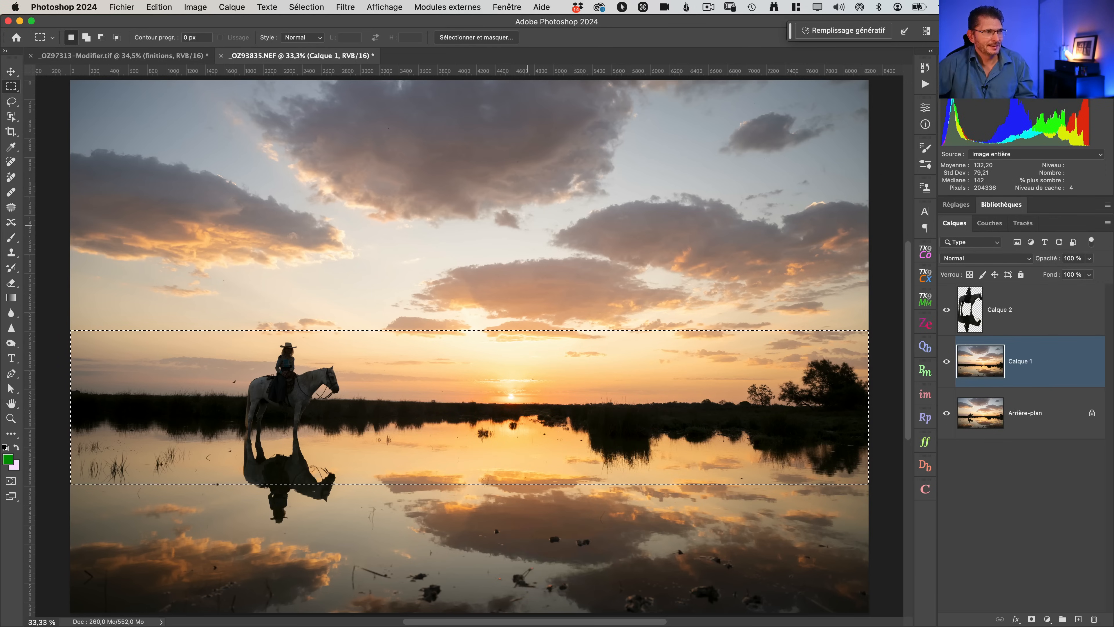
# Step: Copy the feathered horizon band to a new layer and stretch it downward from its top edge to about 127 % height
pyautogui.click(1038, 366)
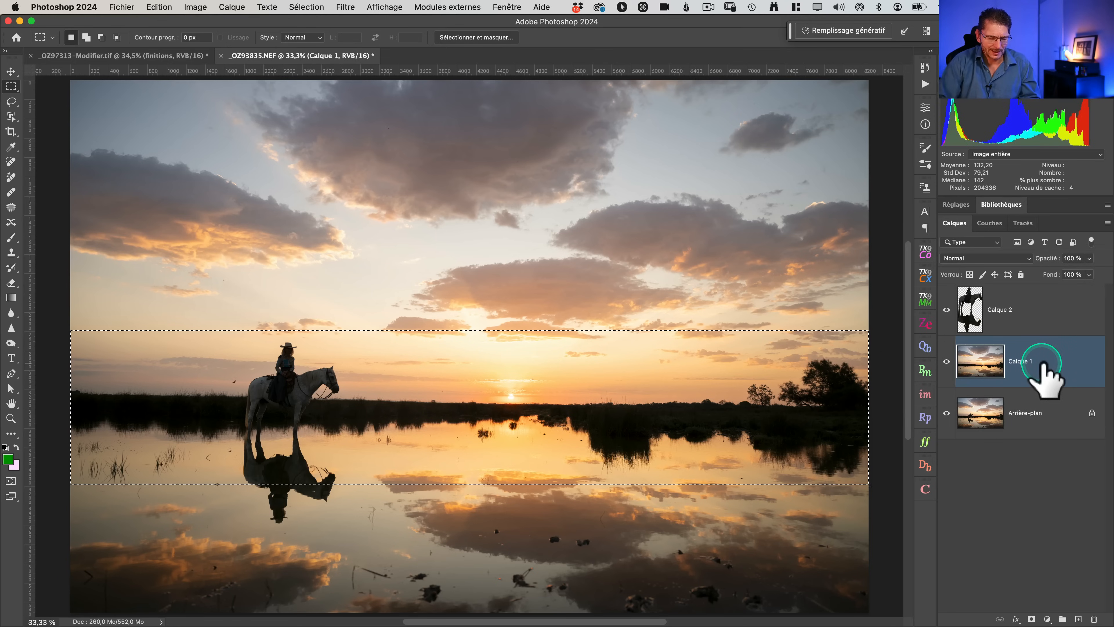
pyautogui.press('super+j')
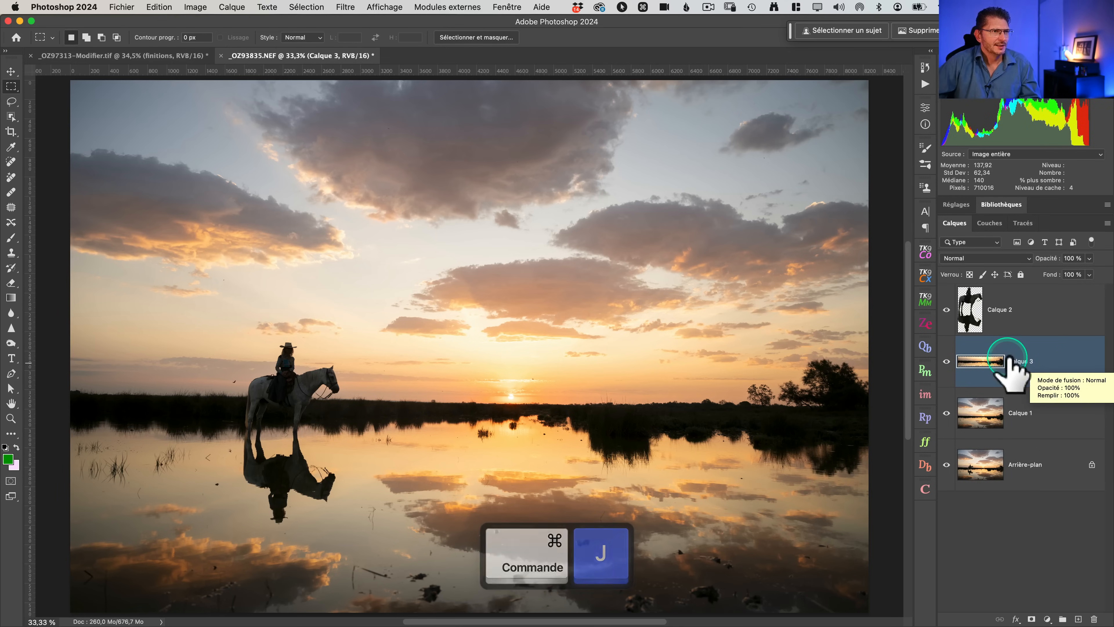
pyautogui.press('super+t')
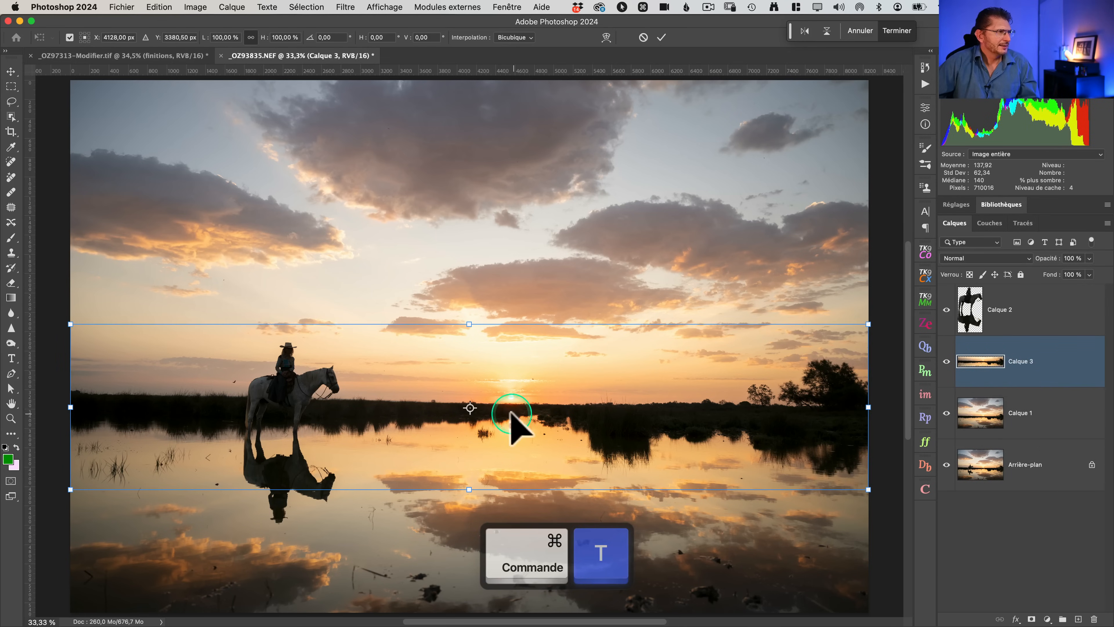
pyautogui.moveTo(468, 406); pyautogui.dragTo(469, 325)
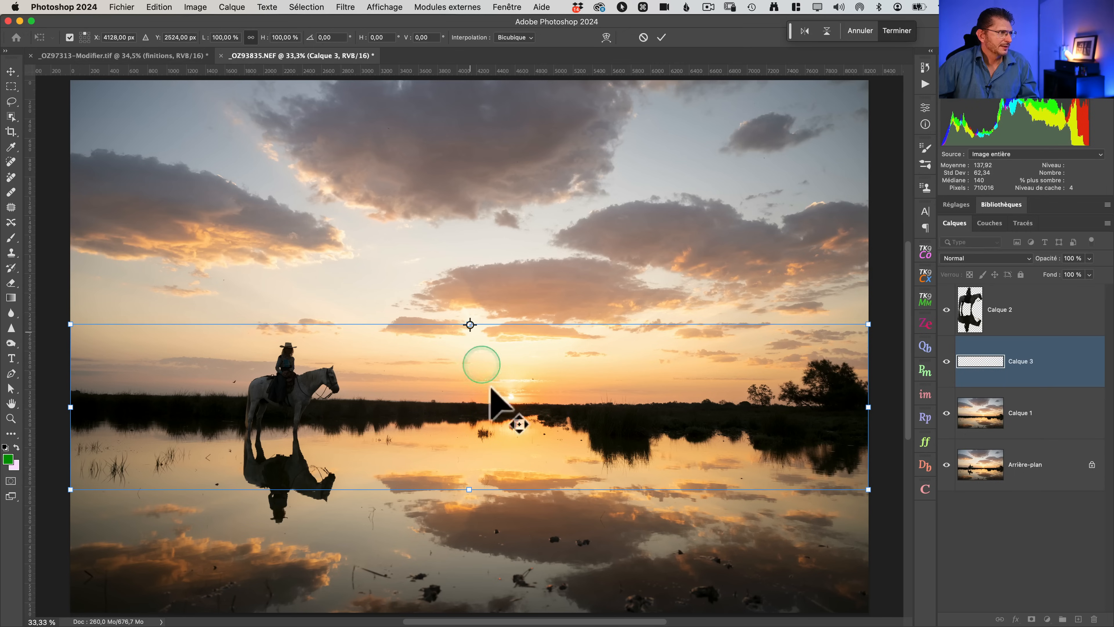
pyautogui.moveTo(469, 490); pyautogui.dragTo(466, 533)
pyautogui.press('super+h')
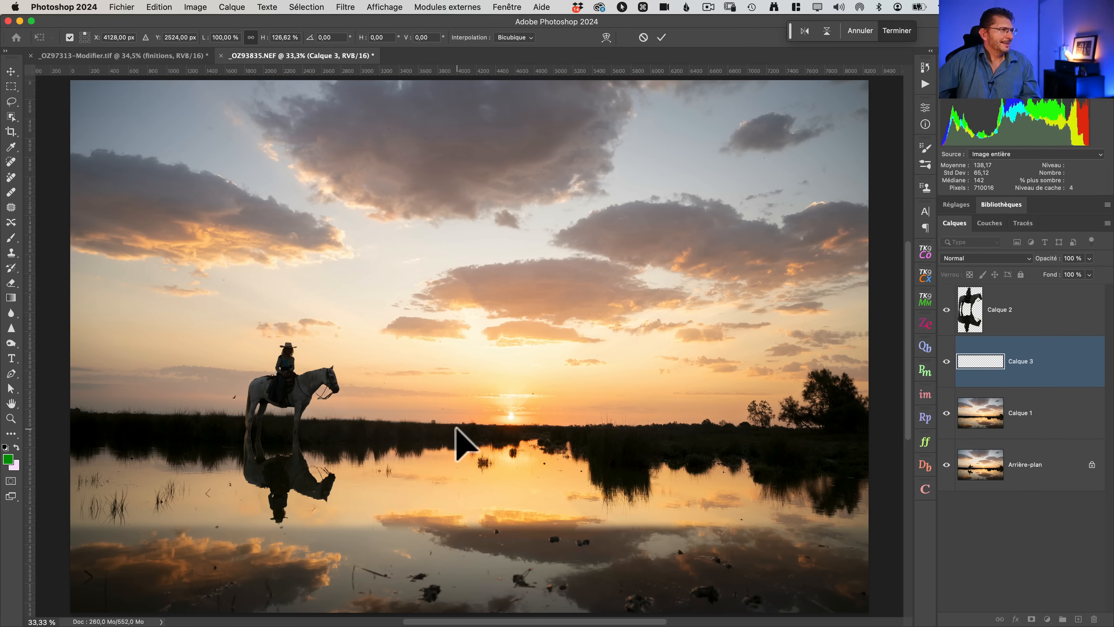
pyautogui.moveTo(543, 364); pyautogui.dragTo(533, 348)
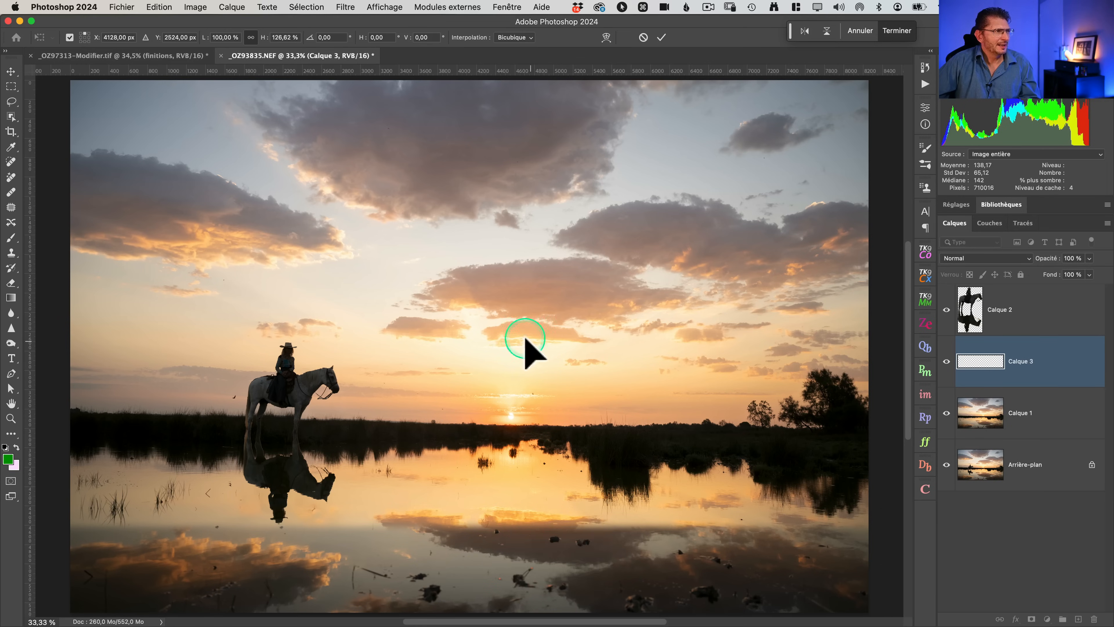
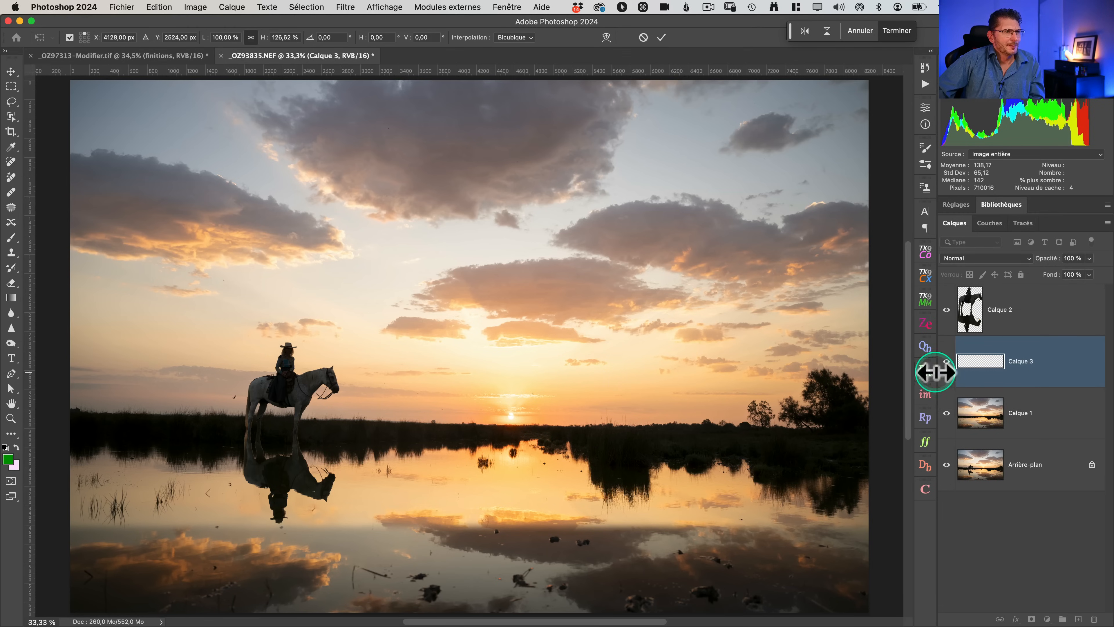
pyautogui.press('super')
pyautogui.press('super+h')
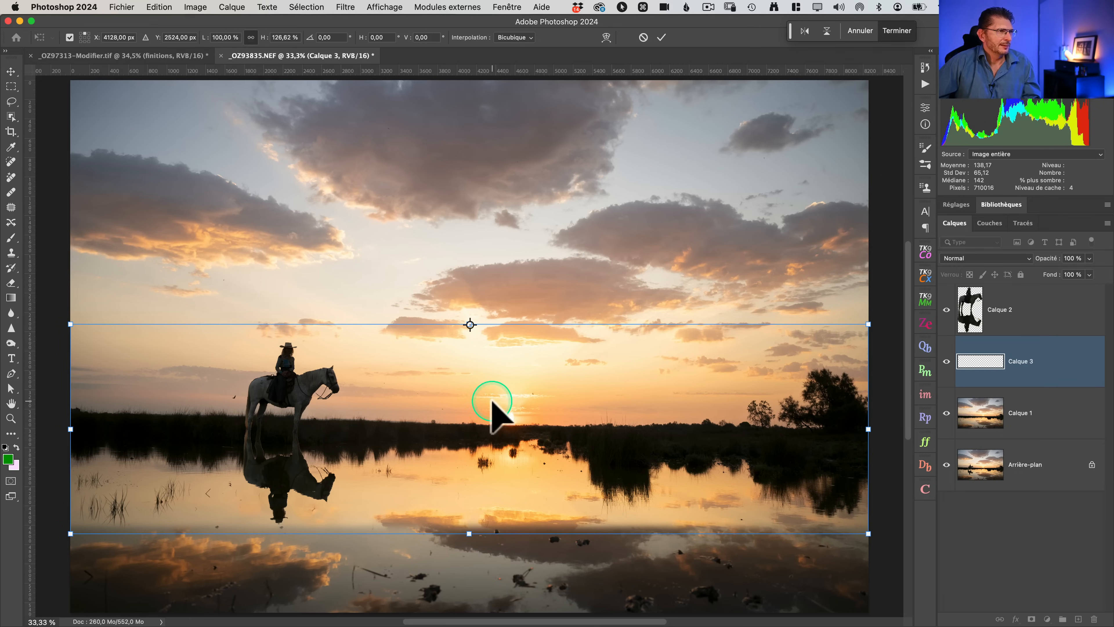
# Step: Set the band's transform reference point at its bottom edge, stretch it upward to about 184 % height, and commit the transformation
pyautogui.moveTo(469, 325); pyautogui.dragTo(469, 534)
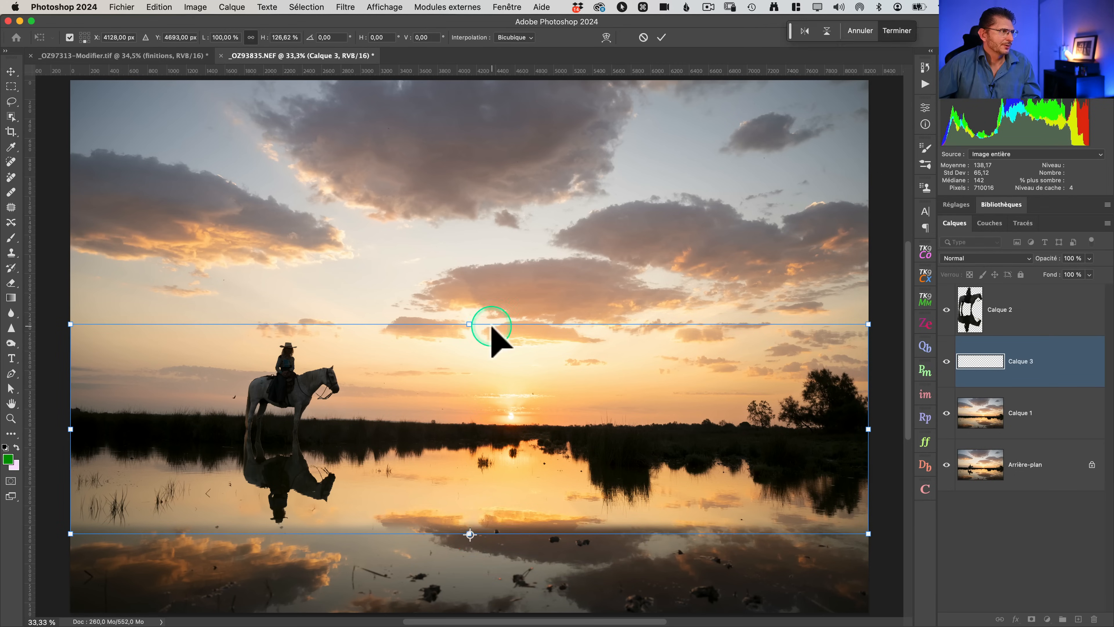
pyautogui.moveTo(469, 323); pyautogui.dragTo(469, 228)
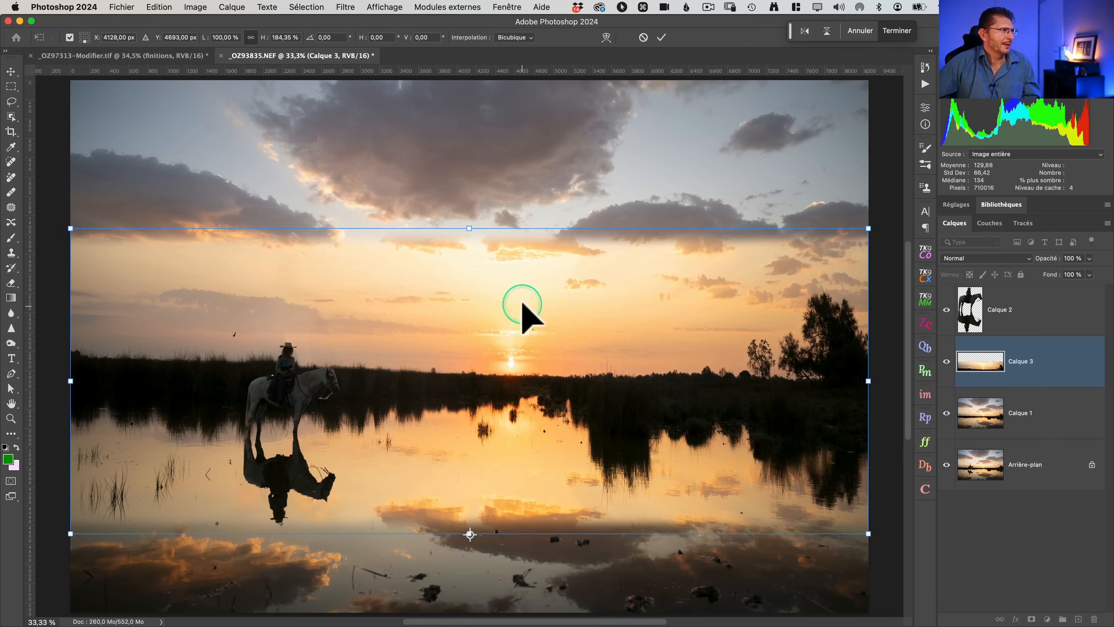
pyautogui.click(661, 37)
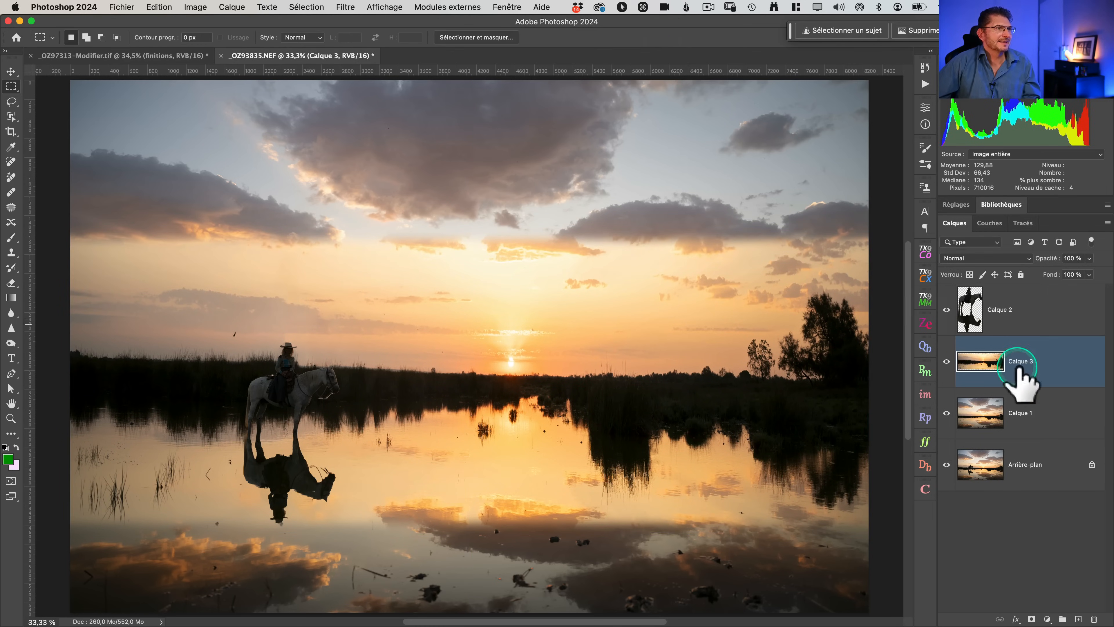
# Step: Add a layer mask to the stretched band and draw gradients above the horizon and across the lower water to blend its edges
pyautogui.click(1031, 618)
pyautogui.press('g')
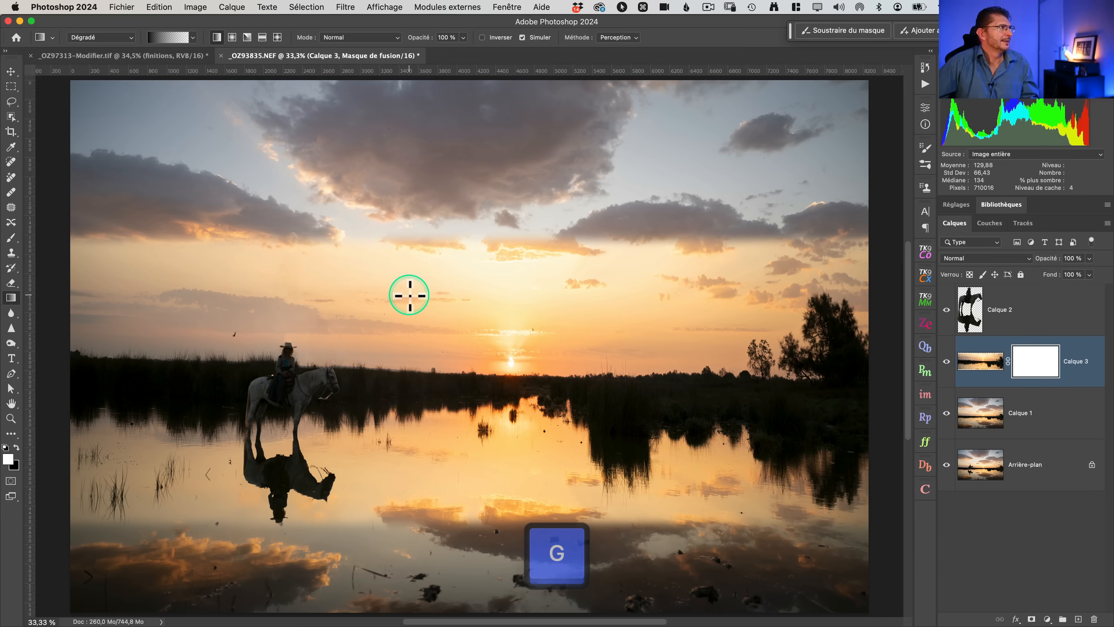
pyautogui.moveTo(433, 297); pyautogui.dragTo(431, 377)
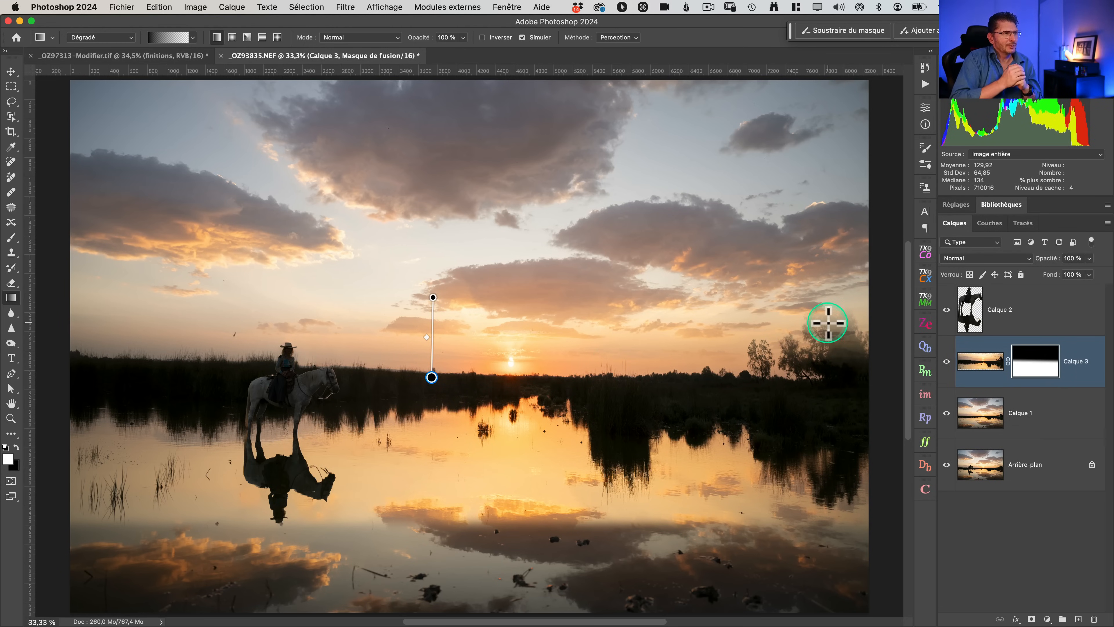
pyautogui.moveTo(517, 450); pyautogui.dragTo(521, 528)
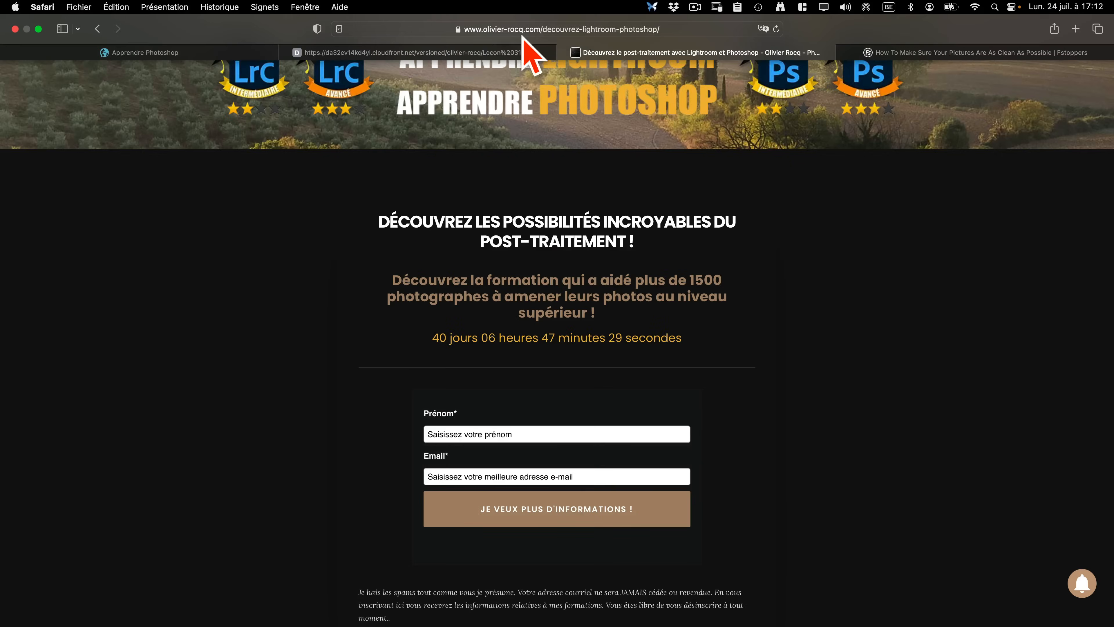
pyautogui.click(524, 30)
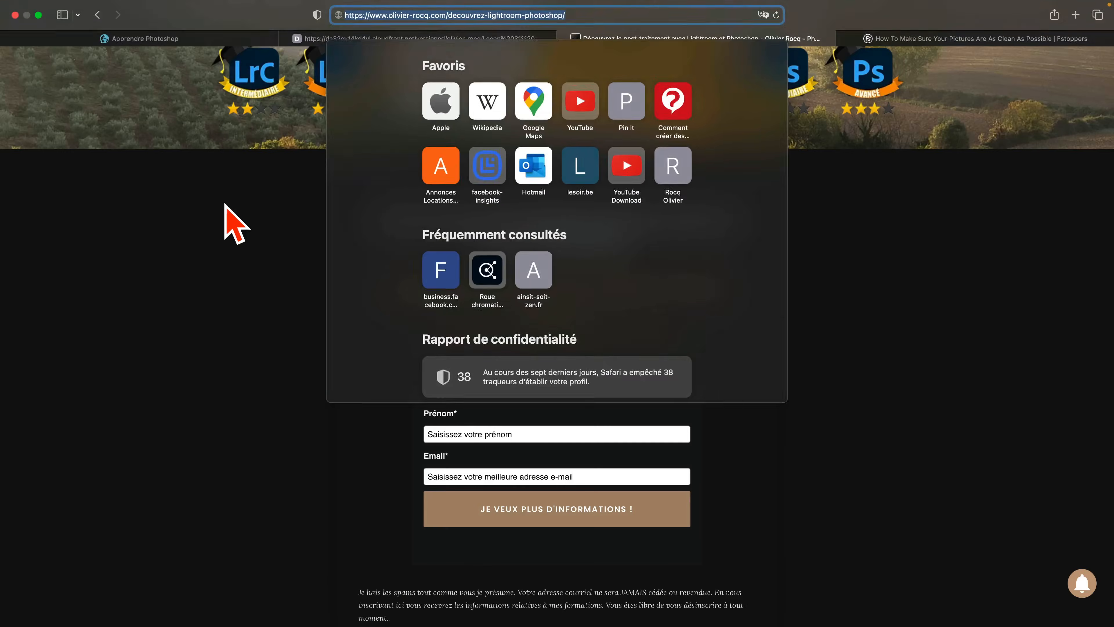
pyautogui.click(224, 211)
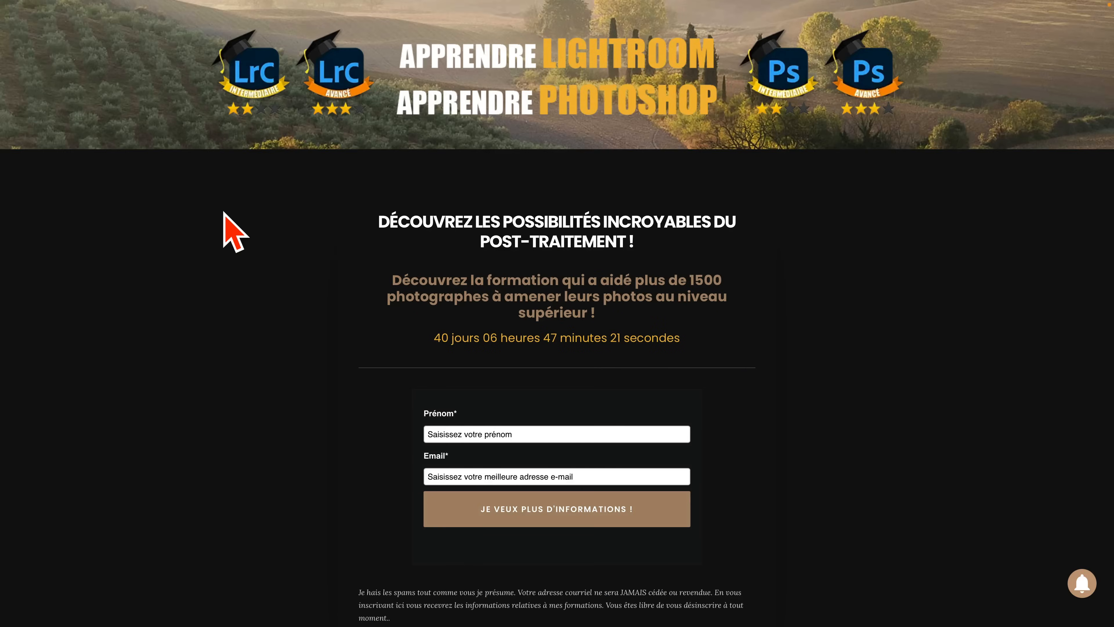